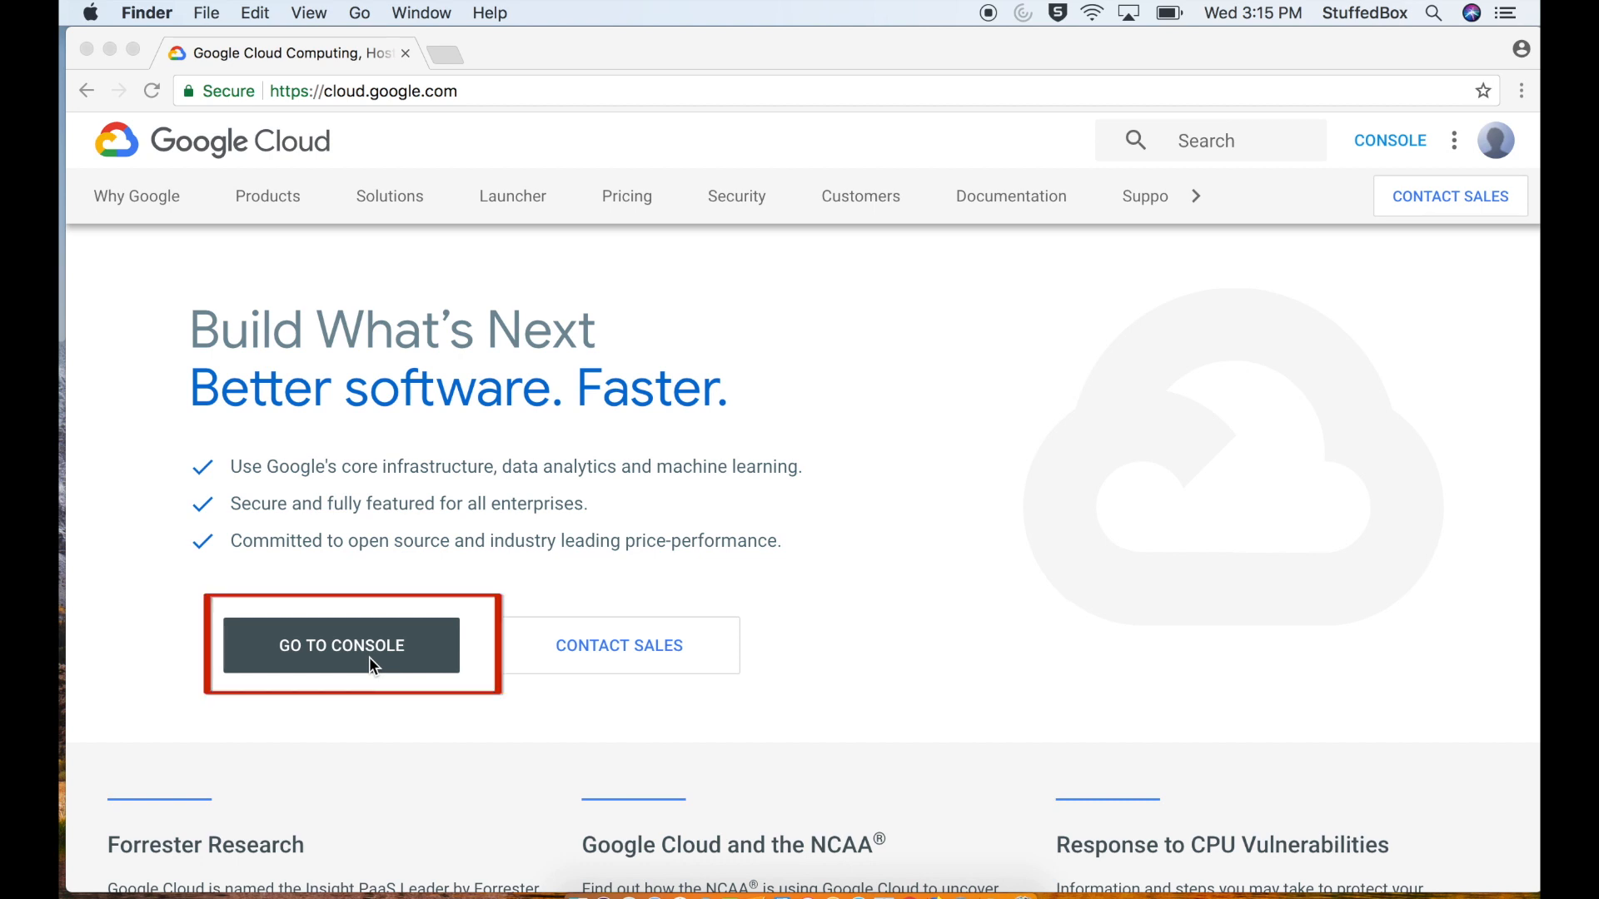
Step: Go to the Google Cloud console, pin Cloud Launcher among the products and open it
left_click(368, 657)
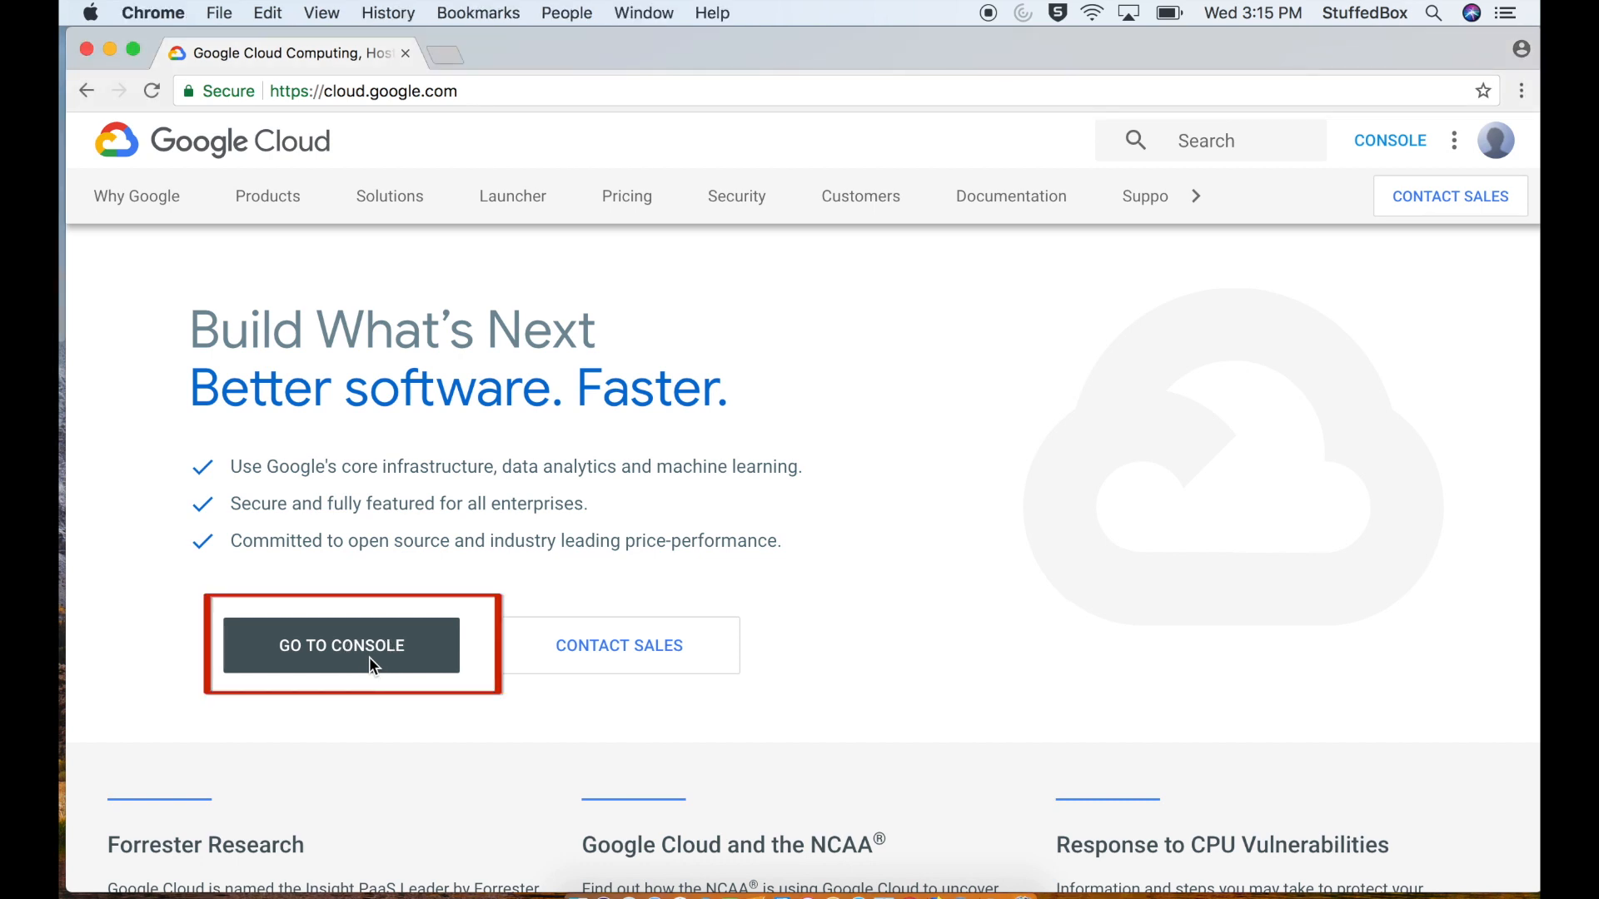
left_click(369, 660)
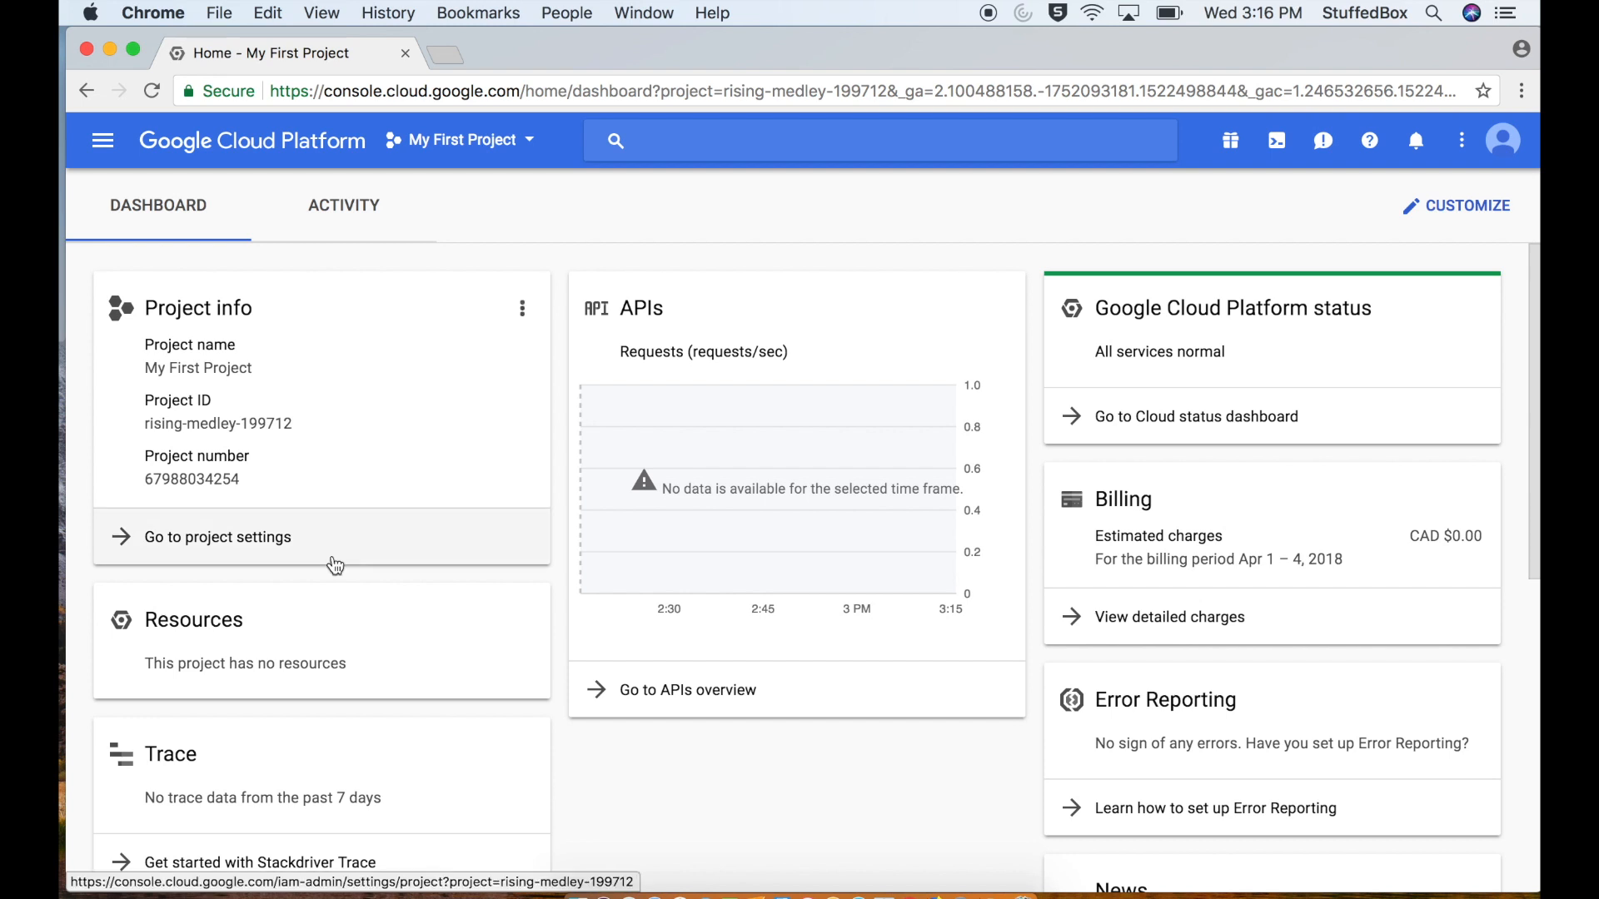
left_click(104, 143)
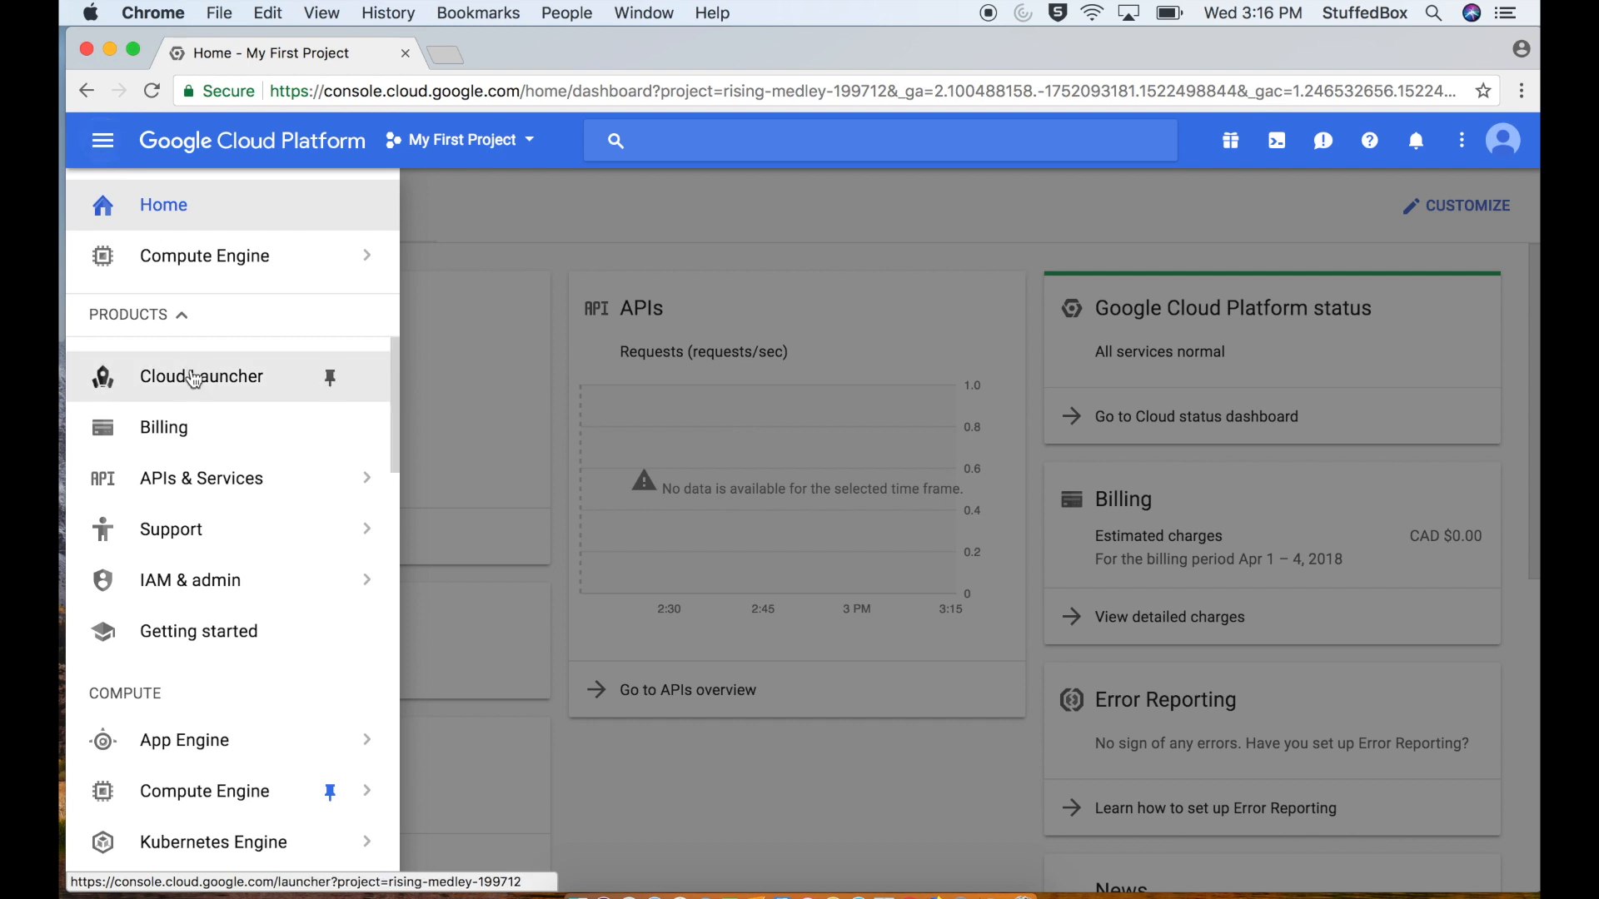
left_click(332, 380)
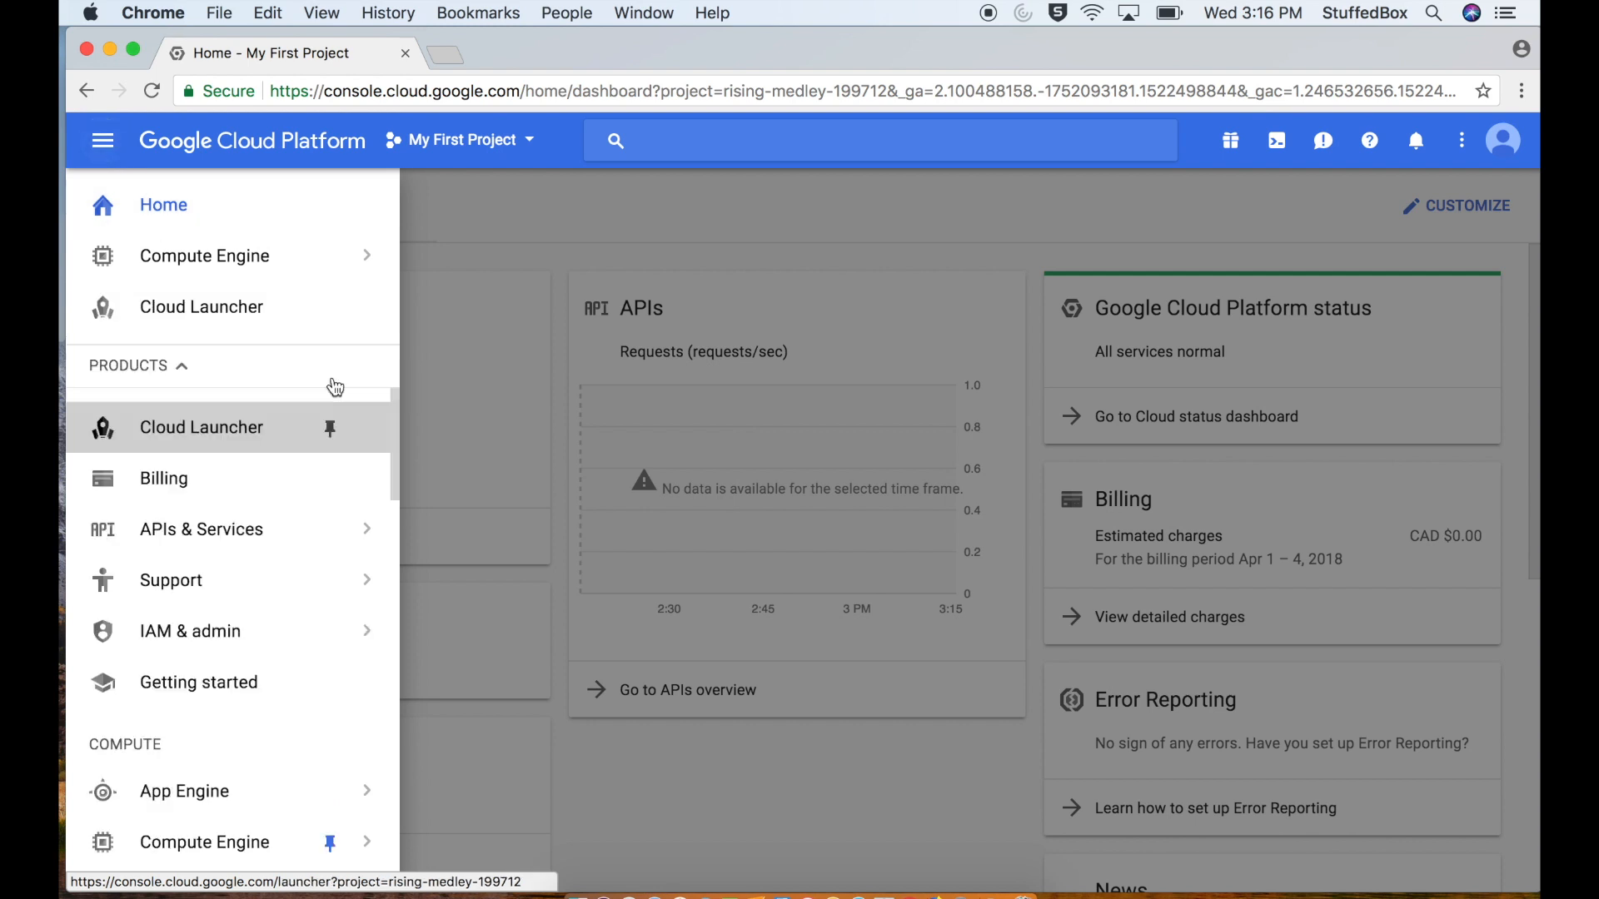
left_click(244, 323)
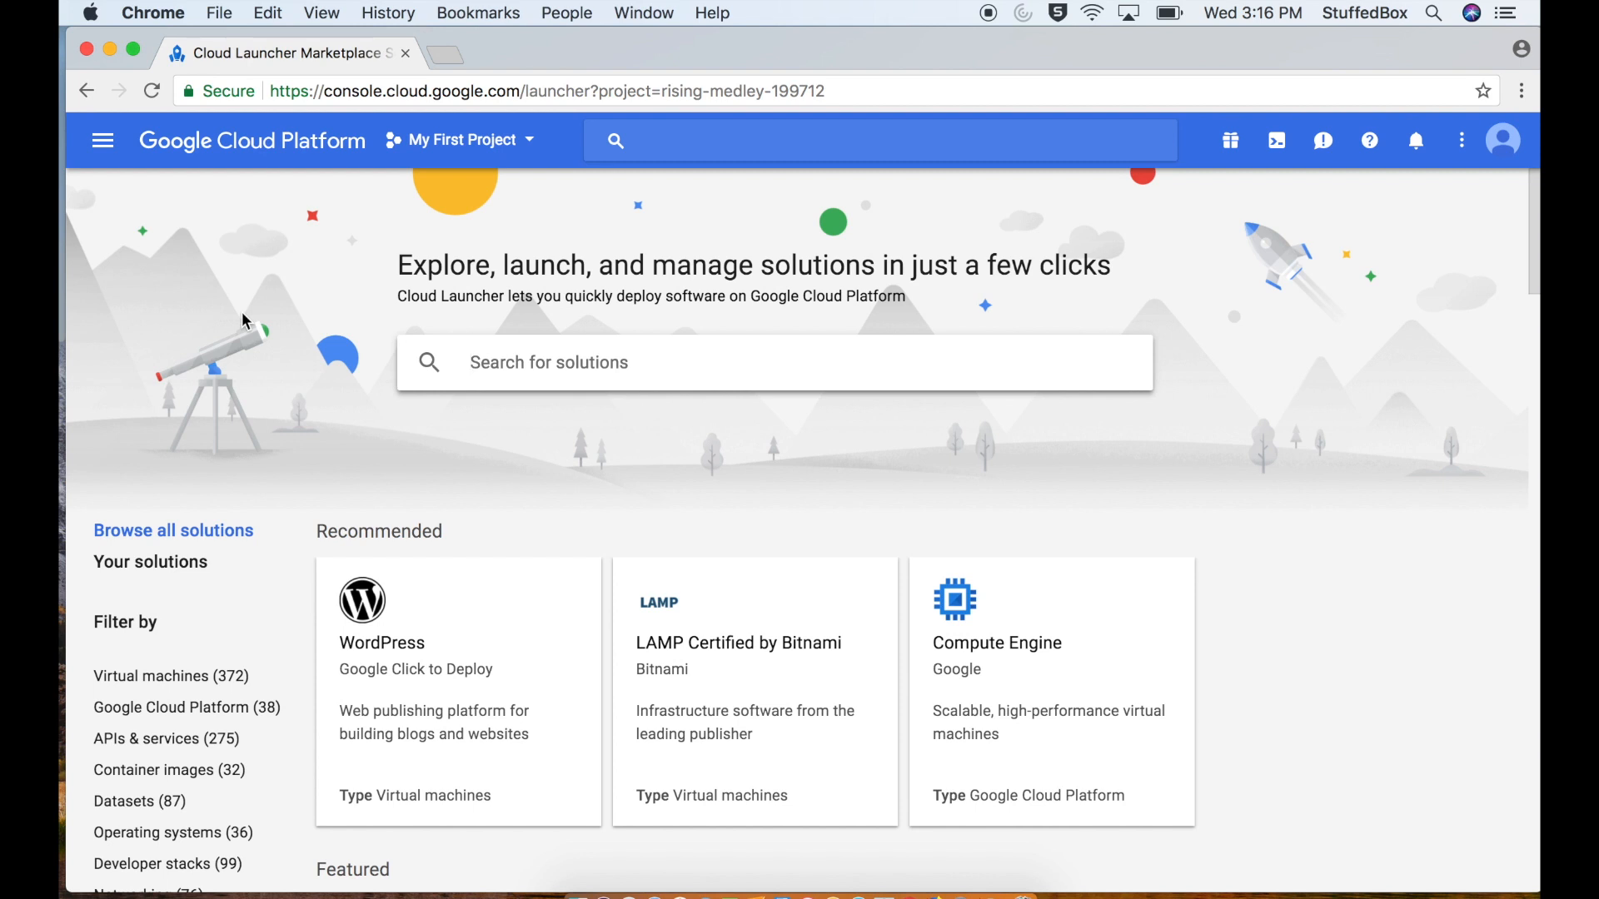
Step: Search the Cloud Launcher solutions for "windows" and open Microsoft's Windows Server 2012 R2 solution
type("windows")
key("Return")
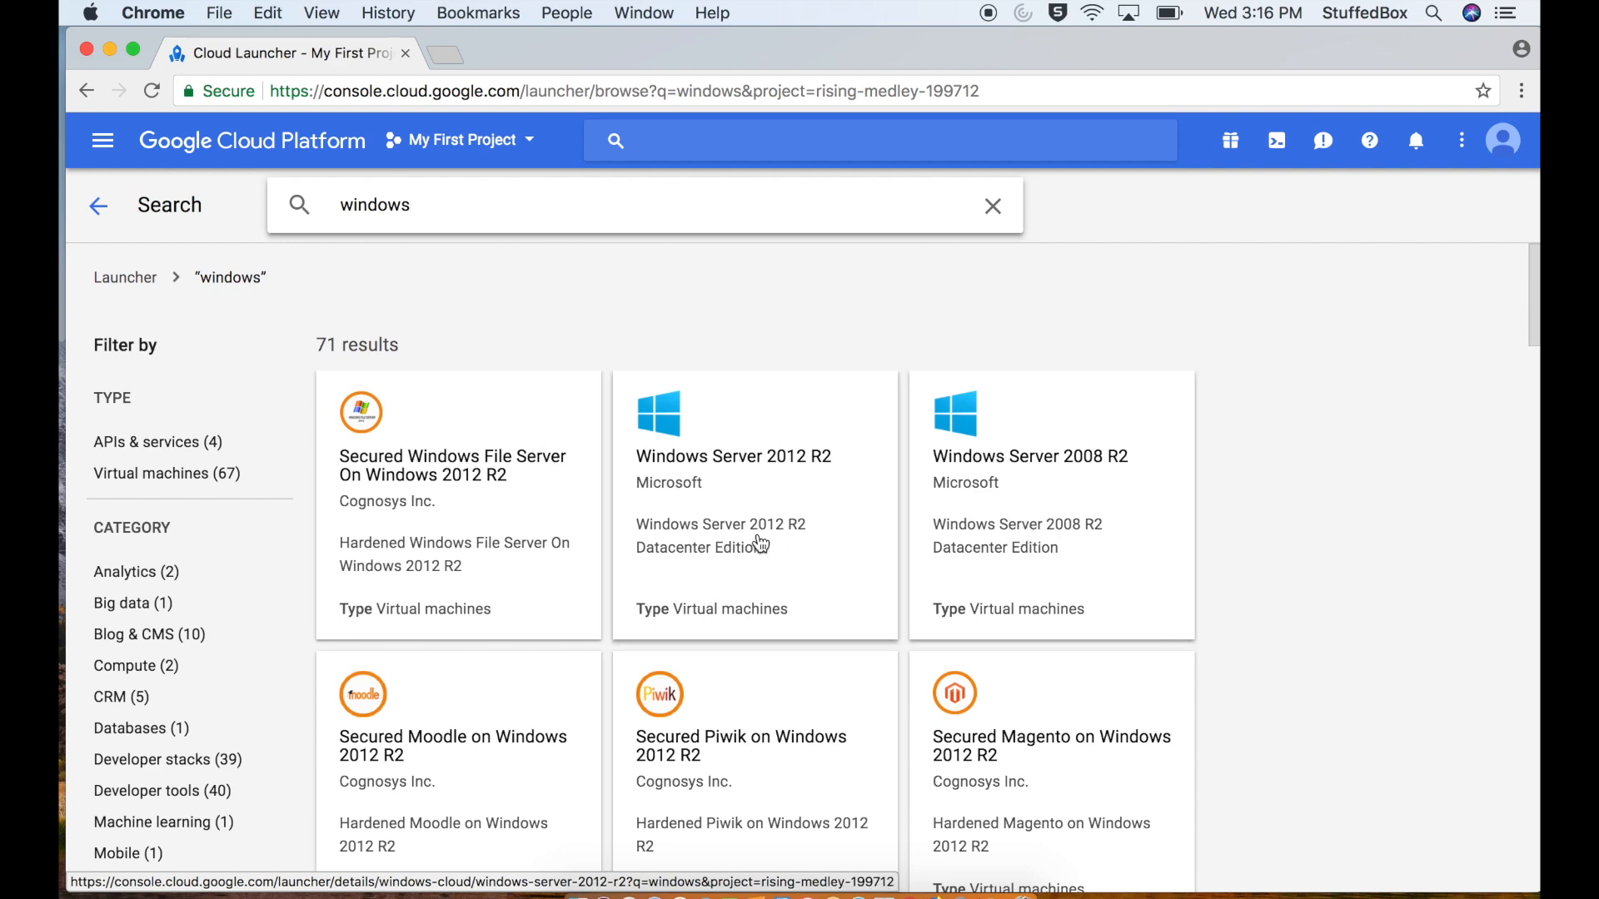
scroll(782, 594, "down", 2)
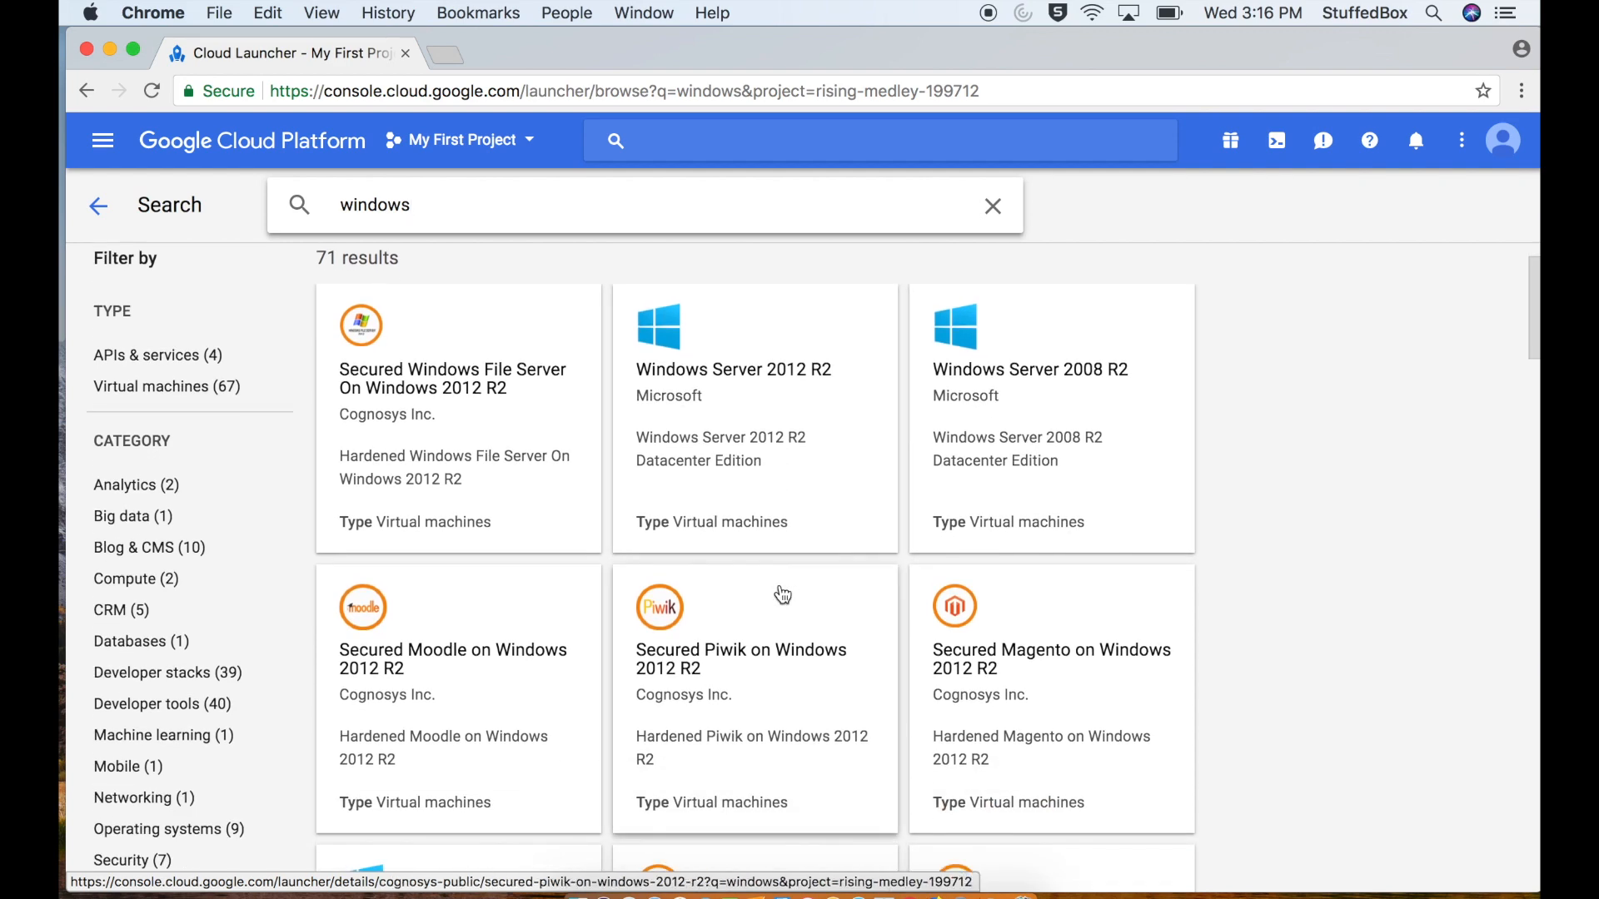
scroll(779, 593, "down", 7)
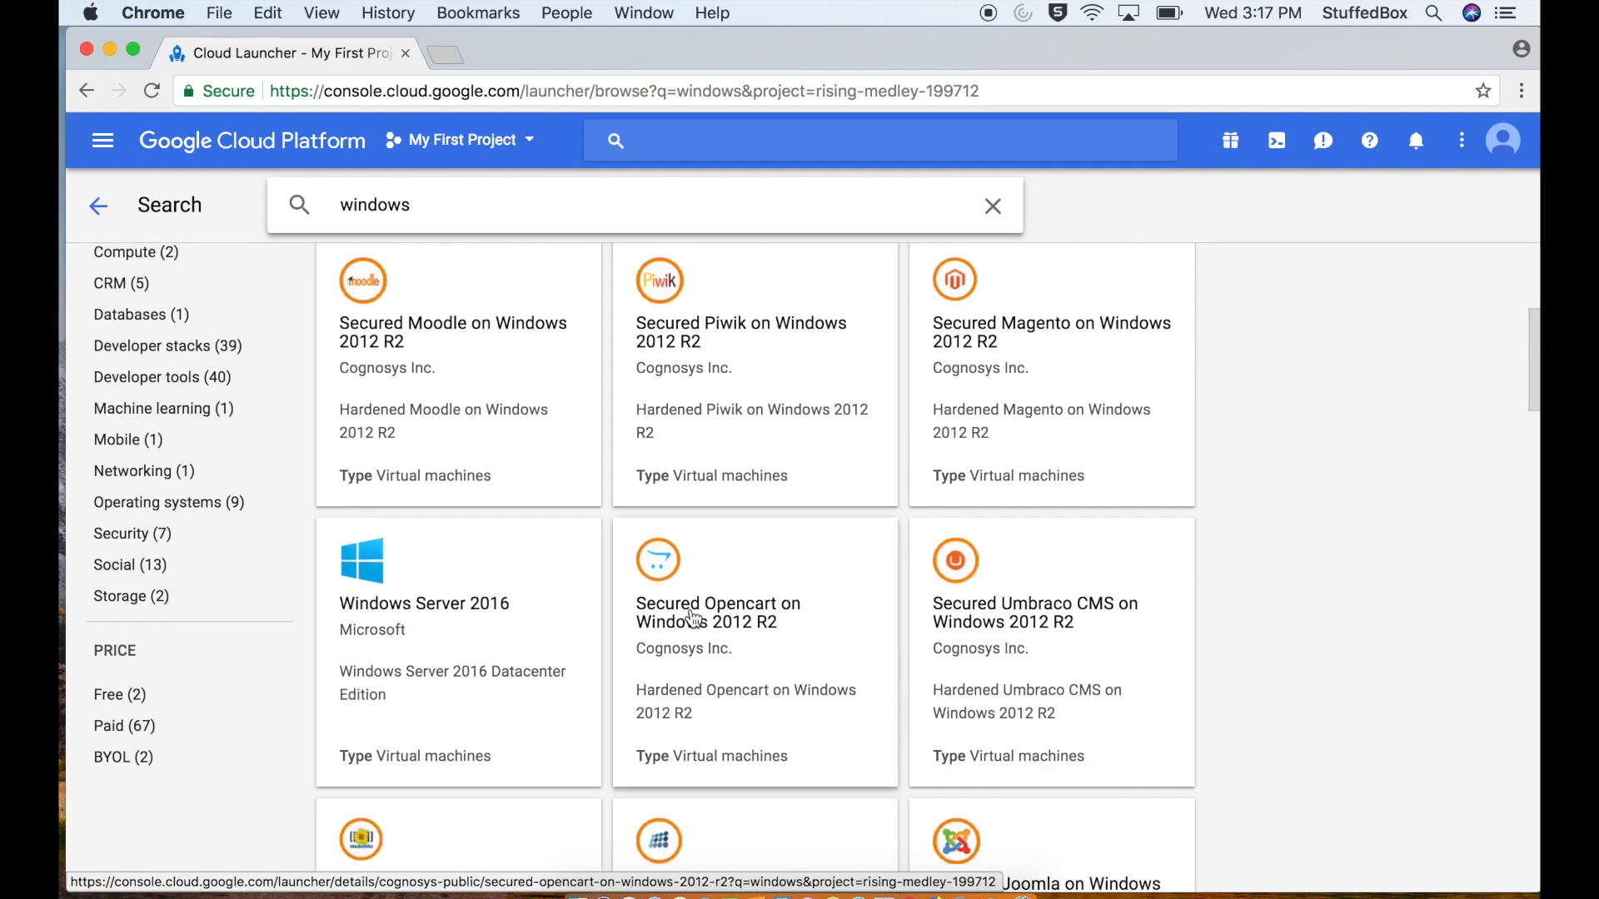
scroll(544, 657, "down", 11)
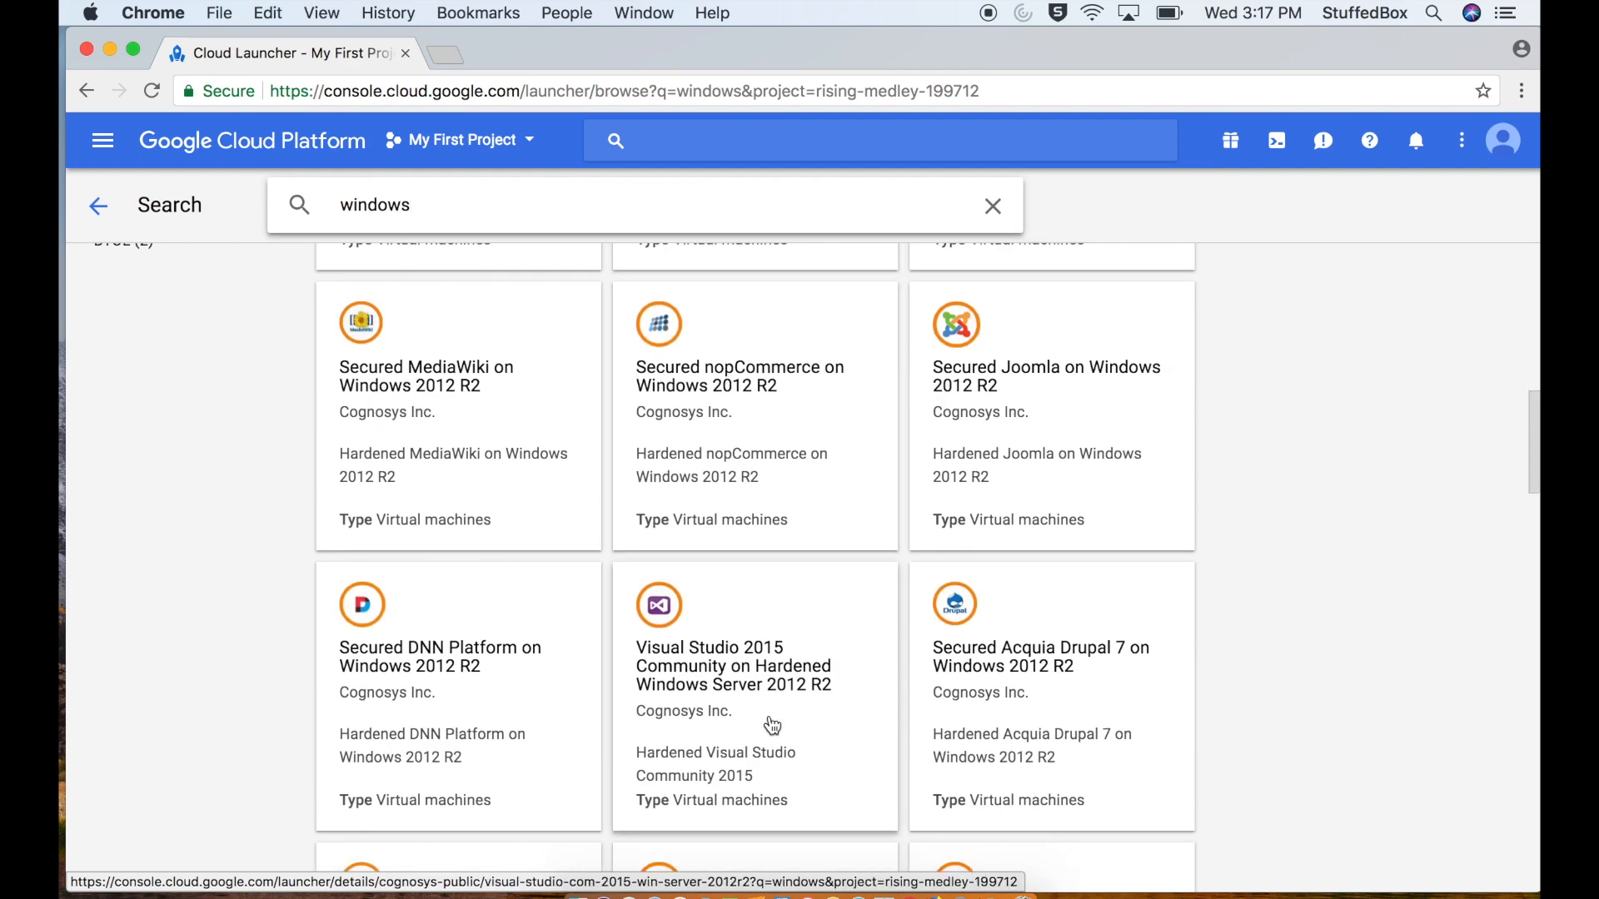
scroll(772, 726, "up", 20)
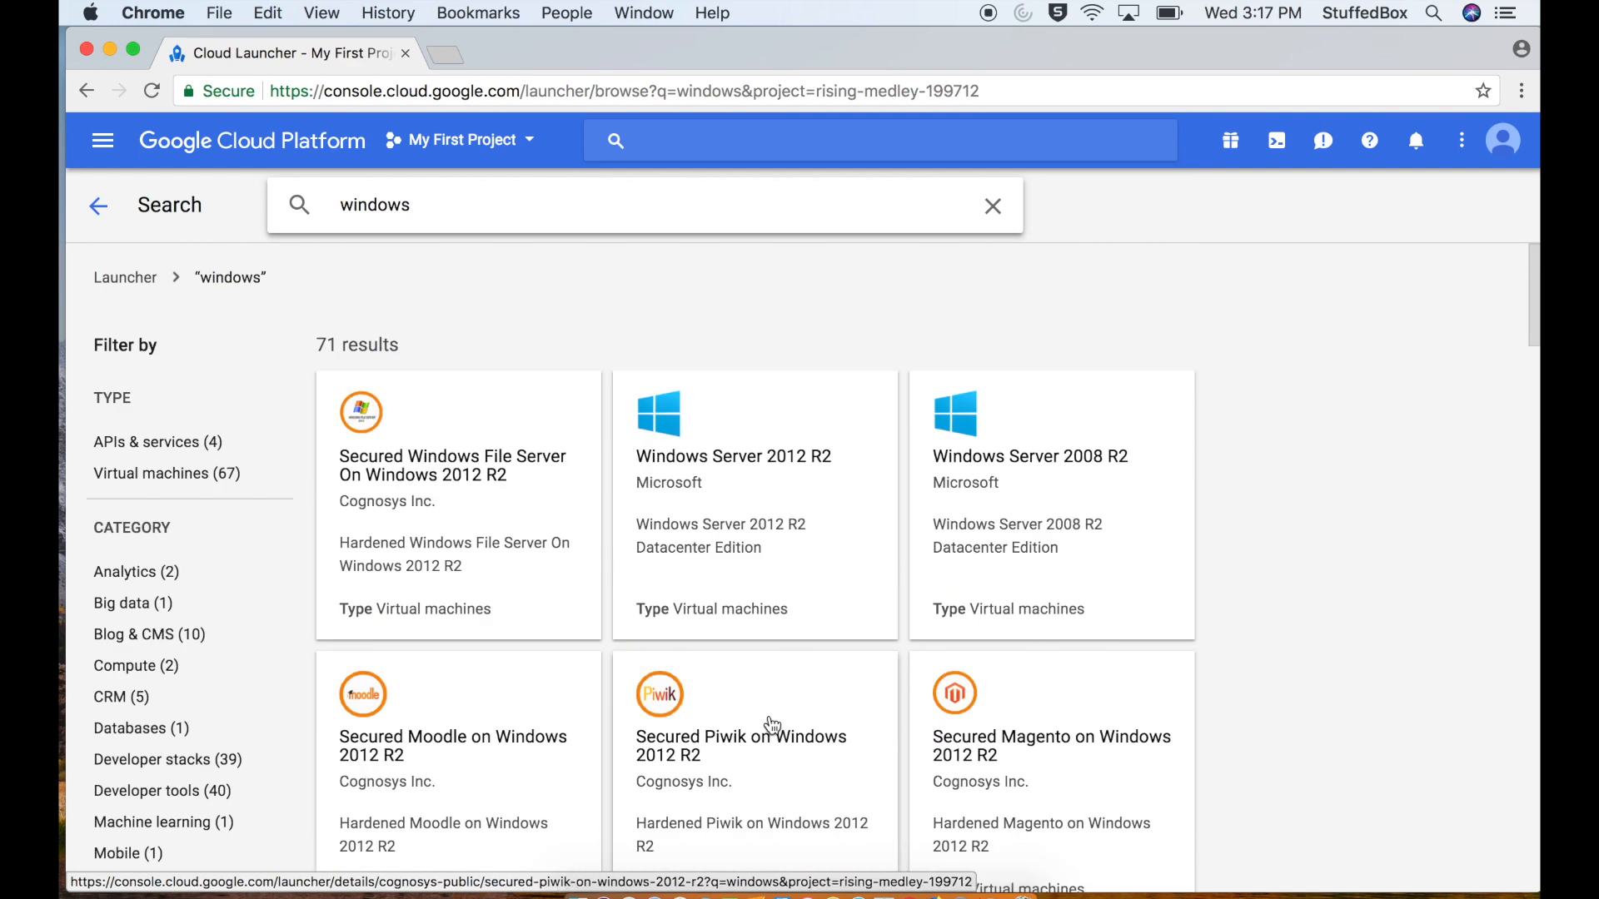
left_click(805, 590)
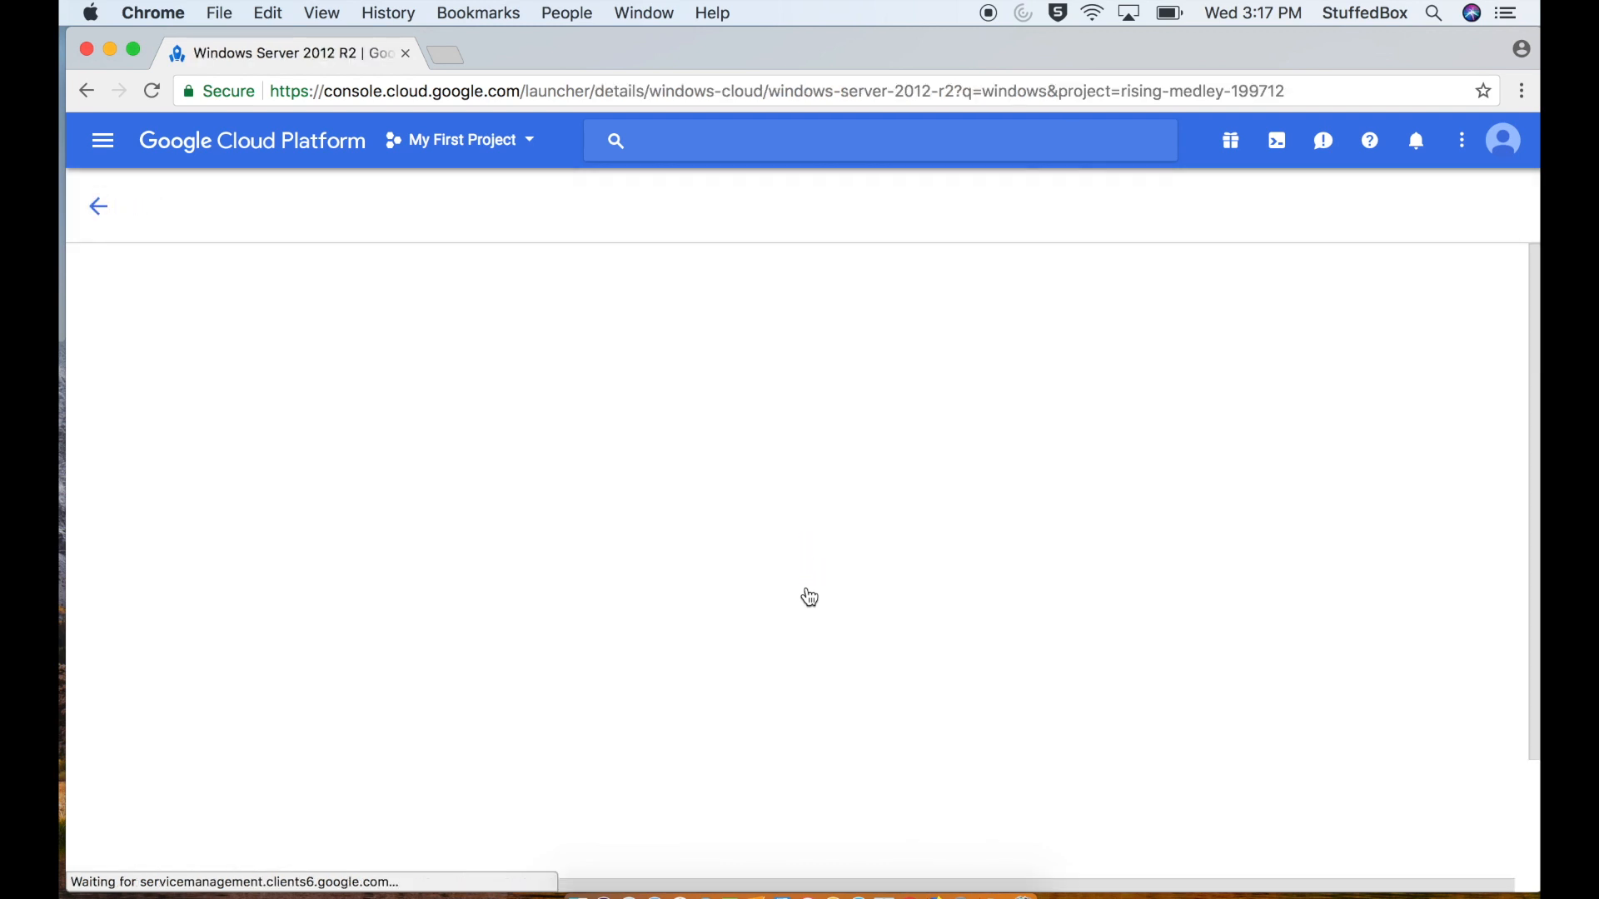
Step: Review the overview and pricing of Windows Server 2012 R2, and launch the solution on Compute Engine
scroll(557, 449, "down", 5)
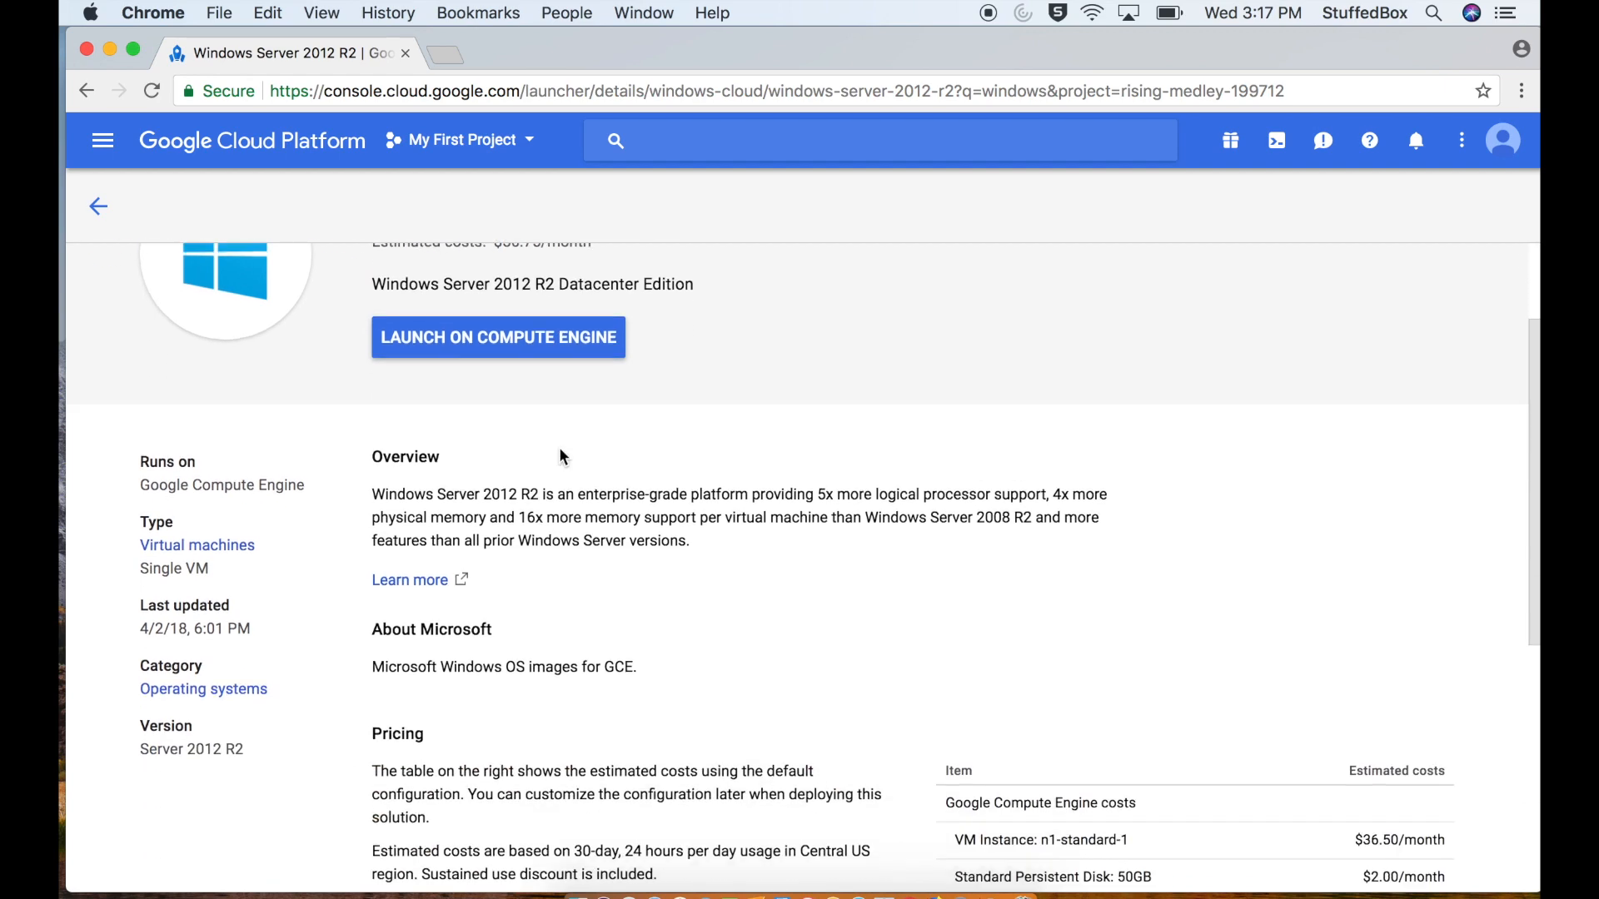
scroll(1221, 607, "down", 4)
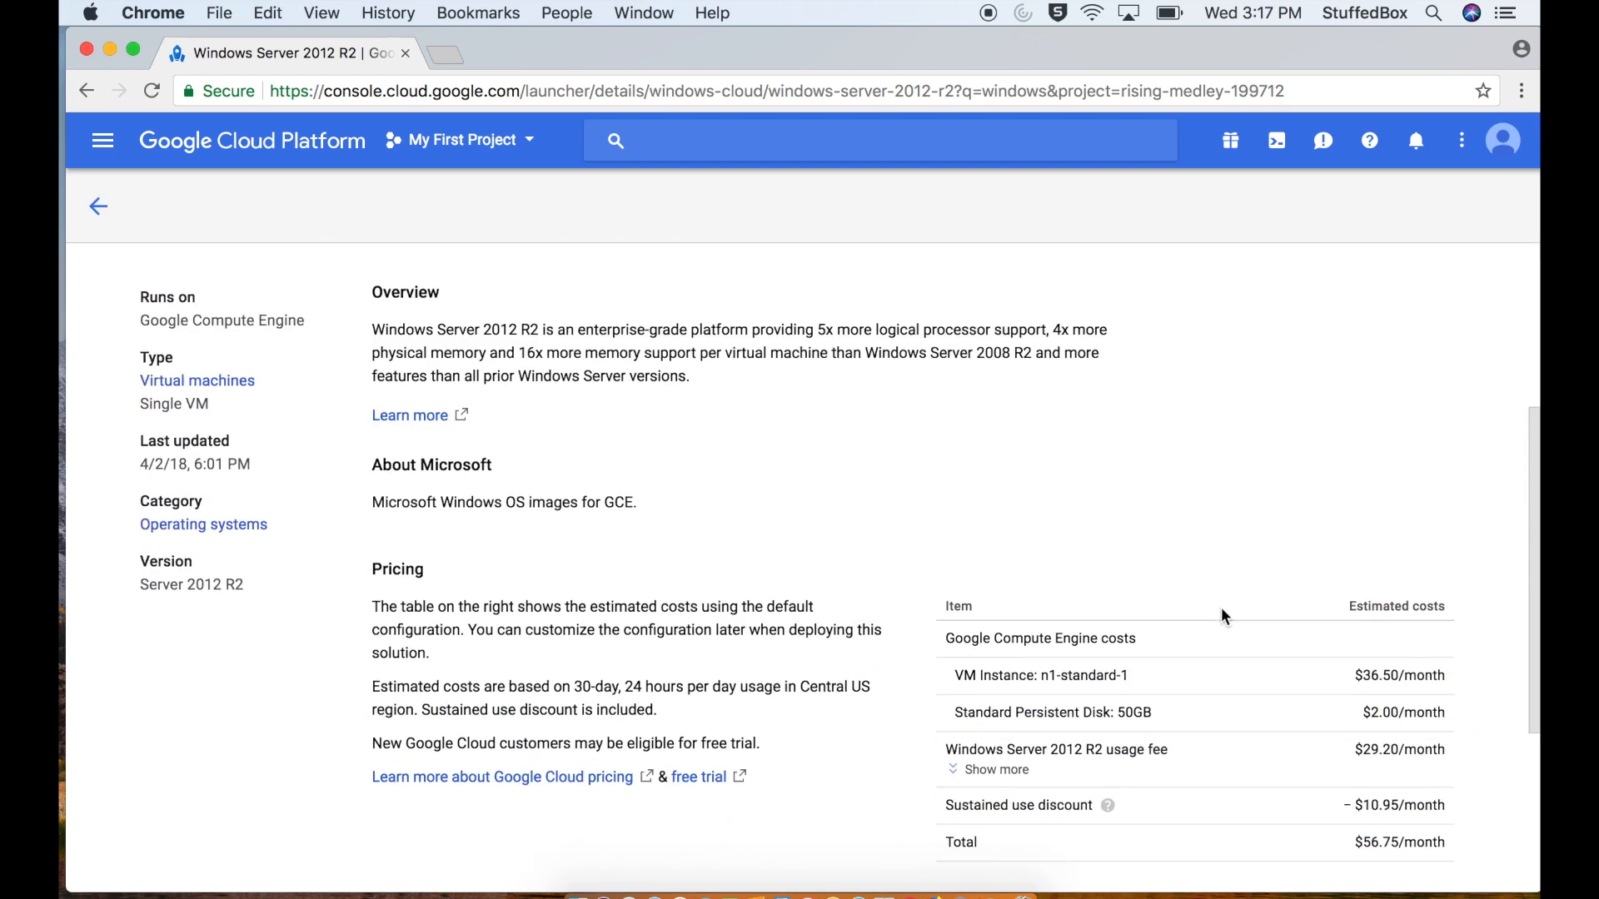
scroll(1220, 607, "down", 3)
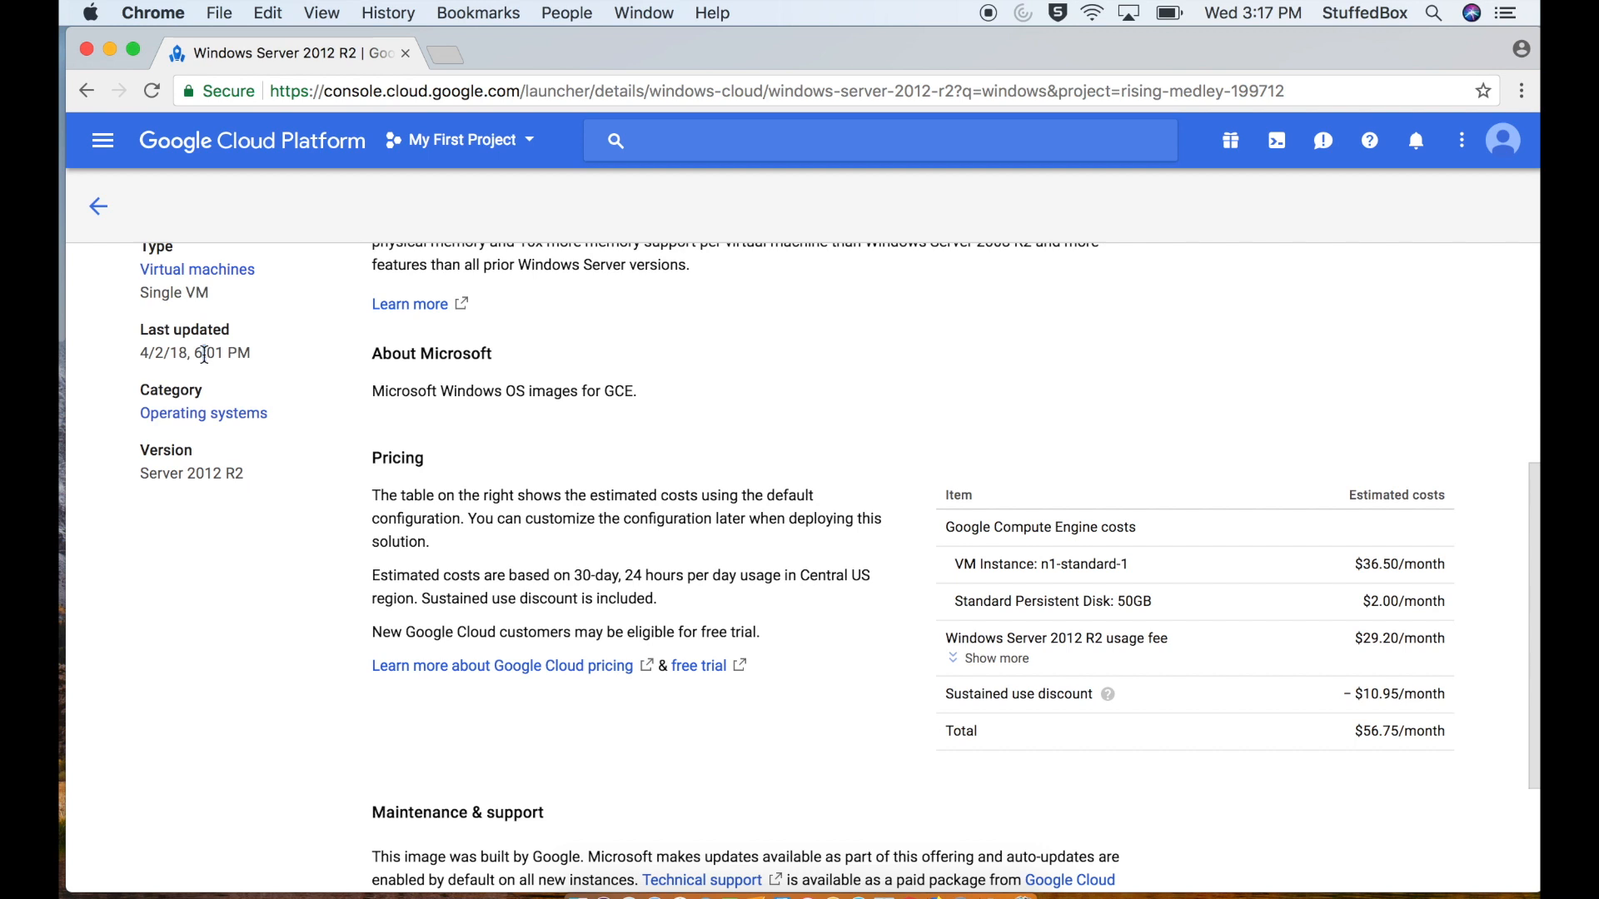
scroll(204, 355, "up", 2)
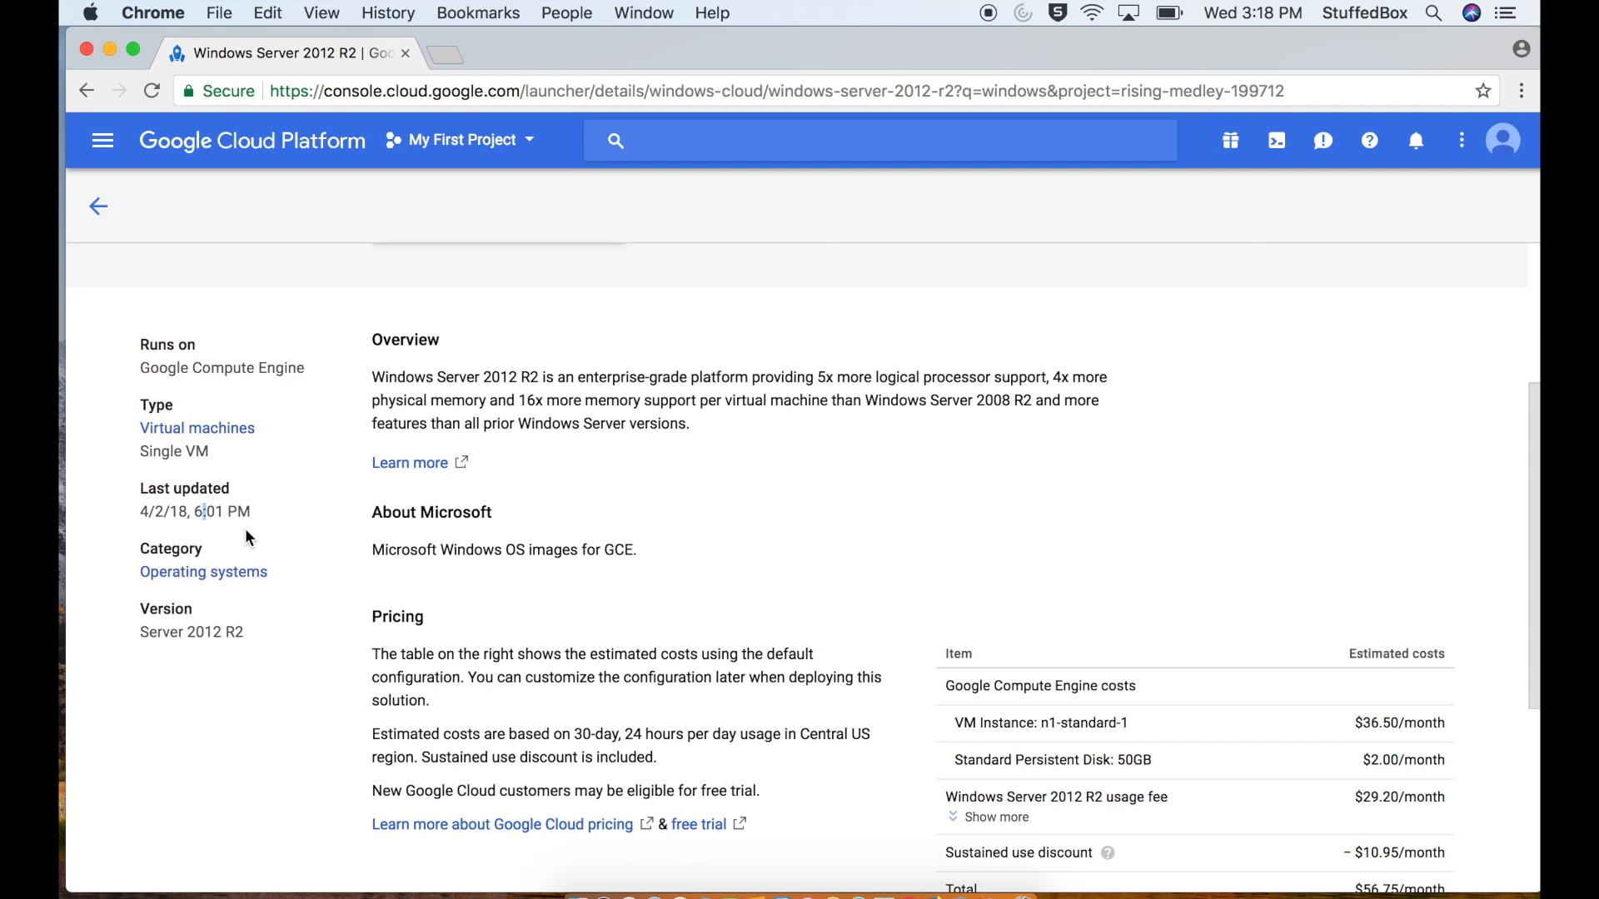
scroll(492, 773, "up", 3)
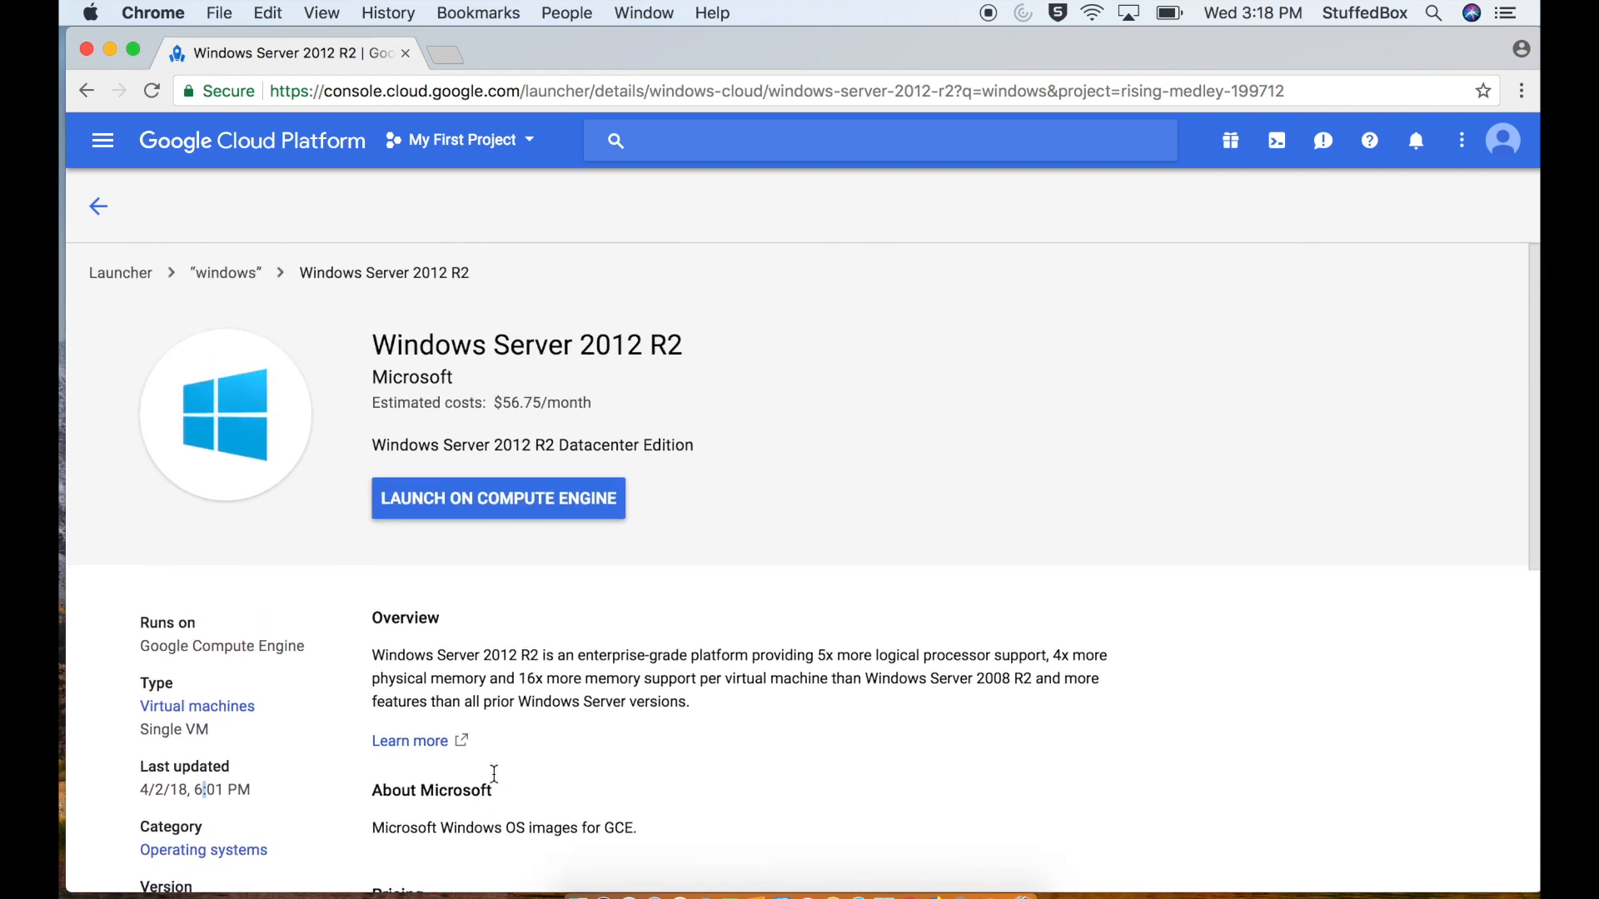
left_click(499, 500)
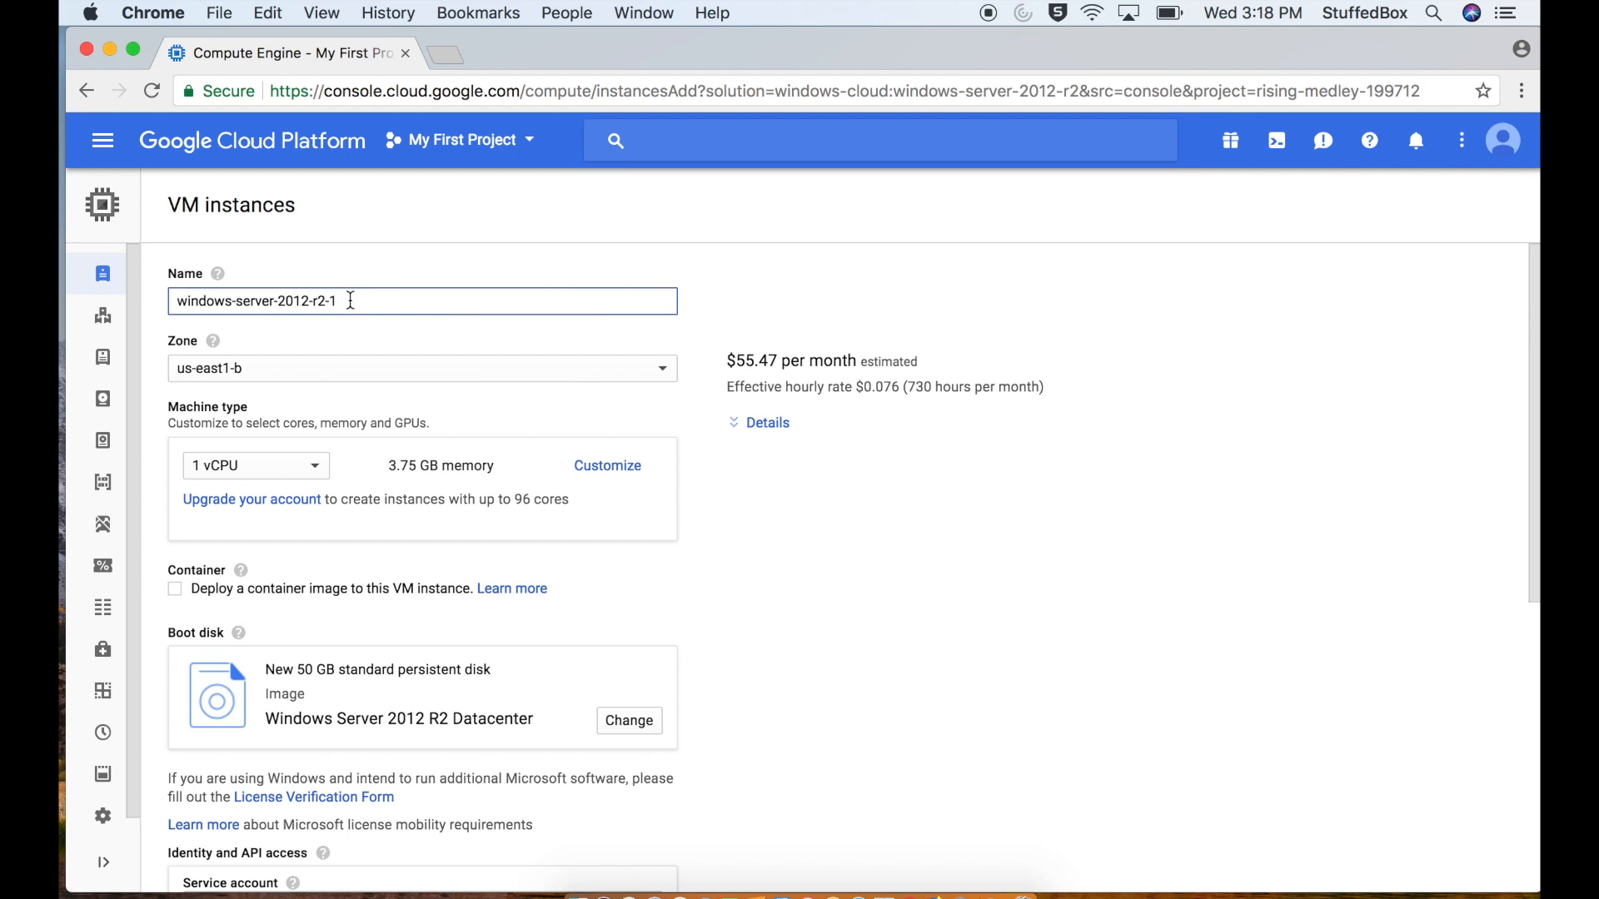
Step: Examine the new VM instance's name and the list of available zones without changing either
triple_click(351, 301)
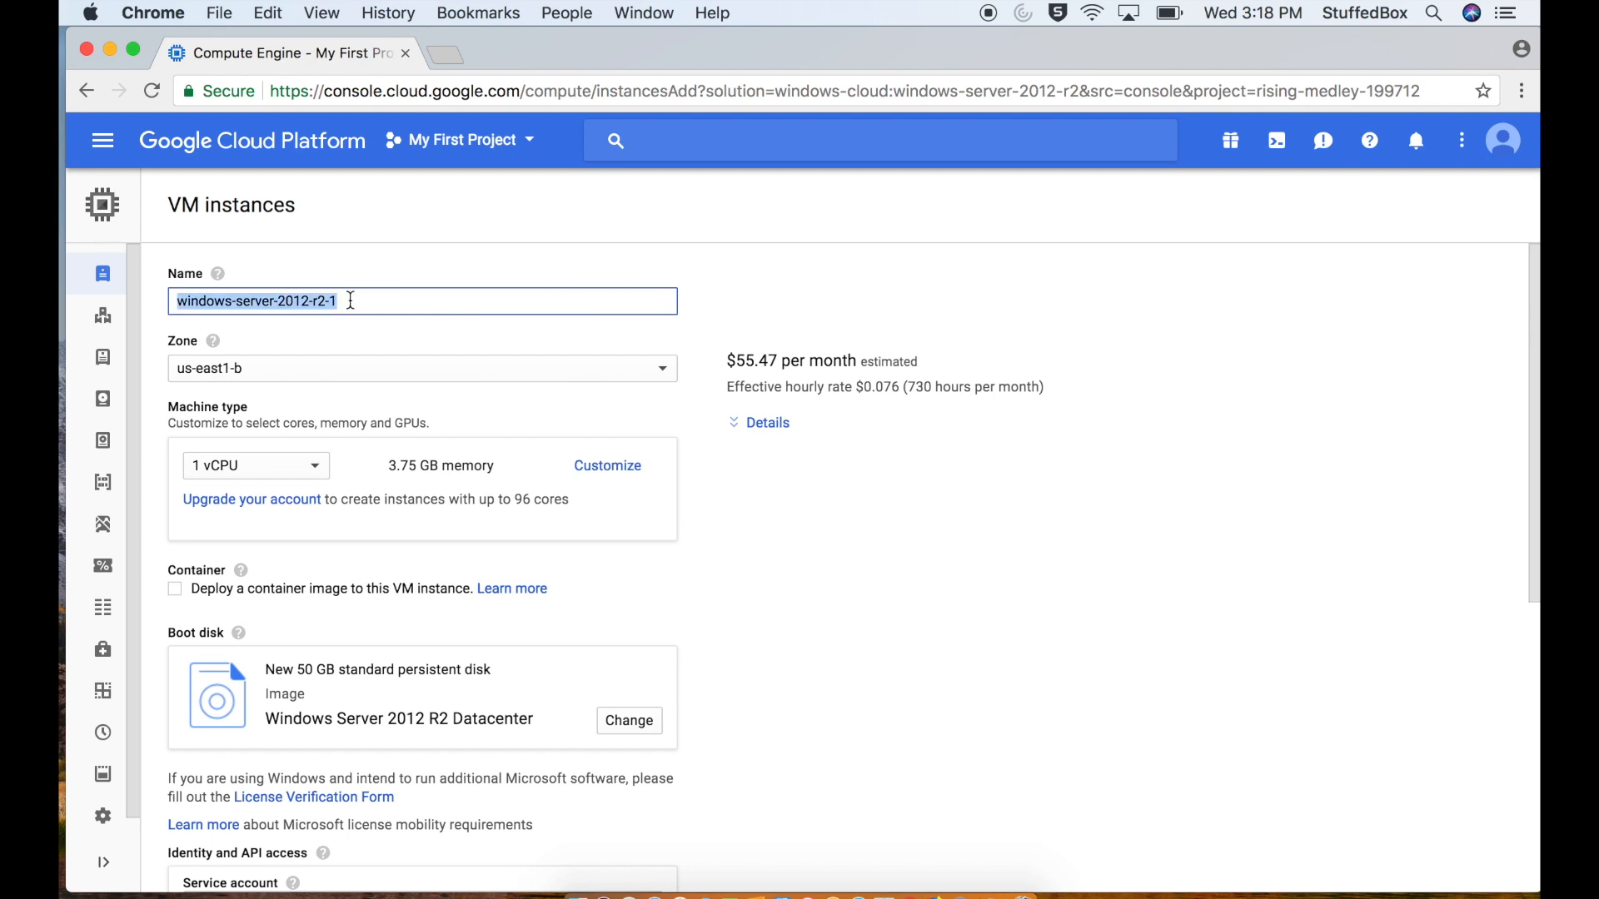
scroll(464, 499, "down", 1)
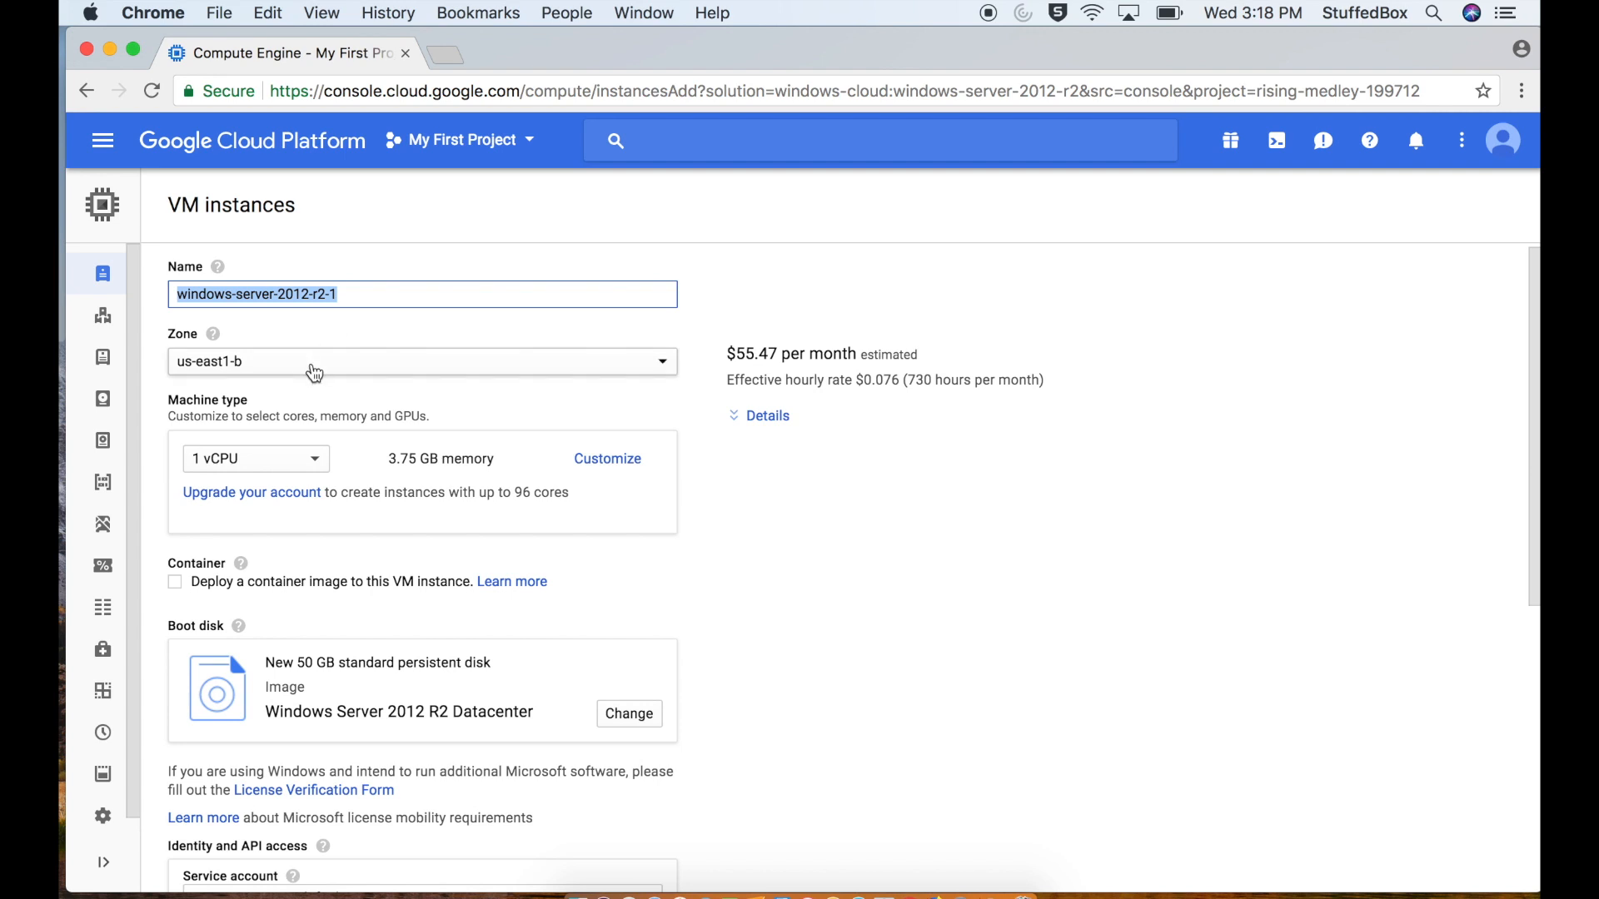
left_click(314, 363)
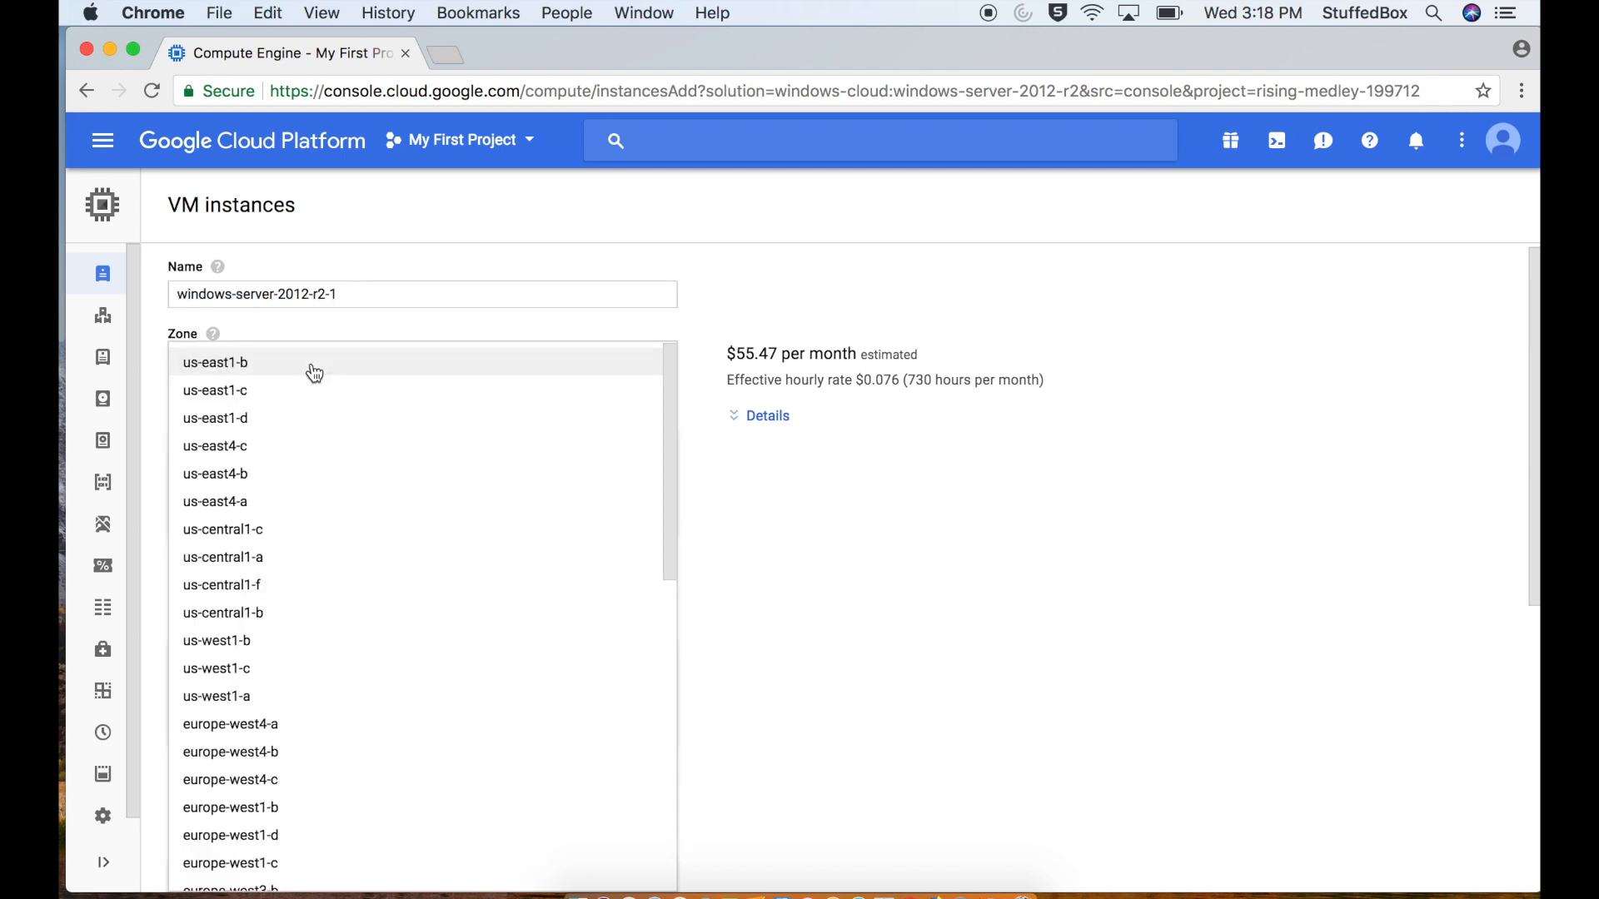
left_click(866, 624)
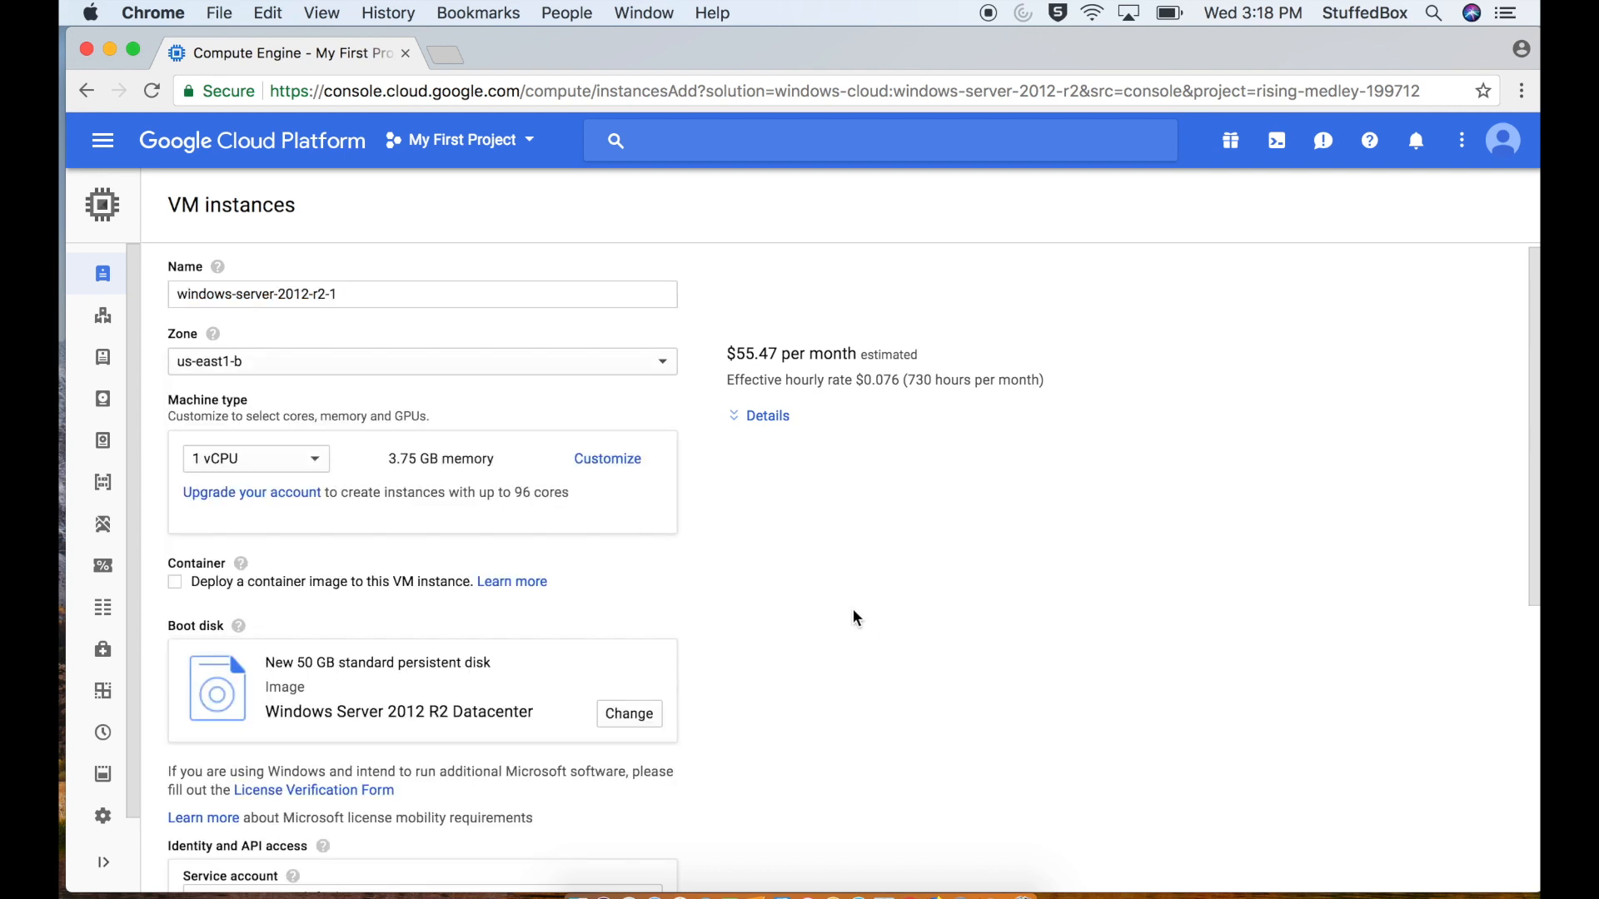
Step: Review the available machine types and choose 1 vCPU with 3.75 GB memory (n1-standard-1) for the VM instance
left_click(317, 470)
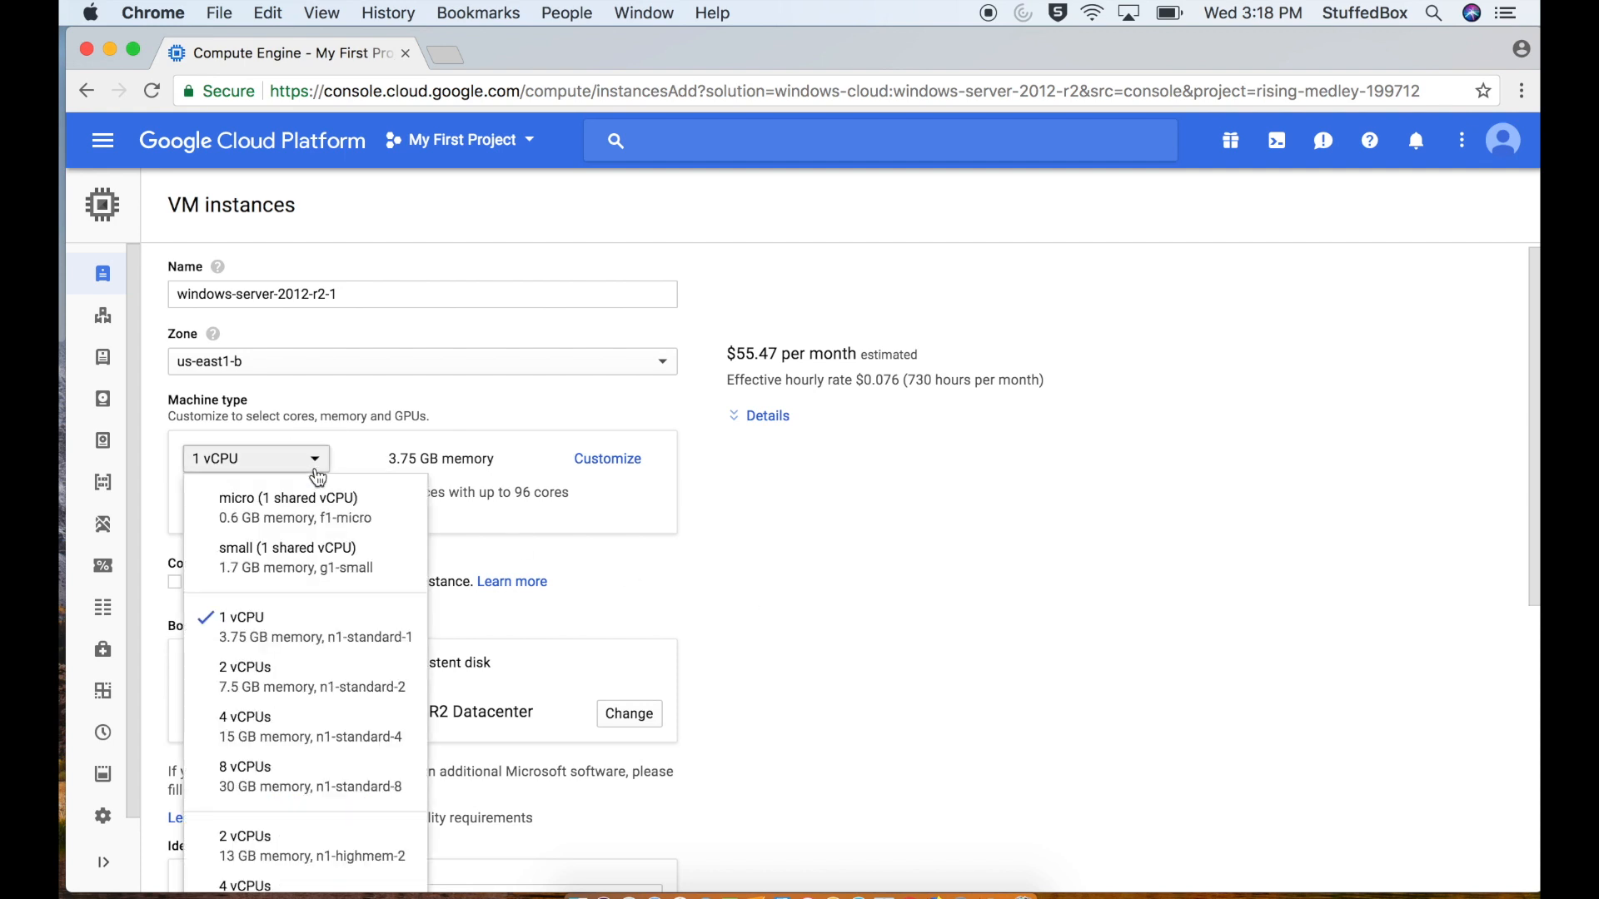
scroll(333, 691, "down", 5)
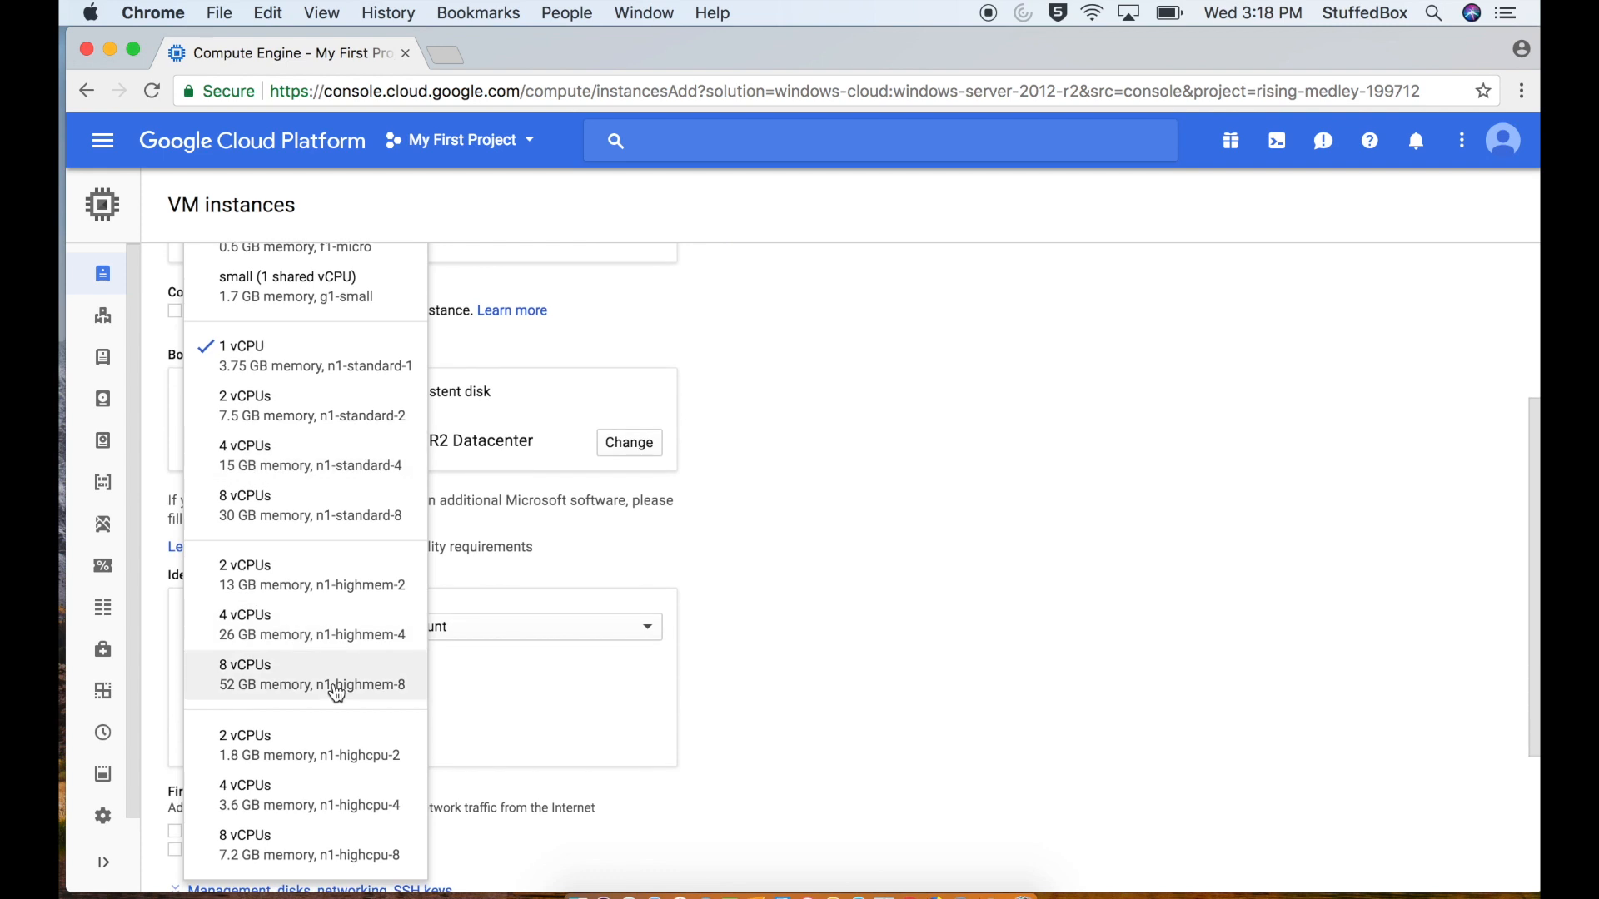
scroll(336, 693, "down", 1)
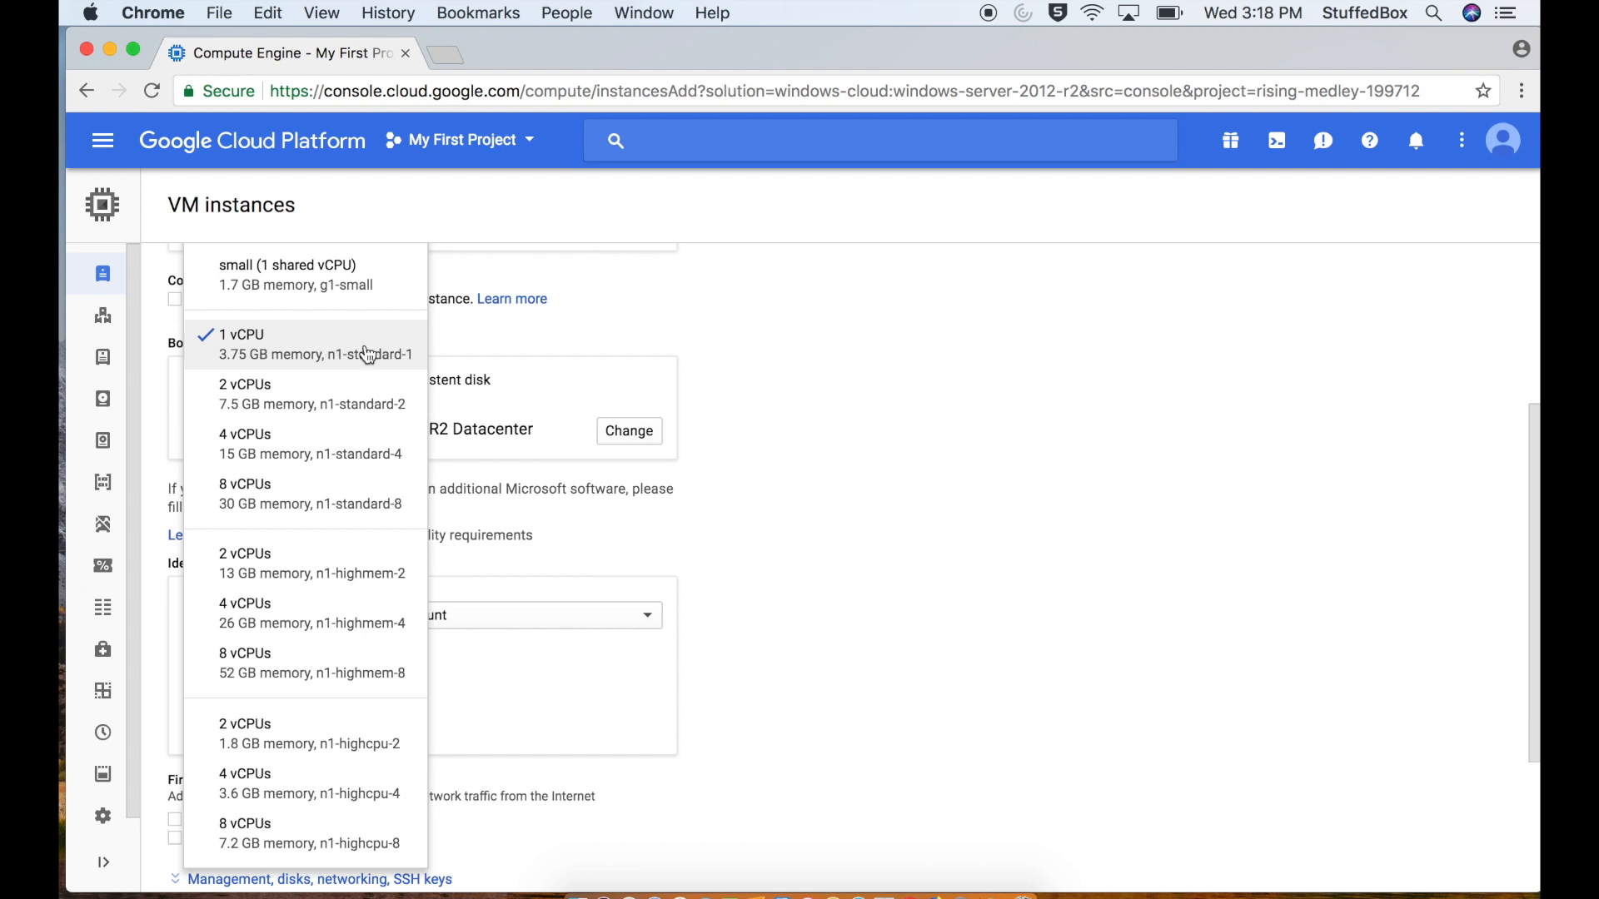
left_click(367, 356)
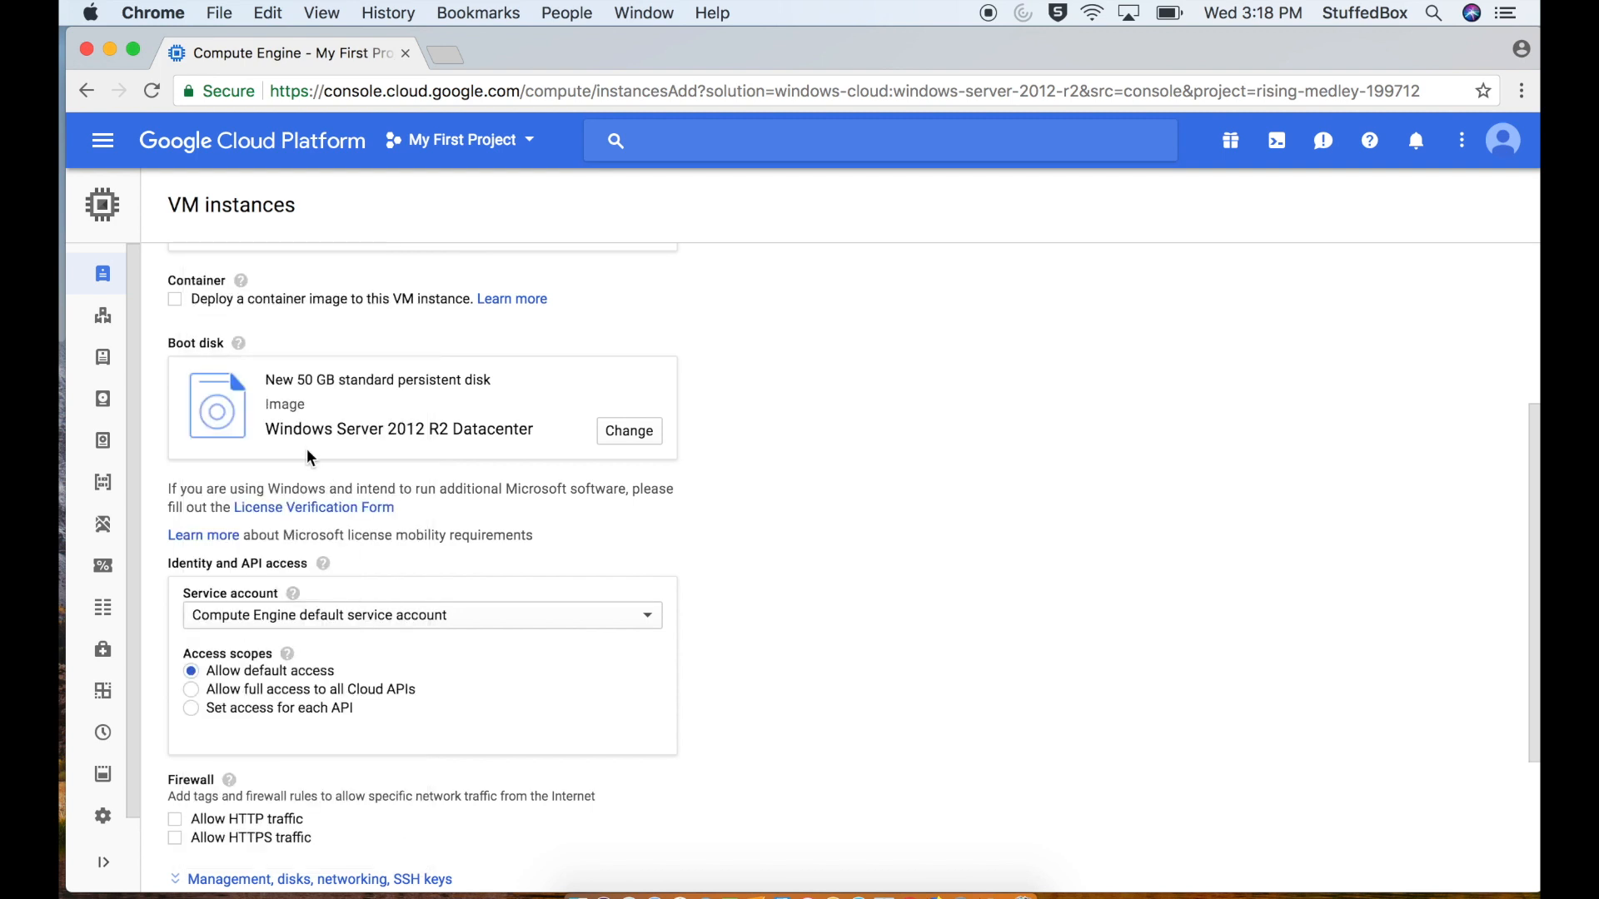
Step: Allow HTTP and HTTPS traffic through the firewall for the VM instance and create it
scroll(312, 406, "up", 2)
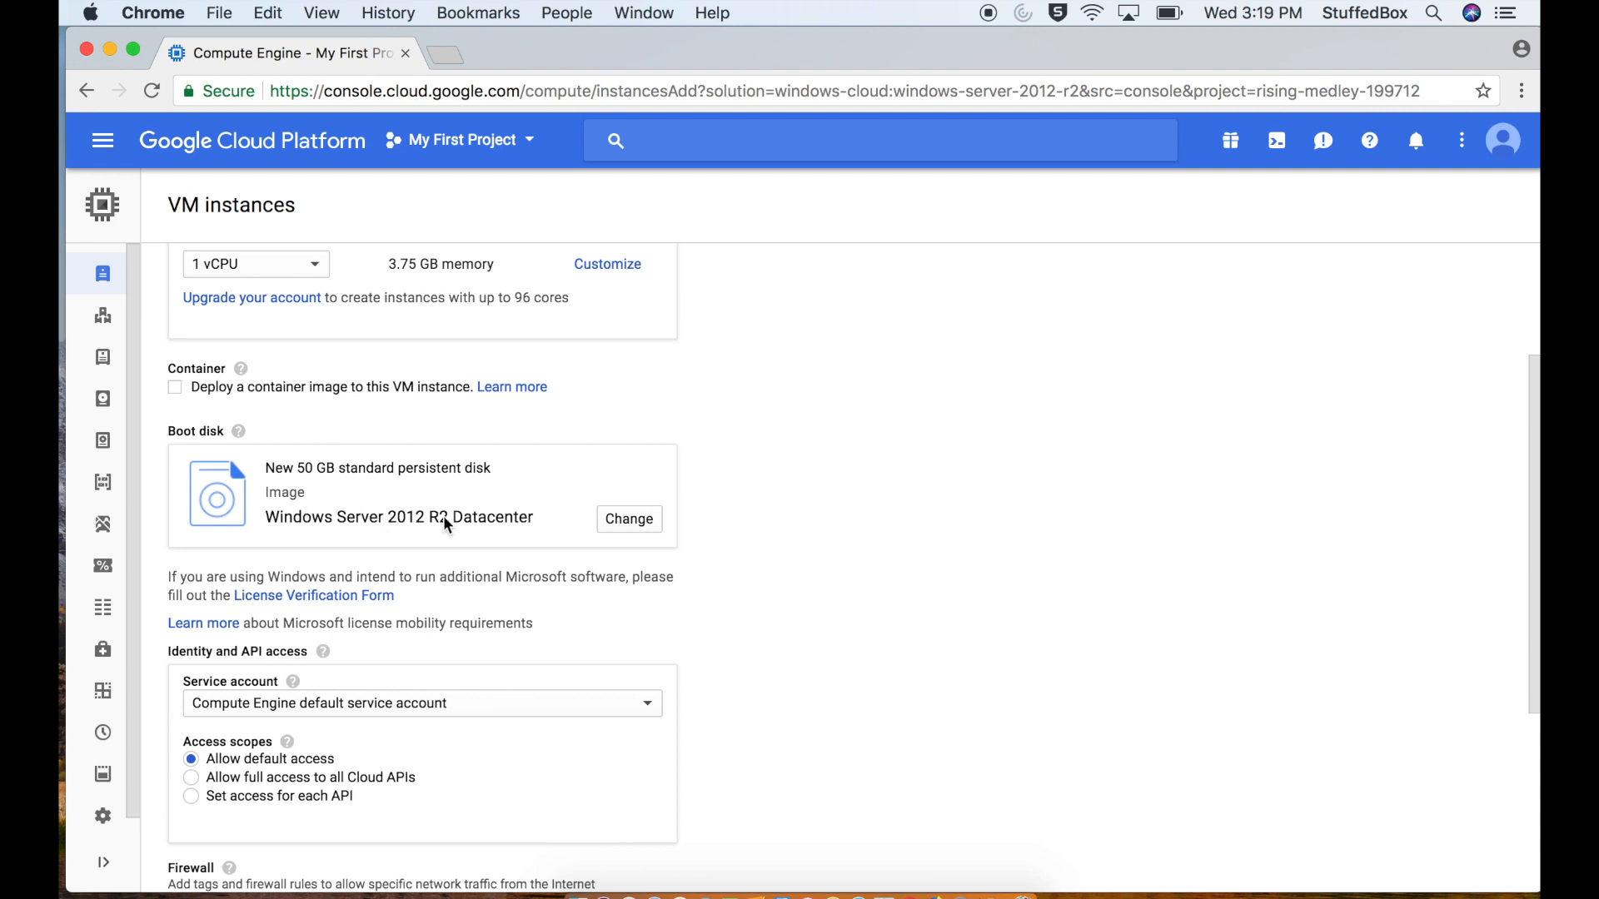
scroll(684, 602, "down", 5)
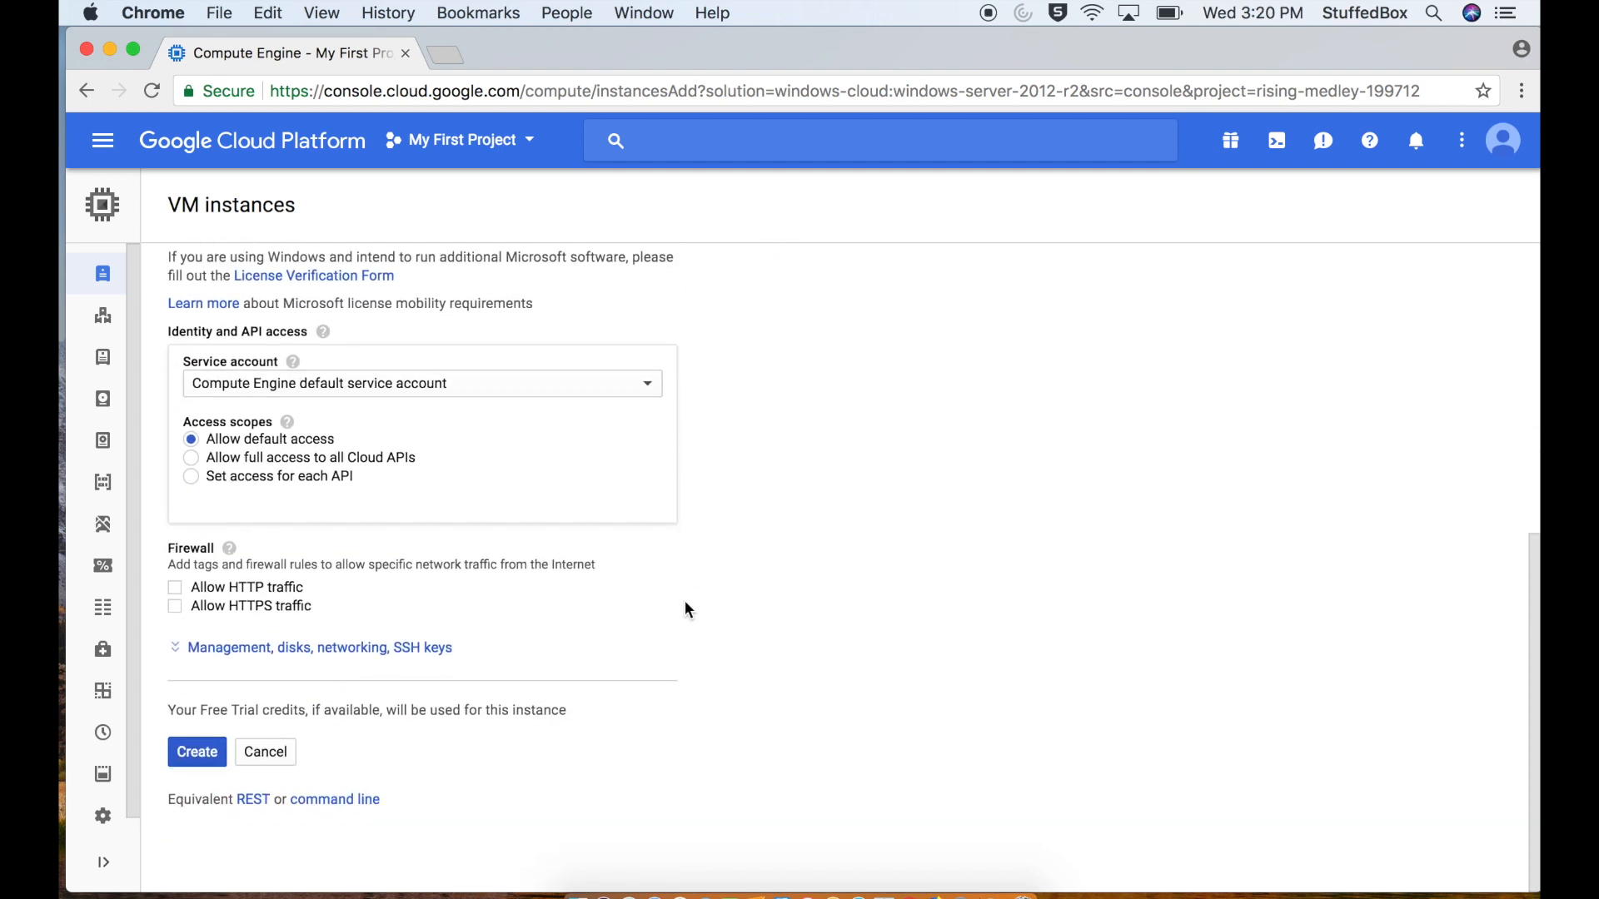
left_click(263, 589)
left_click(263, 610)
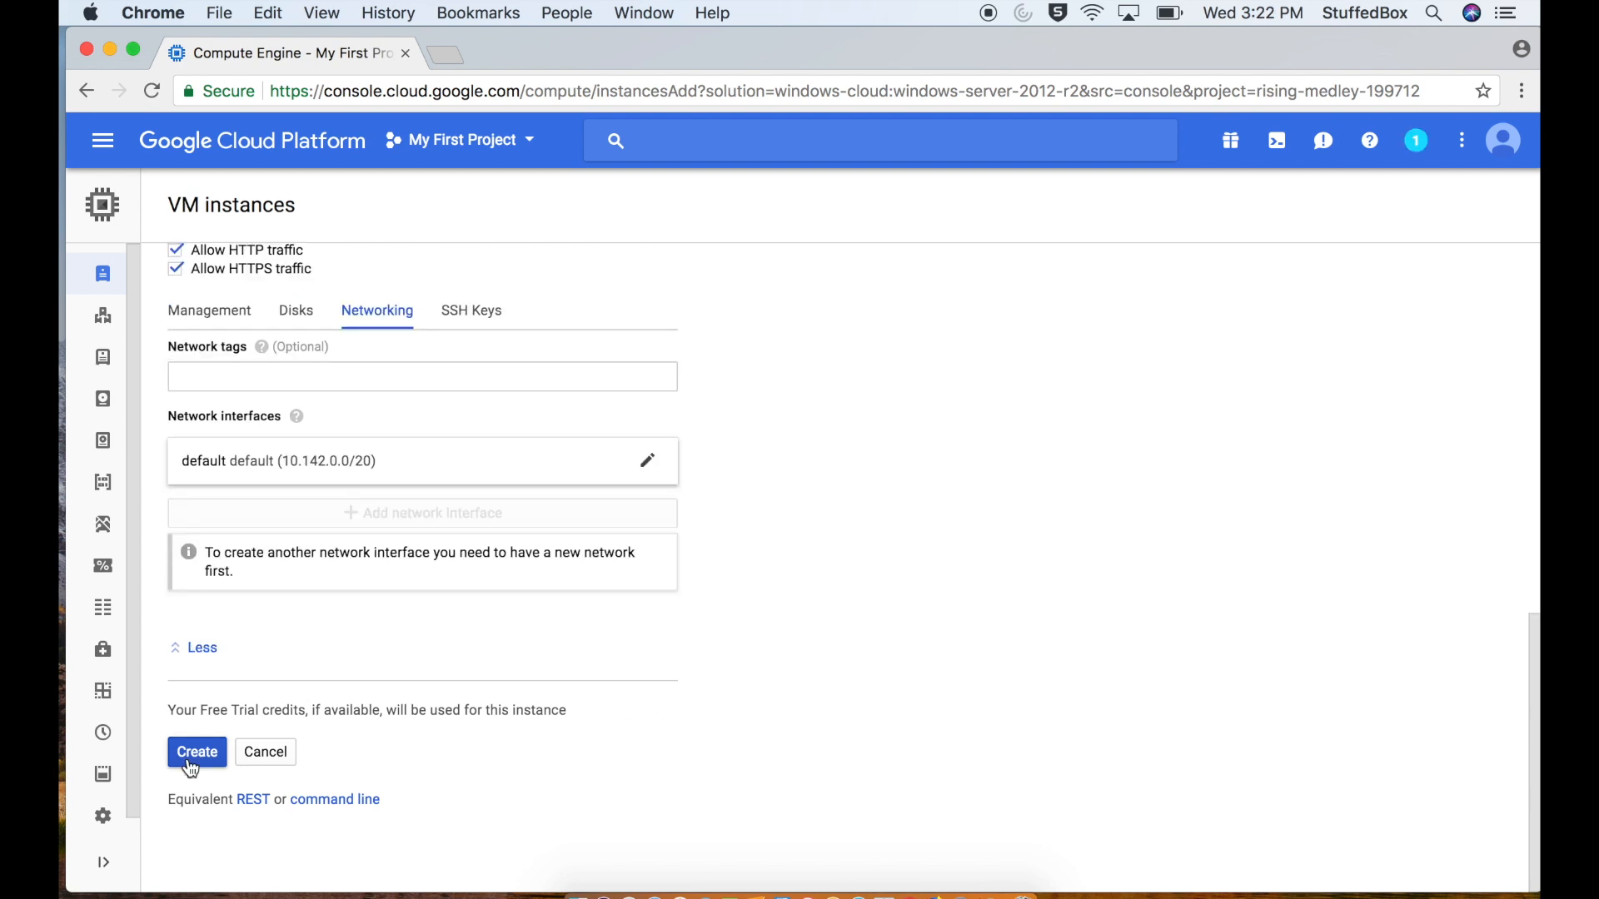
left_click(189, 760)
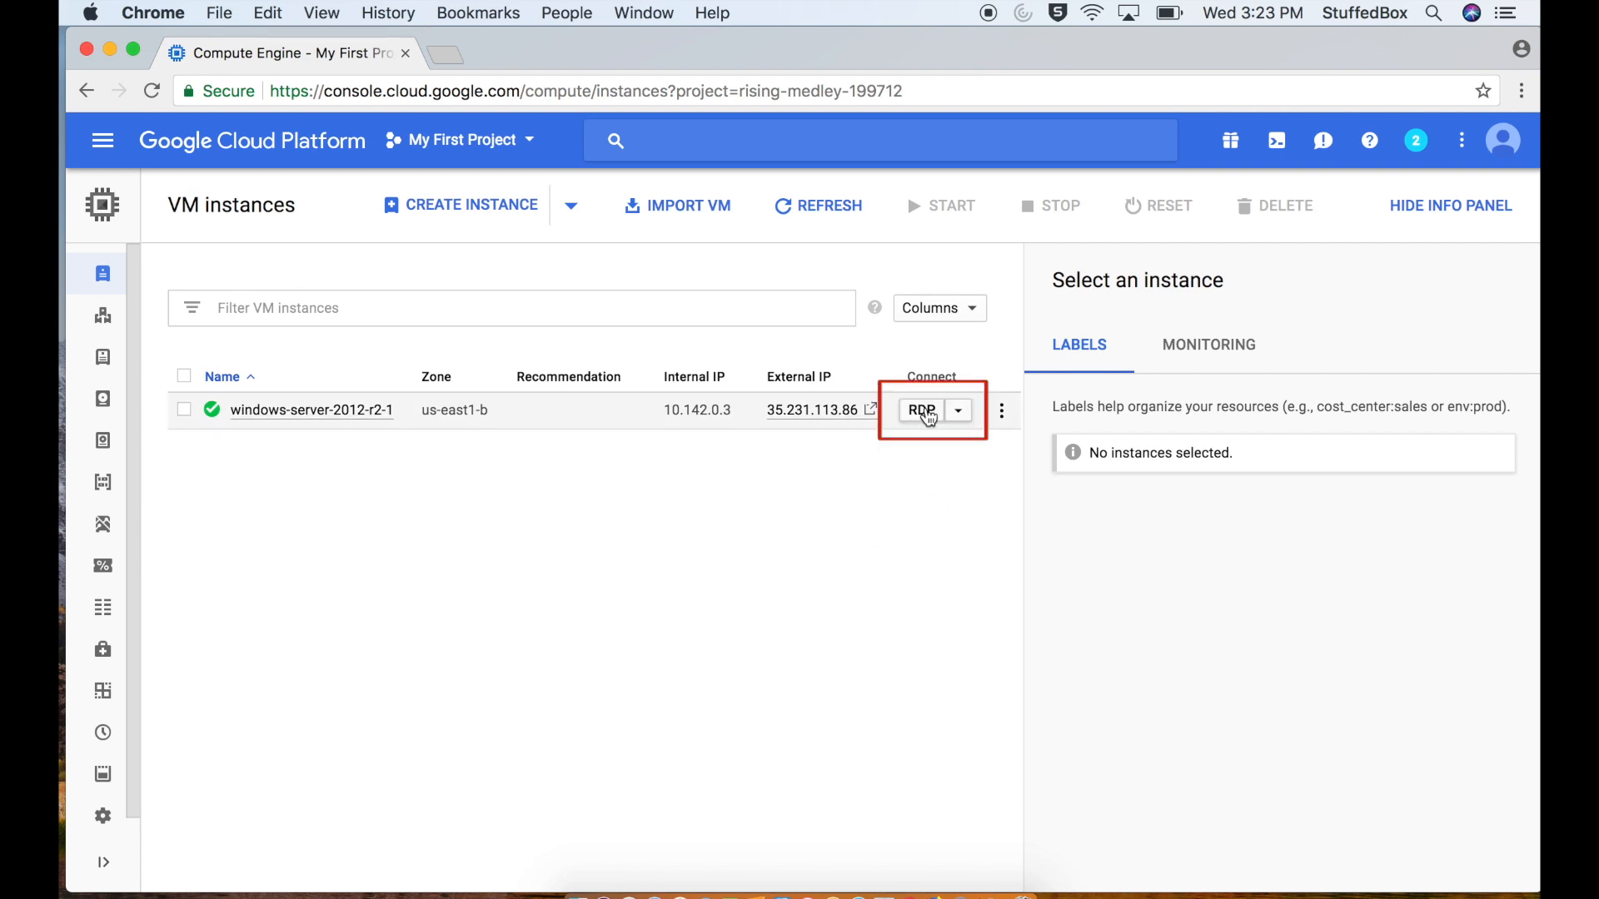
Step: From the instance's RDP connection options, add the Chrome RDP for Google Cloud Platform extension to Chrome
left_click(926, 413)
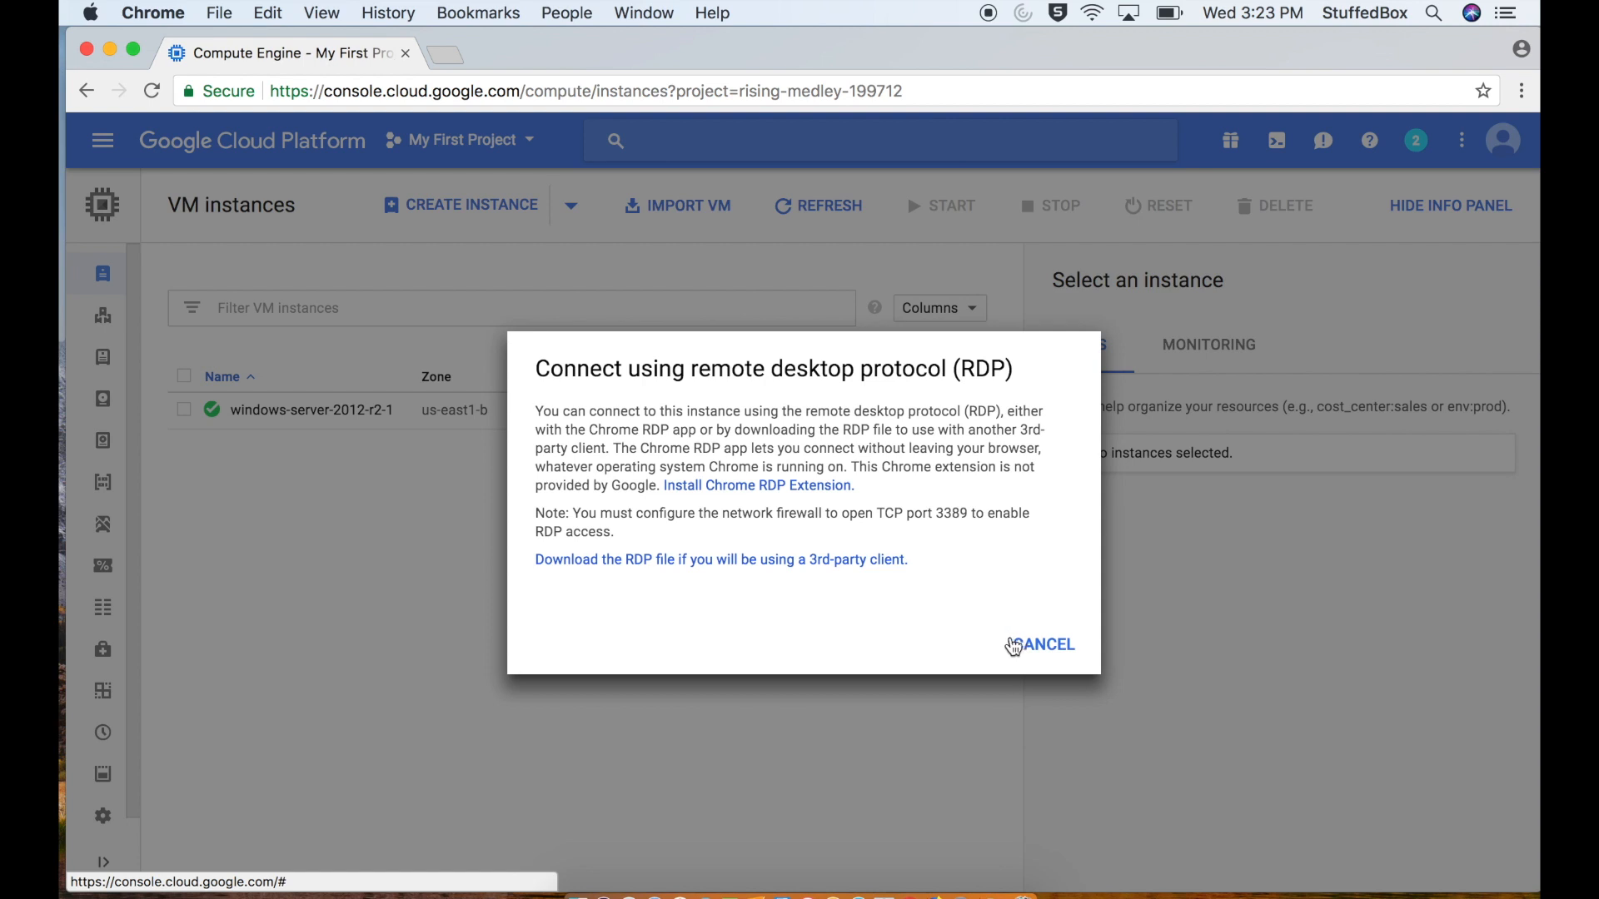
right_click(884, 496)
left_click(785, 495)
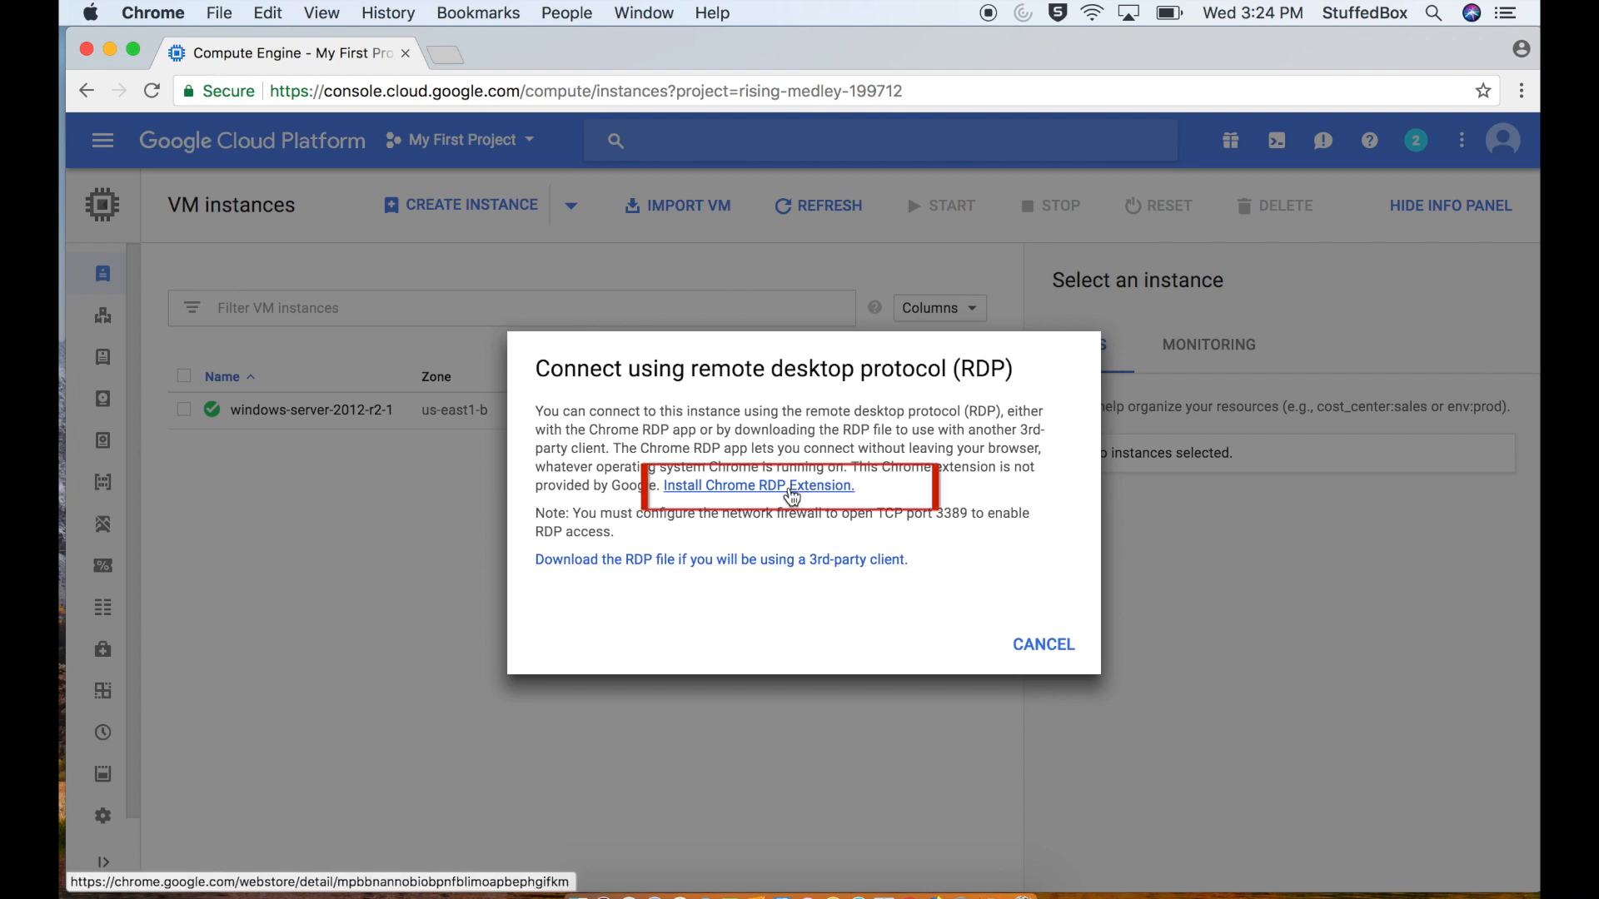
left_click(792, 495)
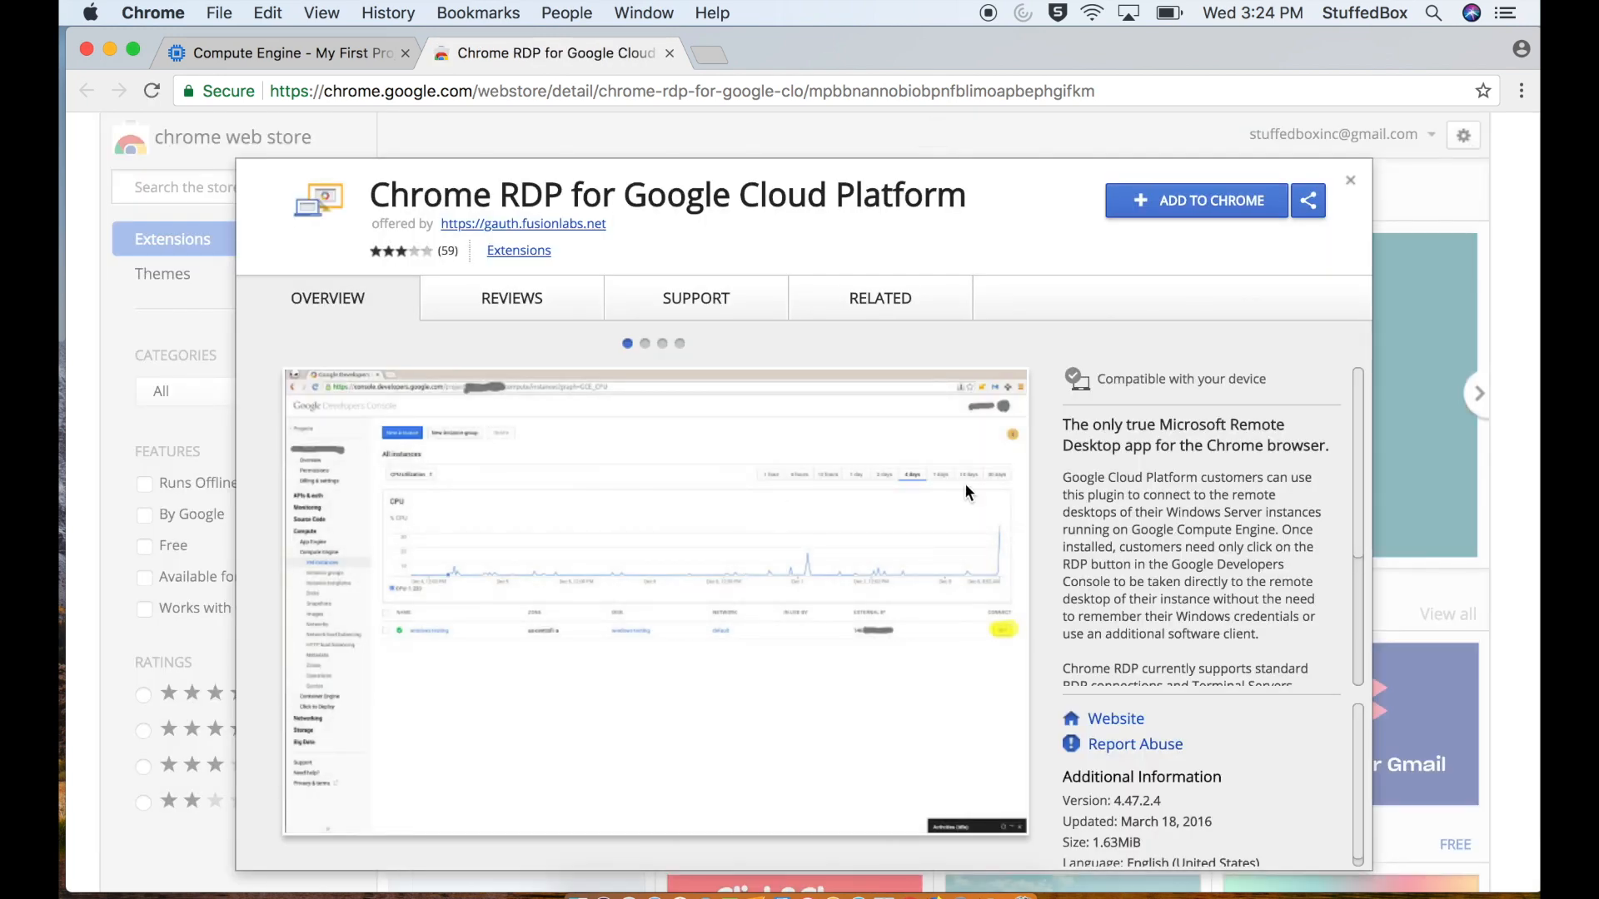
left_click(1183, 208)
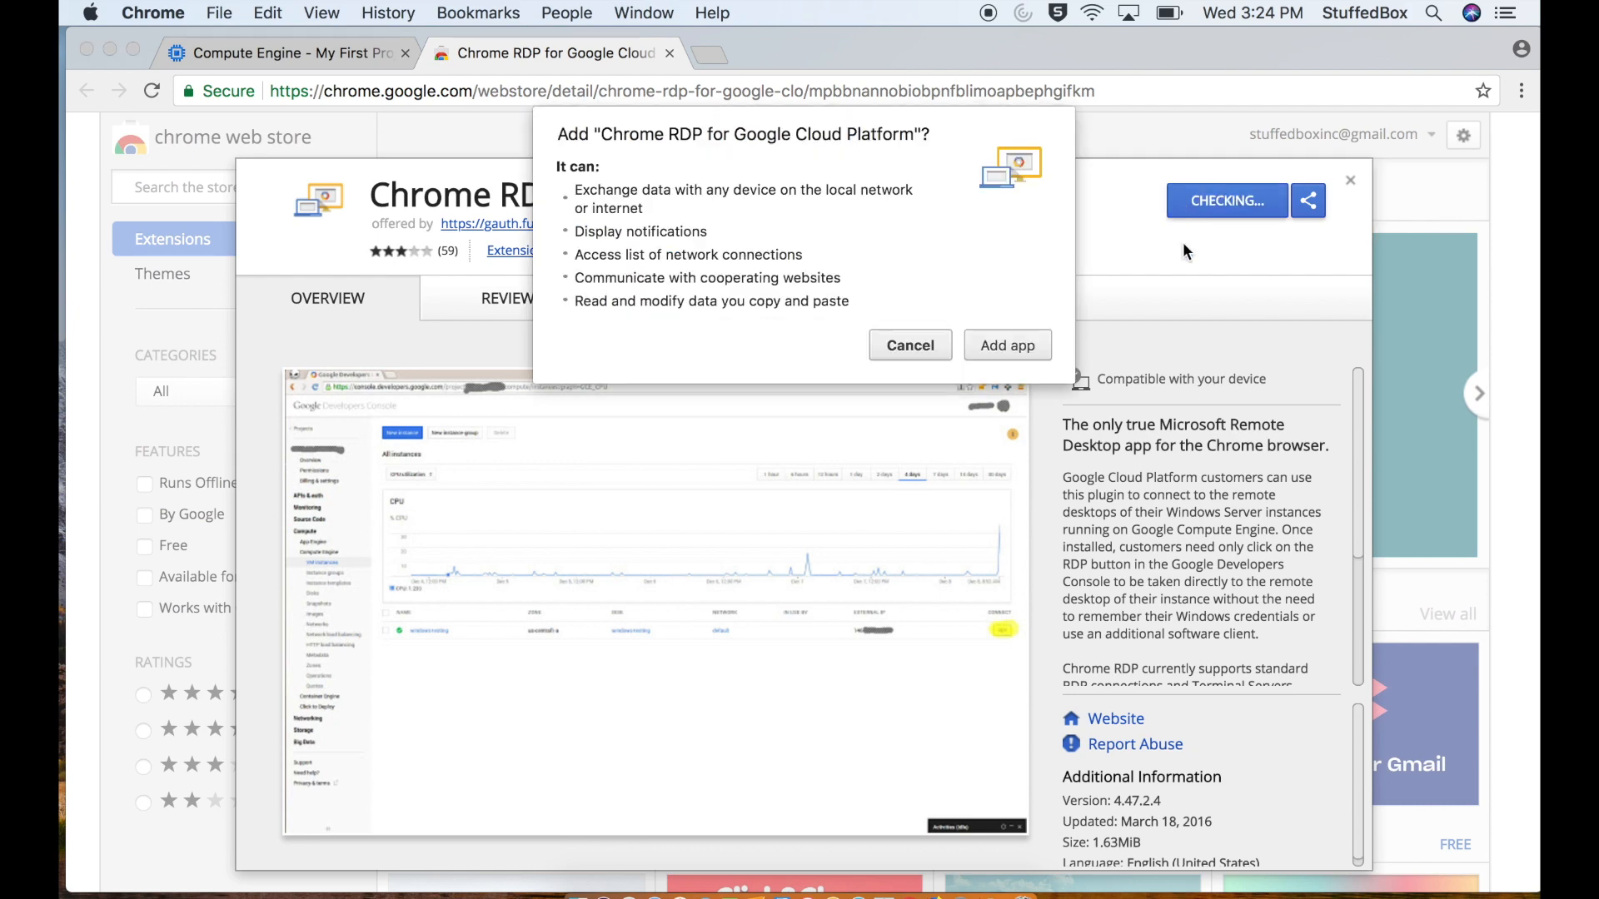
left_click(1023, 348)
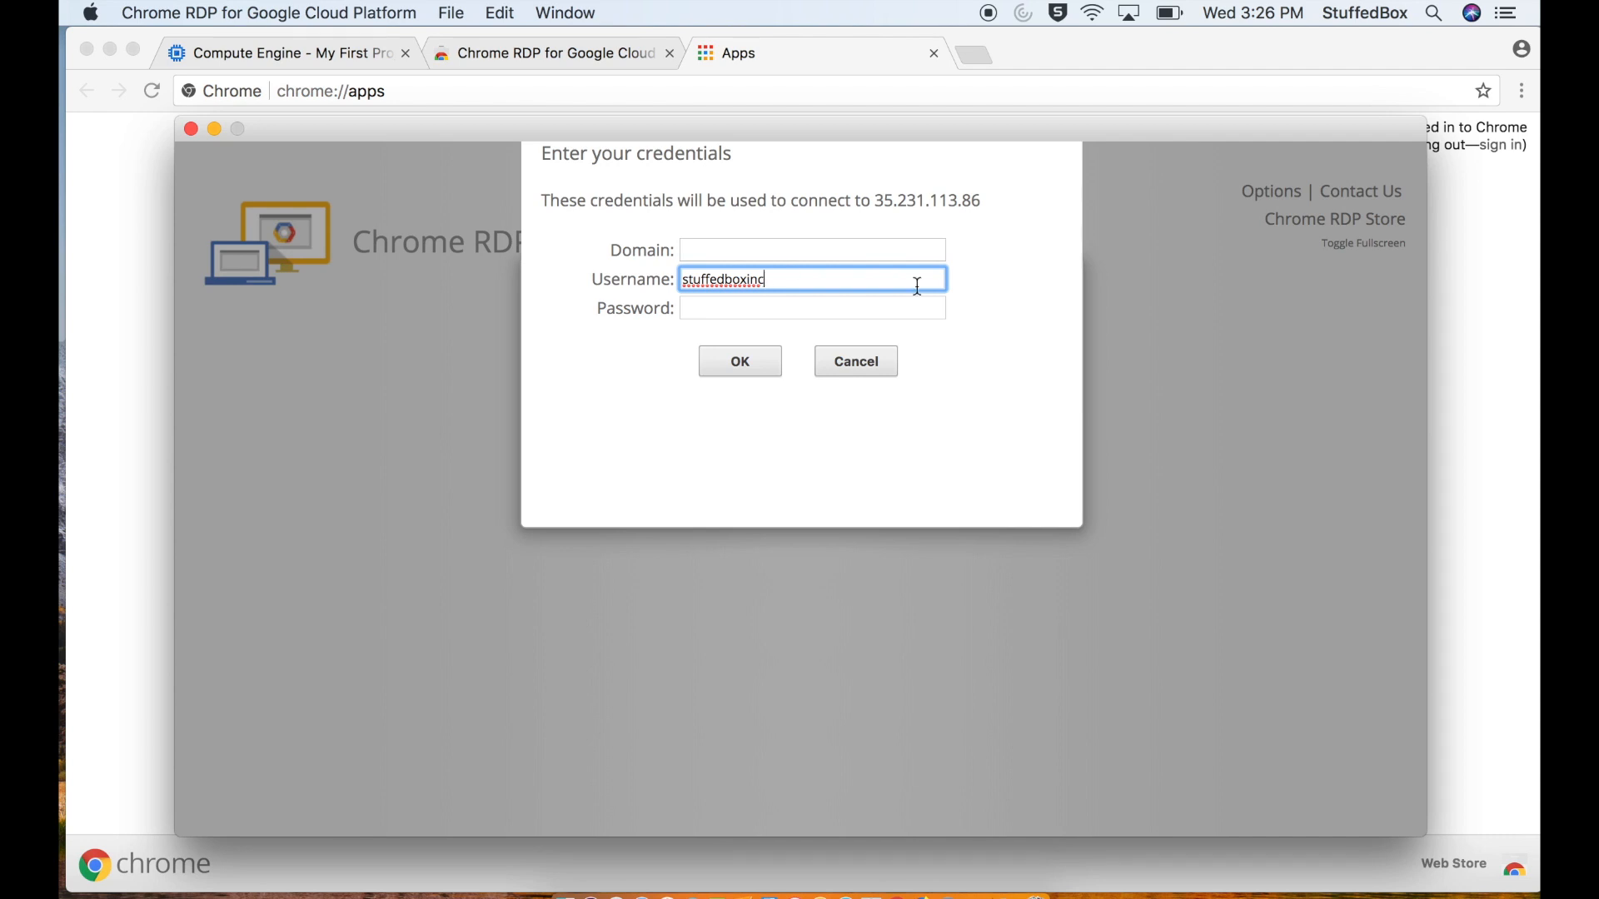
Step: Try to connect to 35.231.113.86 with the entered username, accepting the unverified server certificate, and cancel the repeated credentials request
left_click(796, 310)
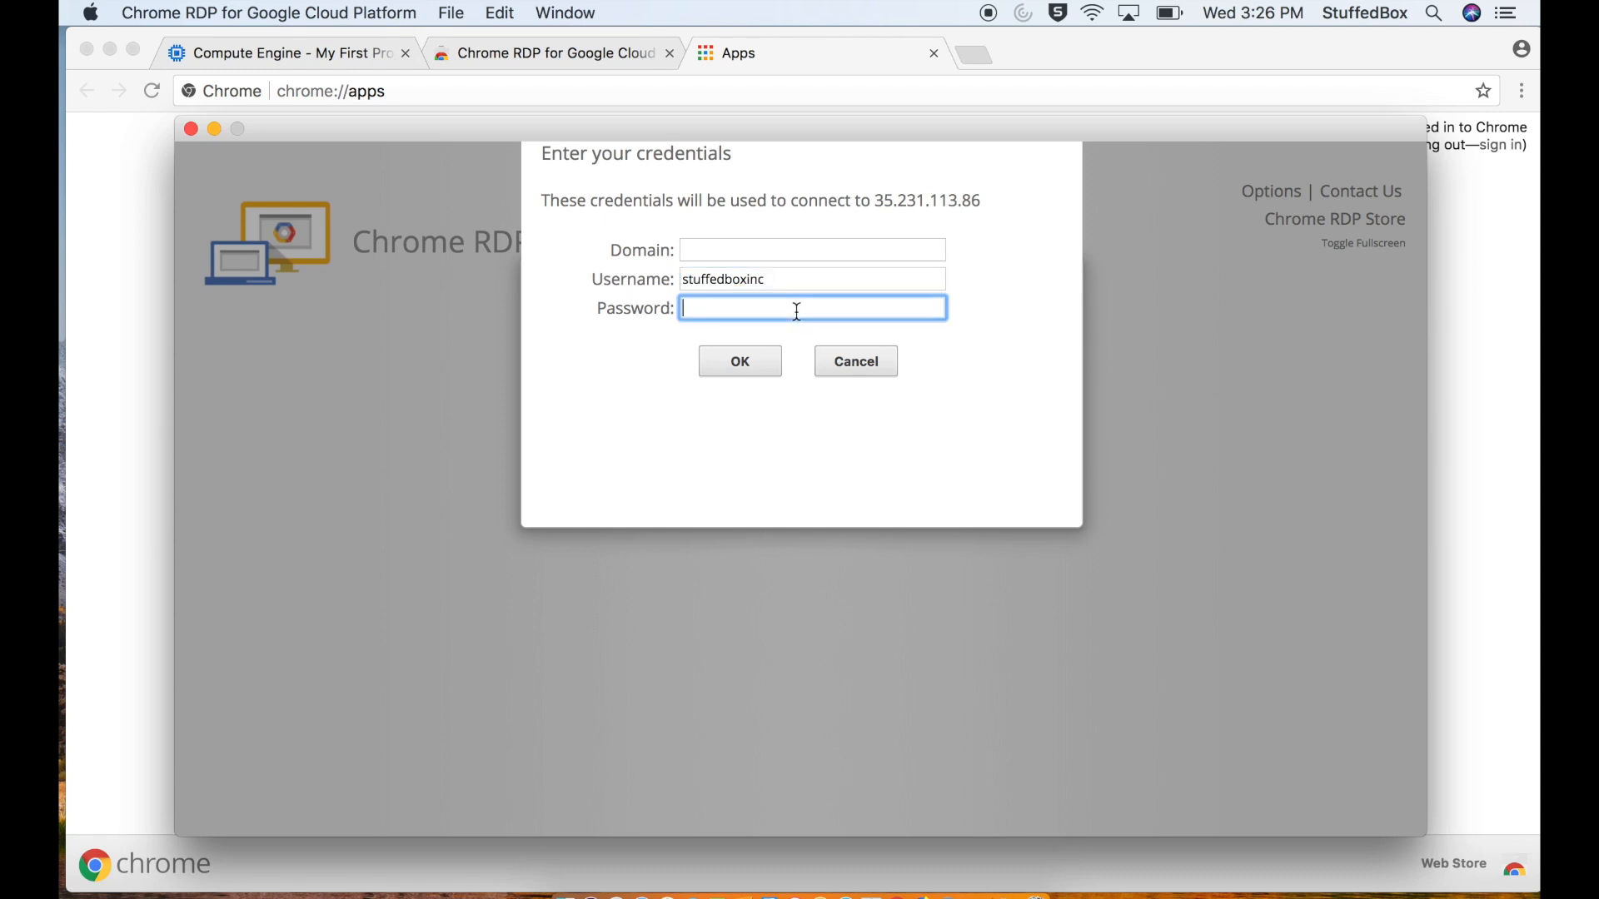
left_click(723, 372)
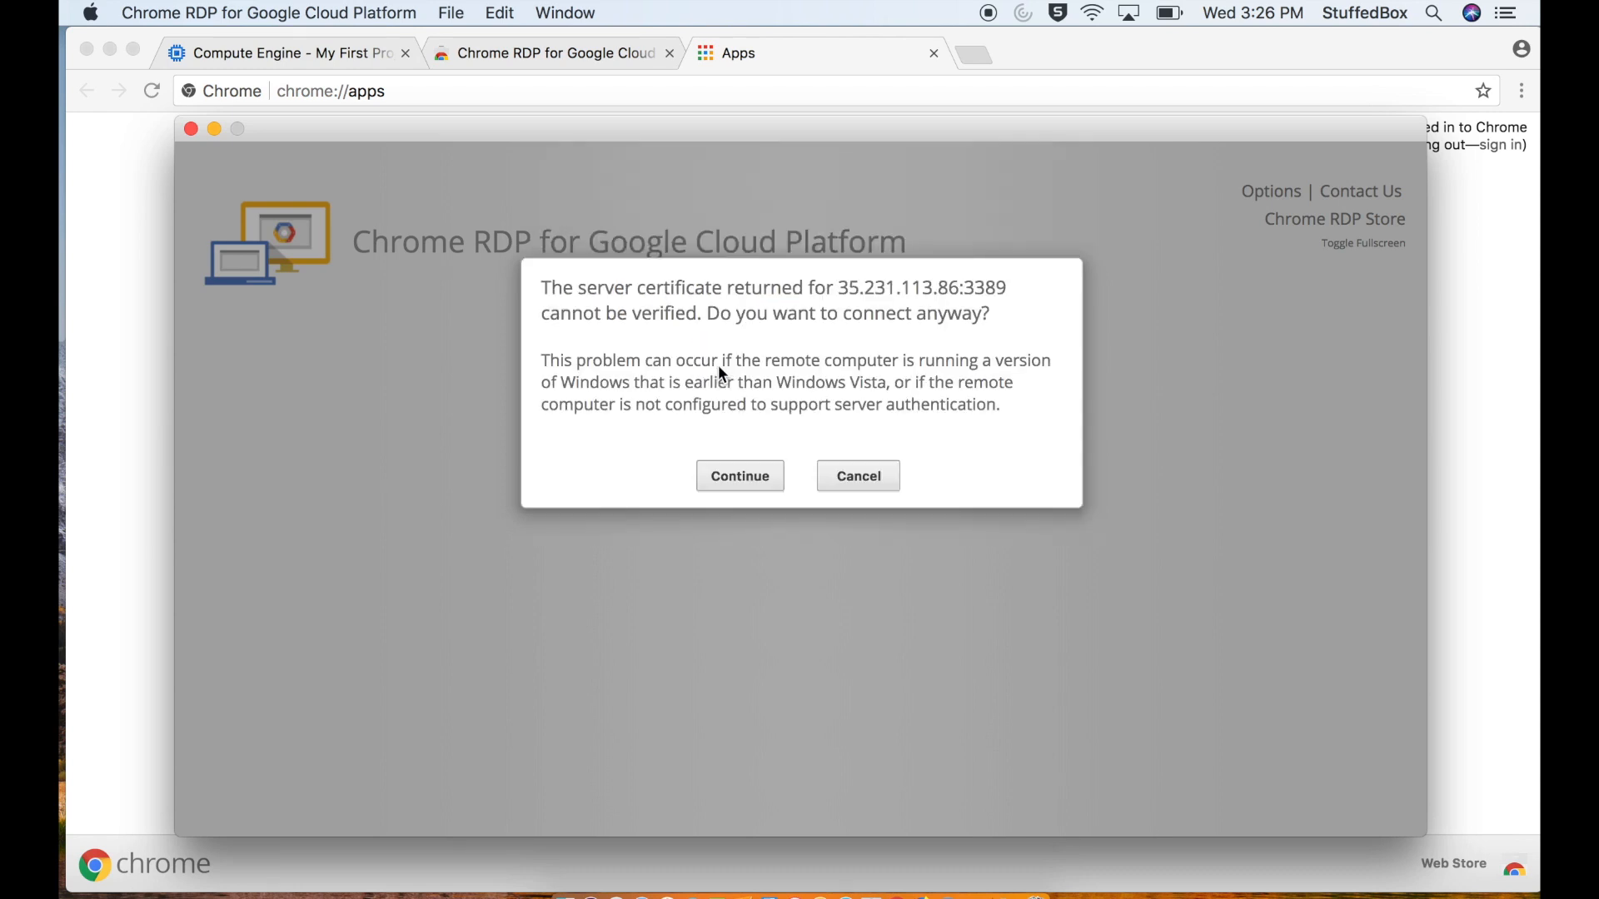
left_click(772, 477)
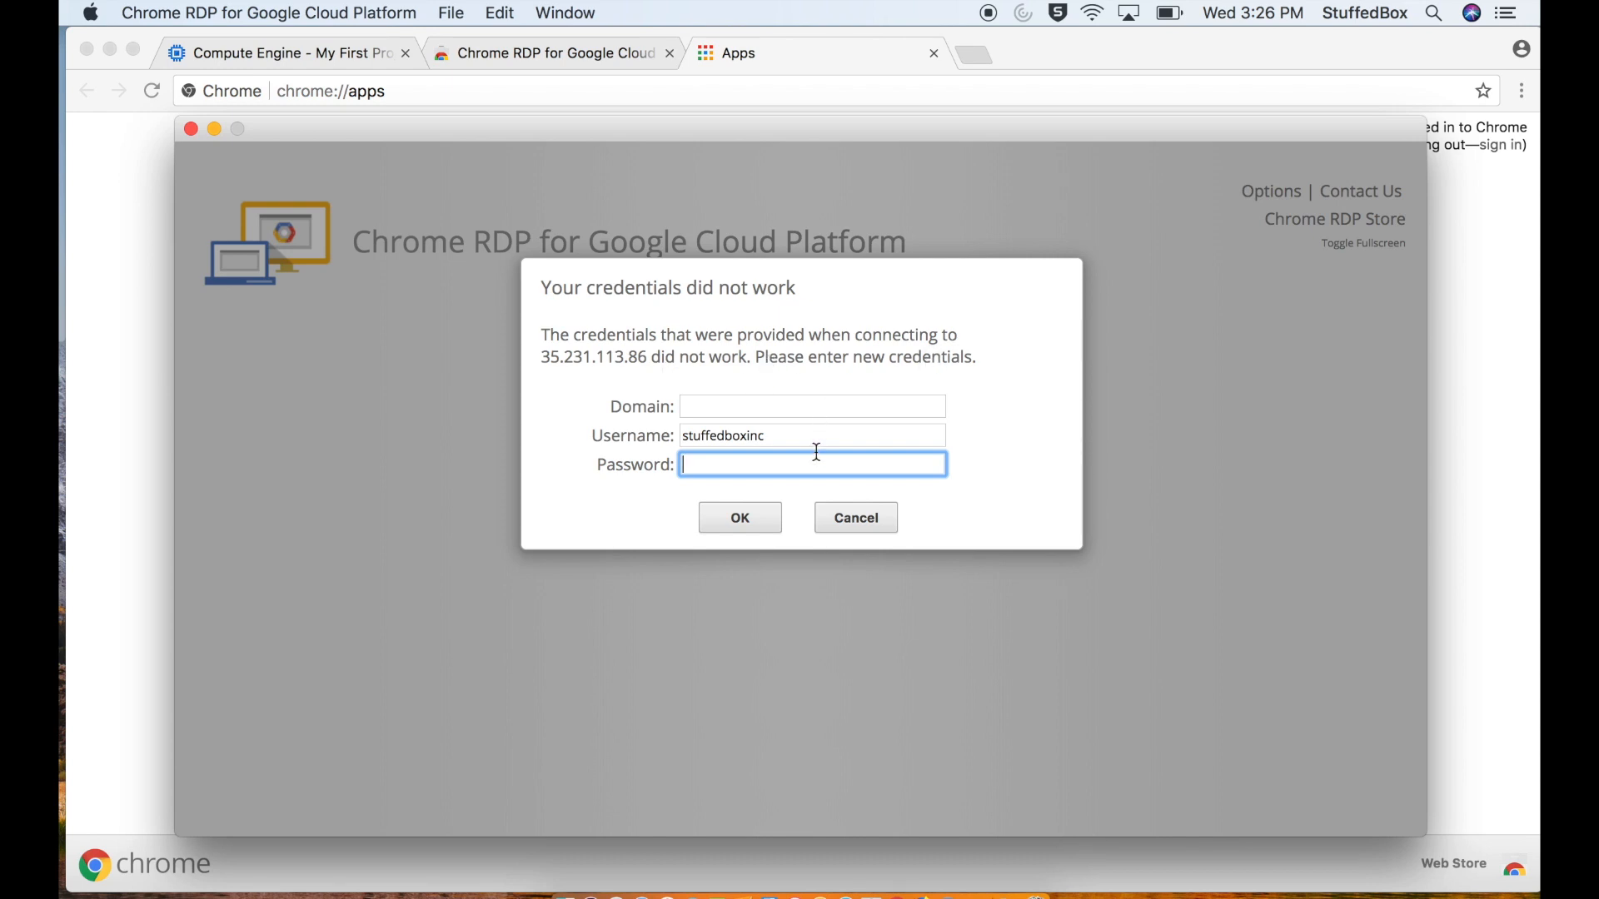
left_click(833, 516)
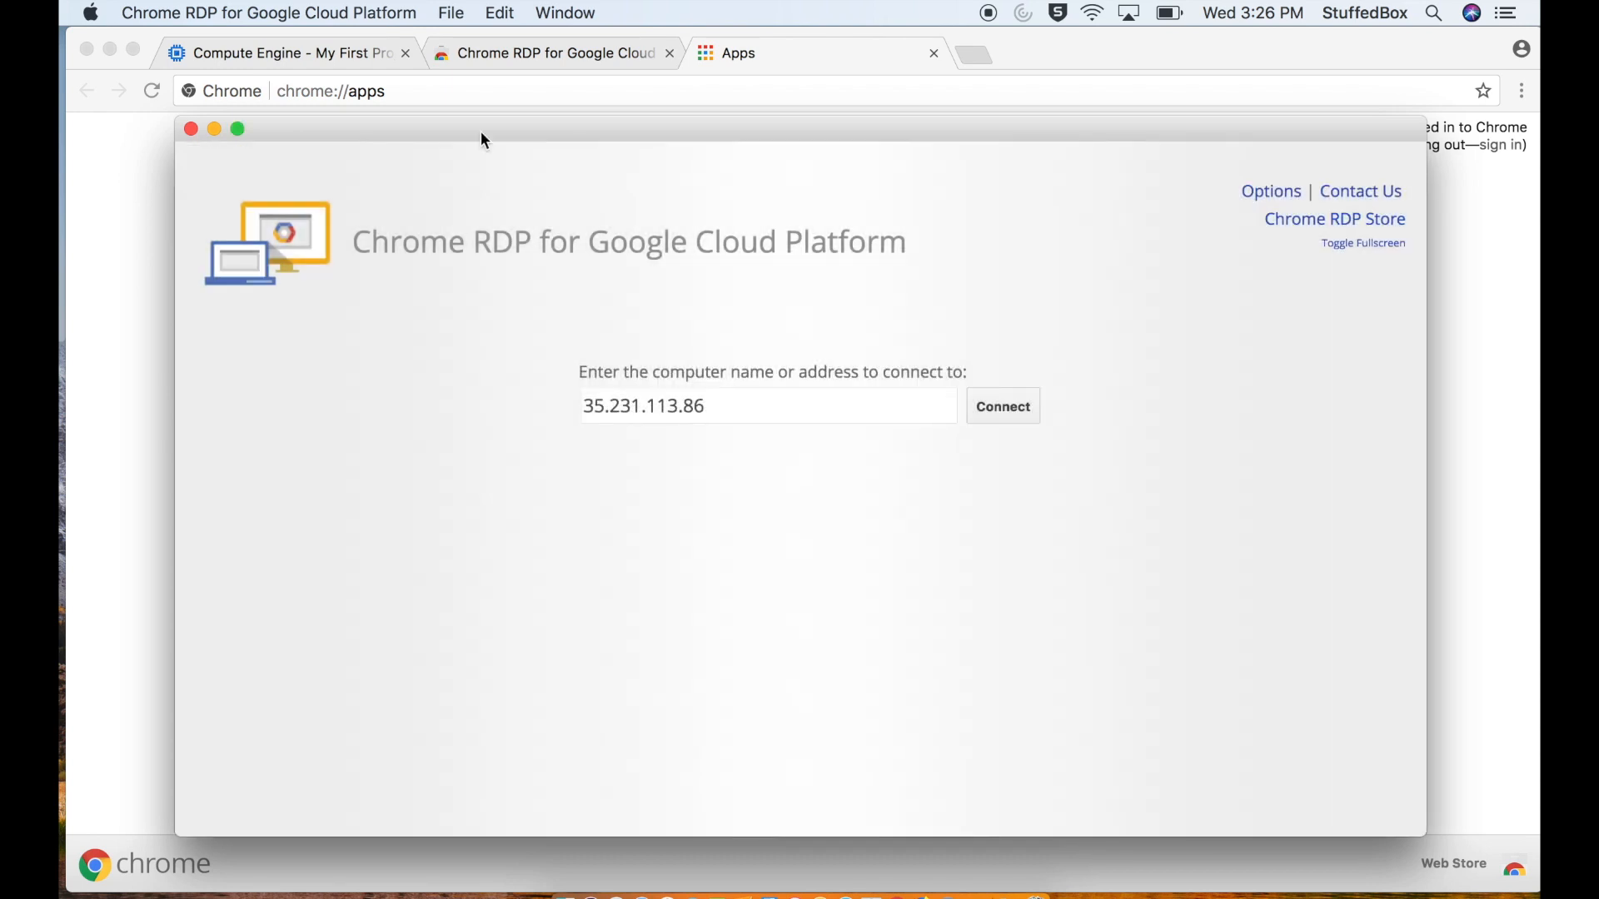
Step: Close the Chrome RDP window, the Apps and Chrome Web Store pages, and dismiss the instance's RDP connection dialog
left_click(192, 129)
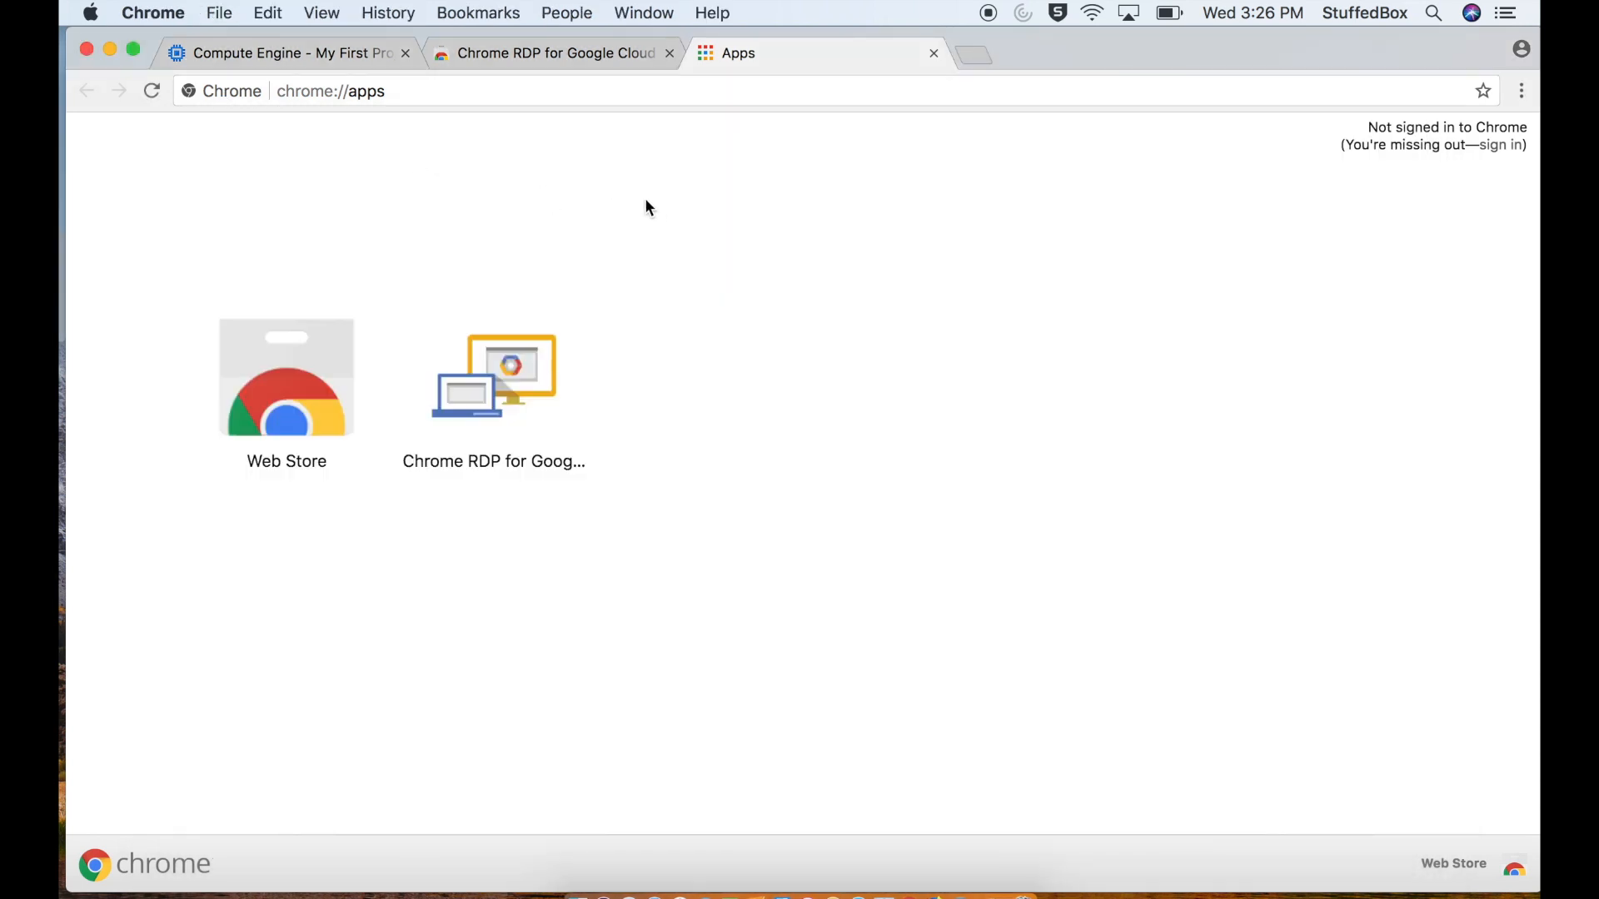
left_click(940, 53)
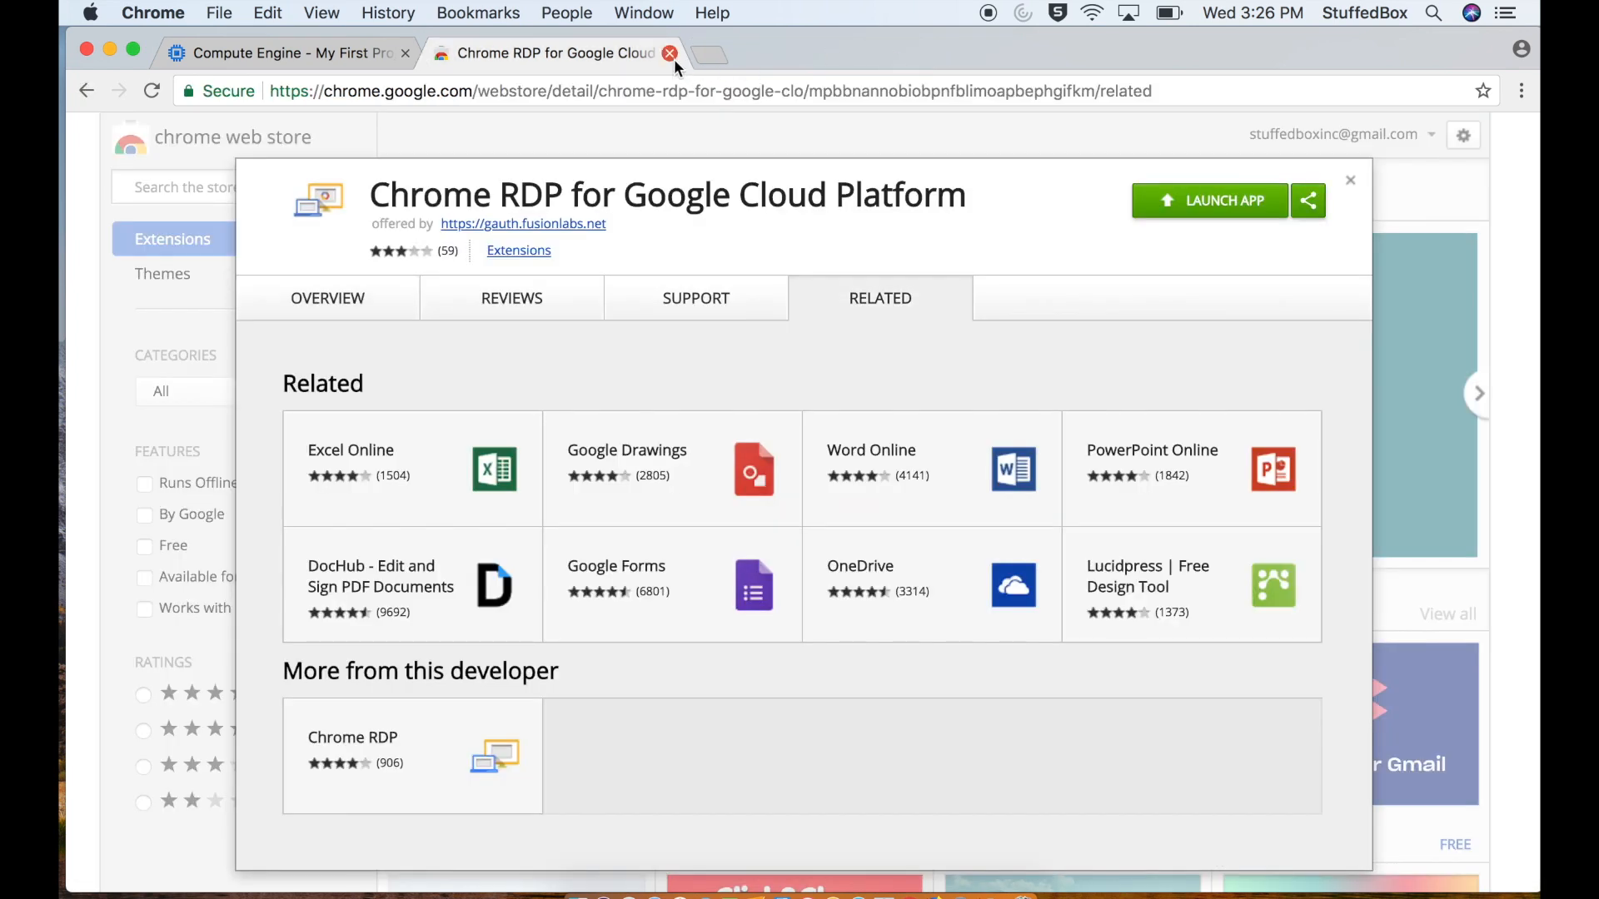
left_click(671, 55)
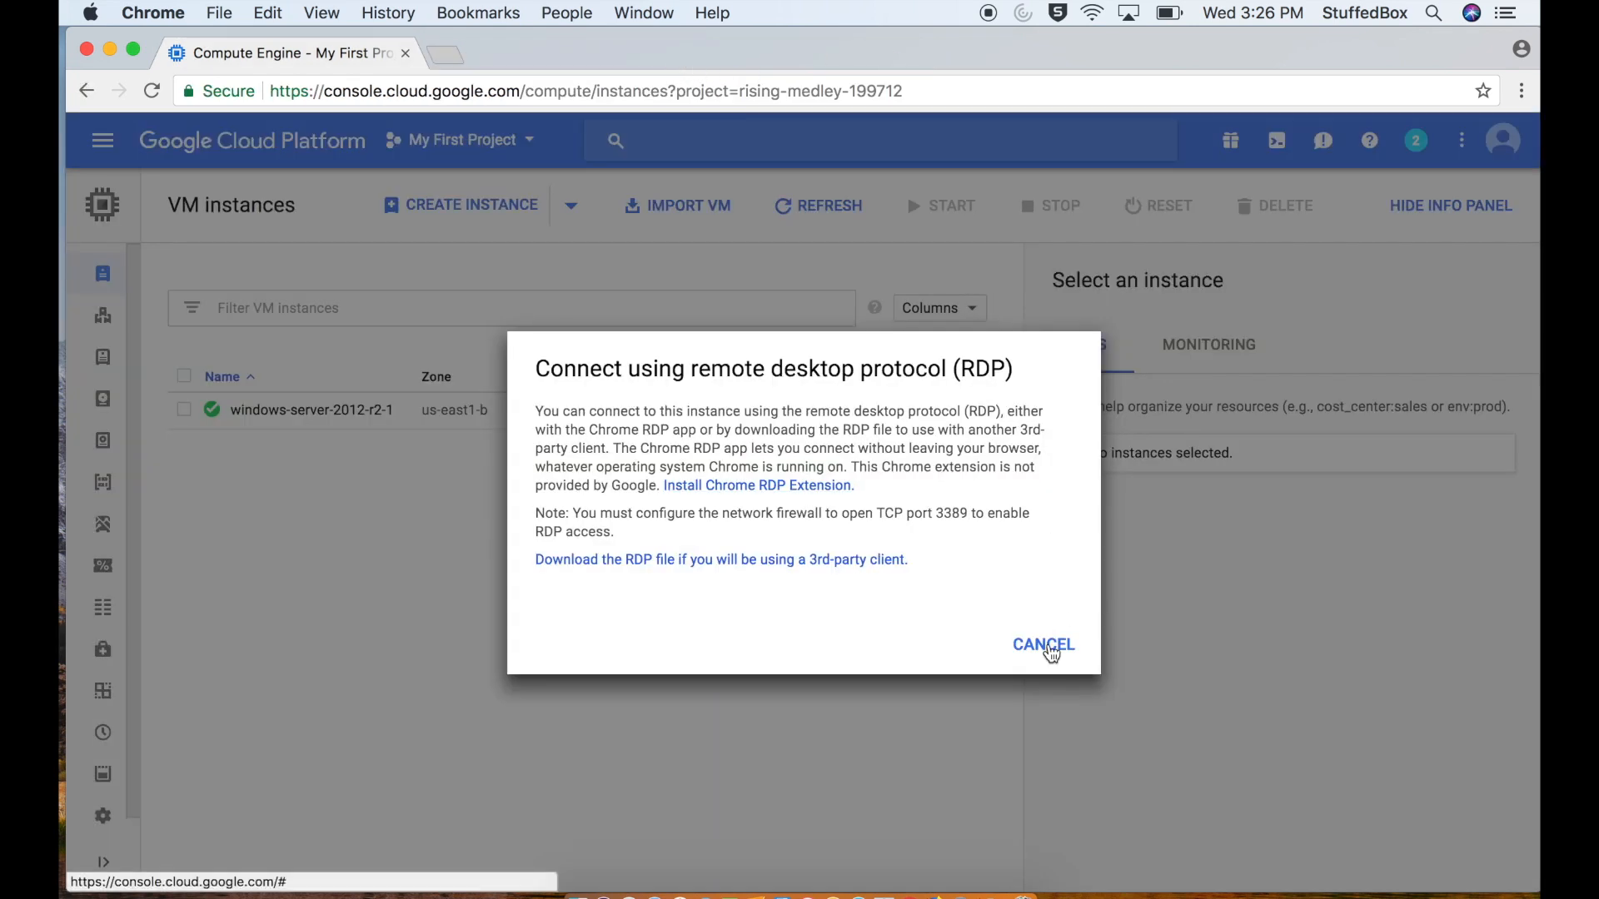
left_click(1047, 648)
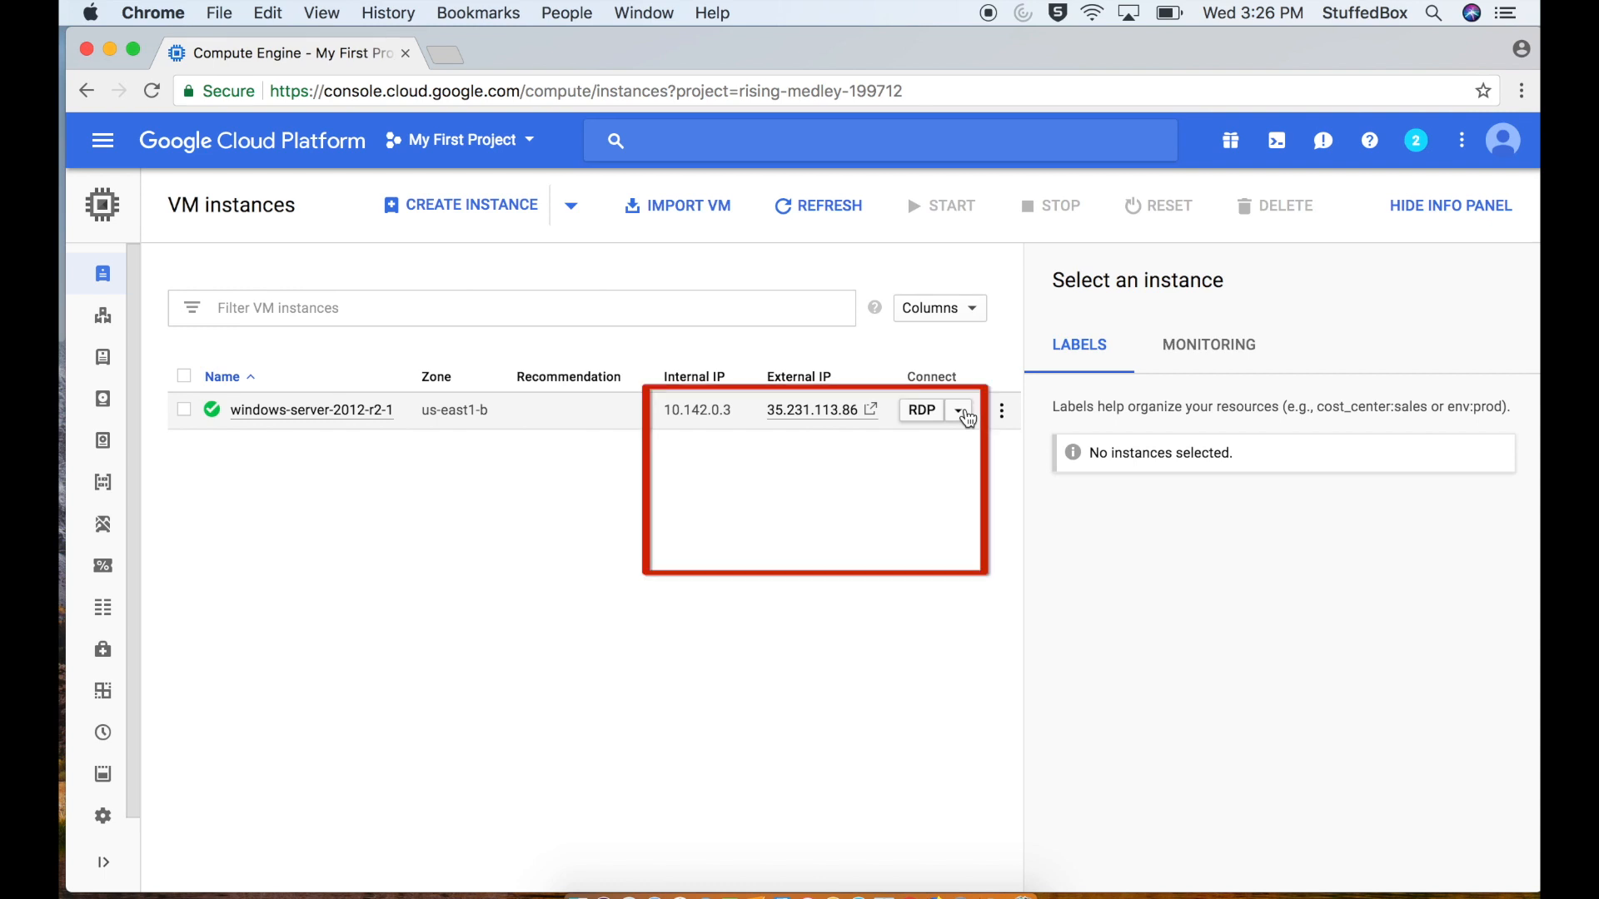
Step: Set a new Windows password for the username windows_admin on the instance and copy the generated password
left_click(960, 411)
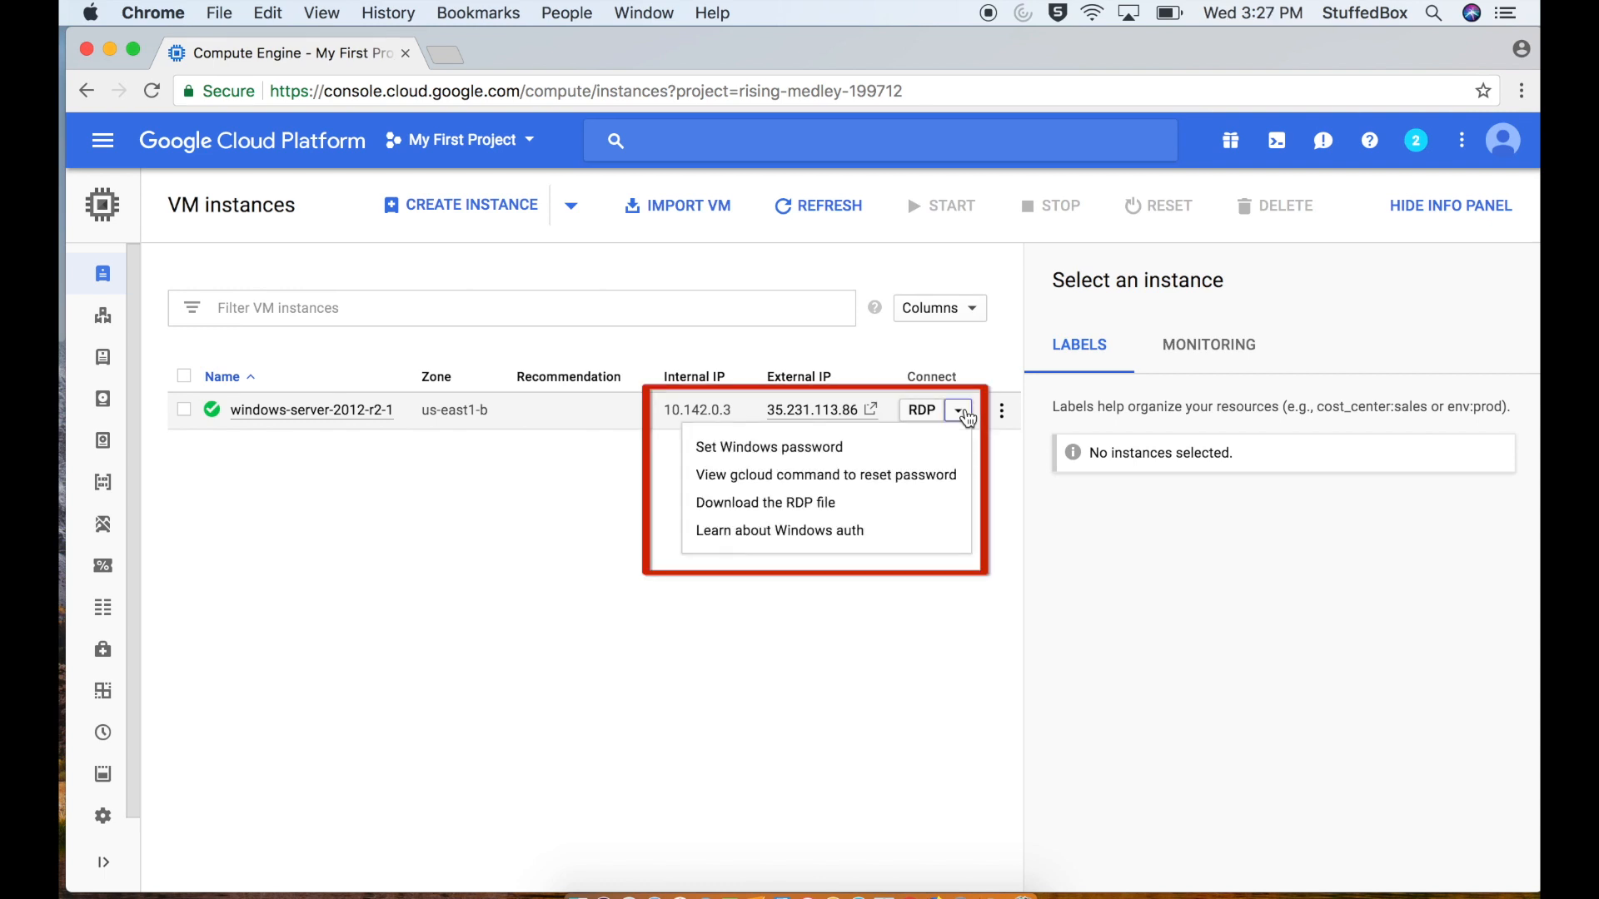
left_click(827, 454)
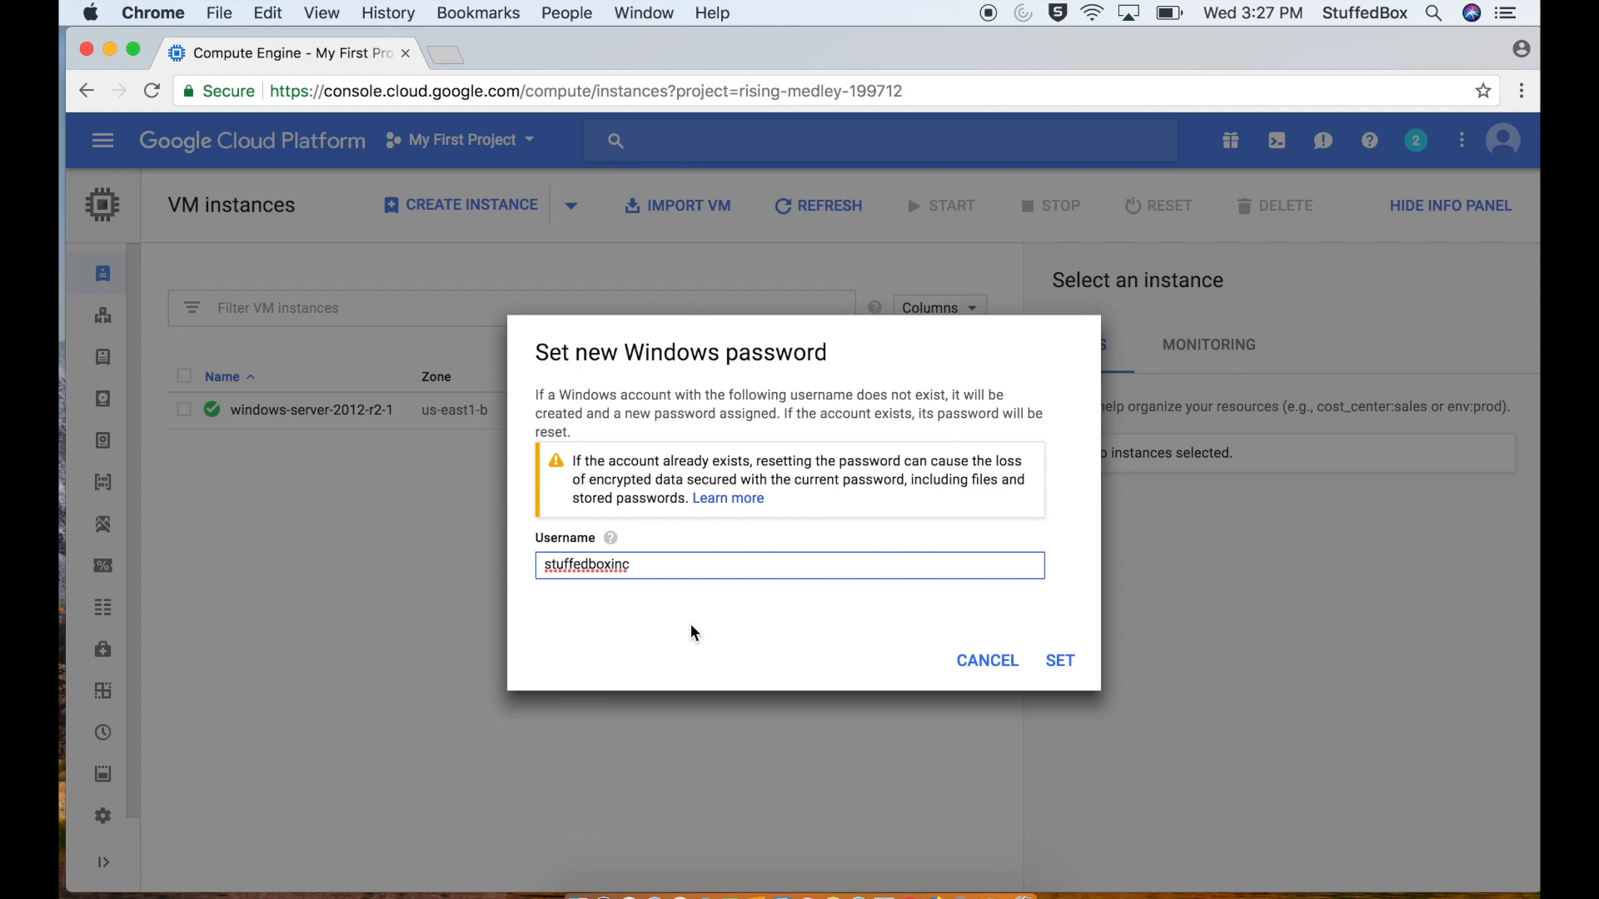
key("super+a")
type("windows_admin")
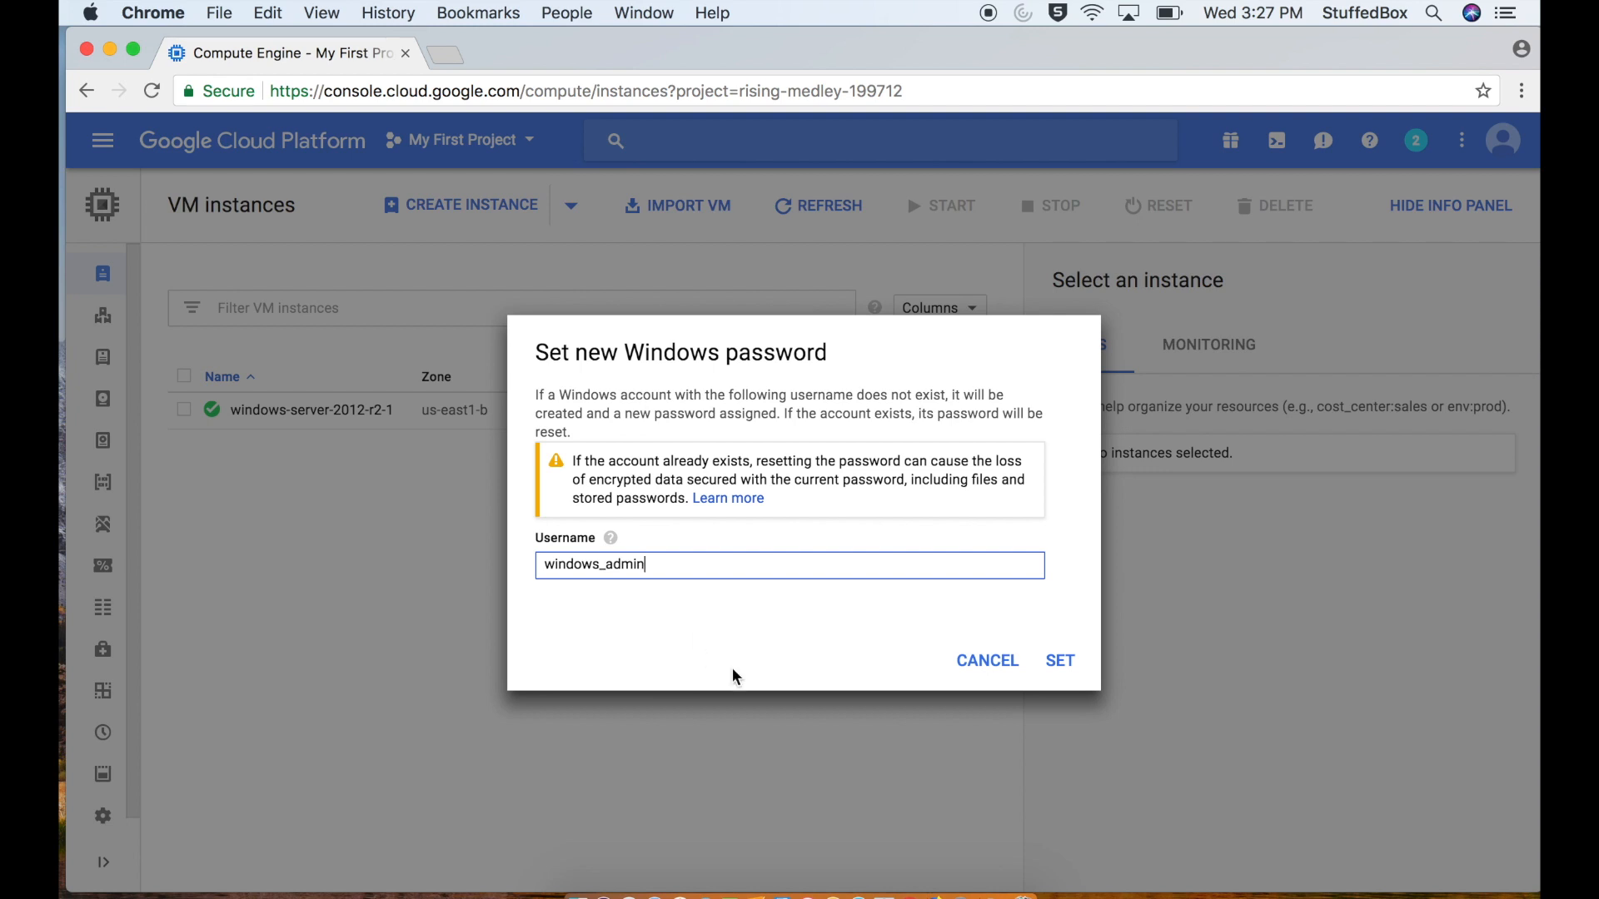
left_click(1065, 664)
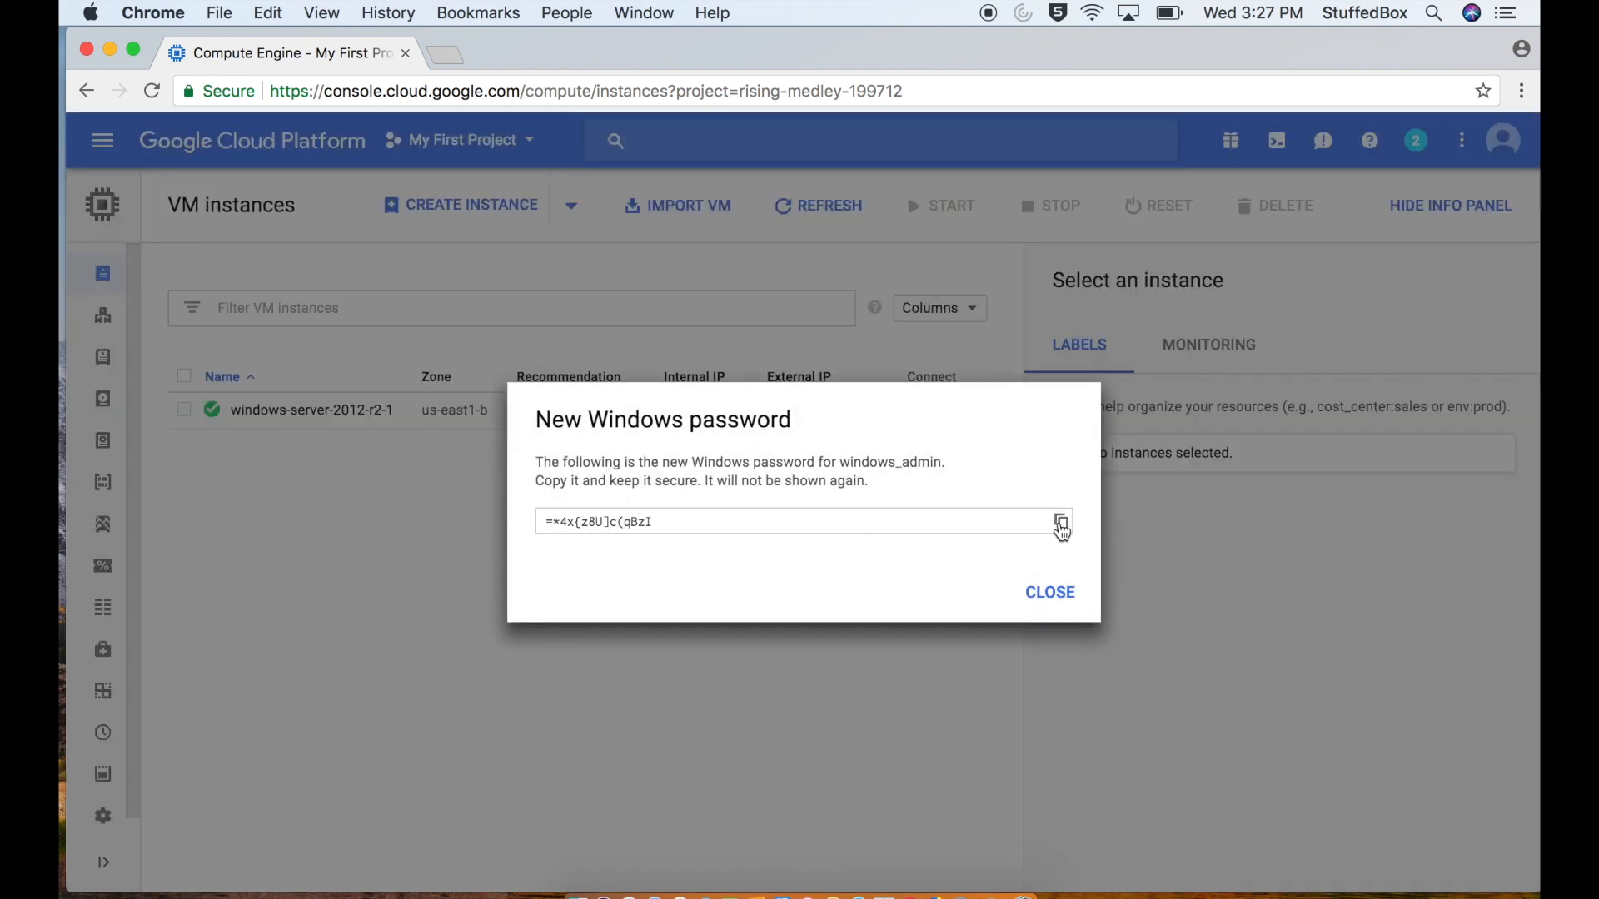
left_click(1061, 524)
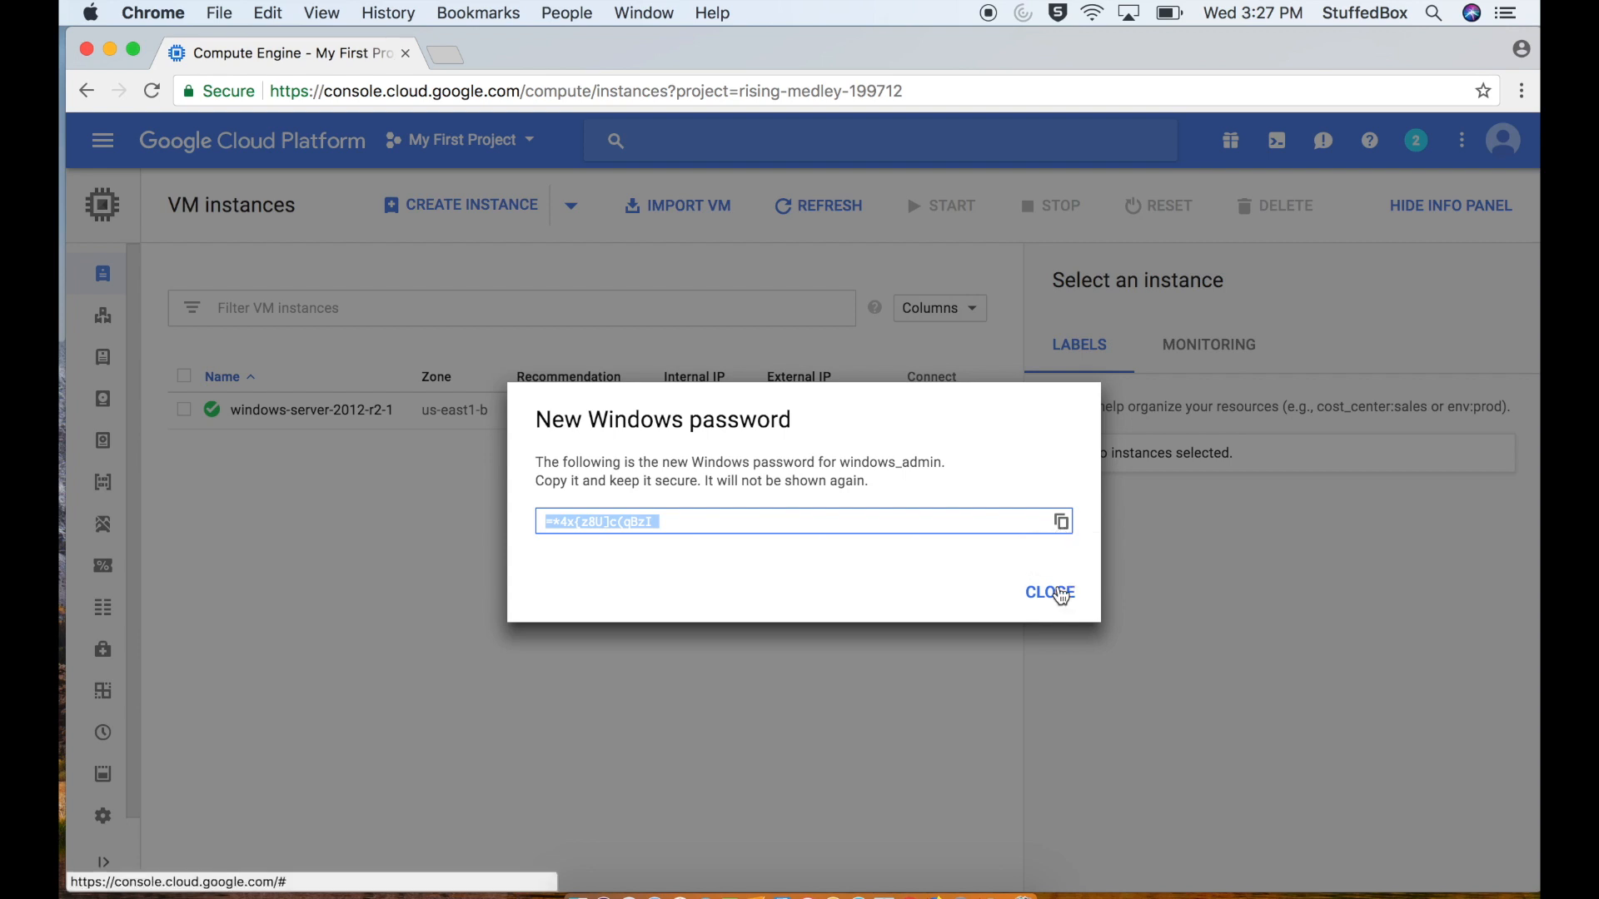
left_click(1051, 592)
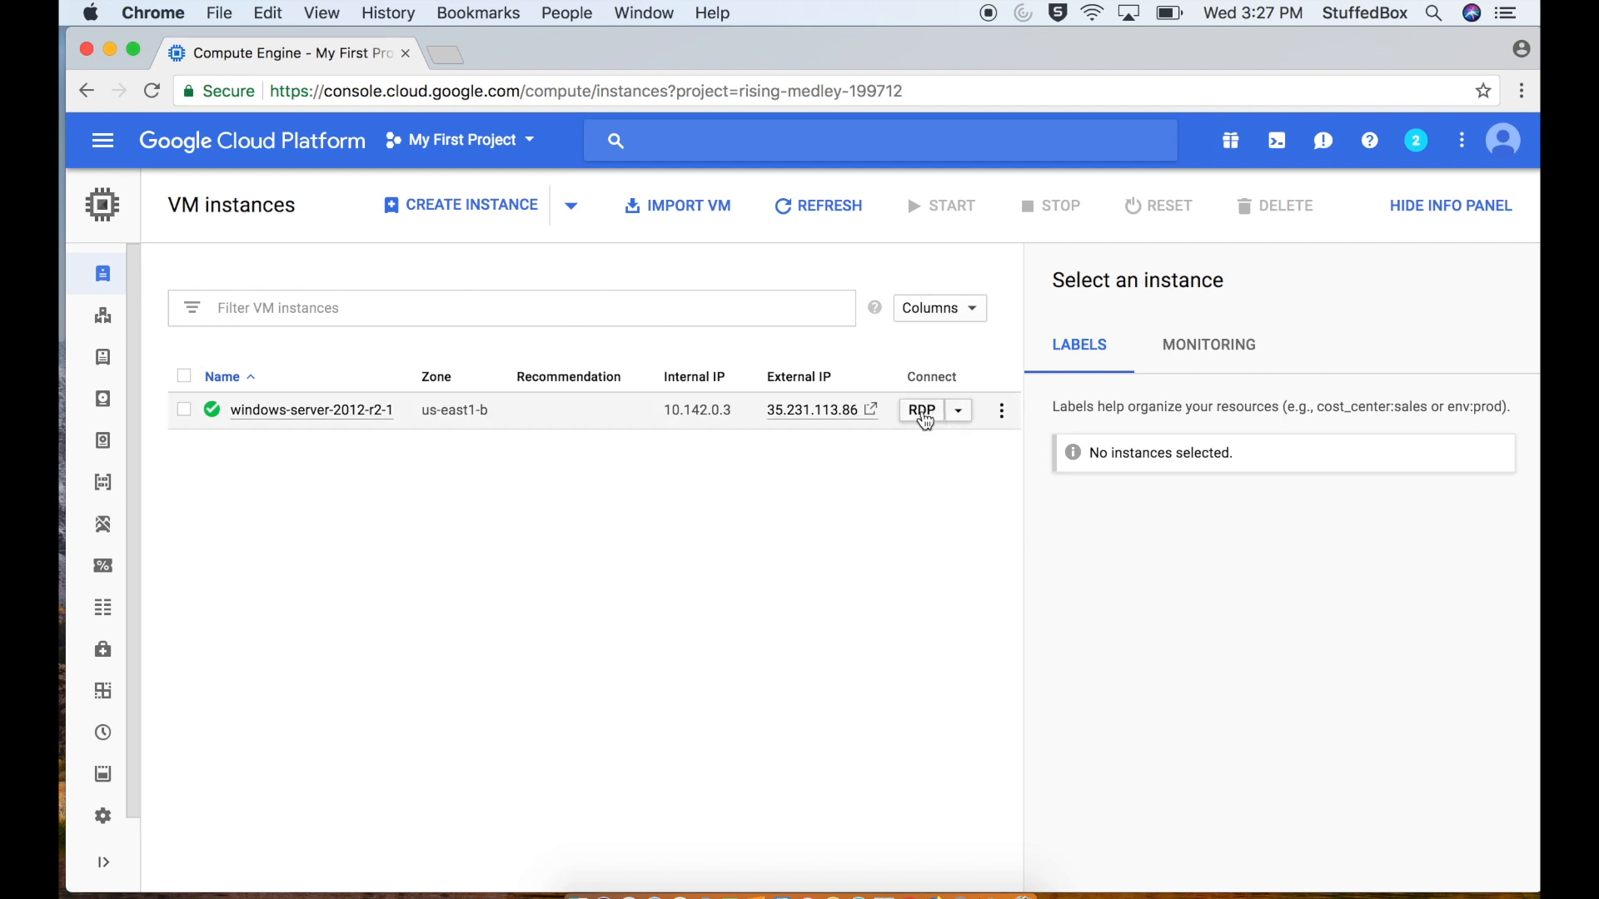
Step: Connect to the instance over RDP as windows_admin with the account password, and decline network discovery on the remote desktop
left_click(922, 412)
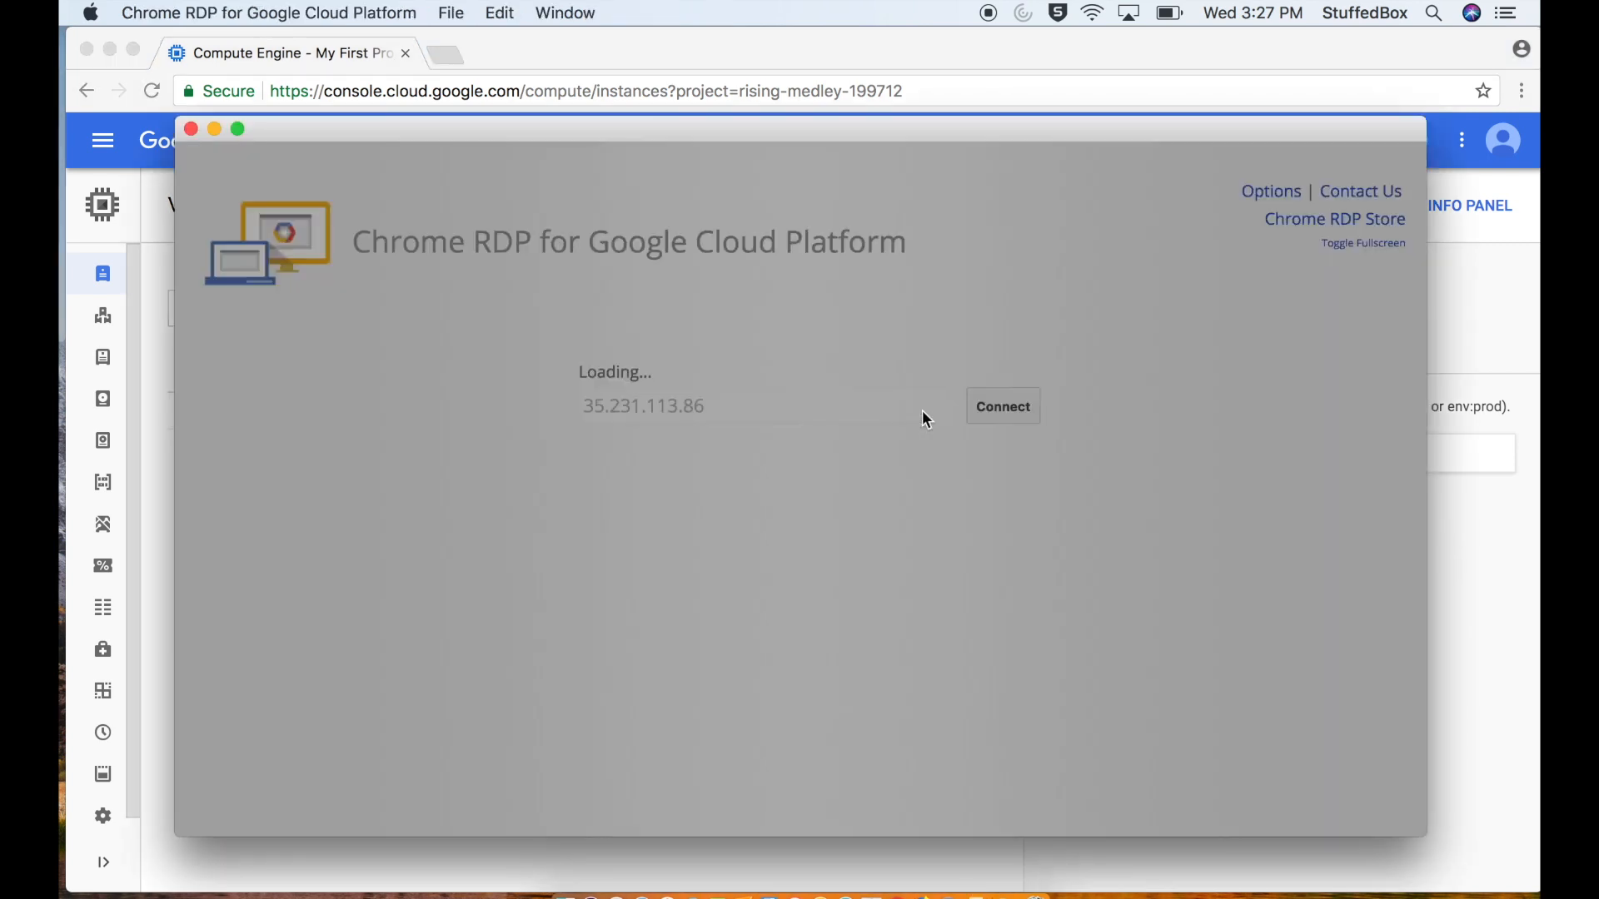
type("windows")
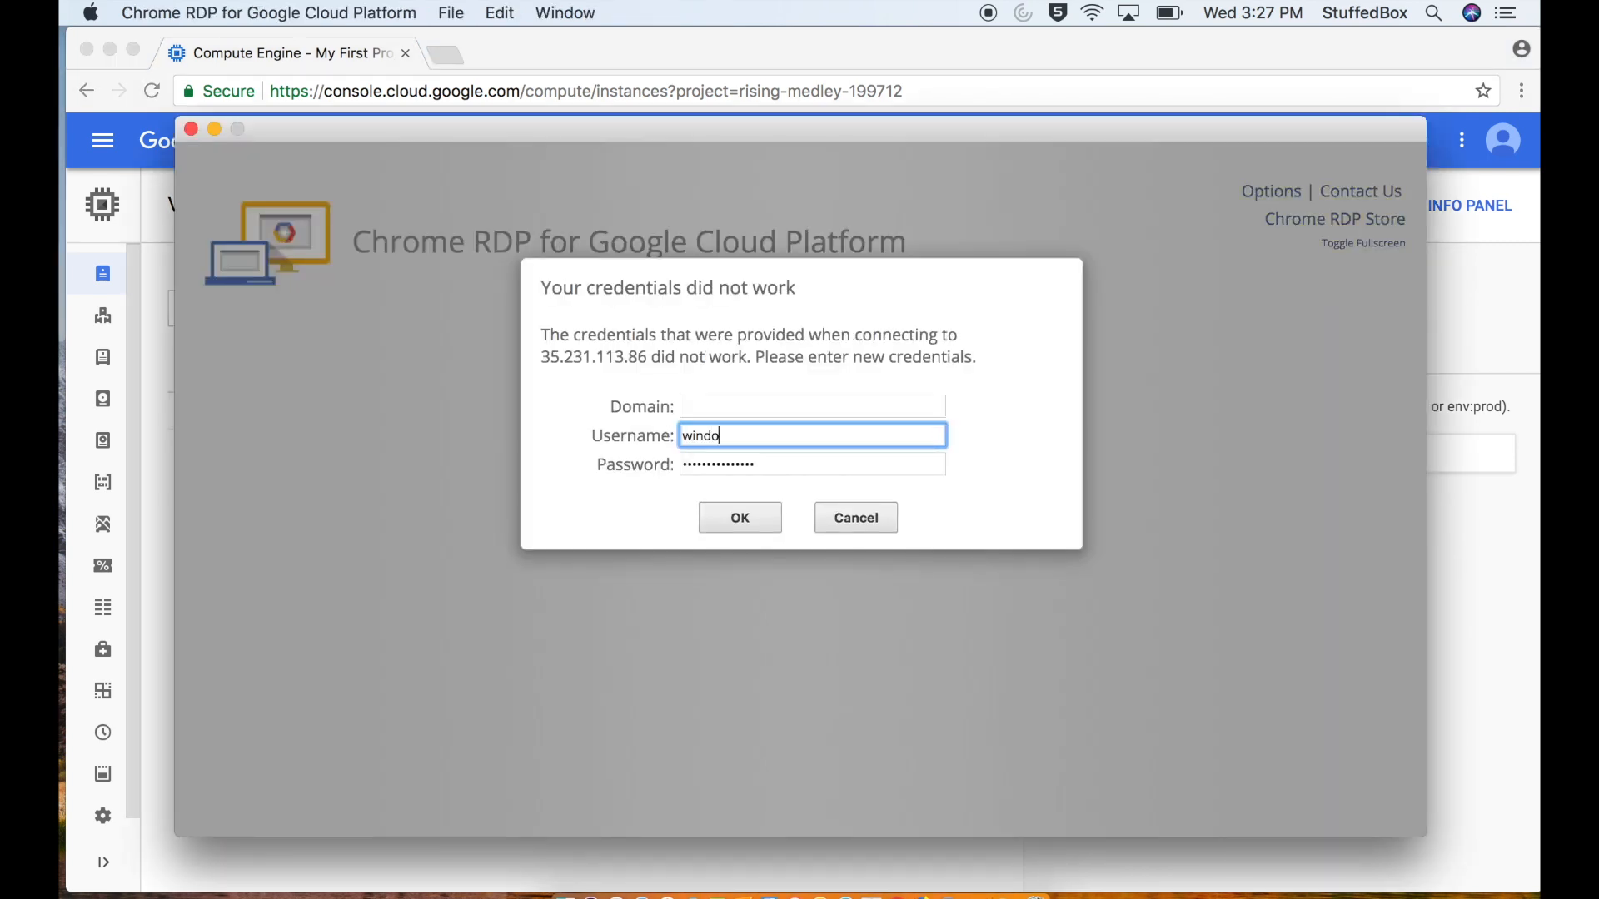
type("_admin")
left_click(768, 518)
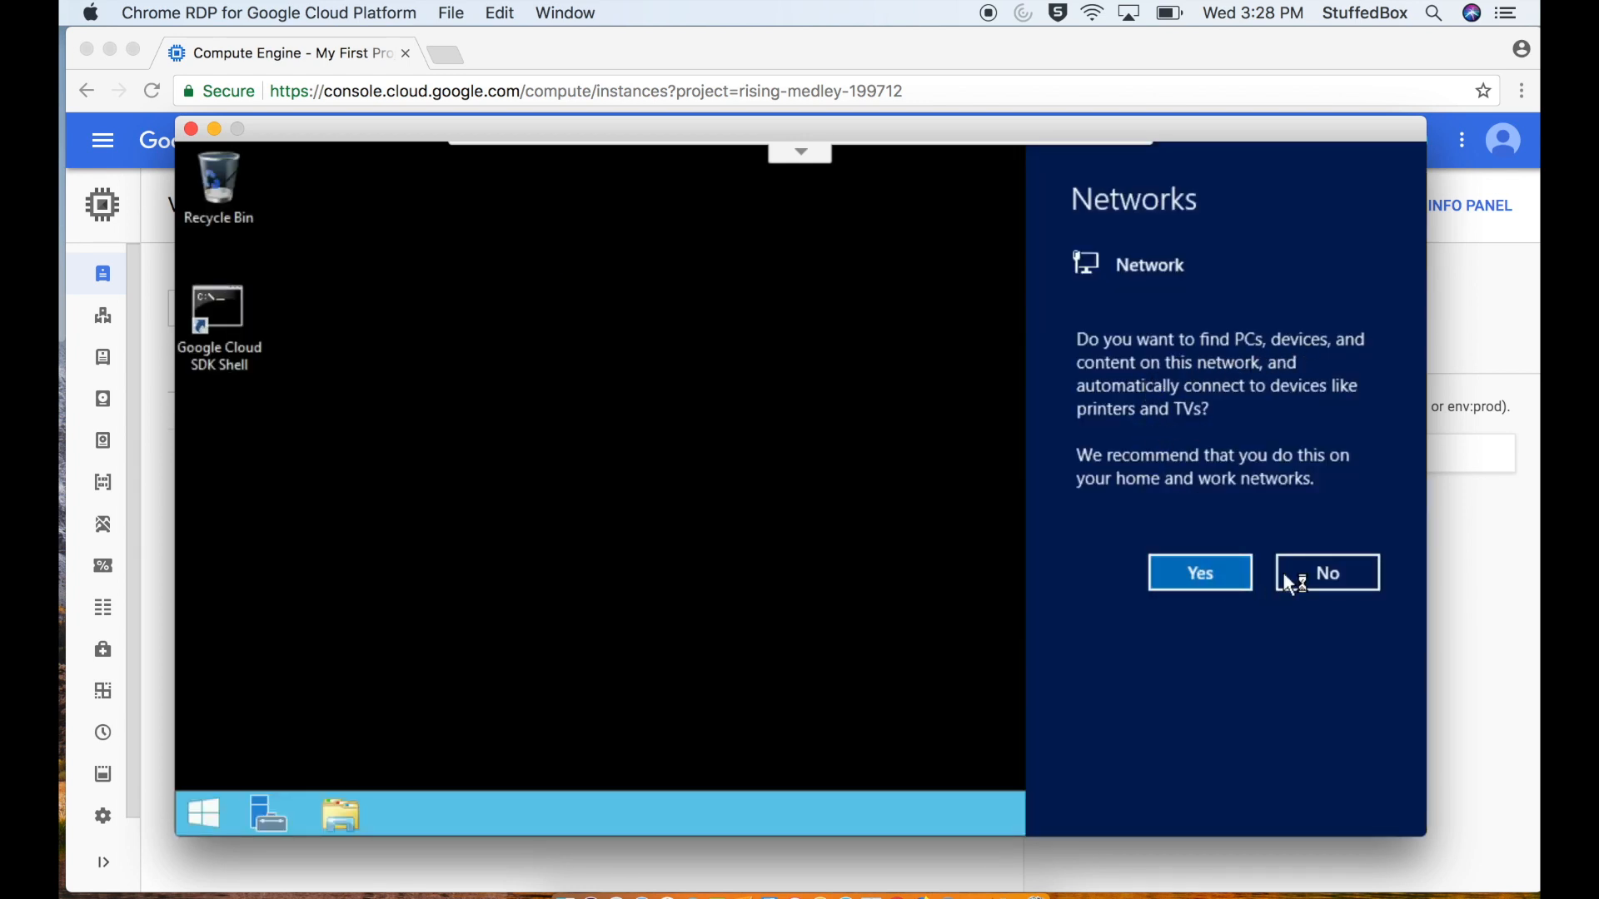
left_click(1313, 573)
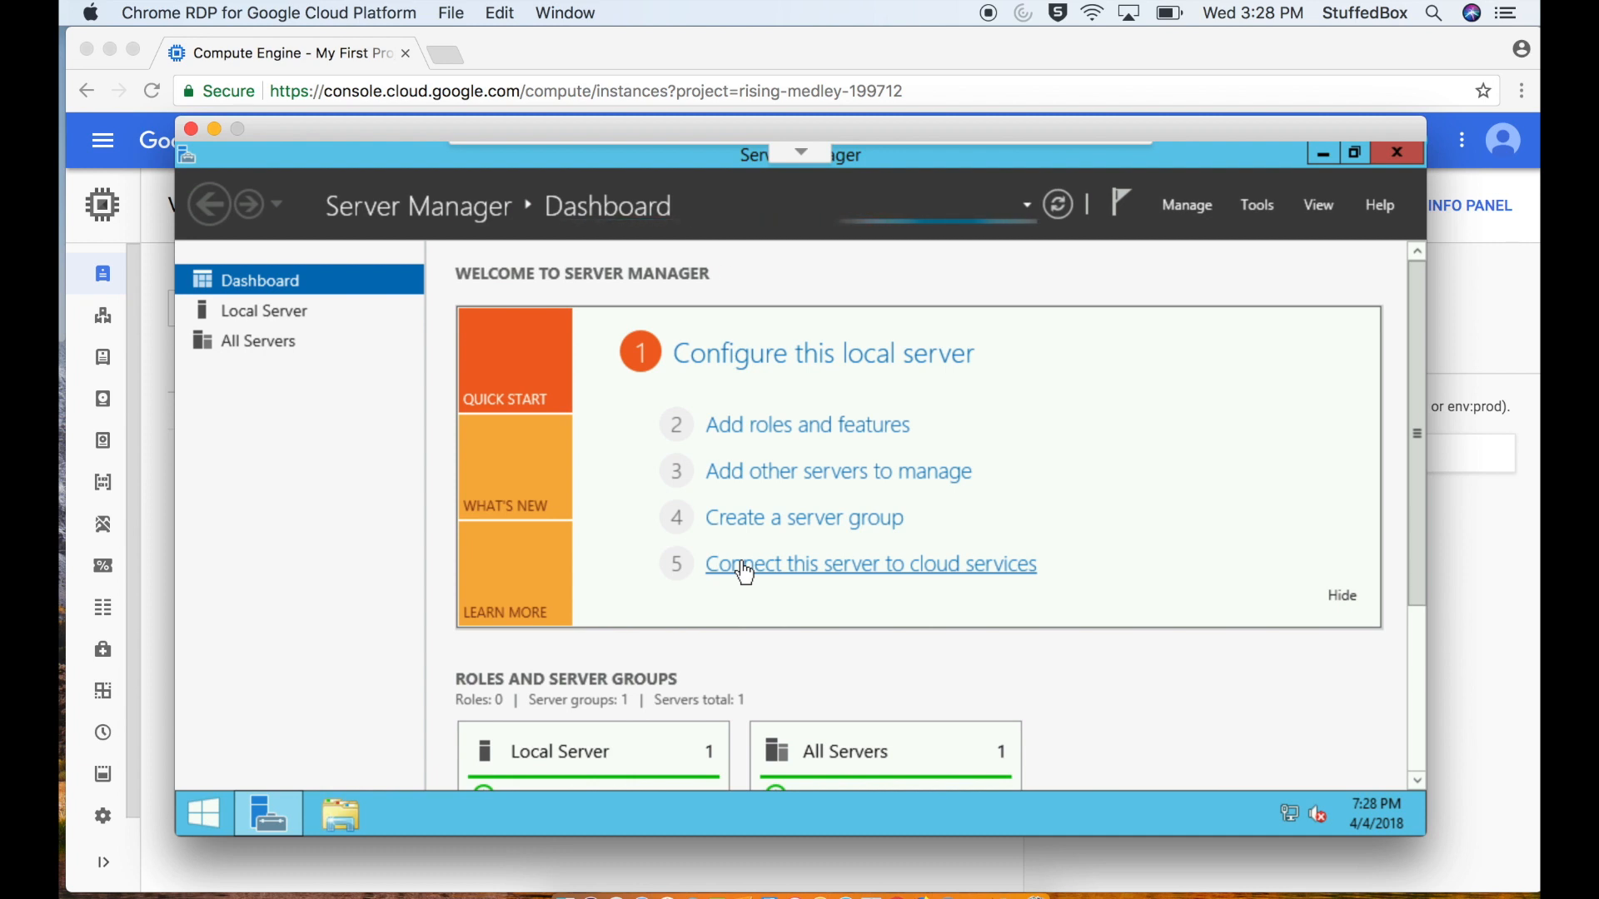
Step: Check the free space of Local Disk (C:) in This PC on the remote server, and return to Server Manager
left_click(198, 827)
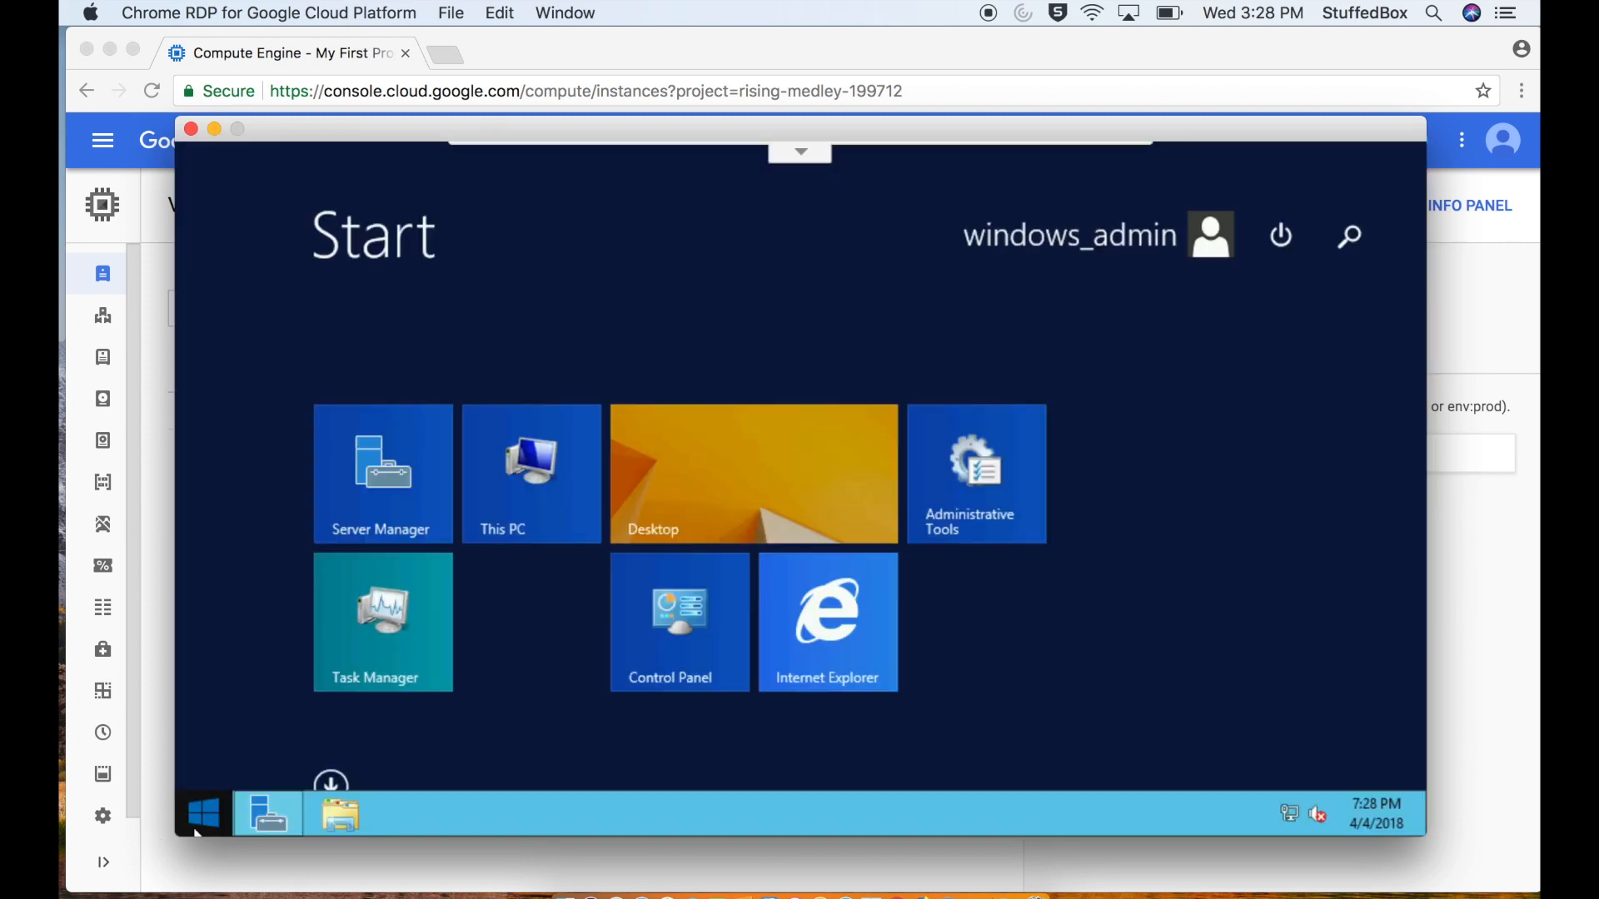
left_click(496, 504)
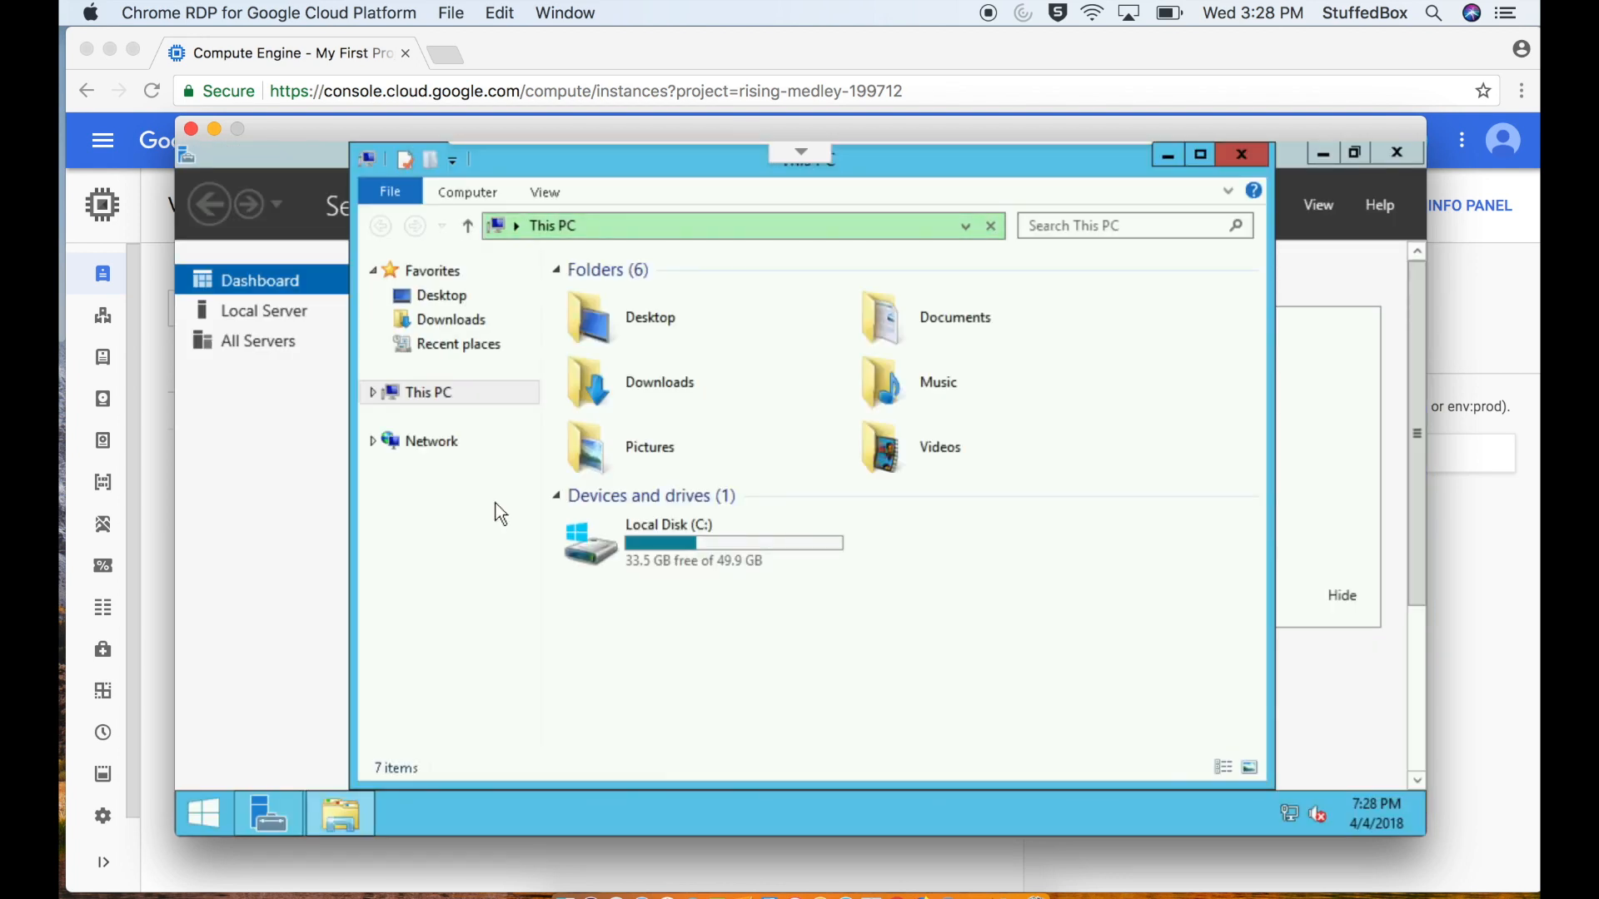
left_click(751, 564)
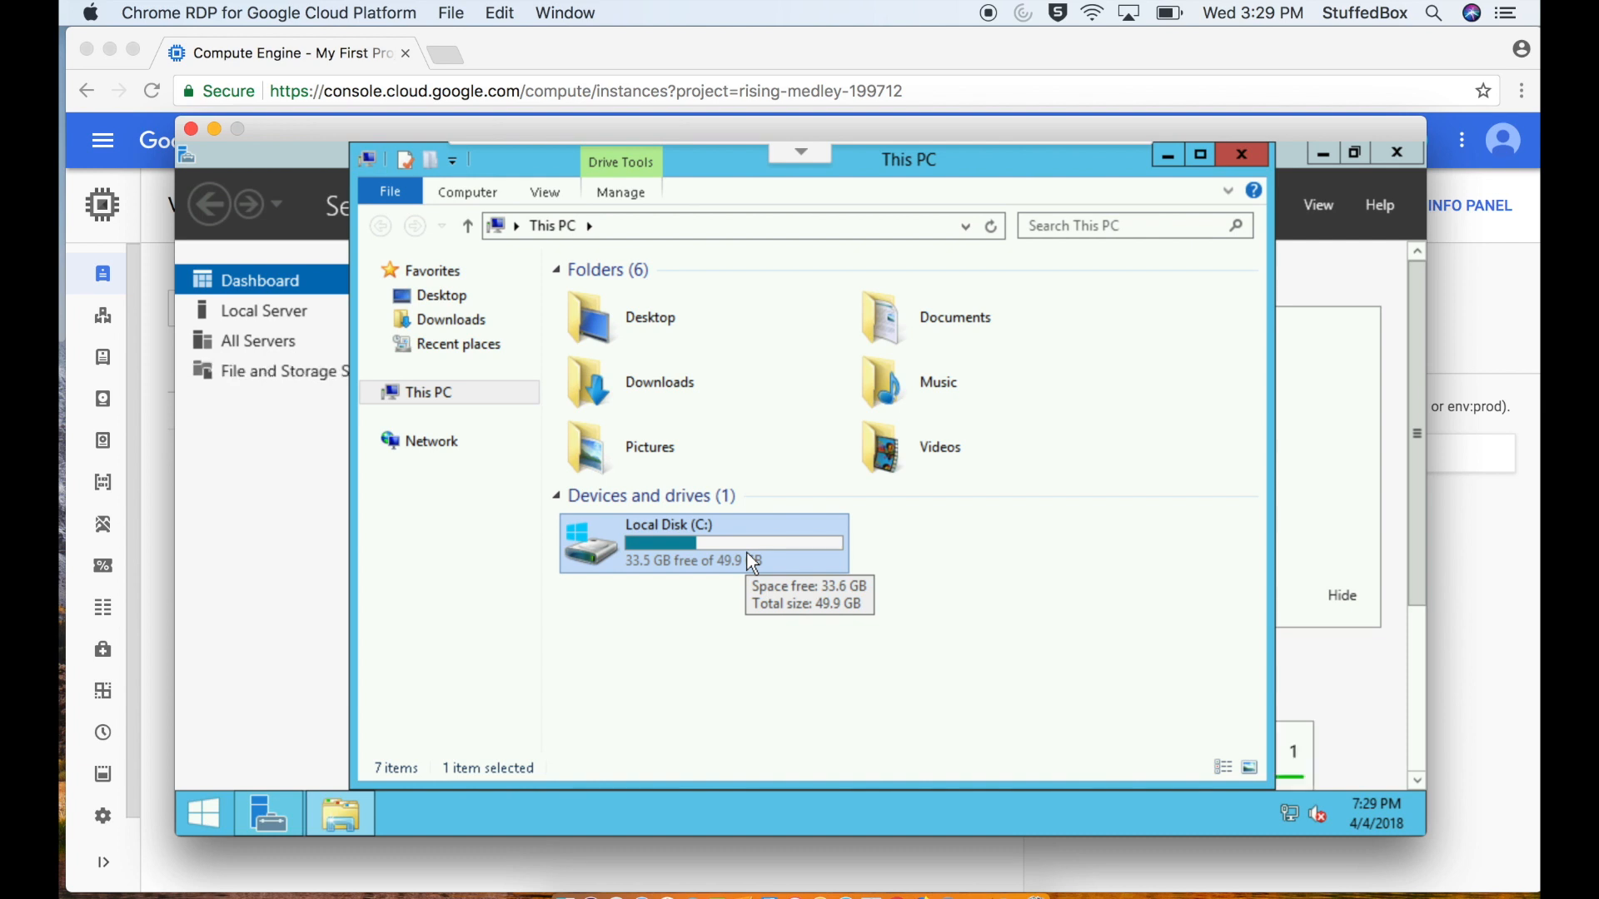
left_click(245, 801)
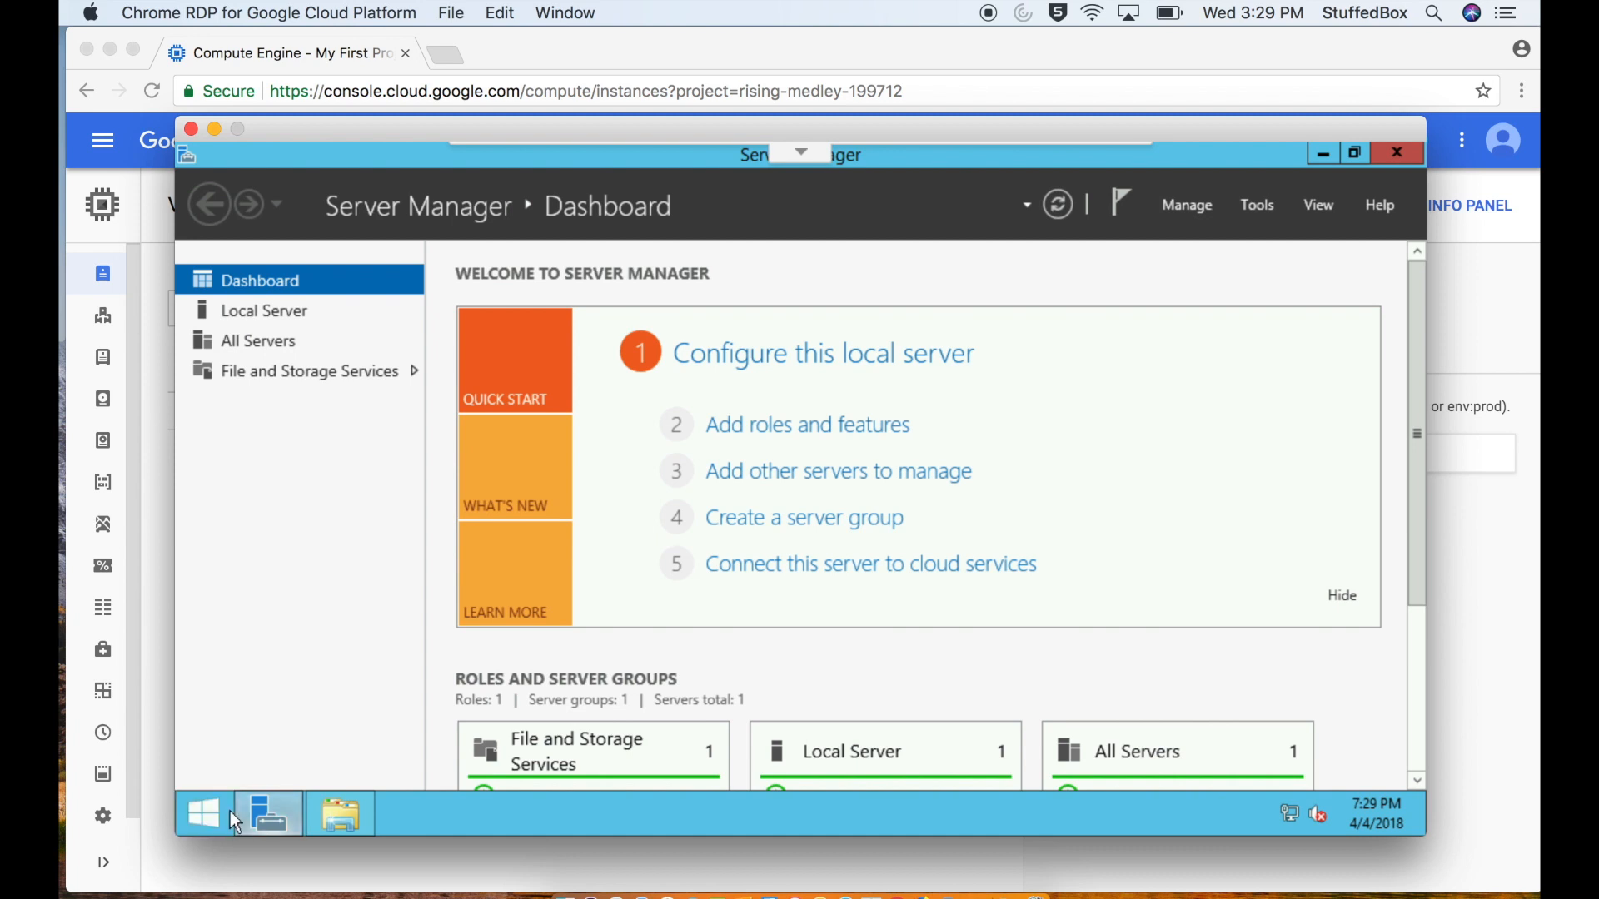
Step: Review the remote server's system properties from This PC, close them, and reopen This PC
left_click(193, 810)
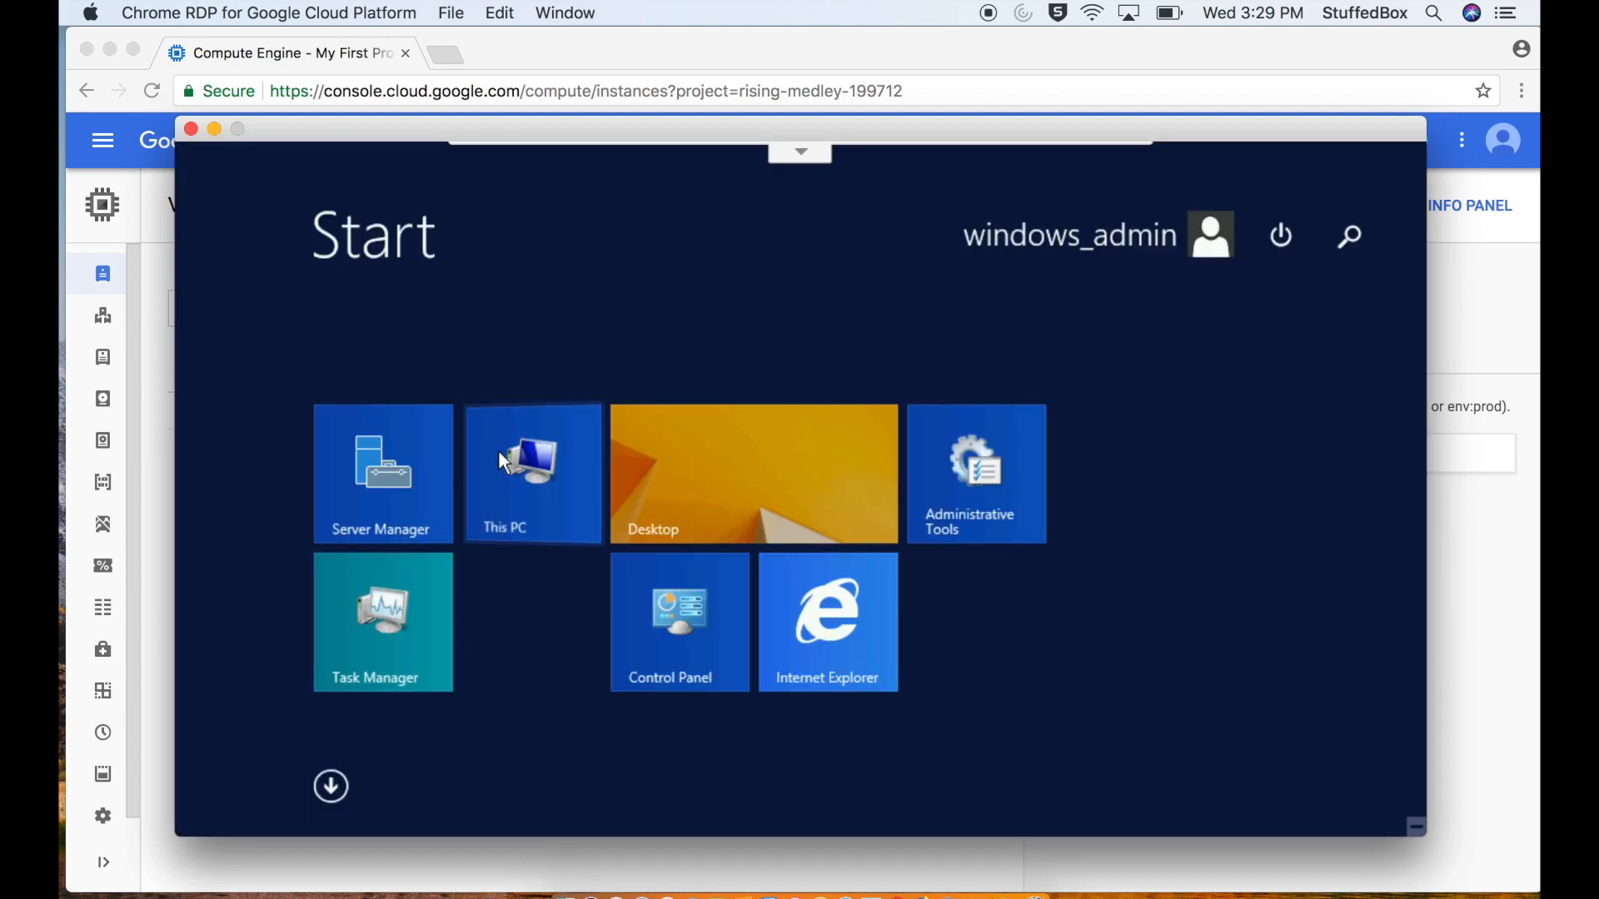
right_click(498, 455)
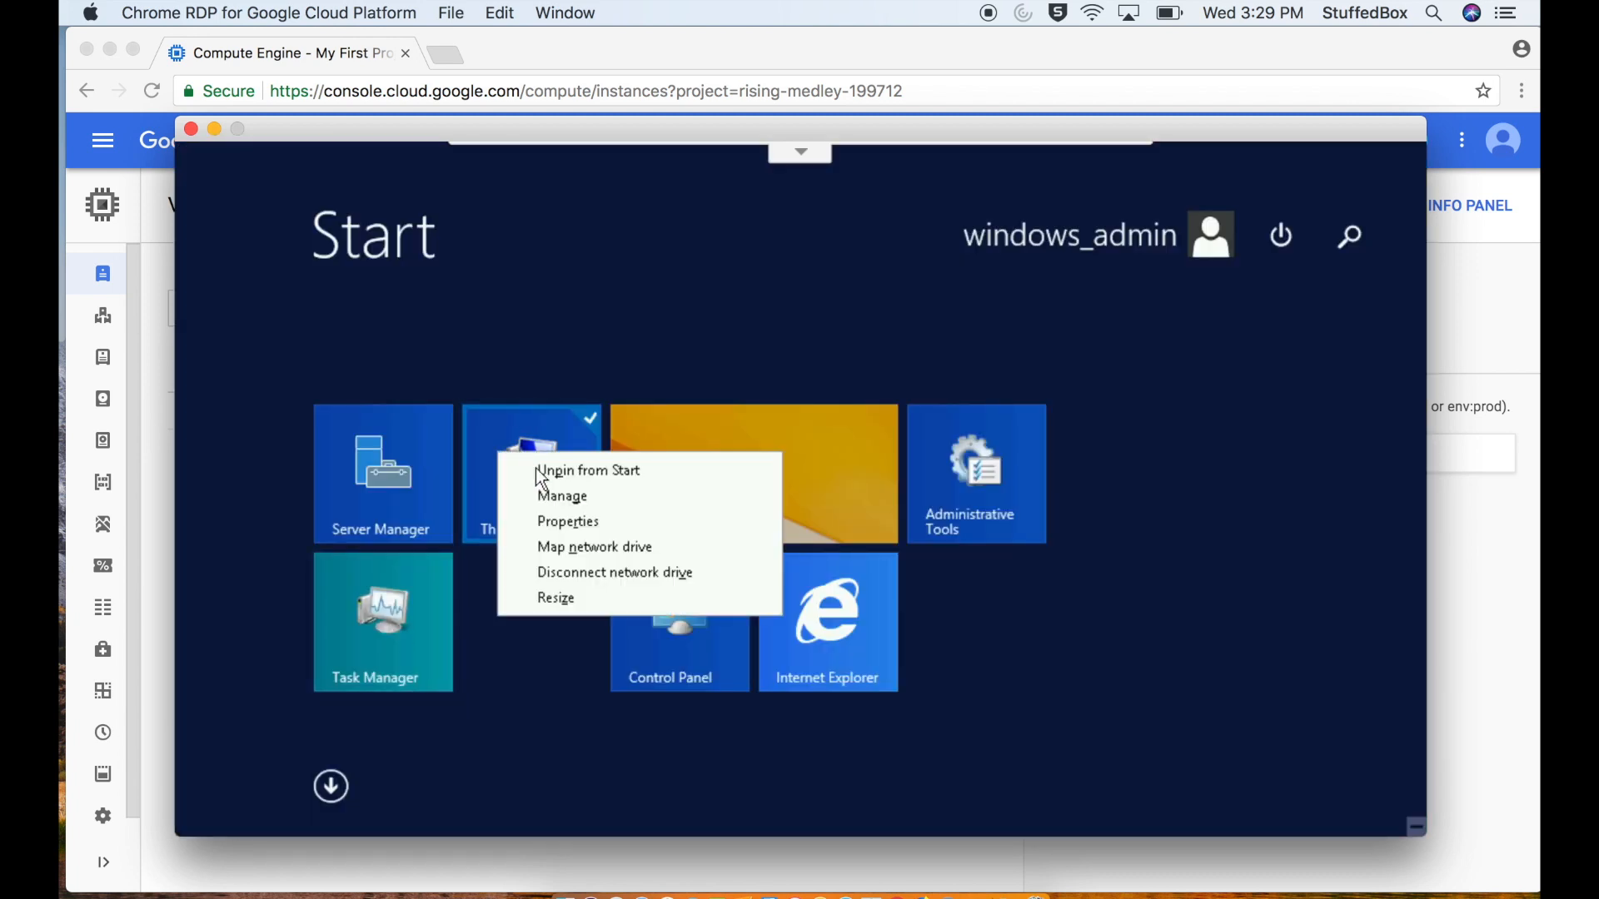
left_click(669, 522)
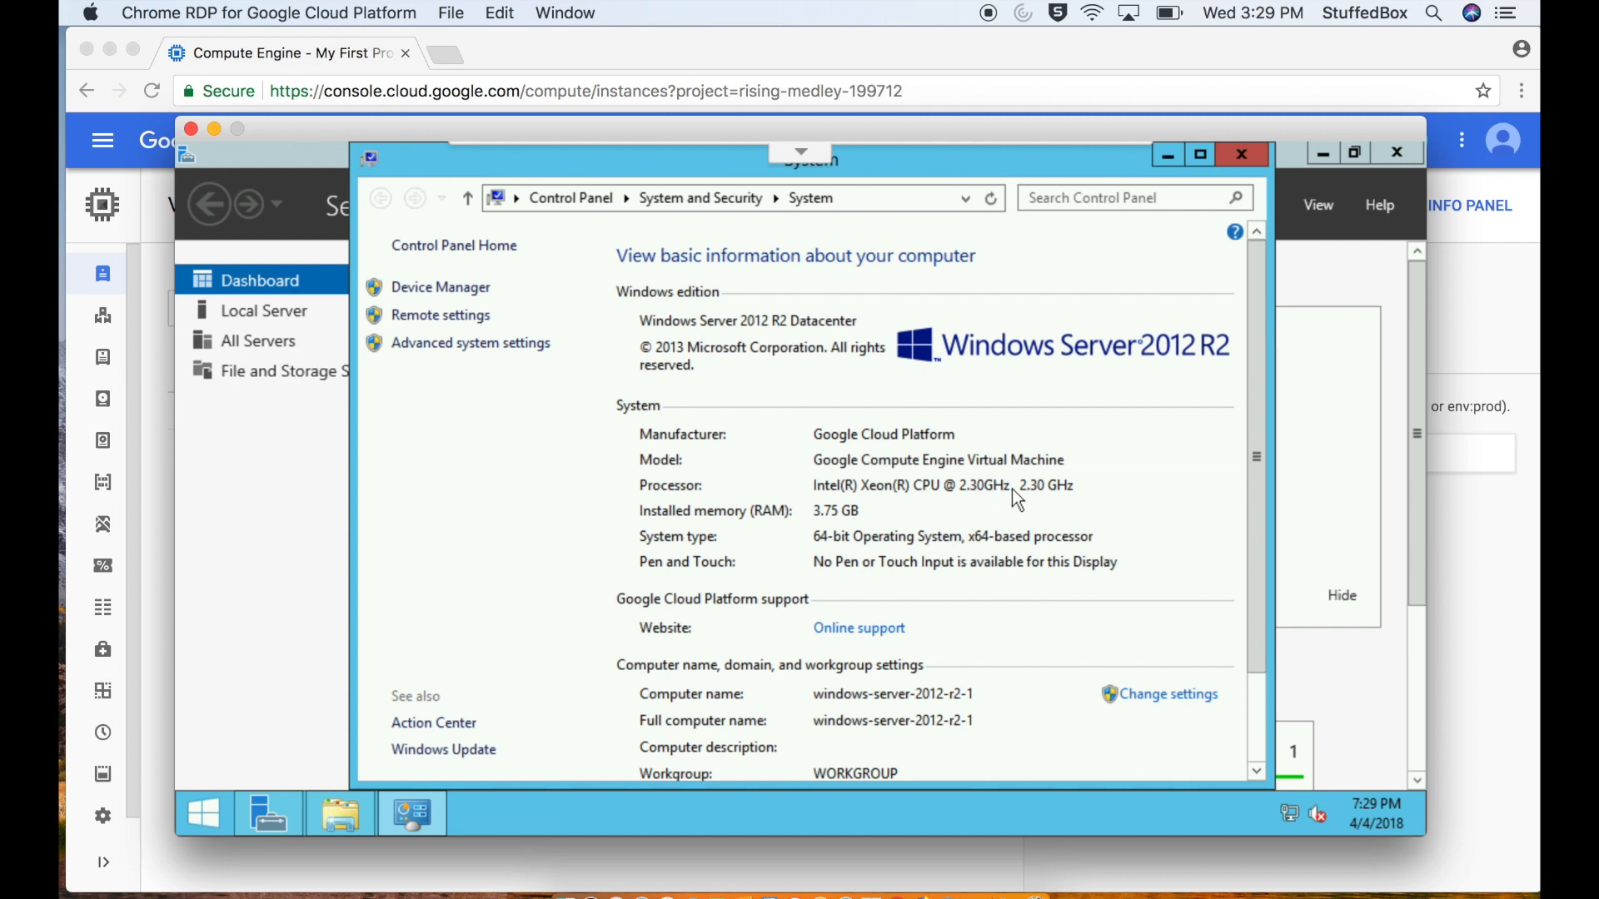
left_click(1241, 156)
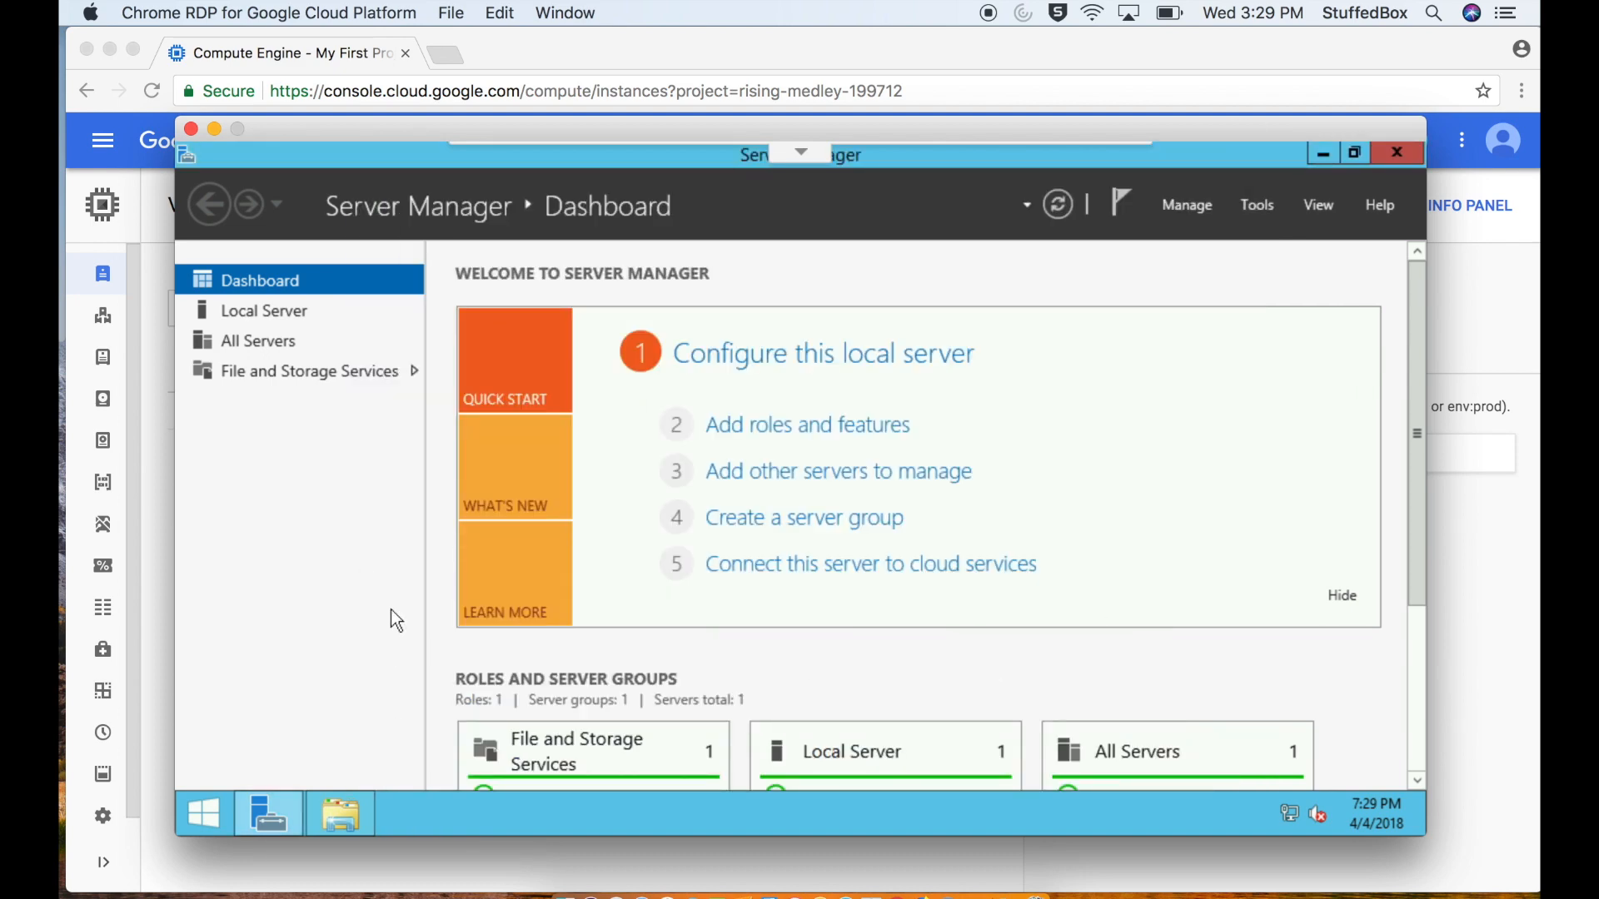
left_click(206, 812)
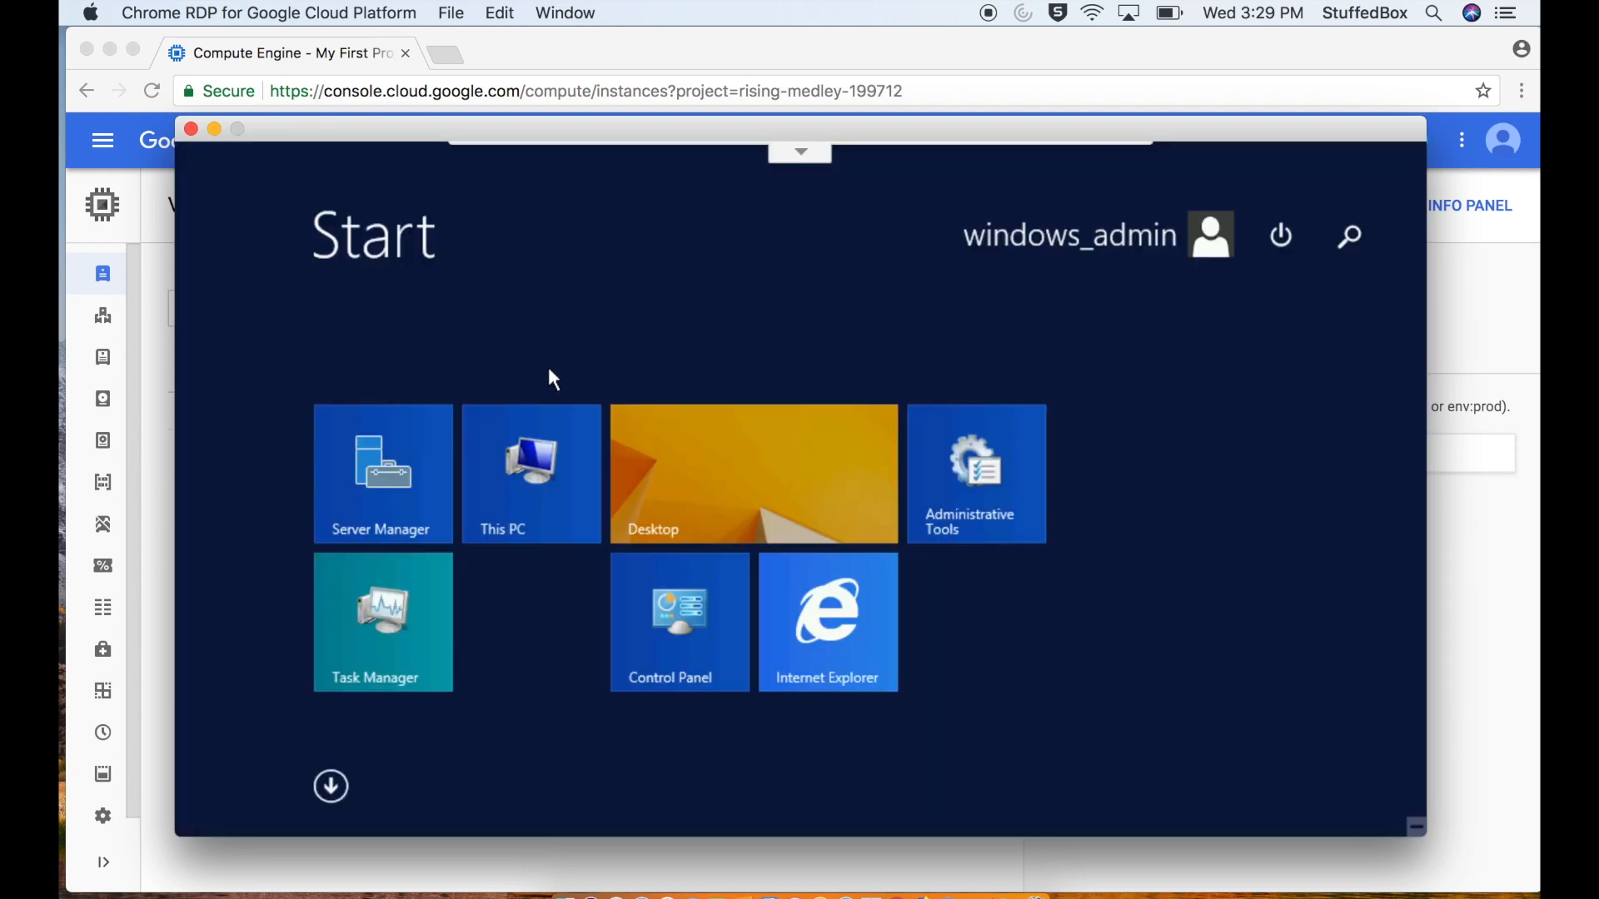
left_click(541, 488)
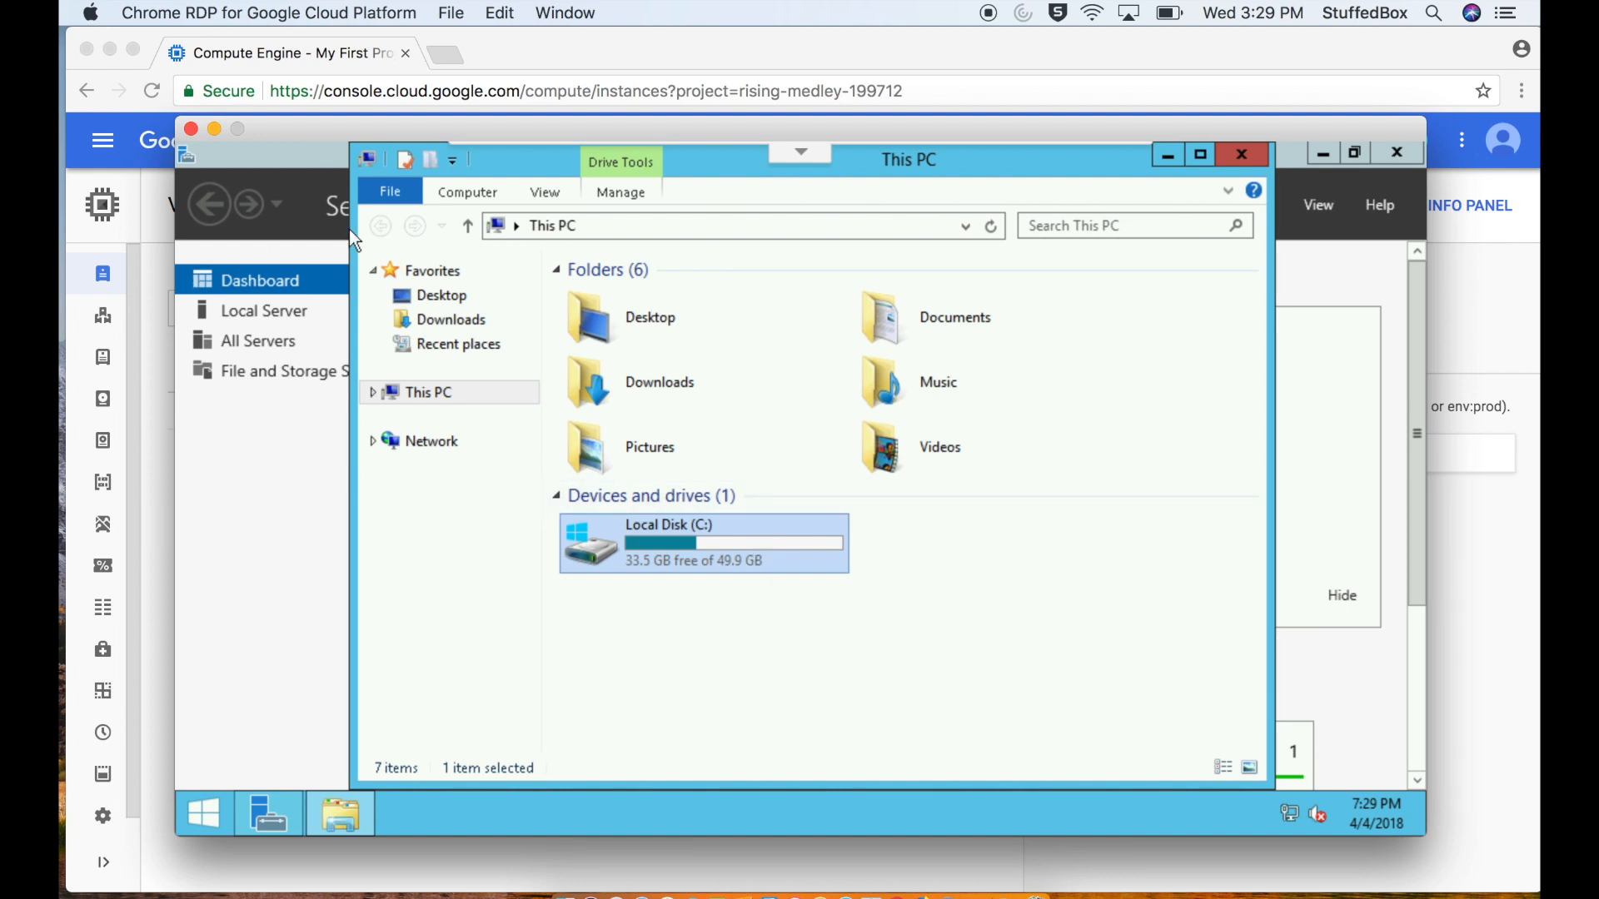
Step: Switch back to the Google Cloud console and review the details of the windows-server-2012-r2-1 instance, from CPU utilization to disks and availability policies
left_click(132, 247)
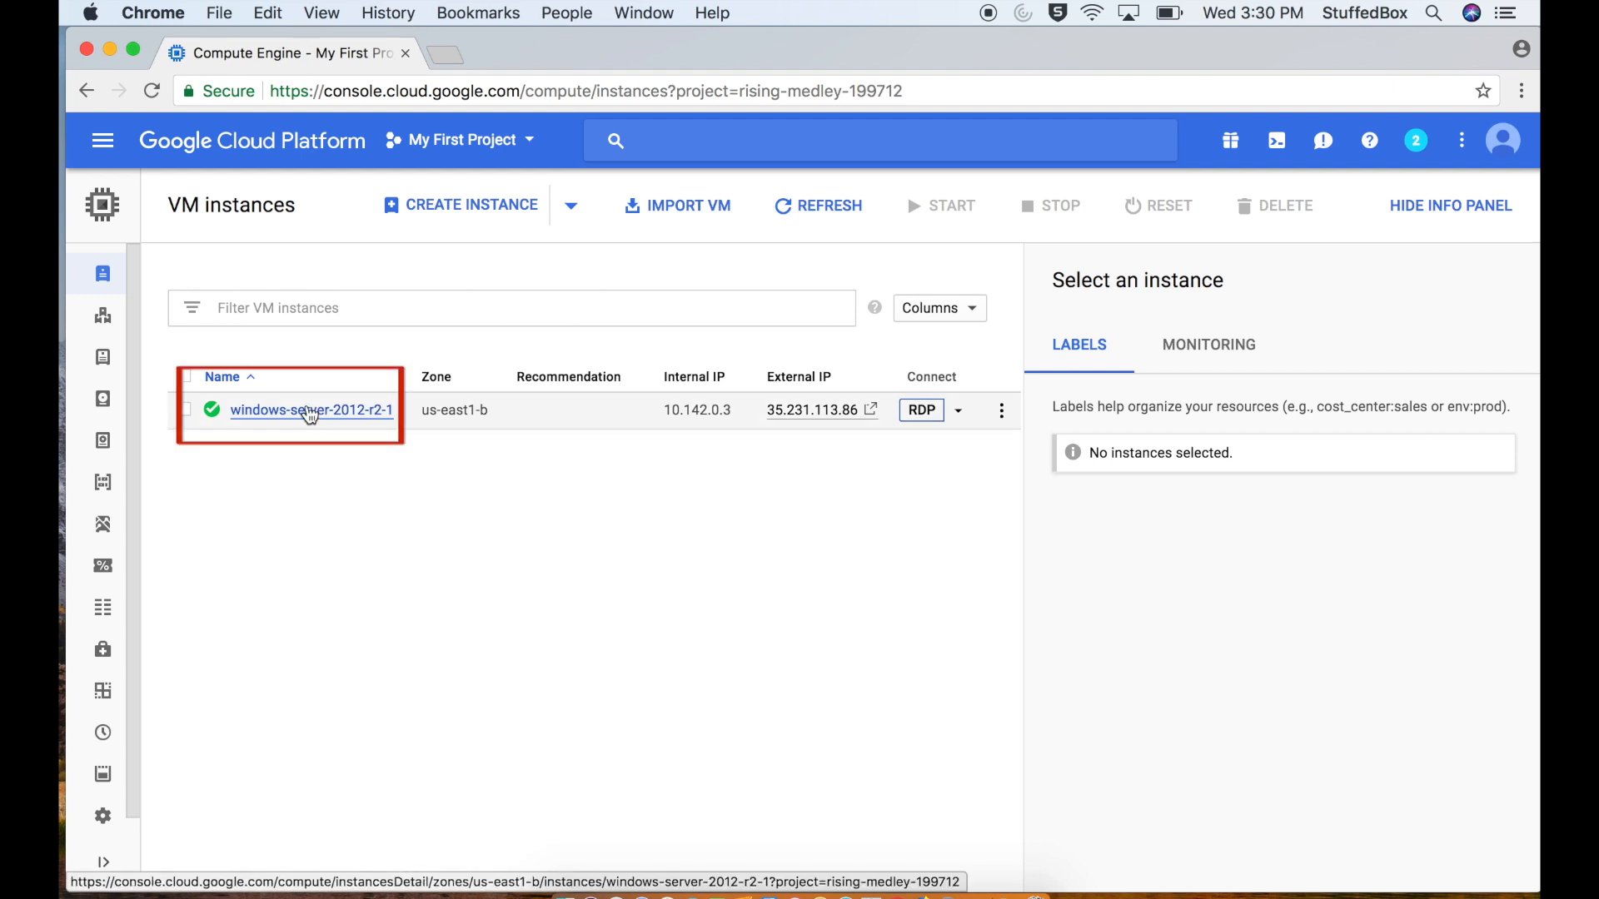
left_click(309, 411)
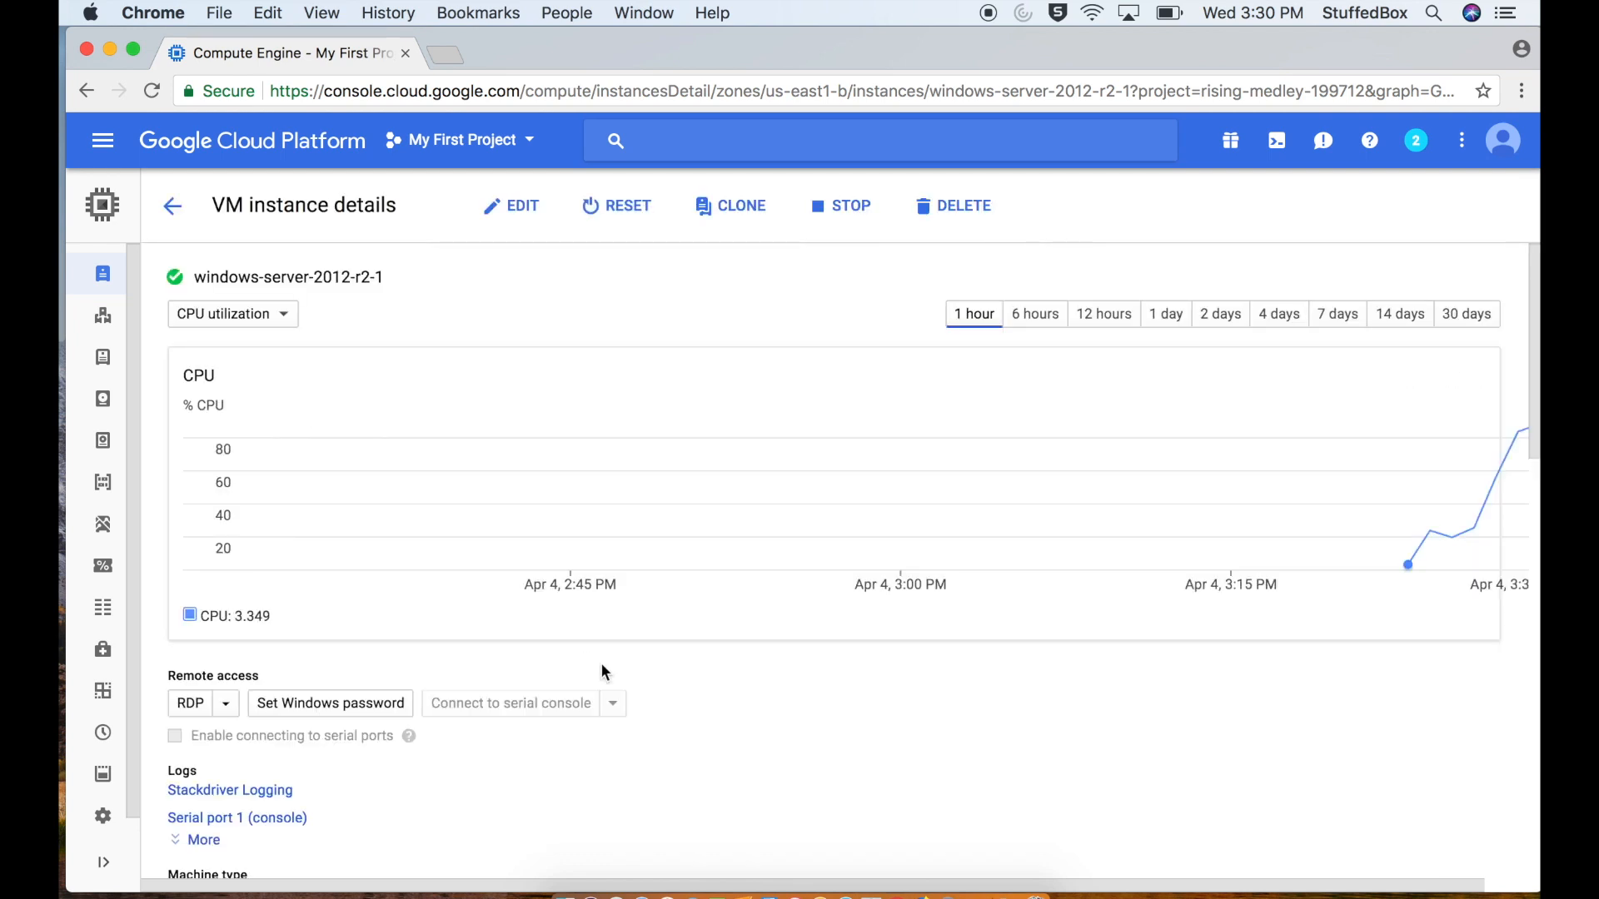
scroll(601, 666, "down", 1)
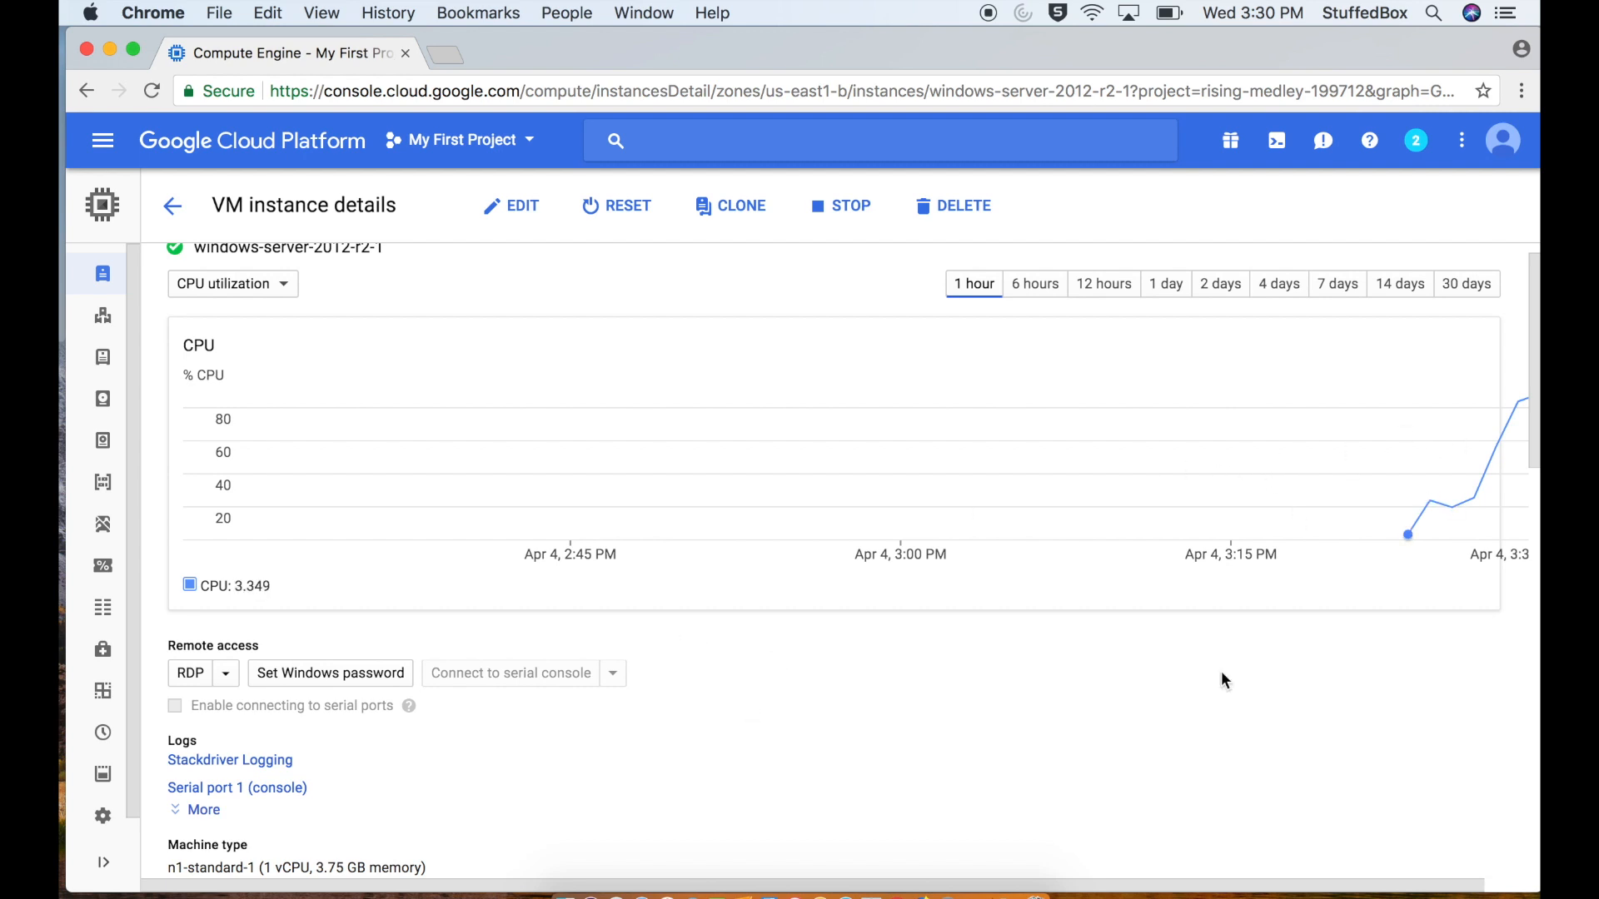
scroll(1221, 673, "down", 5)
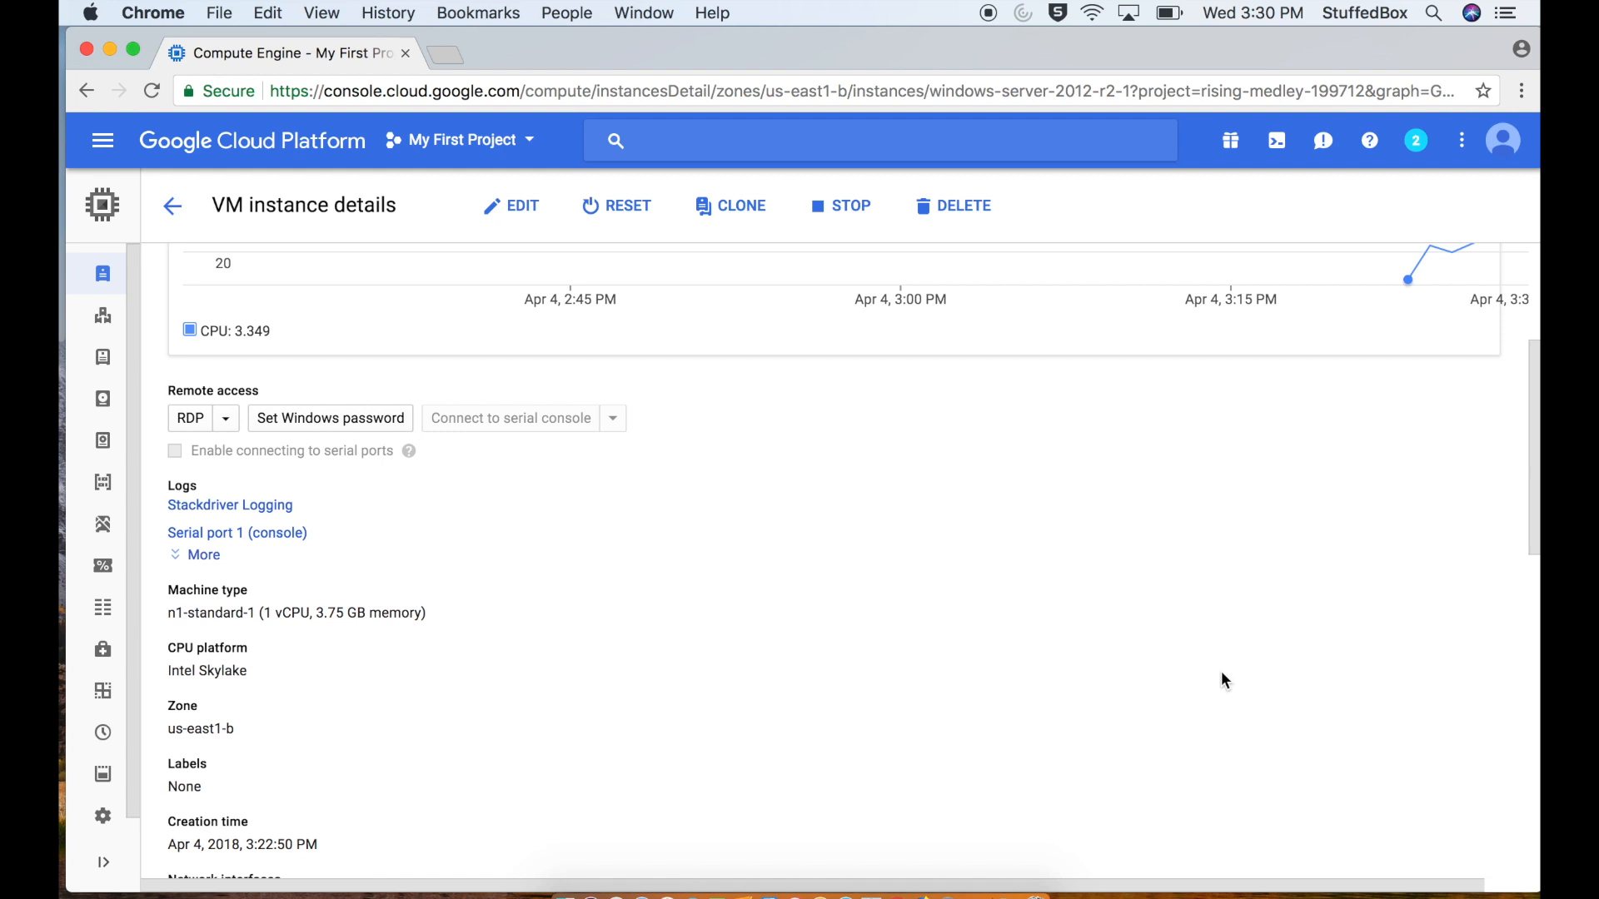
scroll(1221, 674, "down", 10)
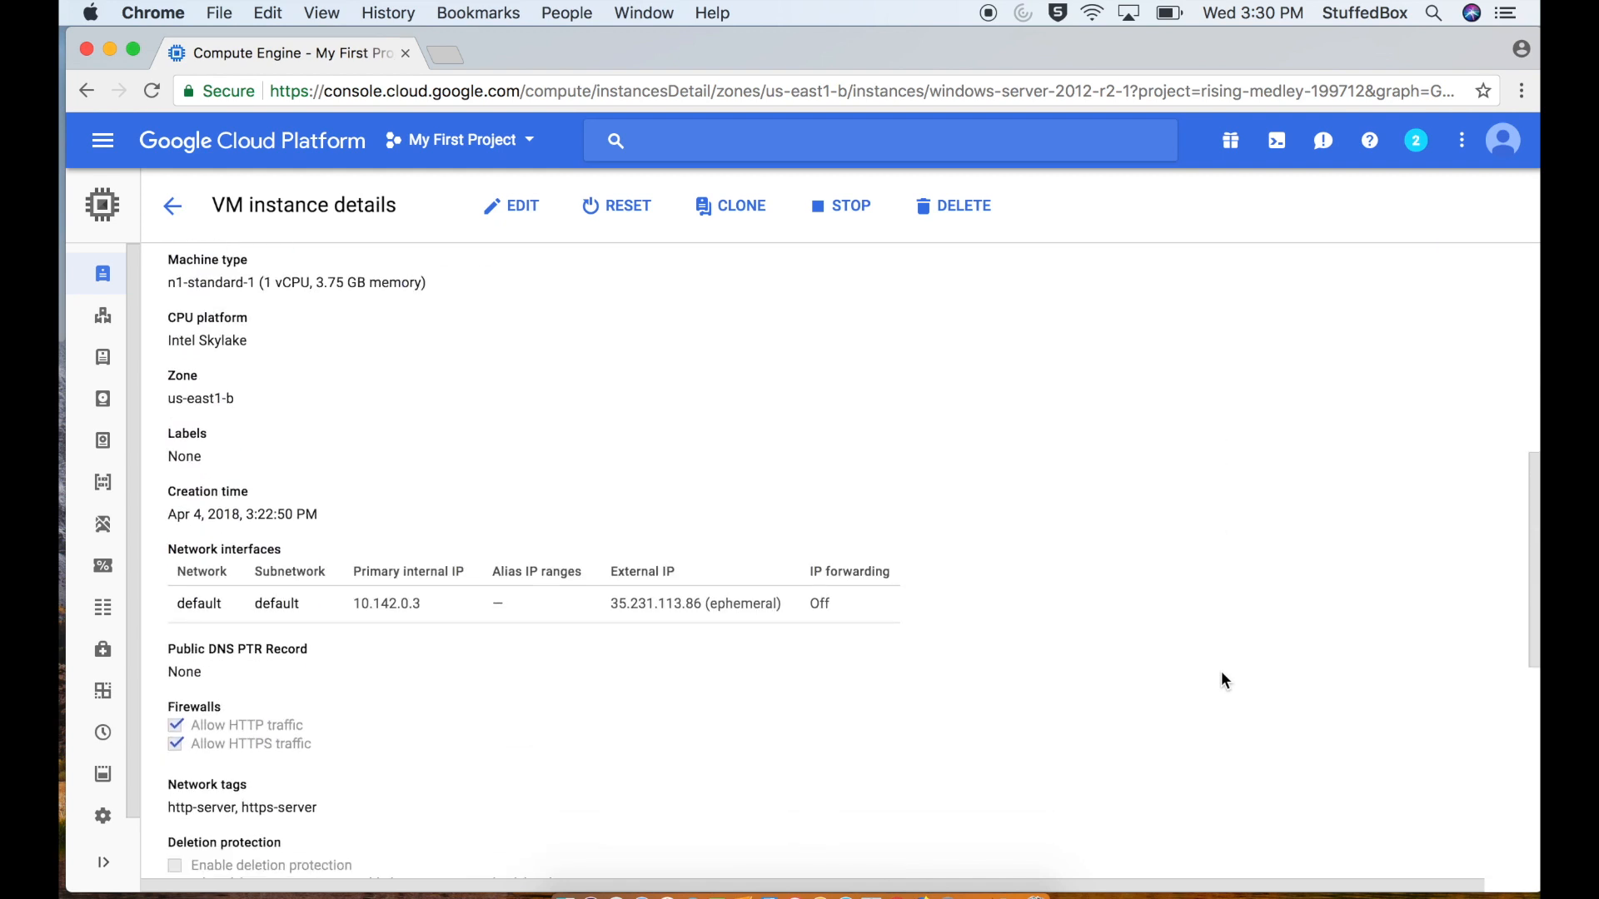
scroll(1220, 680, "down", 2)
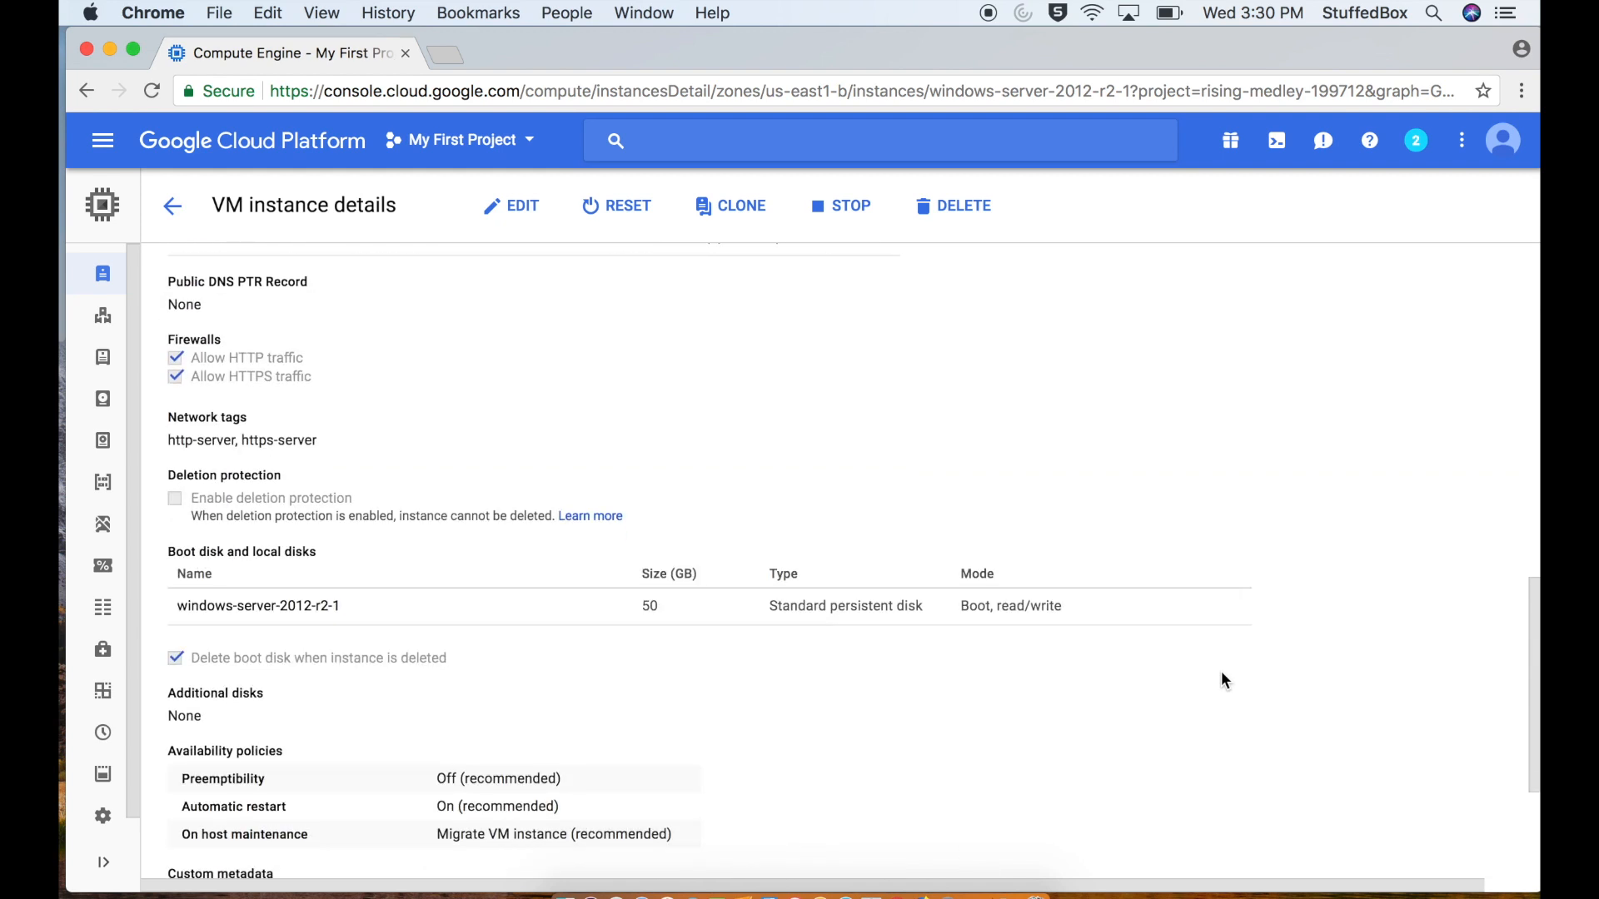
scroll(1222, 679, "down", 4)
scroll(1222, 679, "up", 20)
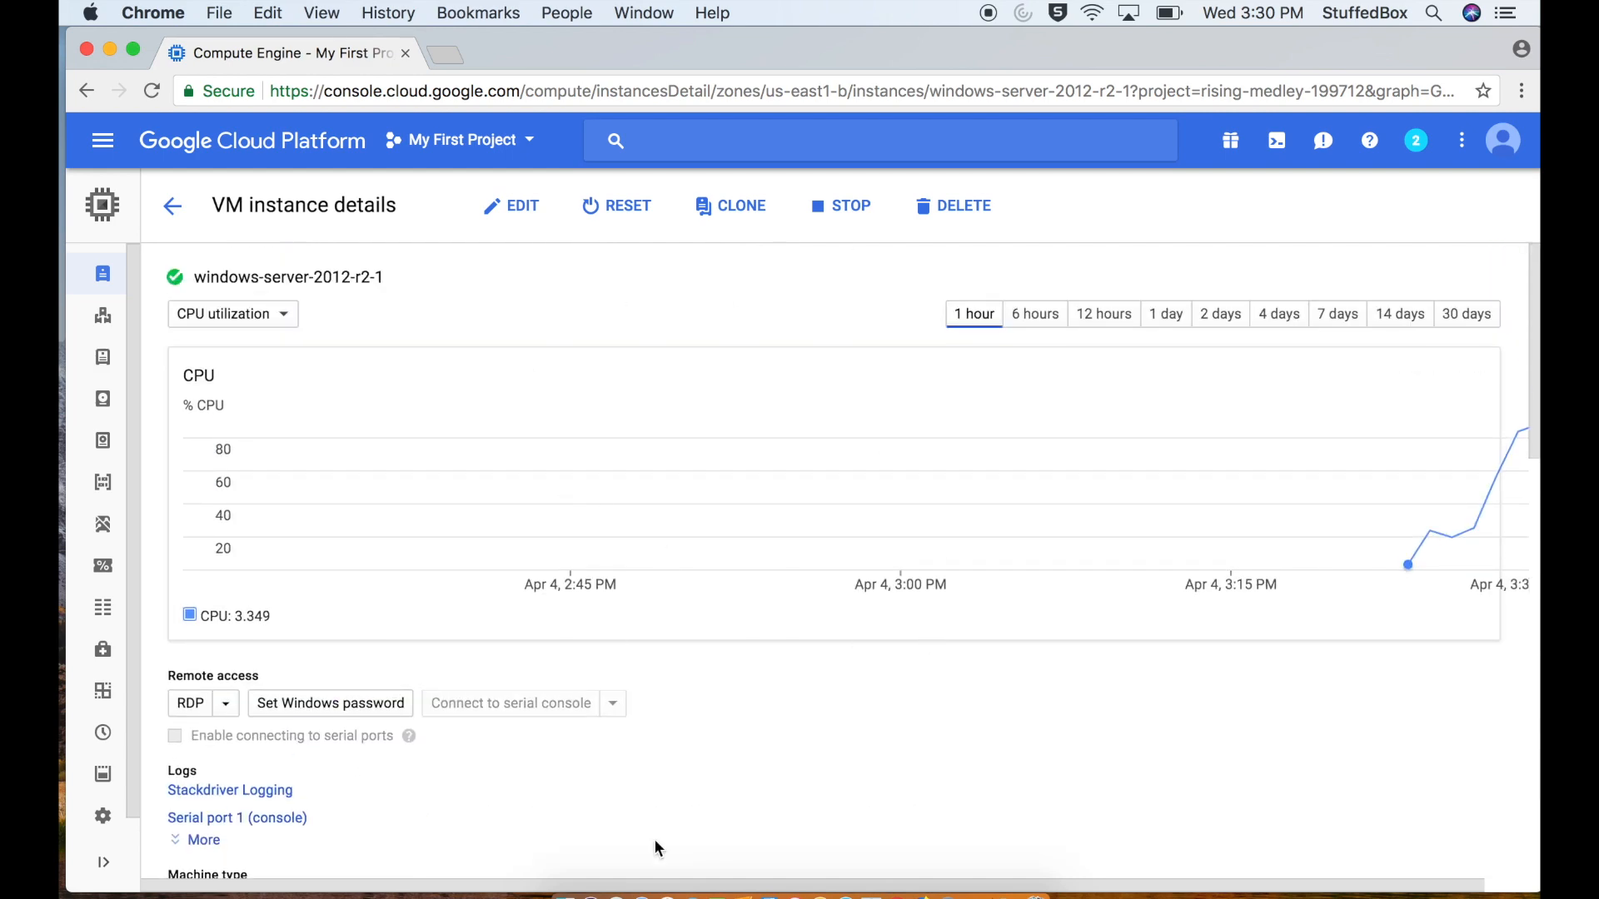
Step: Edit the windows-server-2012-r2-1 instance, add an additional disk entry, and start creating a disk for it
left_click(509, 208)
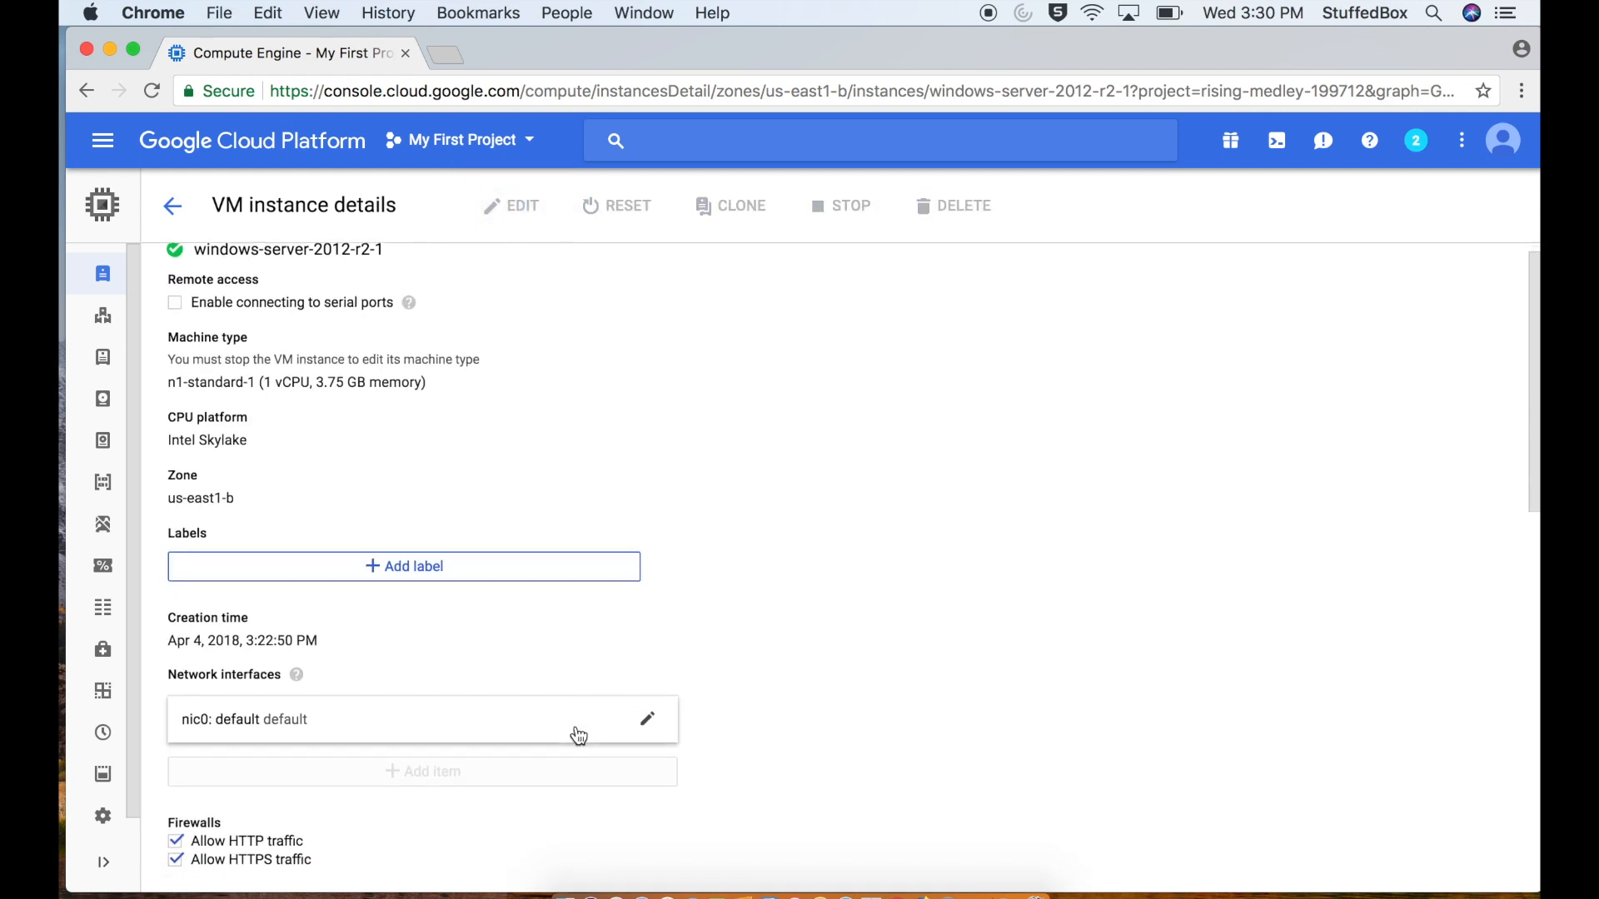
scroll(578, 734, "down", 7)
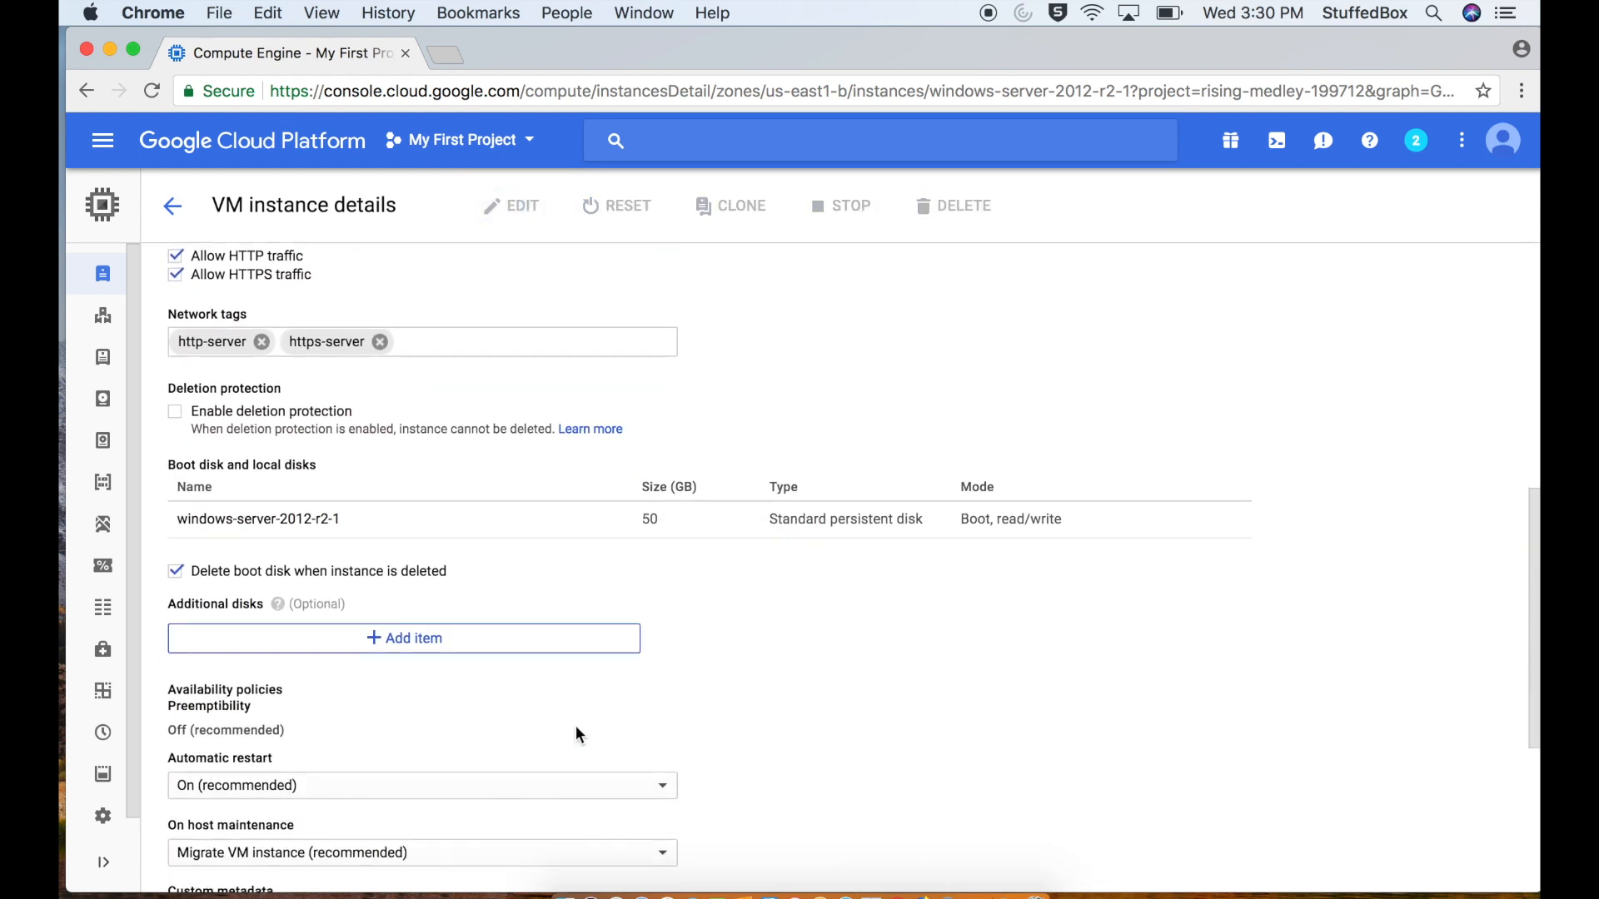
left_click(402, 641)
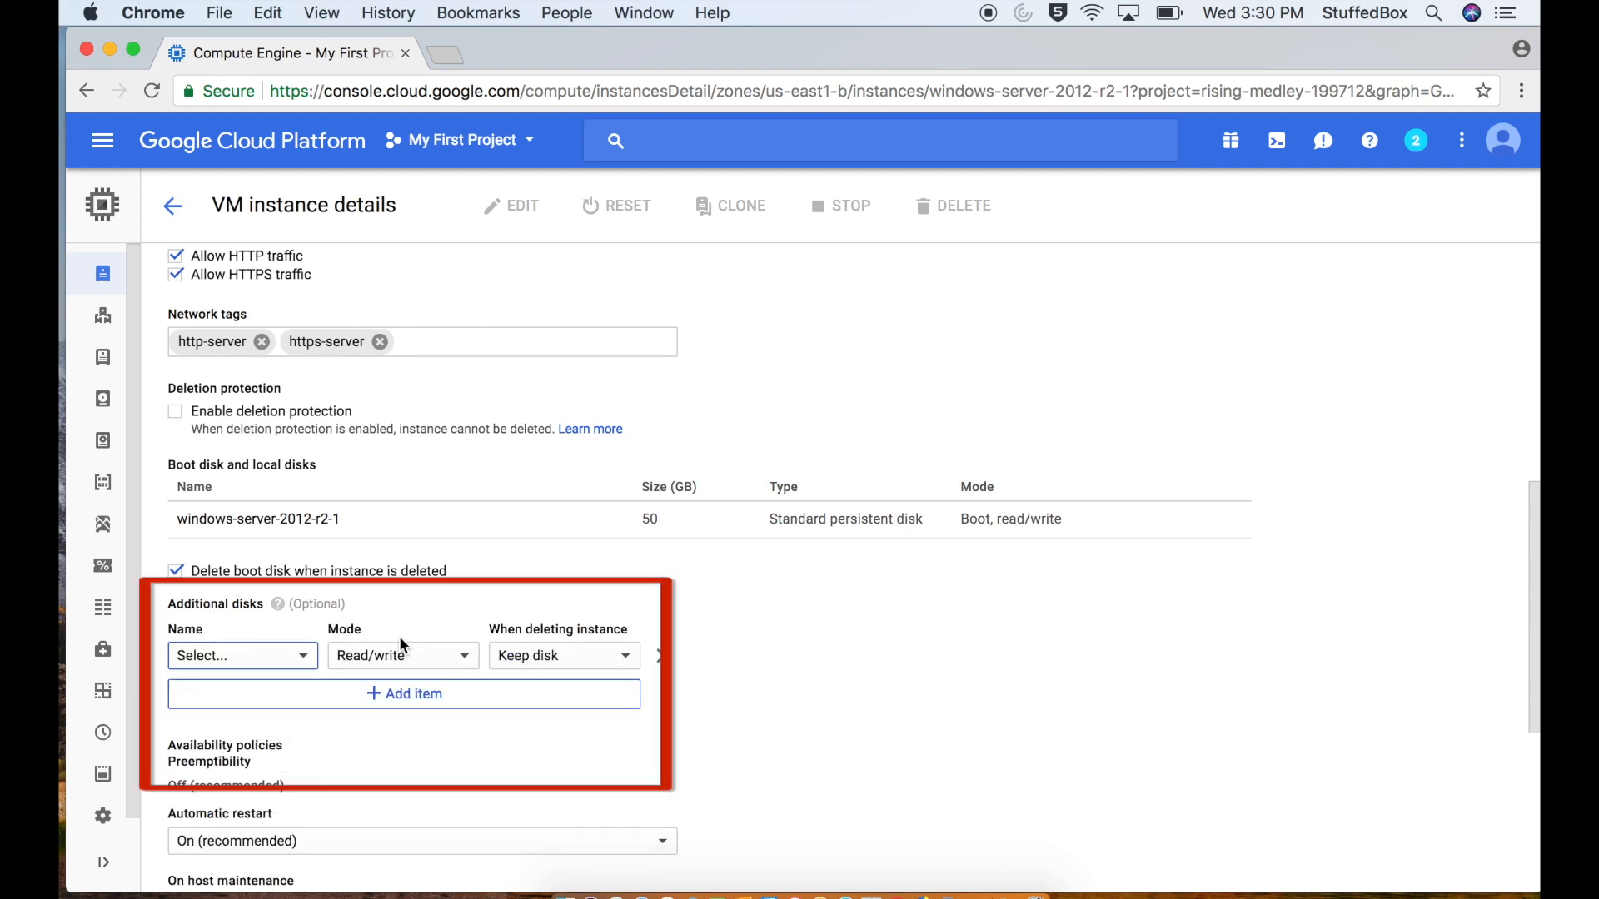
left_click(278, 671)
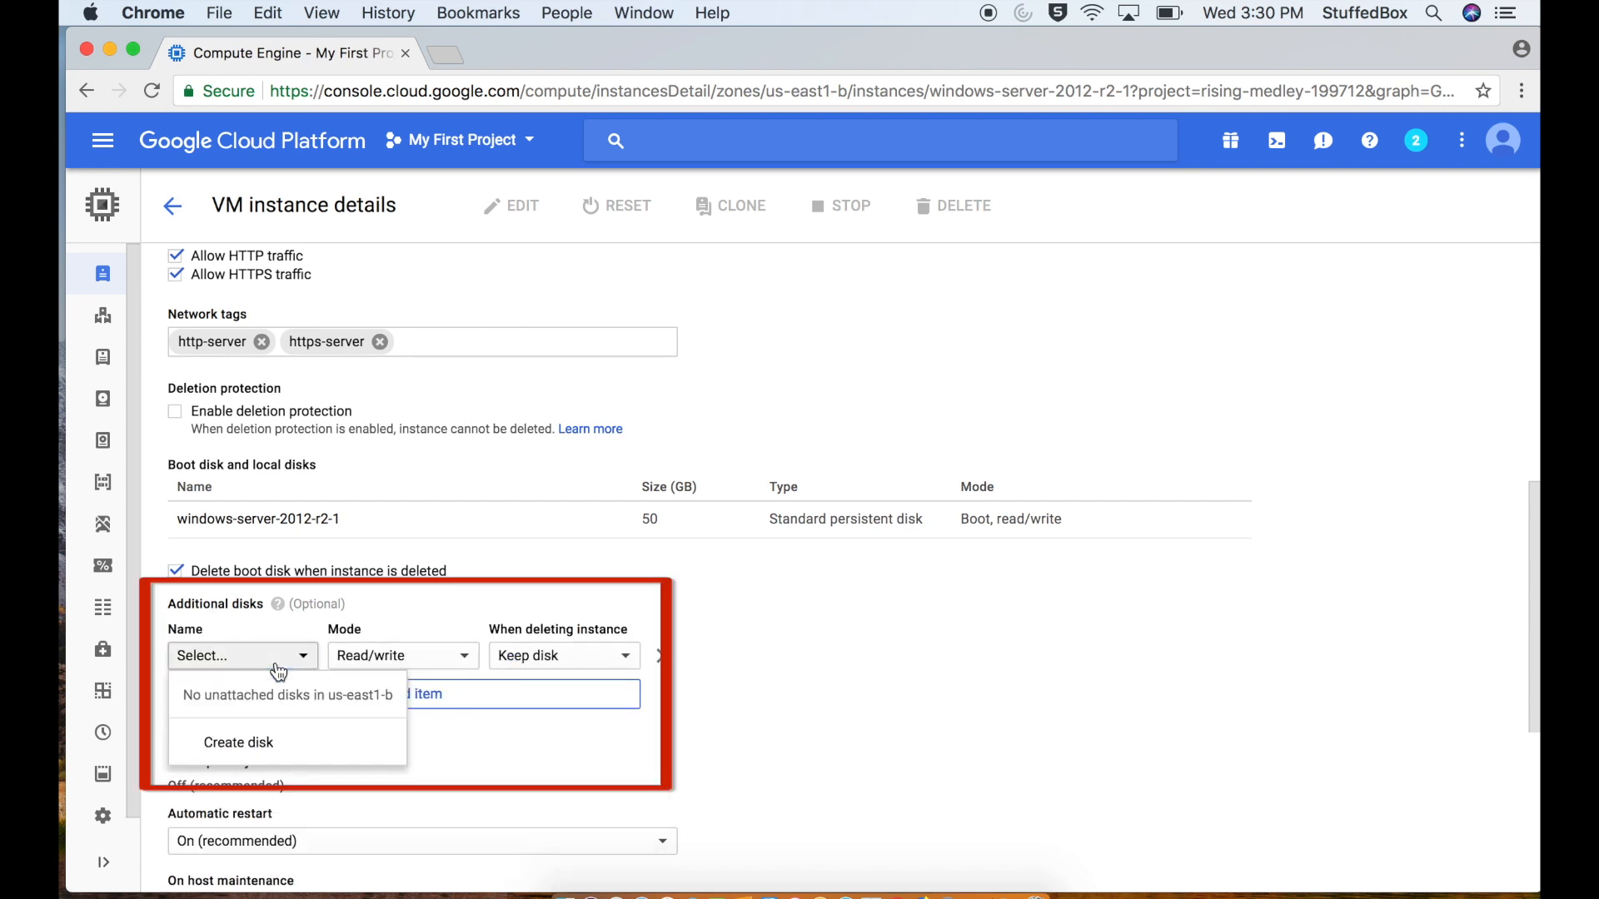
left_click(267, 742)
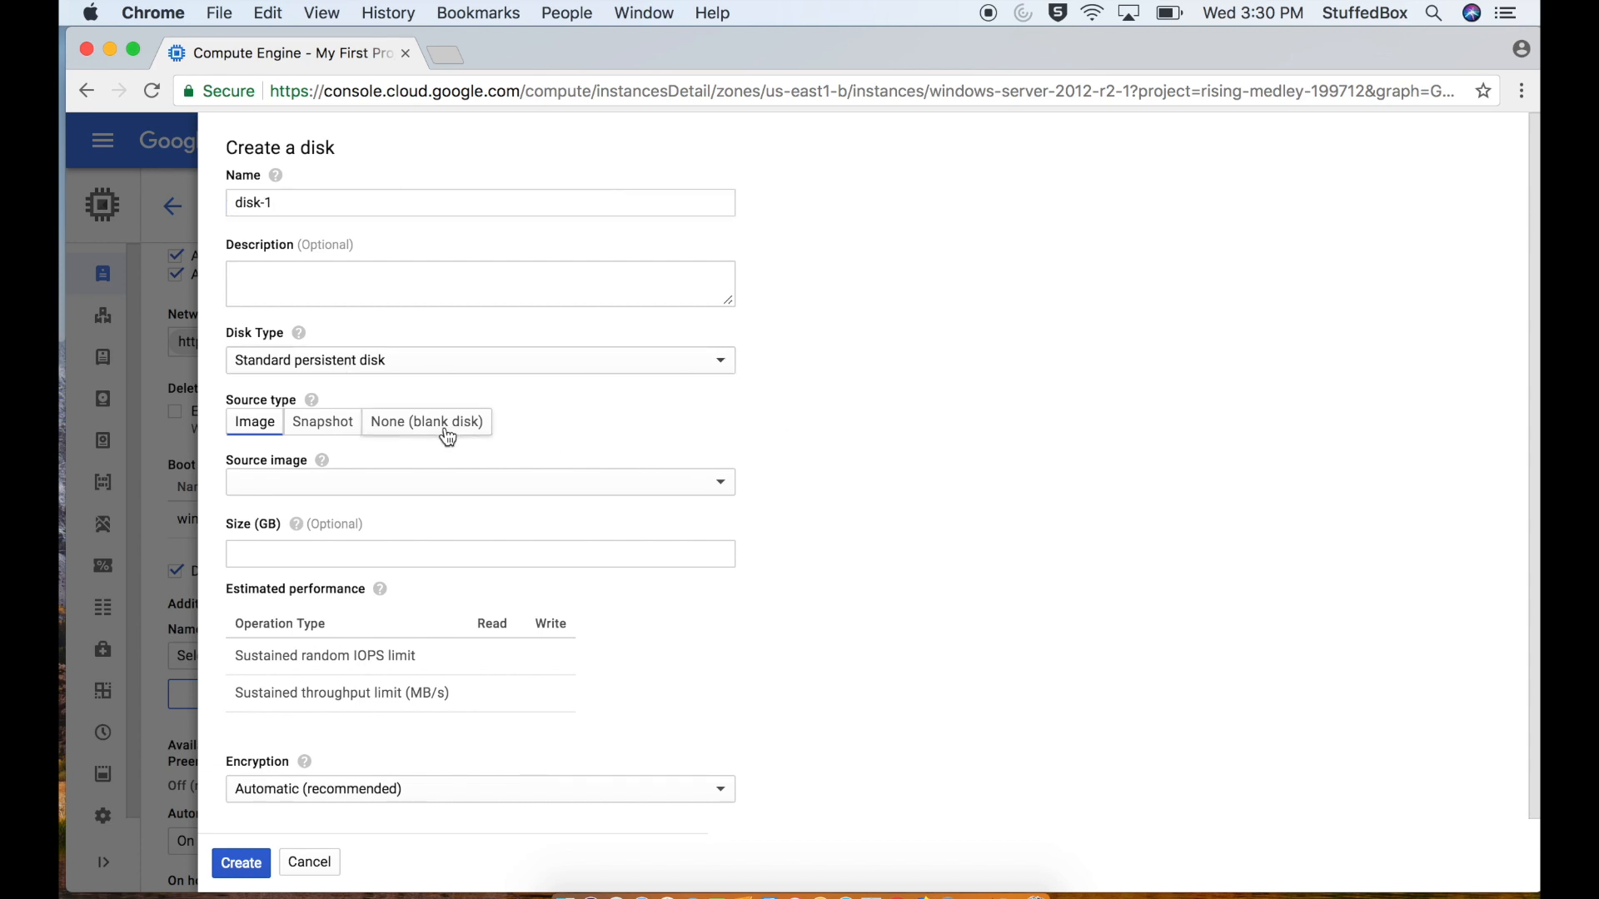
left_click(329, 487)
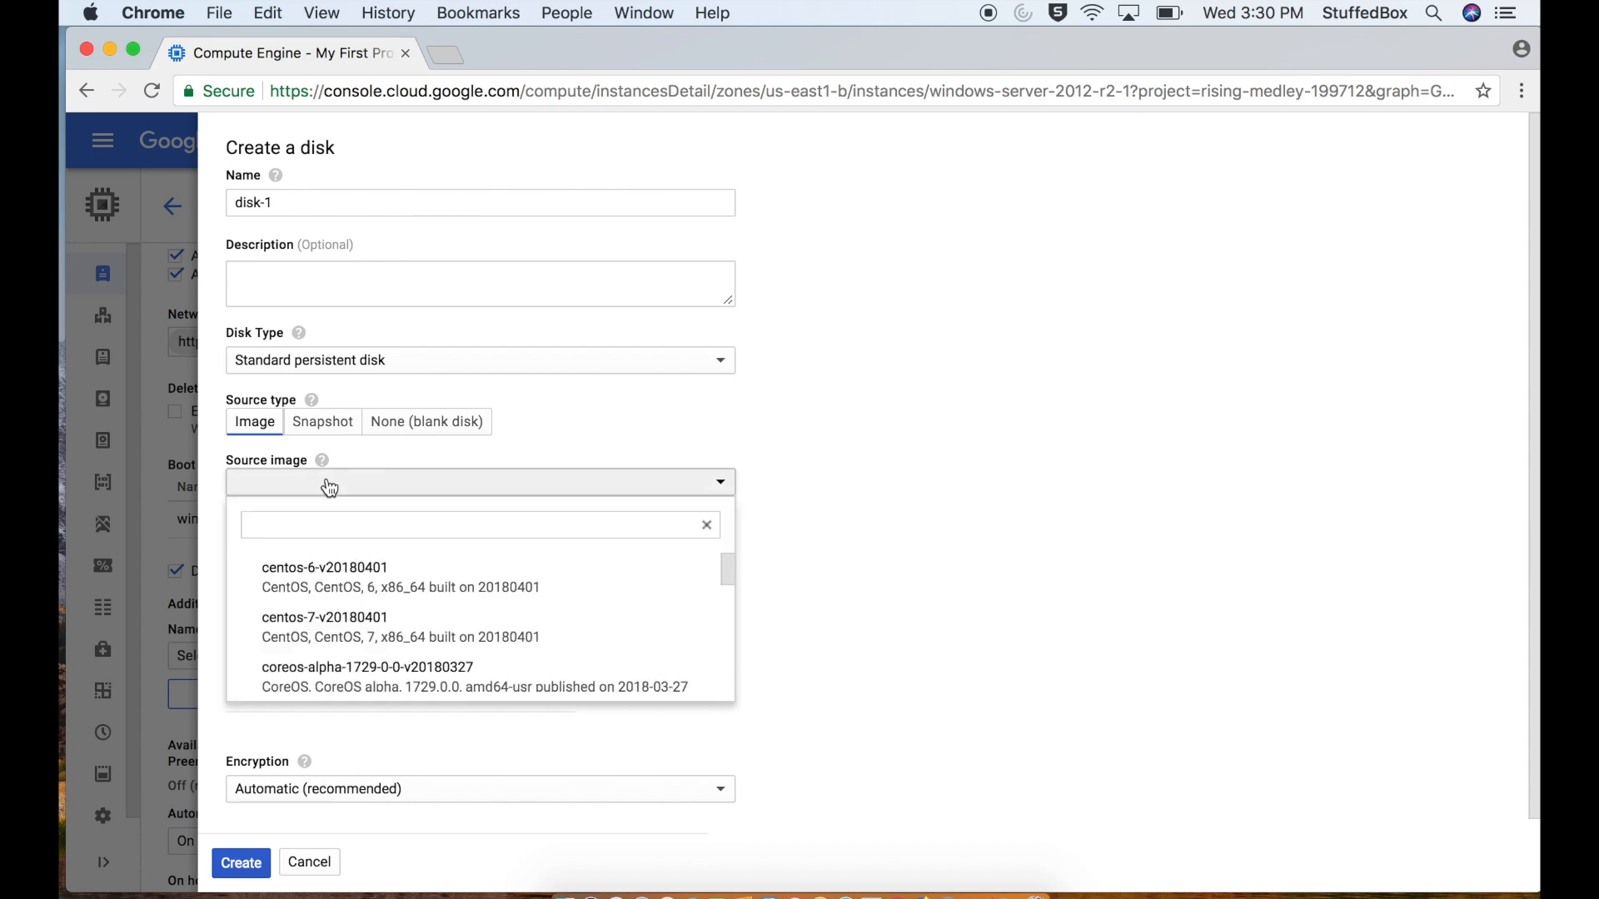
scroll(457, 620, "down", 5)
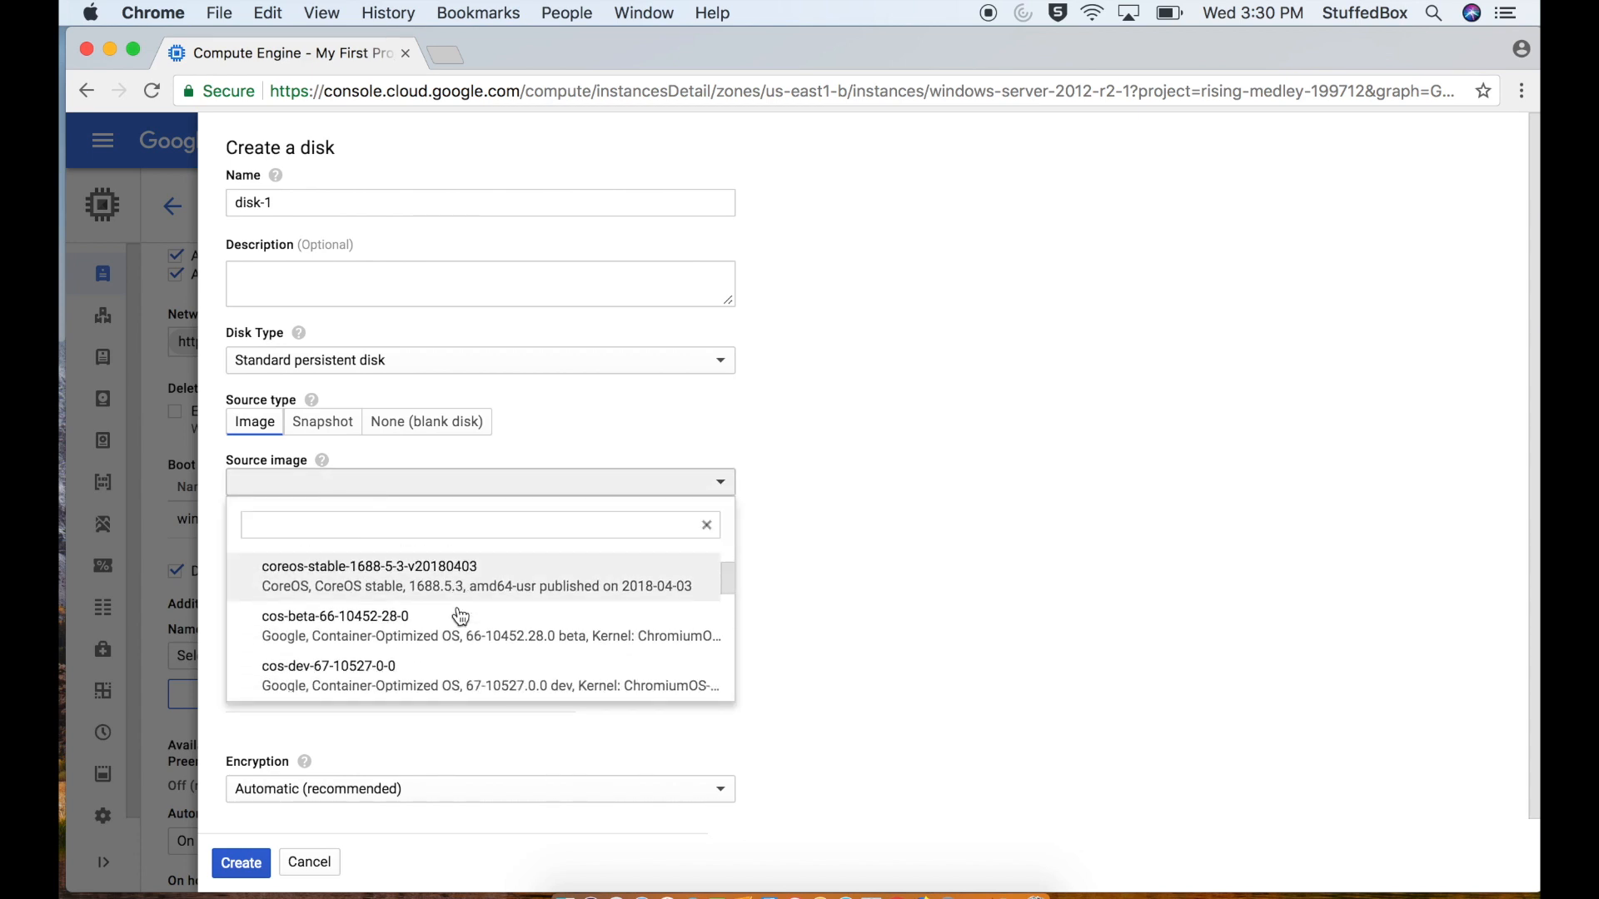
scroll(460, 617, "down", 2)
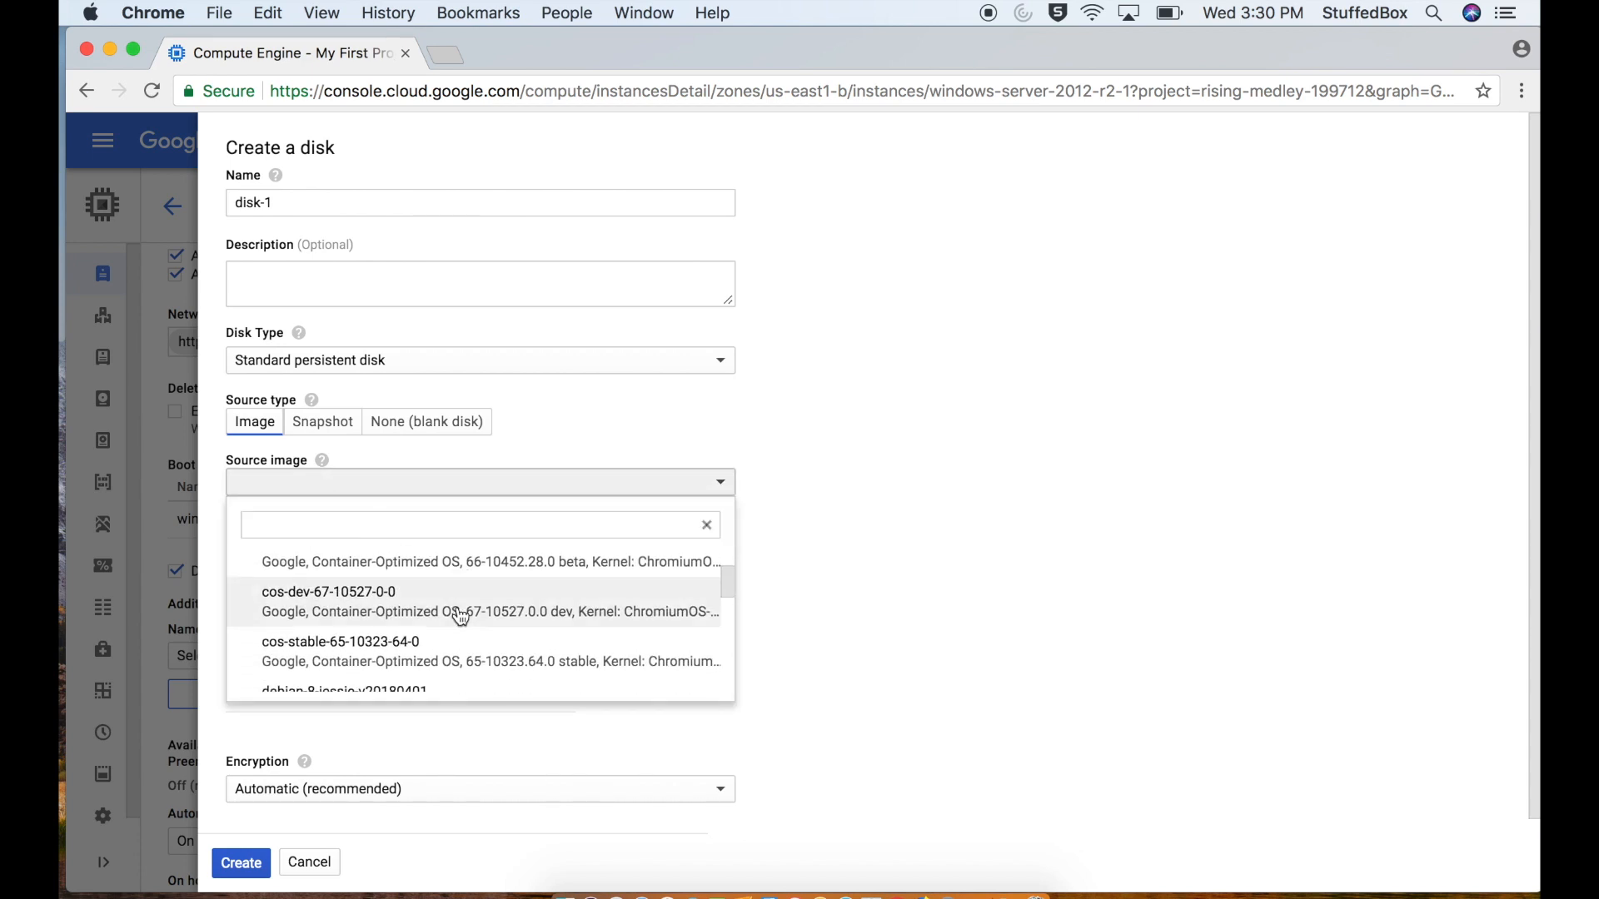
left_click(923, 651)
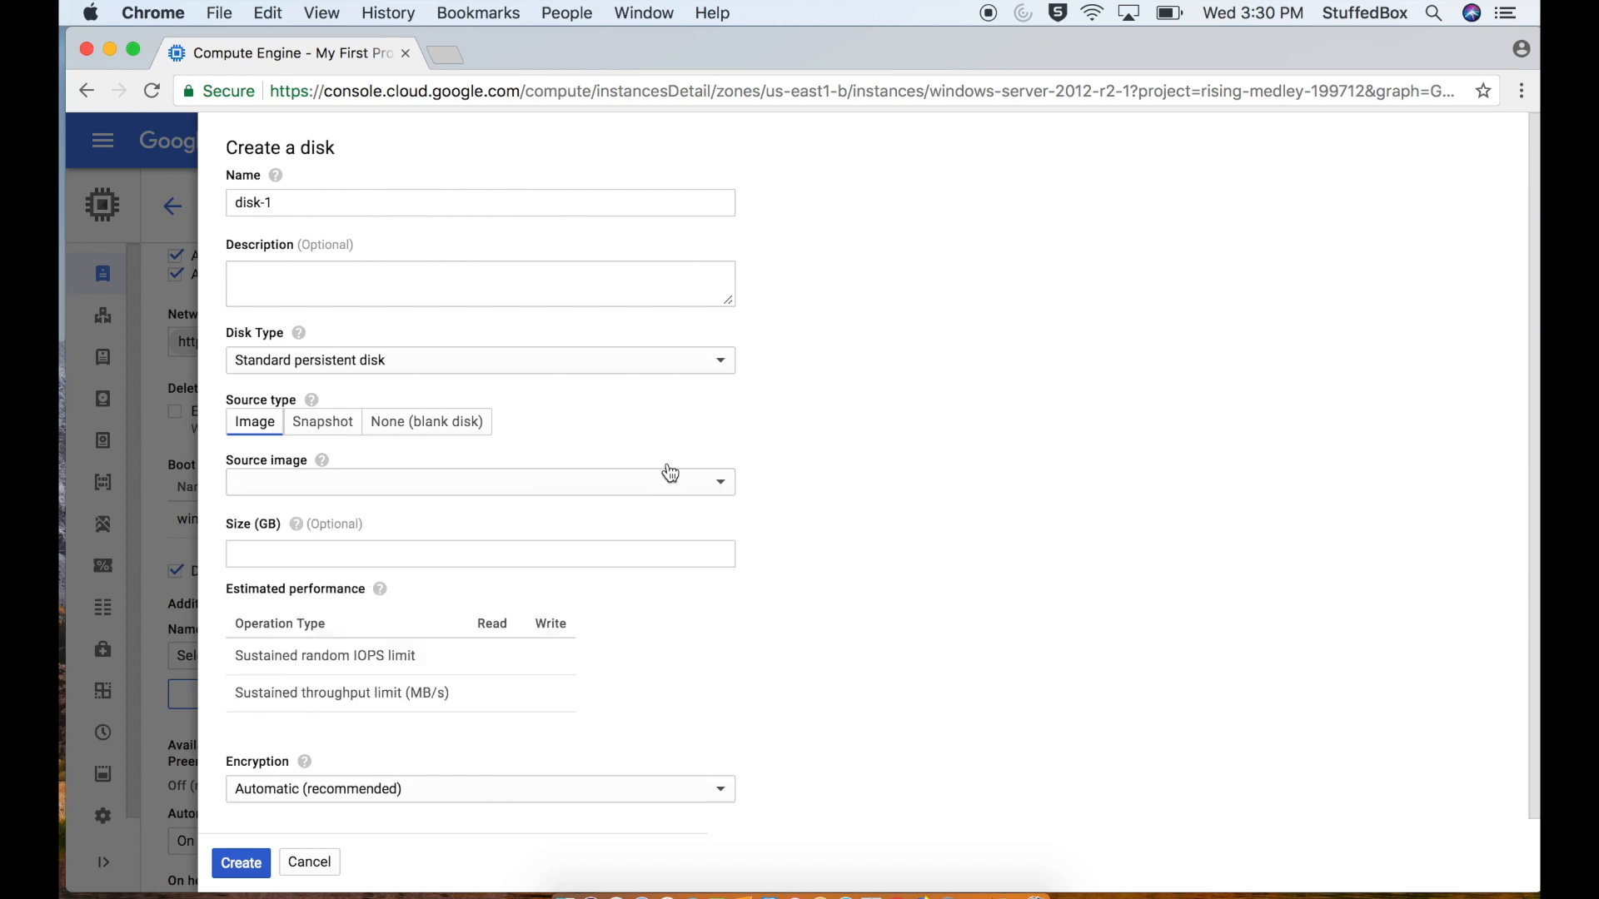
Step: Set the source type of disk-1 to None (blank disk) and its size to 200 GB, and create the disk
left_click(456, 422)
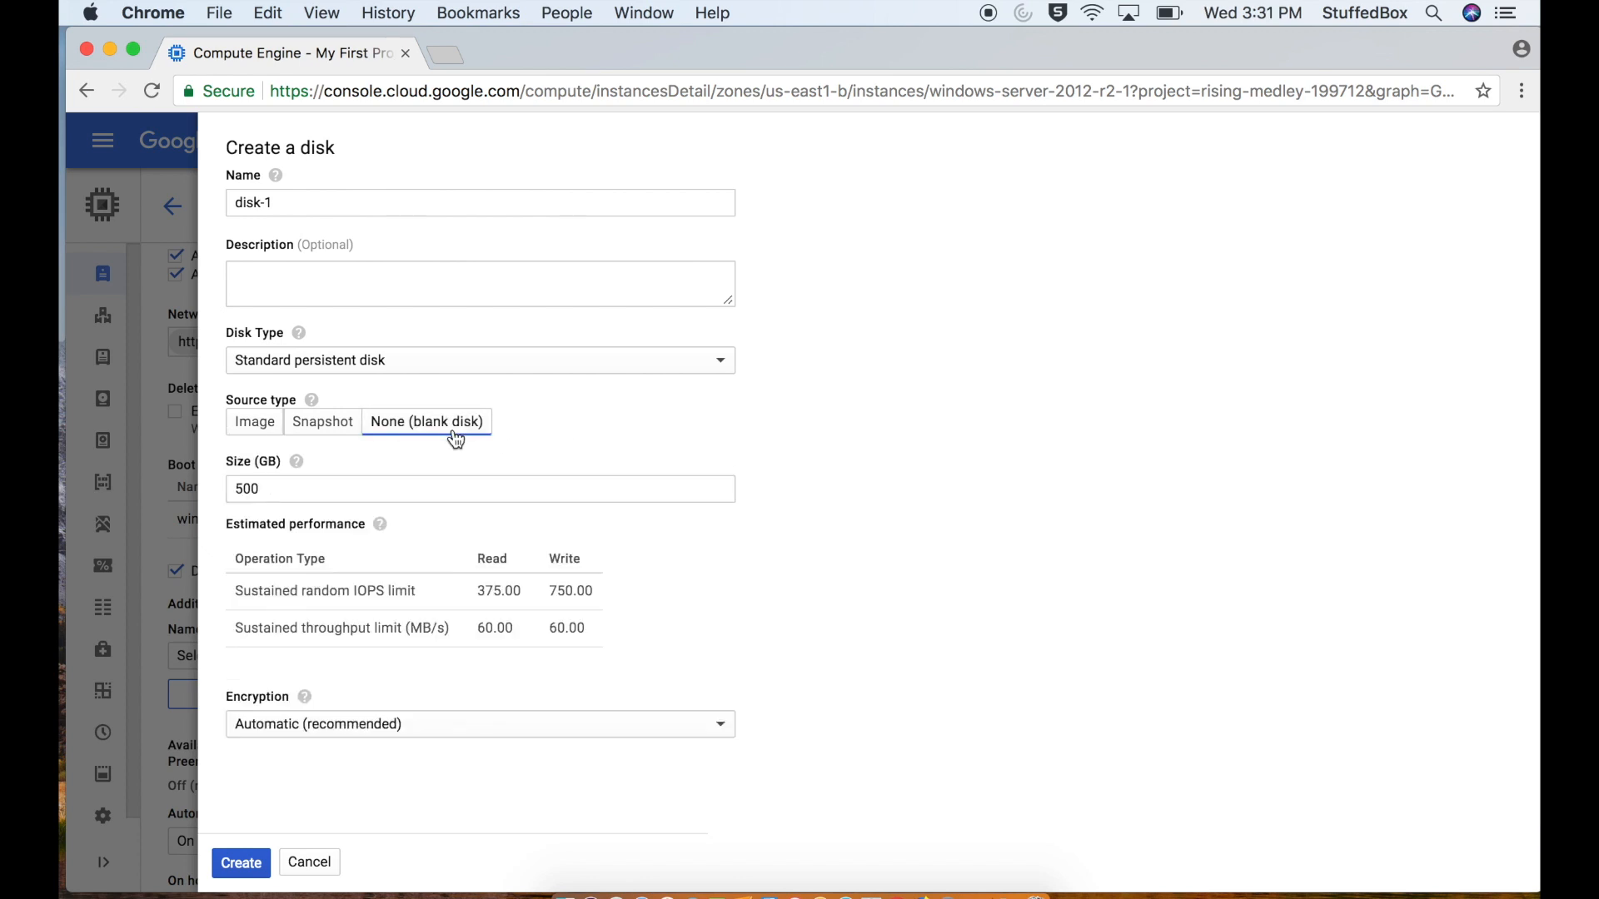
left_click(304, 504)
left_click(256, 491)
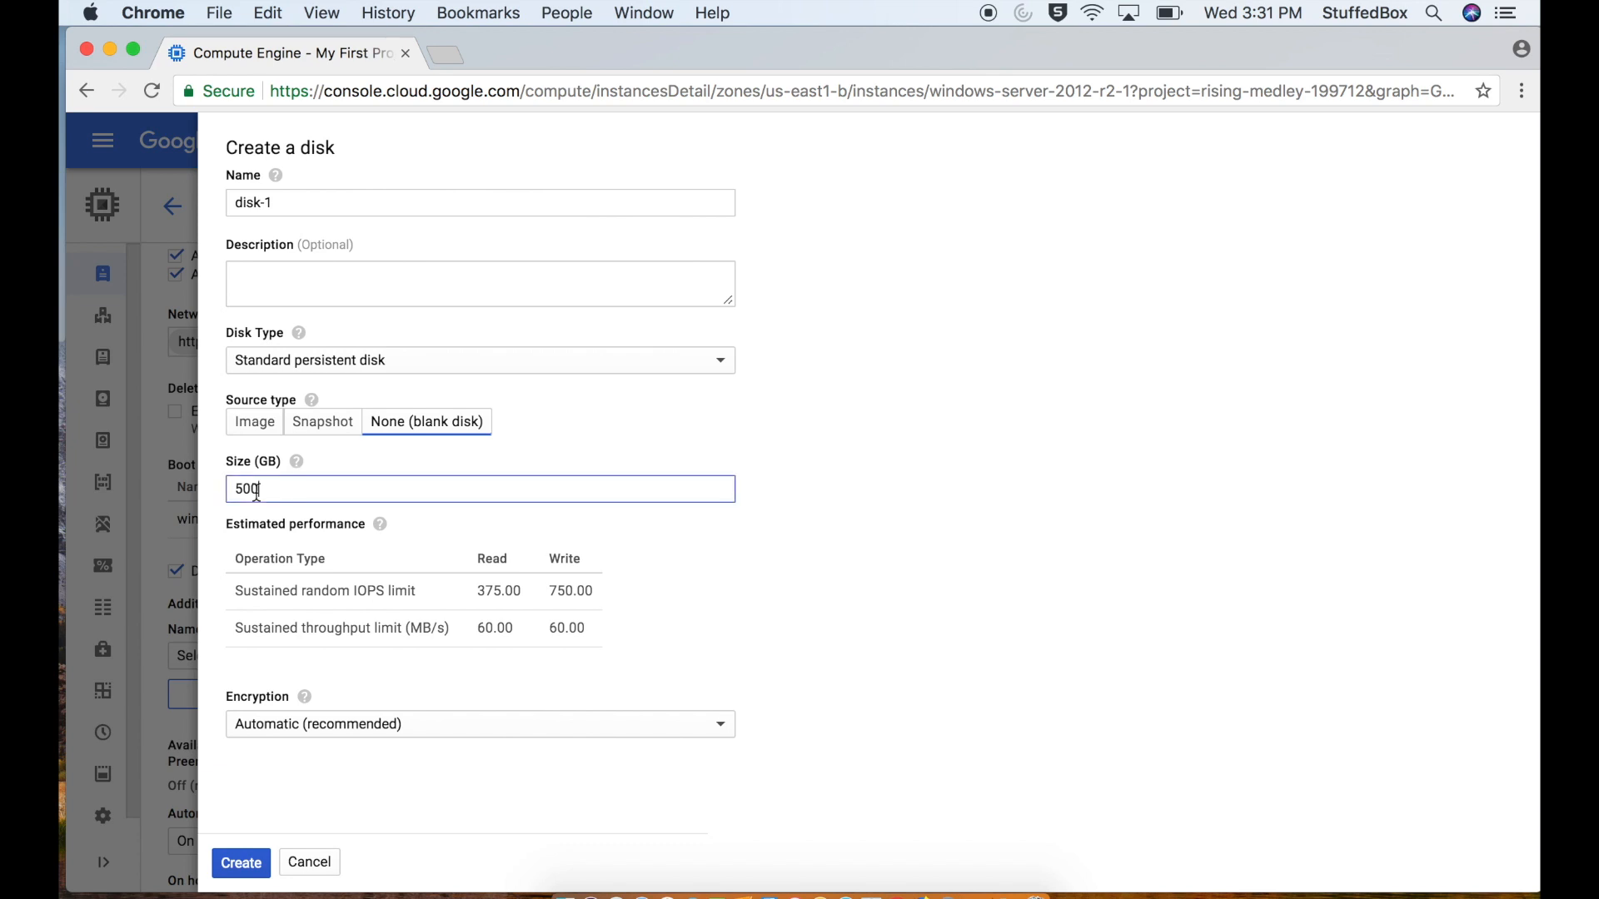
key("Left")
key("Left")
key("Left")
key("BackSpace")
type("2")
left_click(598, 642)
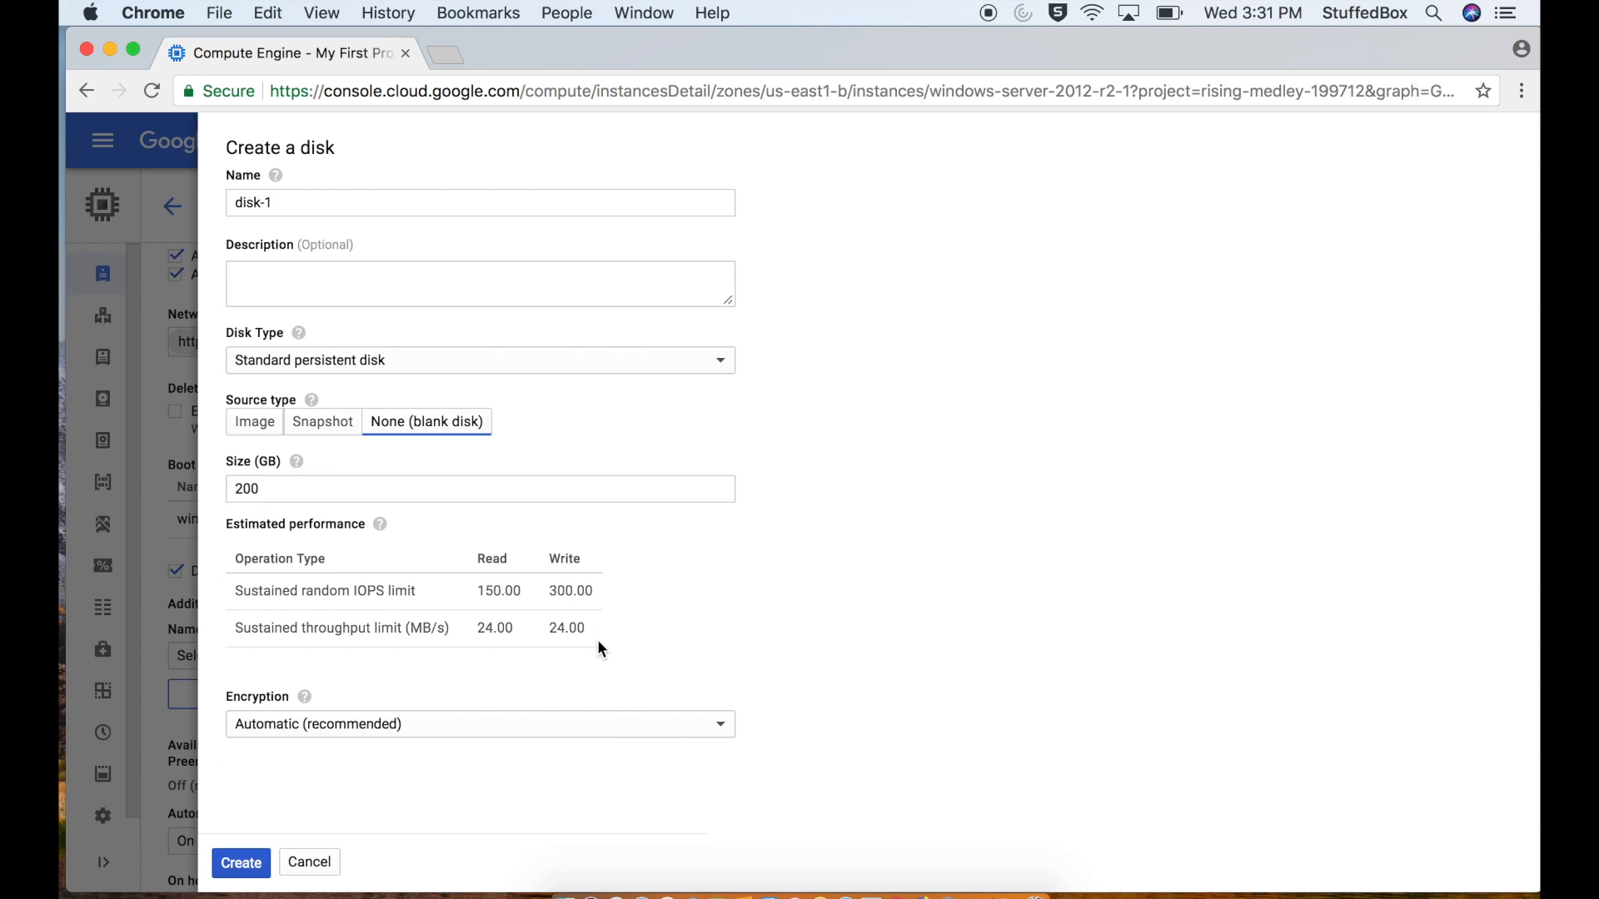
left_click(441, 747)
left_click(916, 649)
left_click(258, 871)
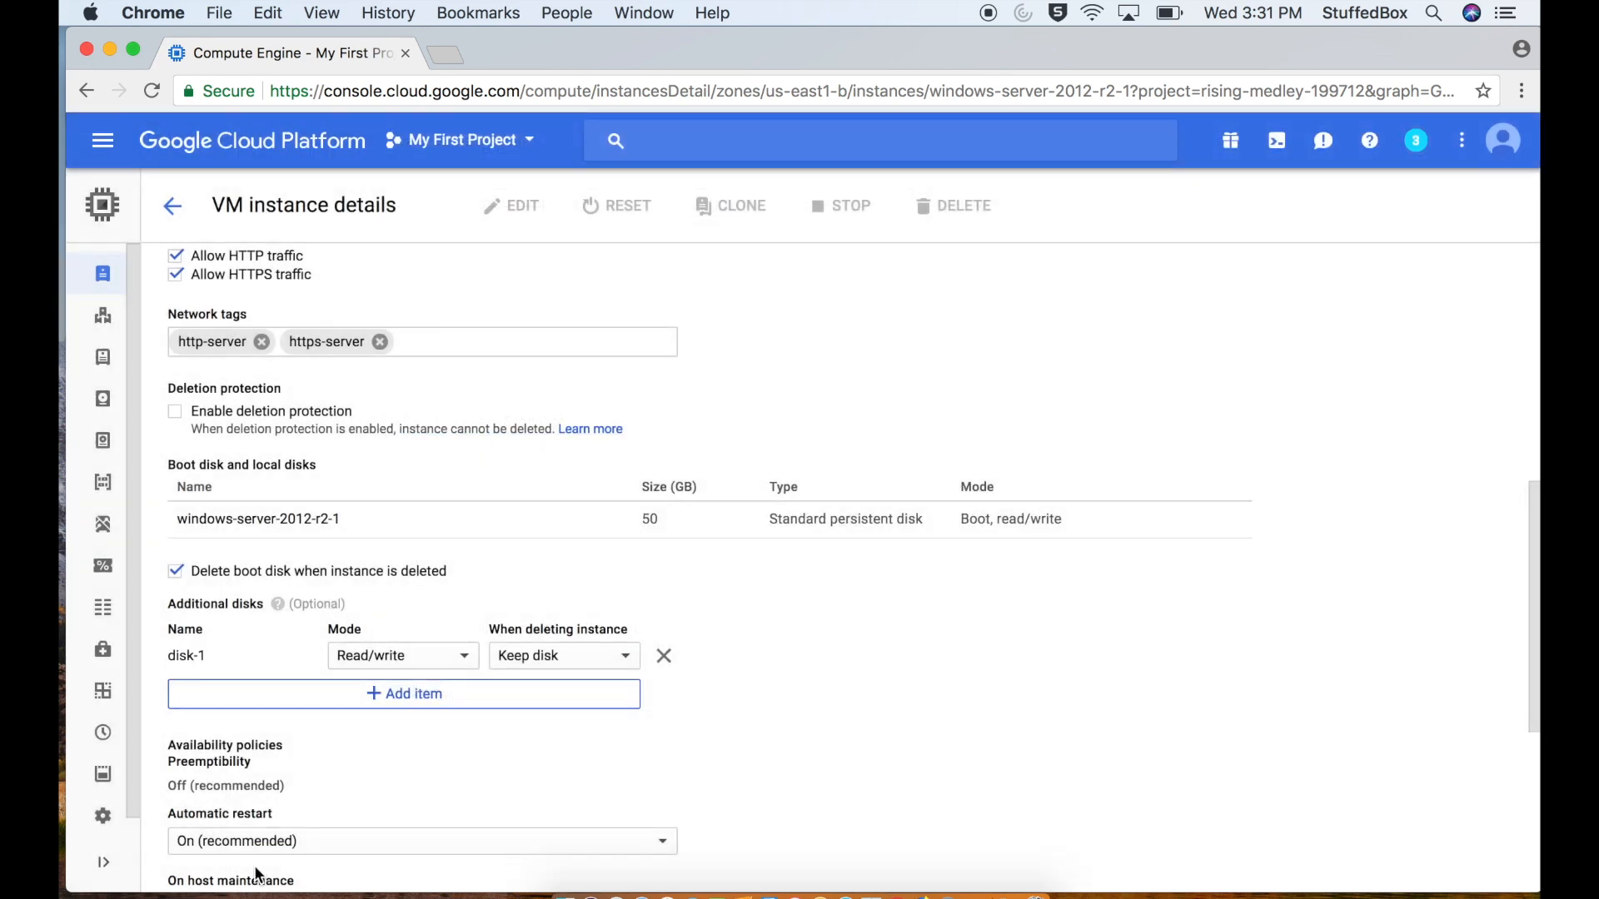
Step: Save the instance changes with disk-1 attached in read/write mode and kept when the instance is deleted
scroll(336, 551, "down", 5)
scroll(336, 551, "up", 5)
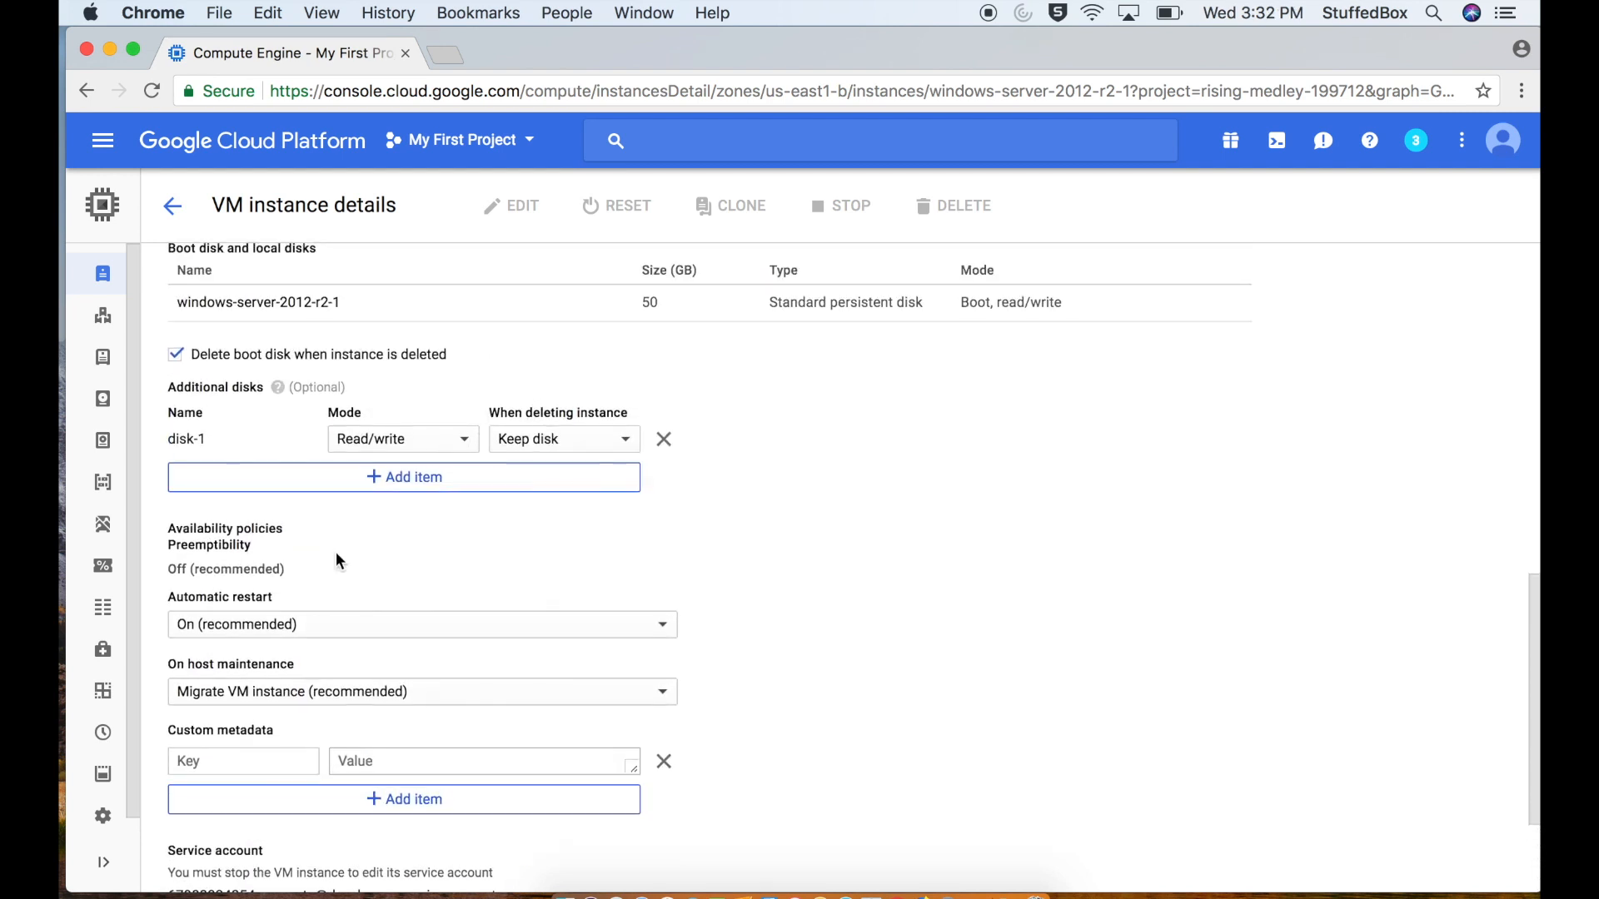
scroll(336, 551, "down", 6)
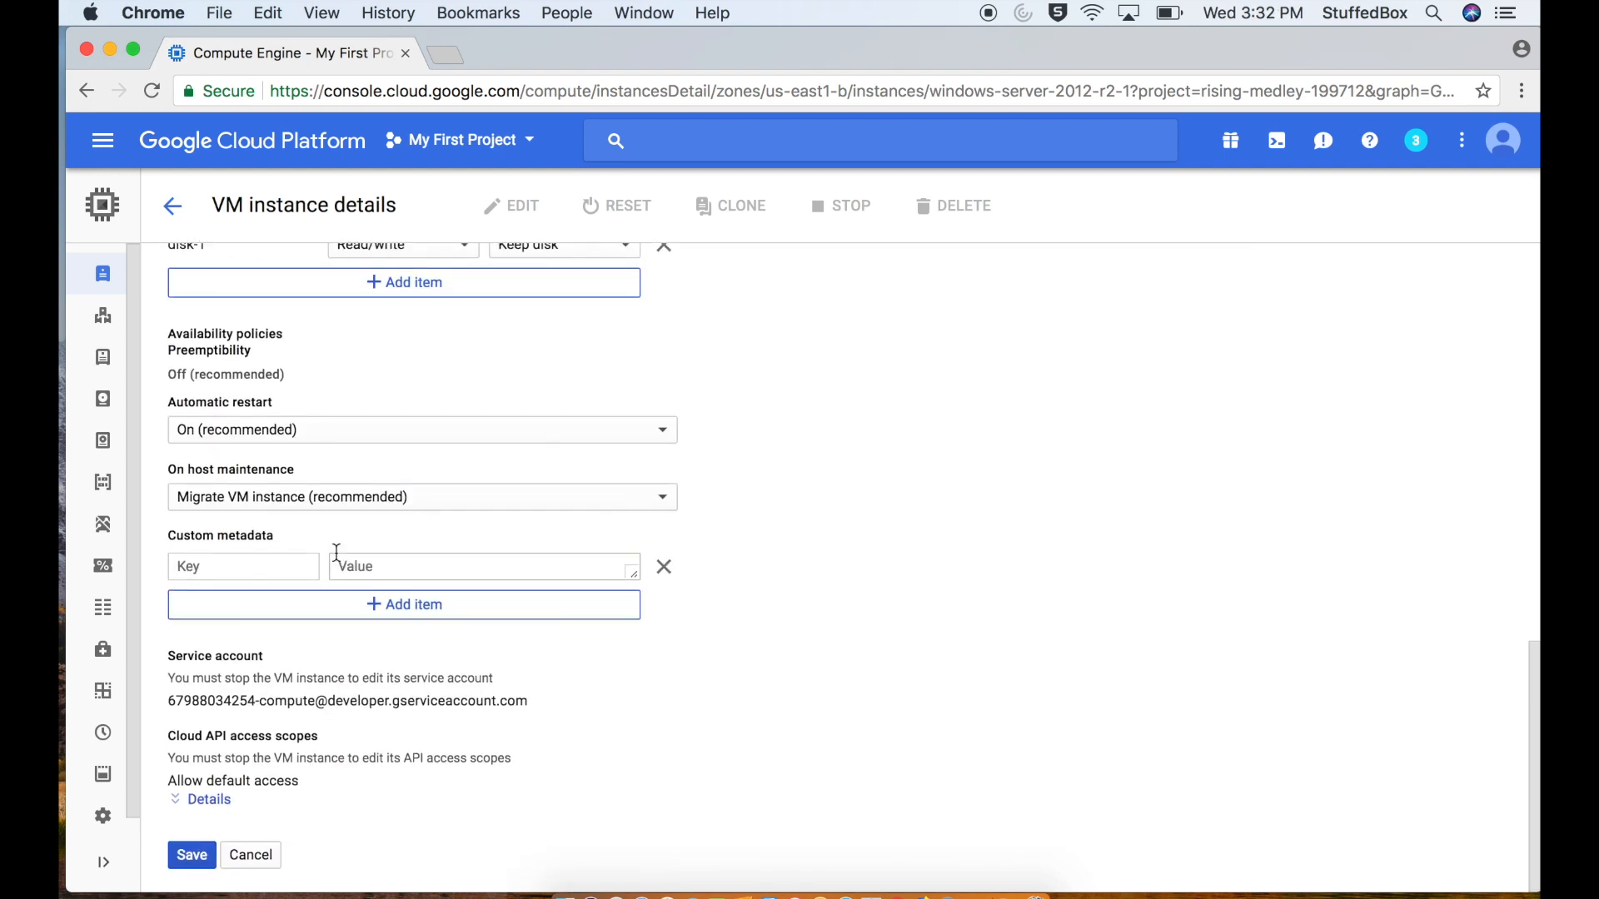
left_click(191, 856)
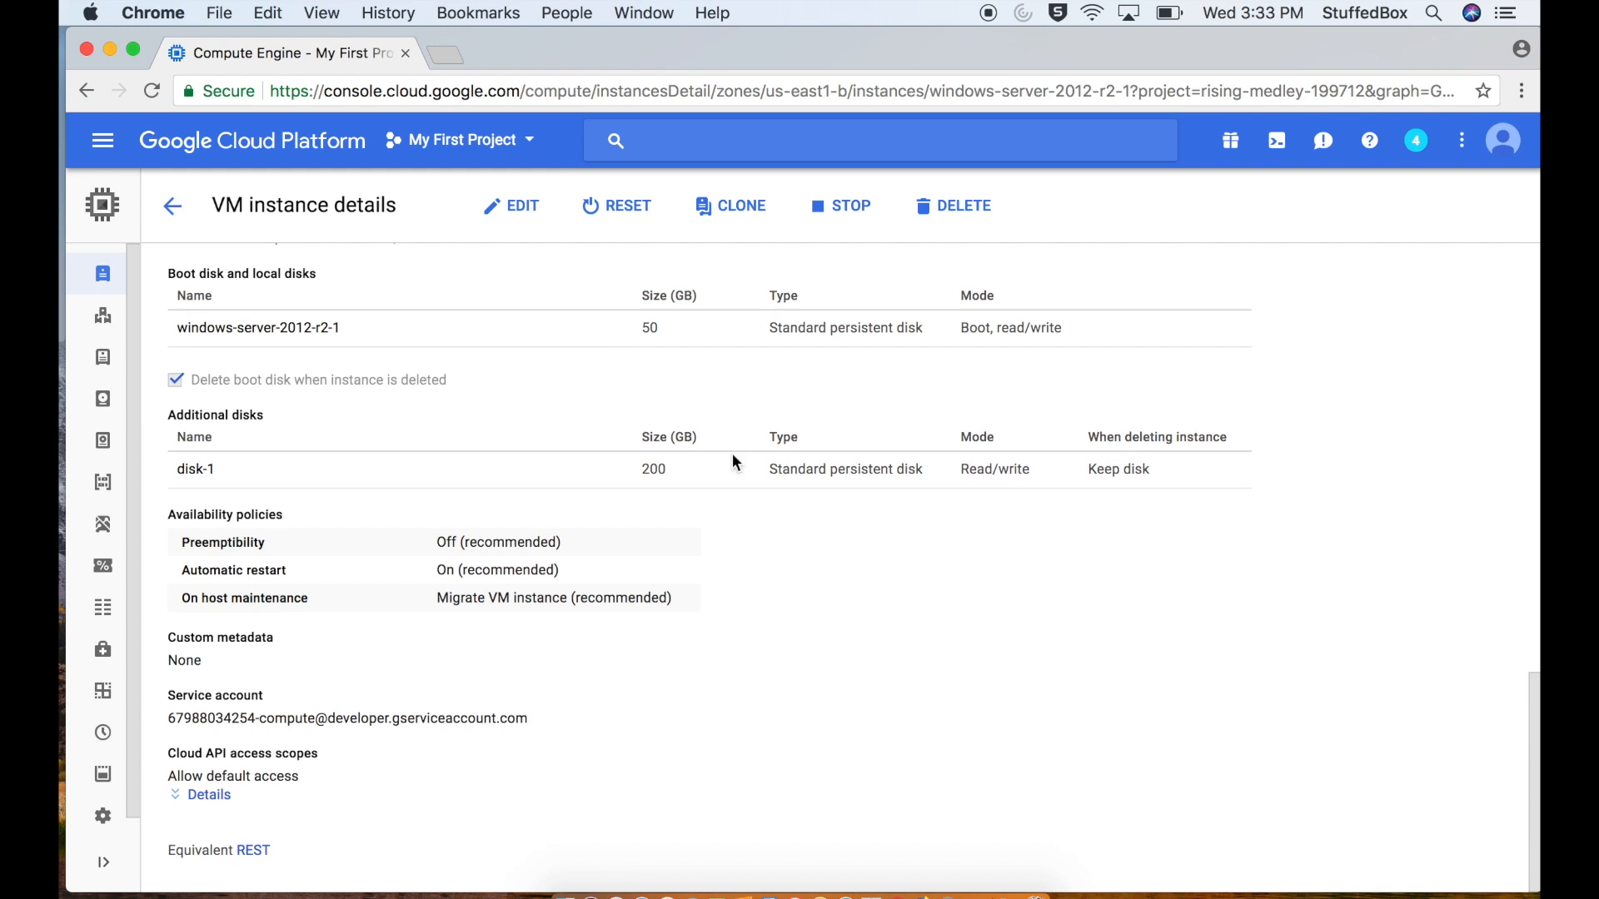
Step: Switch to the Chrome RDP session of the server and check the drives listed in This PC
left_click_drag(792, 36, 788, 194)
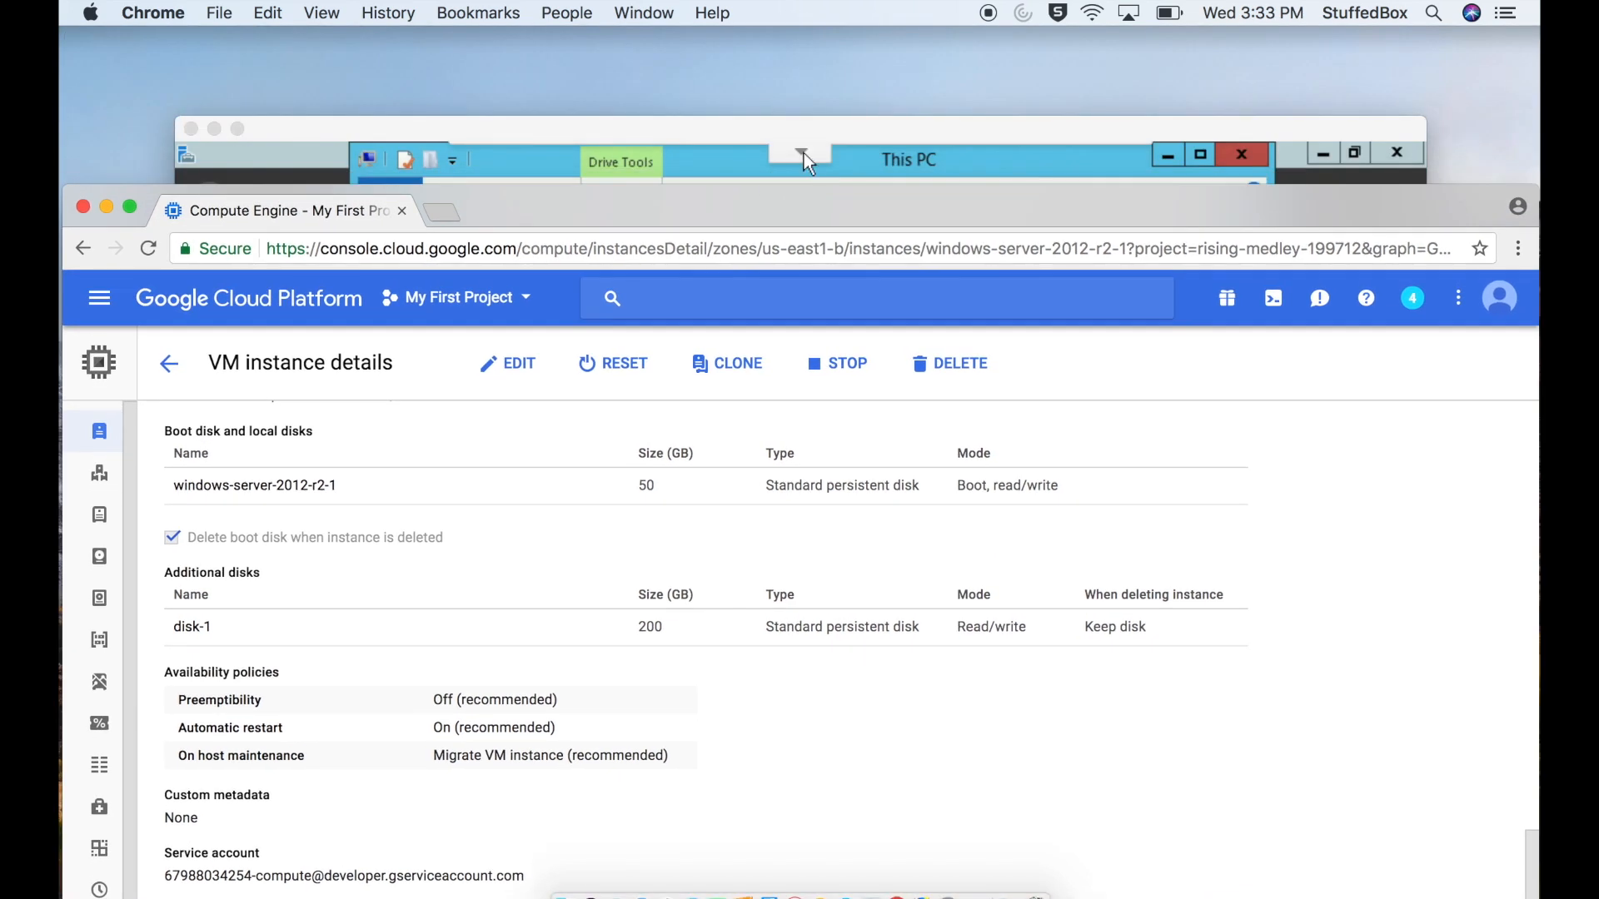
left_click(819, 126)
left_click_drag(819, 126, 807, 30)
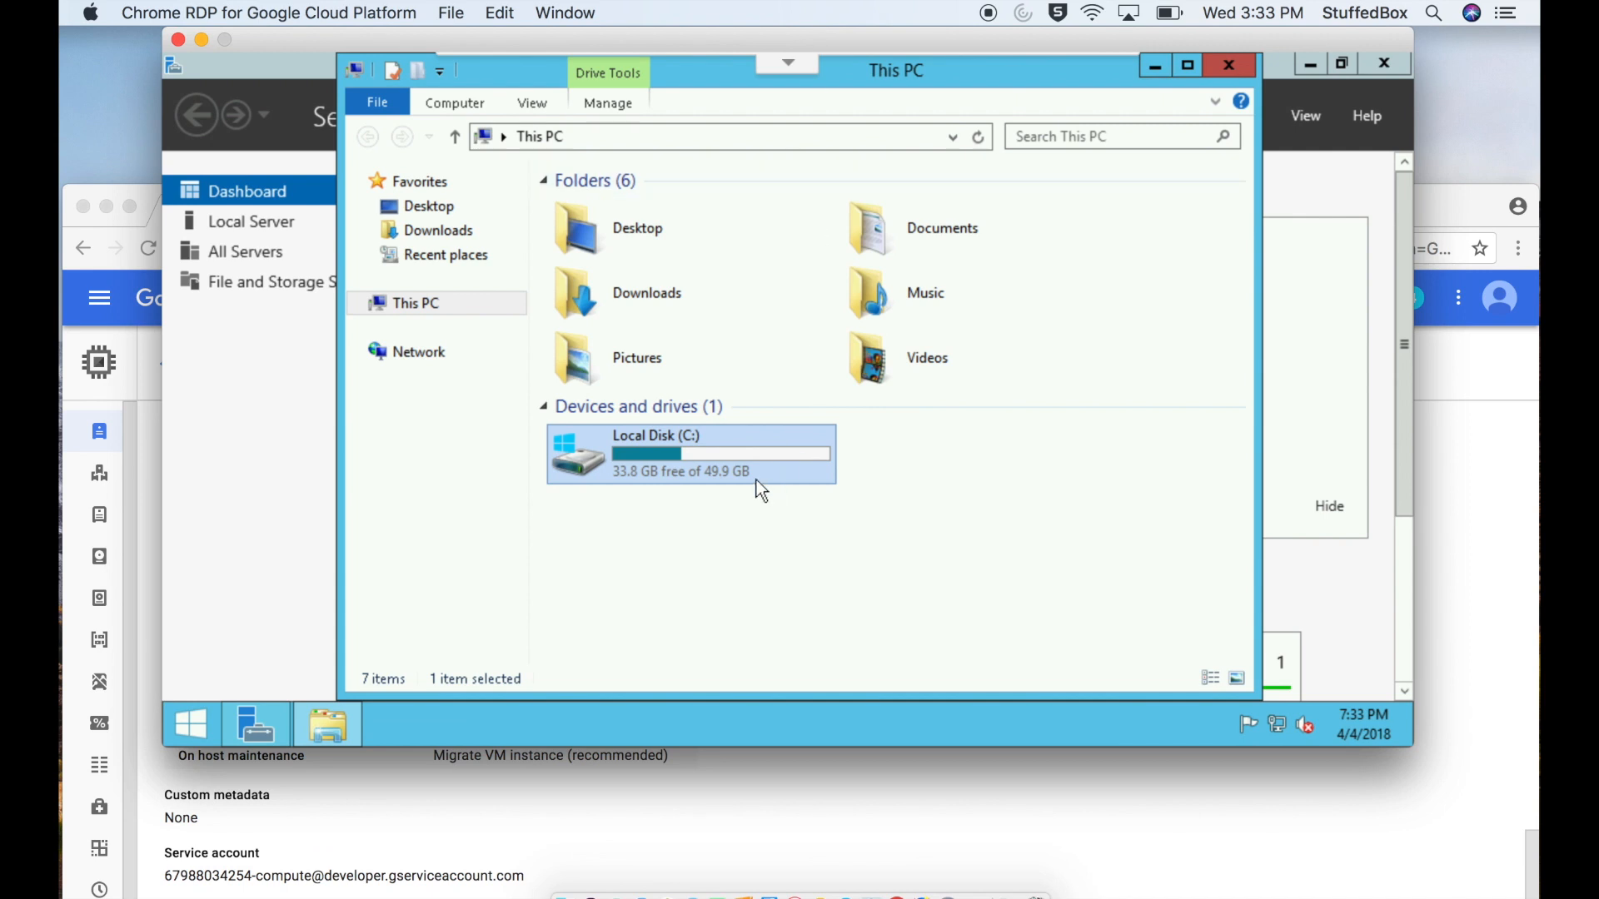
left_click(747, 539)
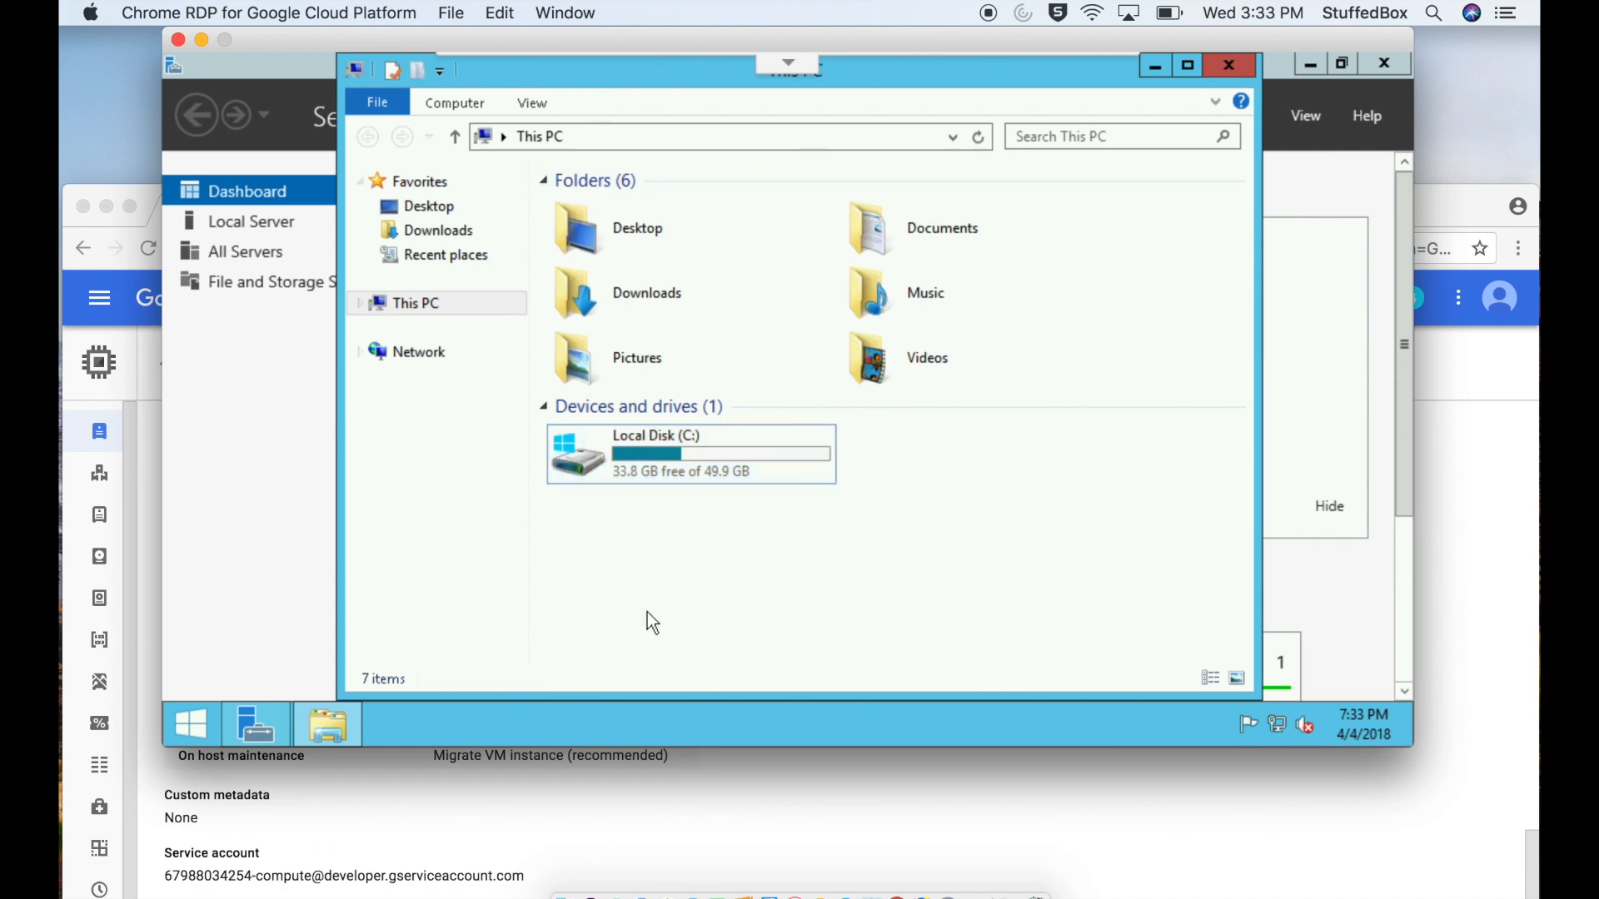
Step: Search the remote server for "disk manage", open the hard disk partitions tool, and initialize Disk 1 with the GPT partition style
left_click(169, 721)
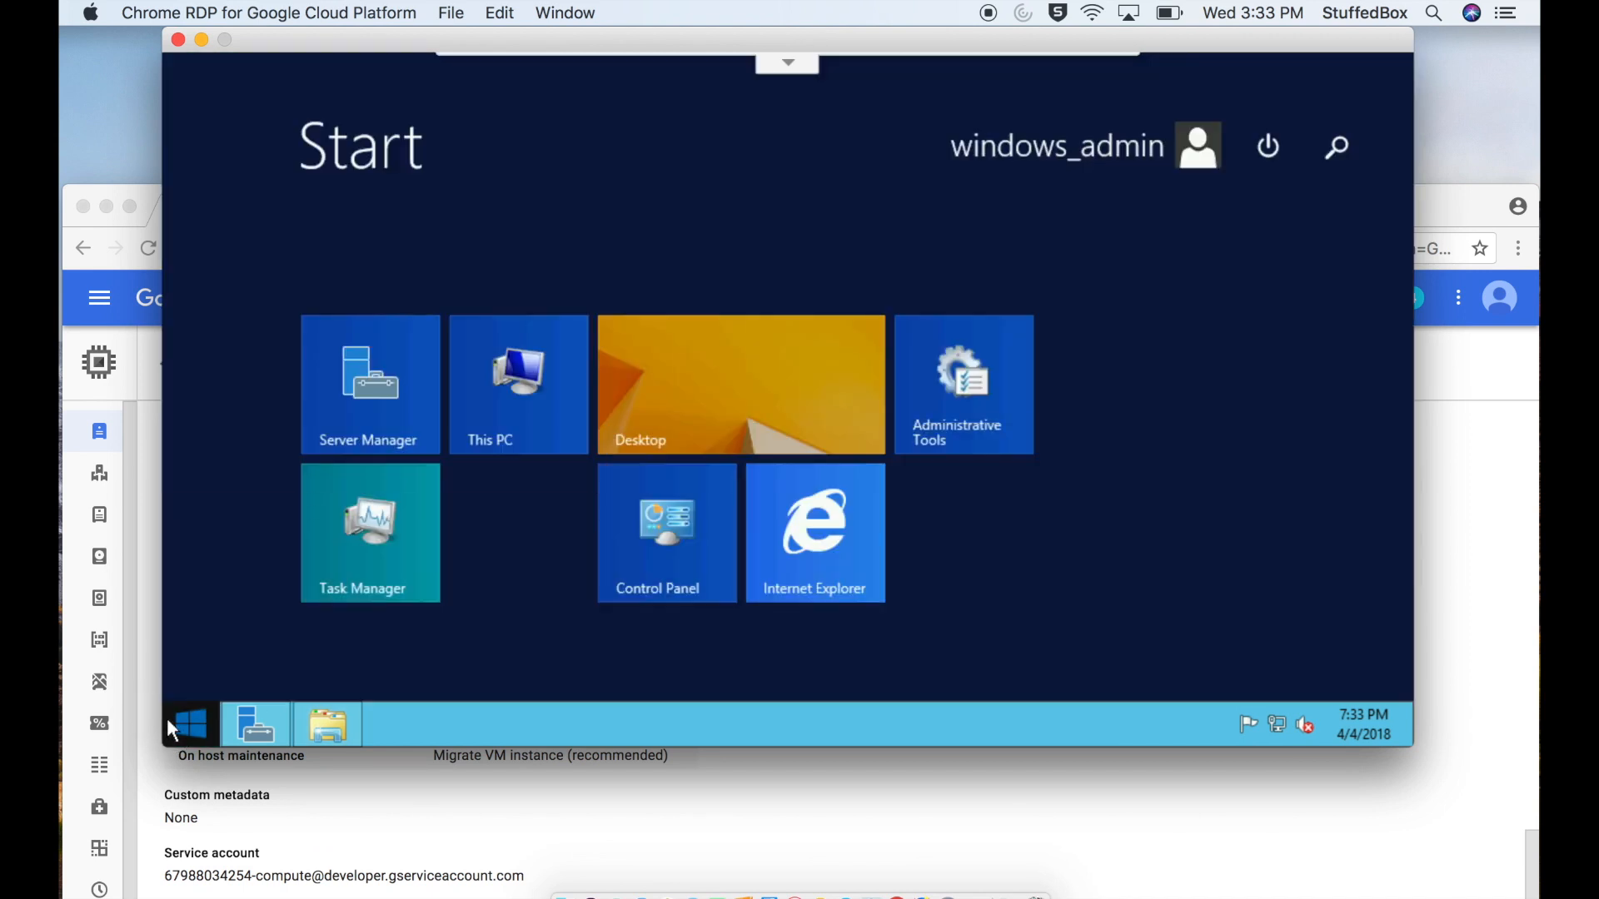
left_click(1337, 147)
type("di")
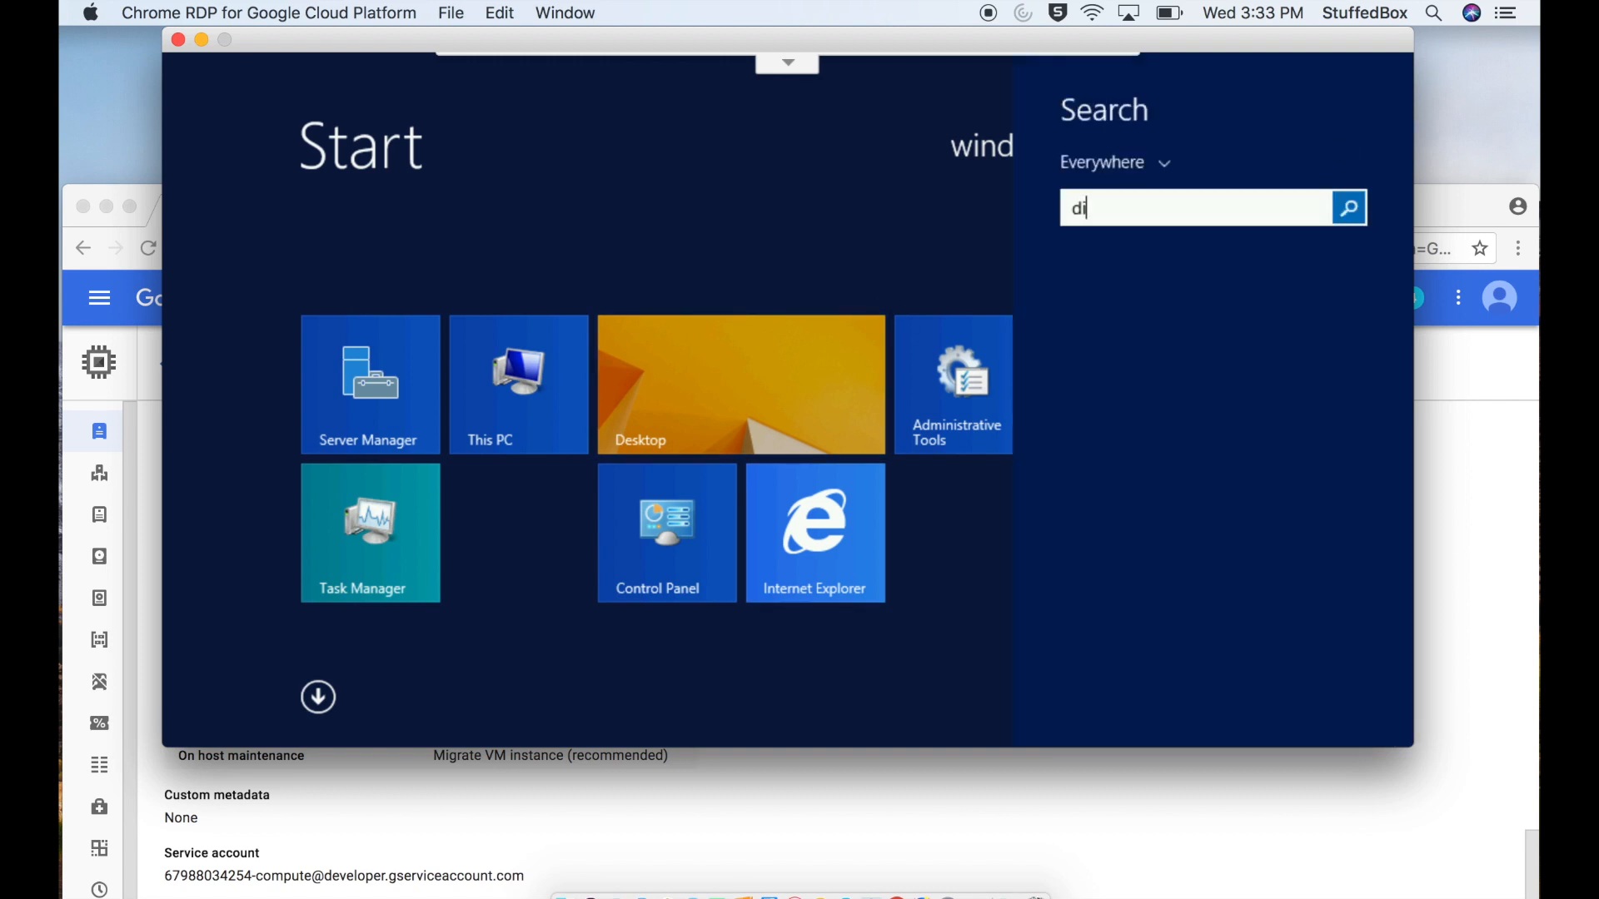
type("sk manage")
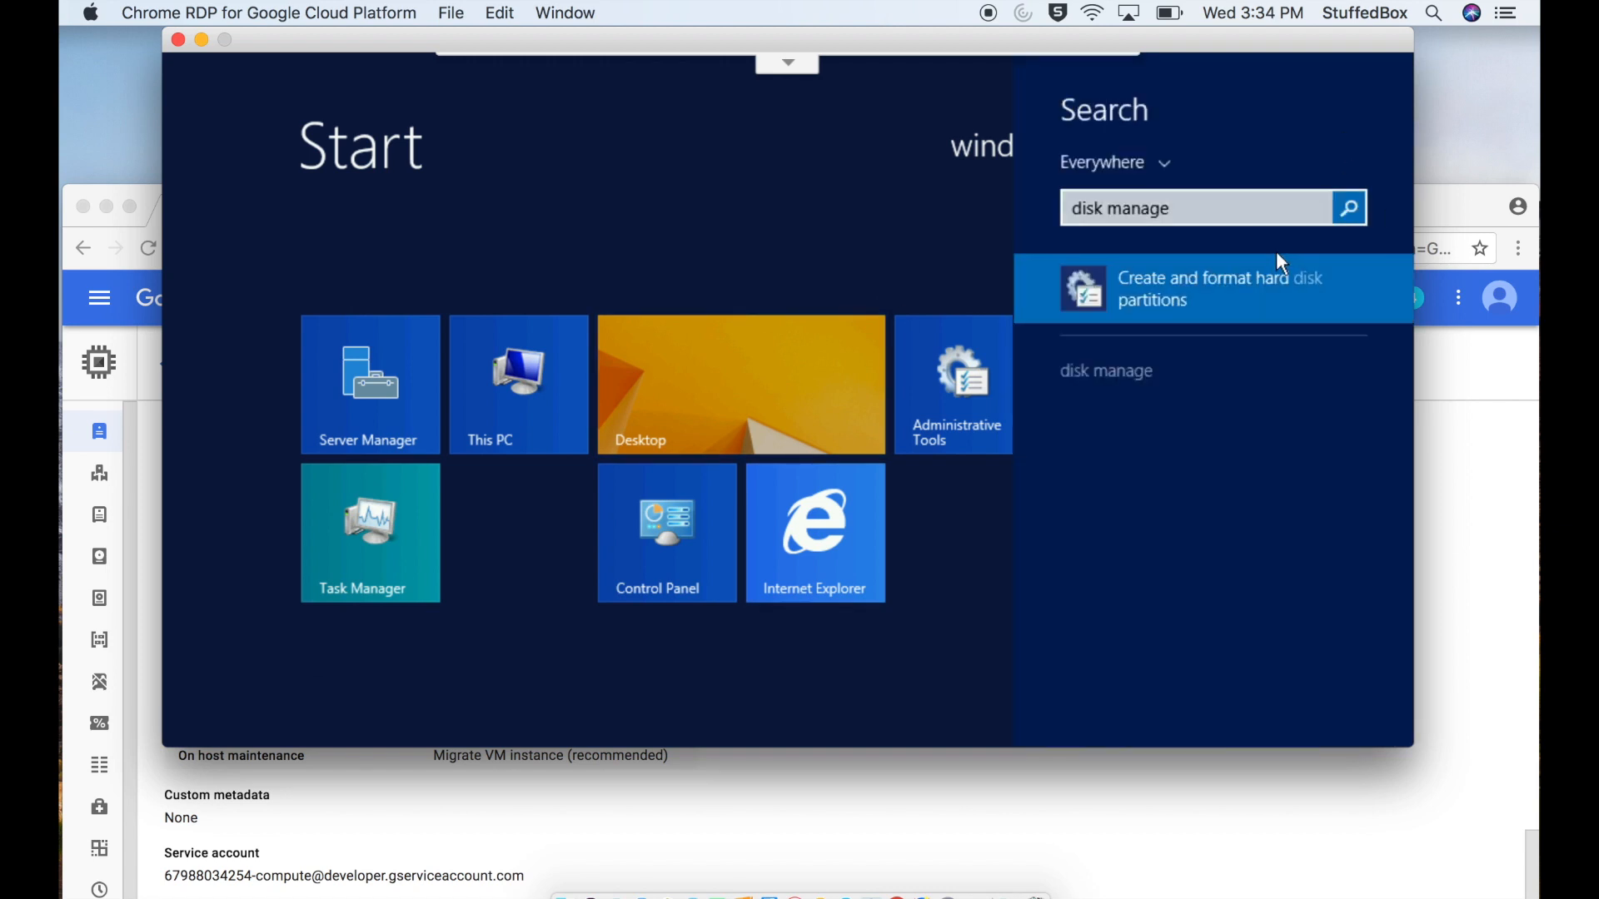
left_click(1171, 300)
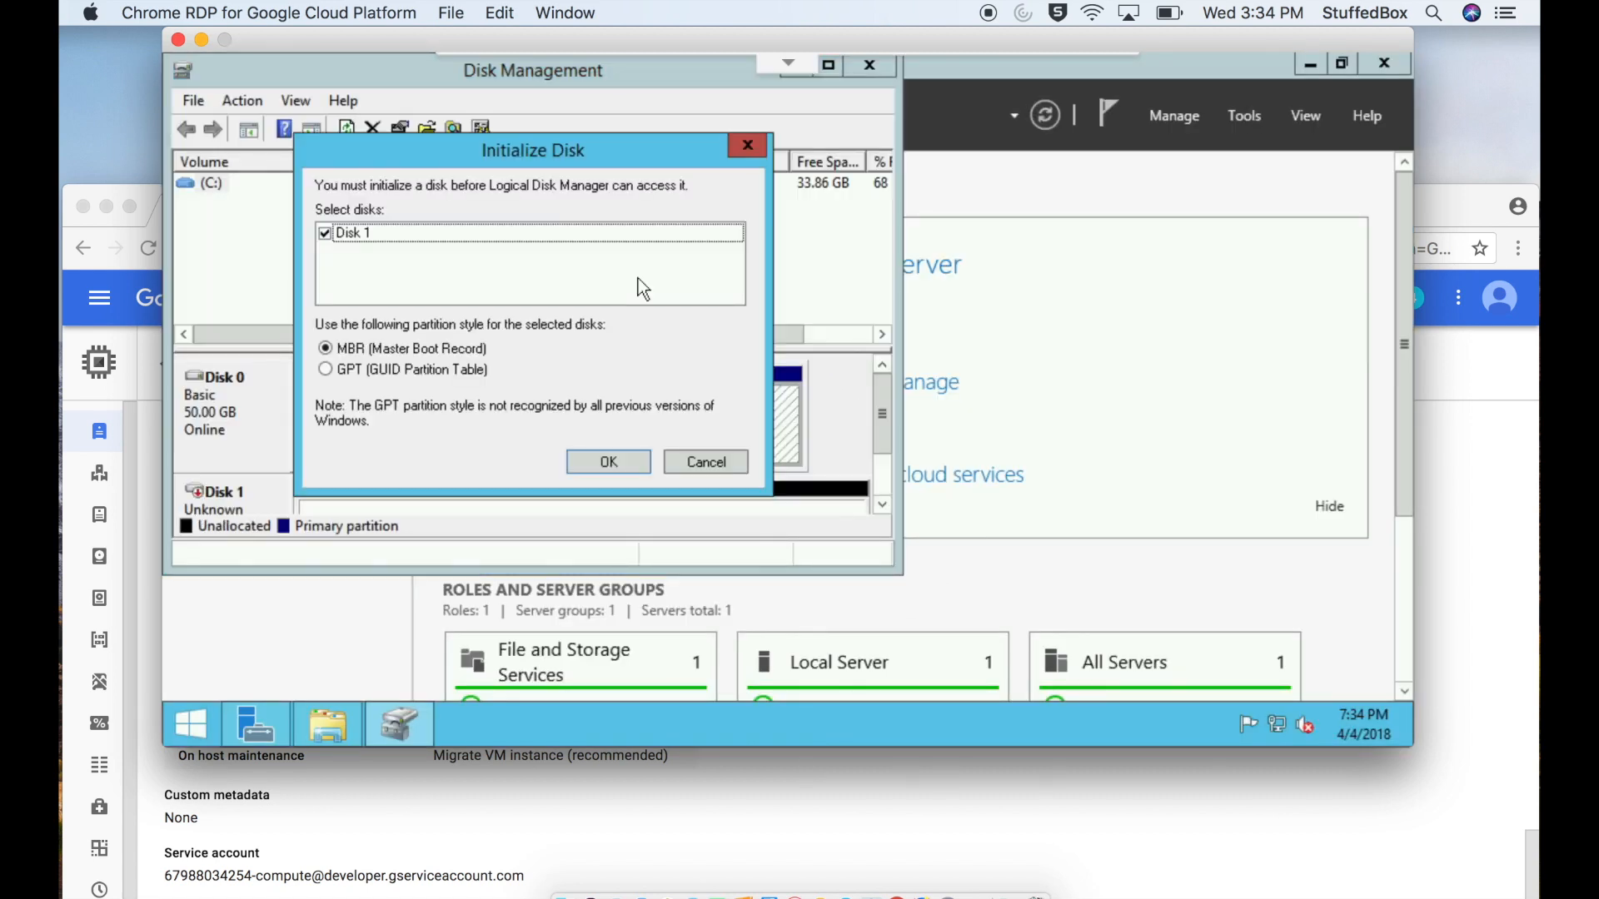
left_click(421, 371)
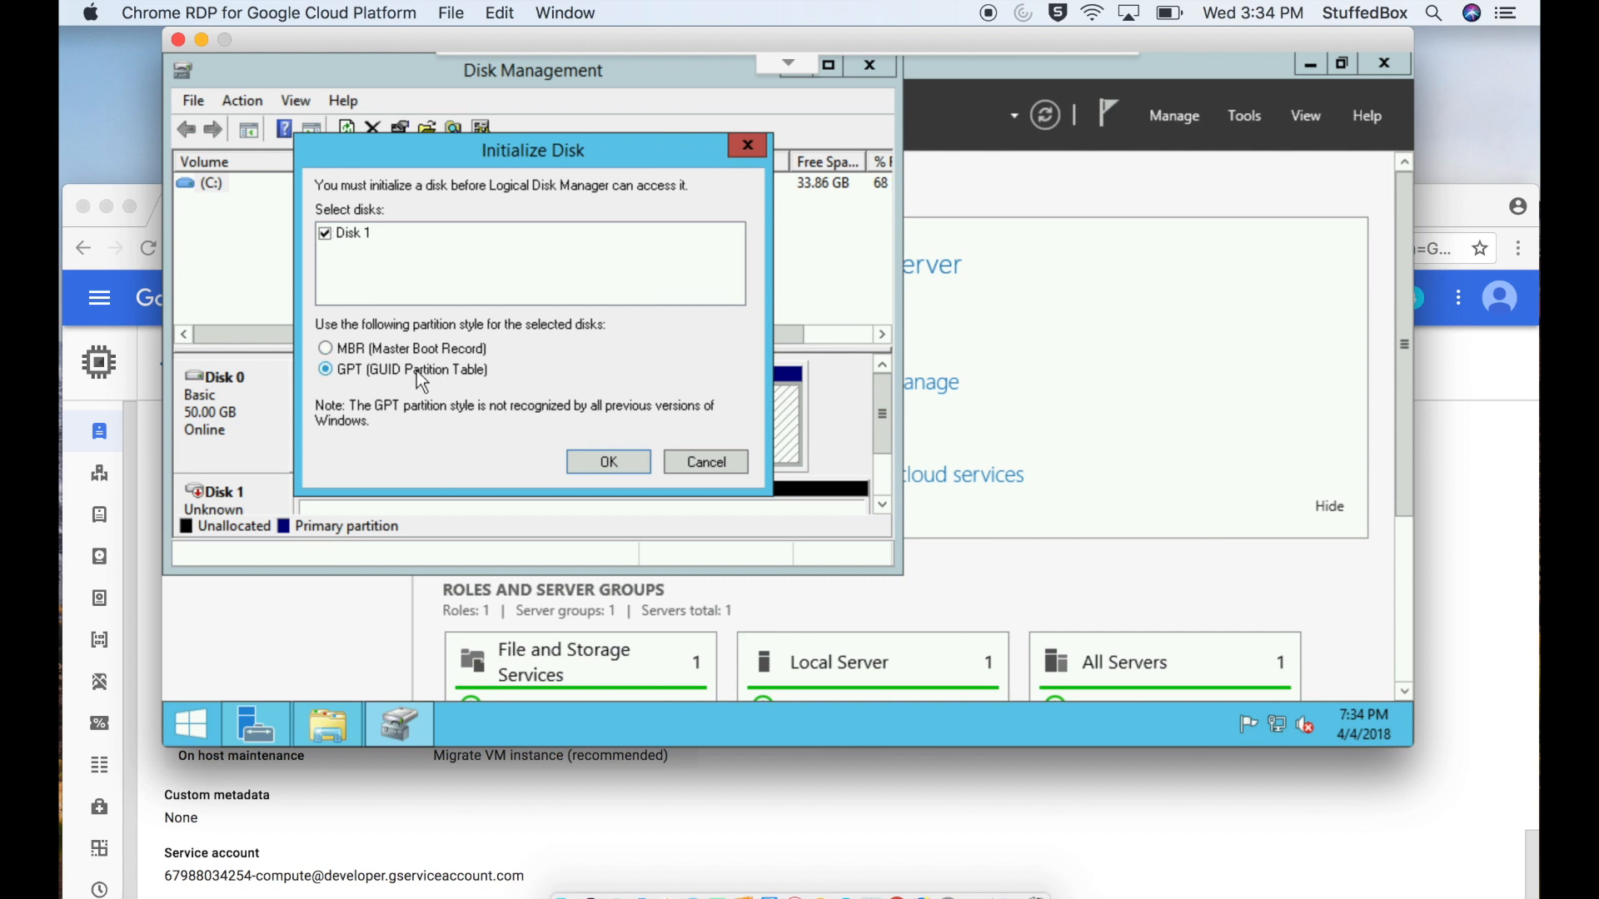
left_click(611, 465)
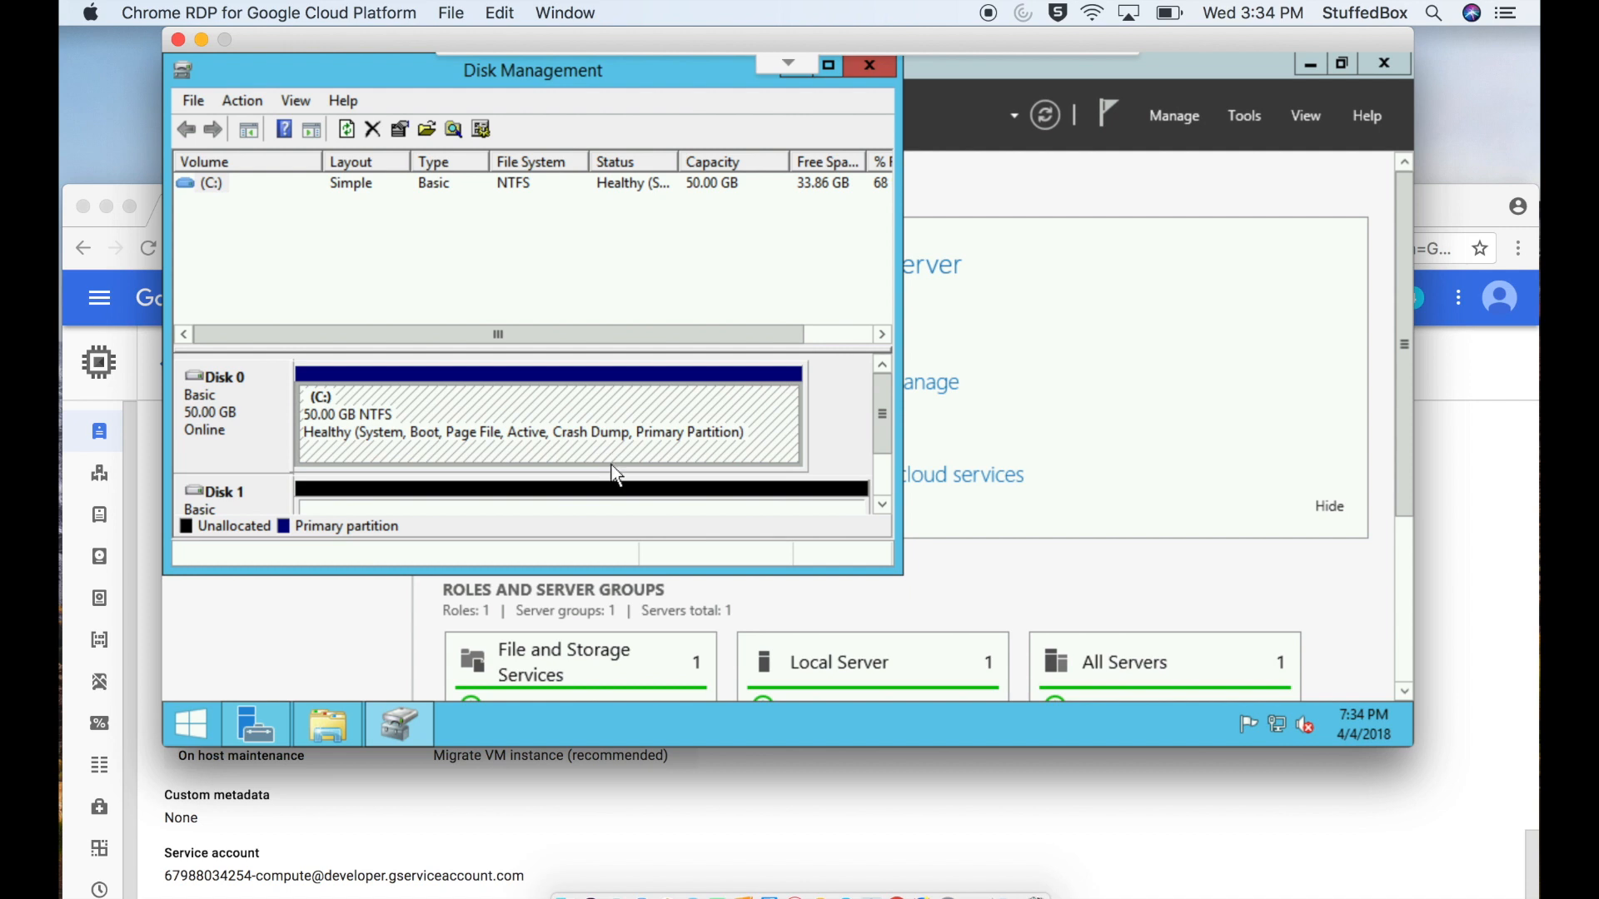
Step: Create a simple volume of 204670 MB on Disk 1 with drive letter D, quick-formatted as NTFS and labelled New Volume
left_click(883, 504)
left_click_drag(886, 466, 885, 388)
left_click_drag(895, 580, 1069, 687)
right_click(739, 546)
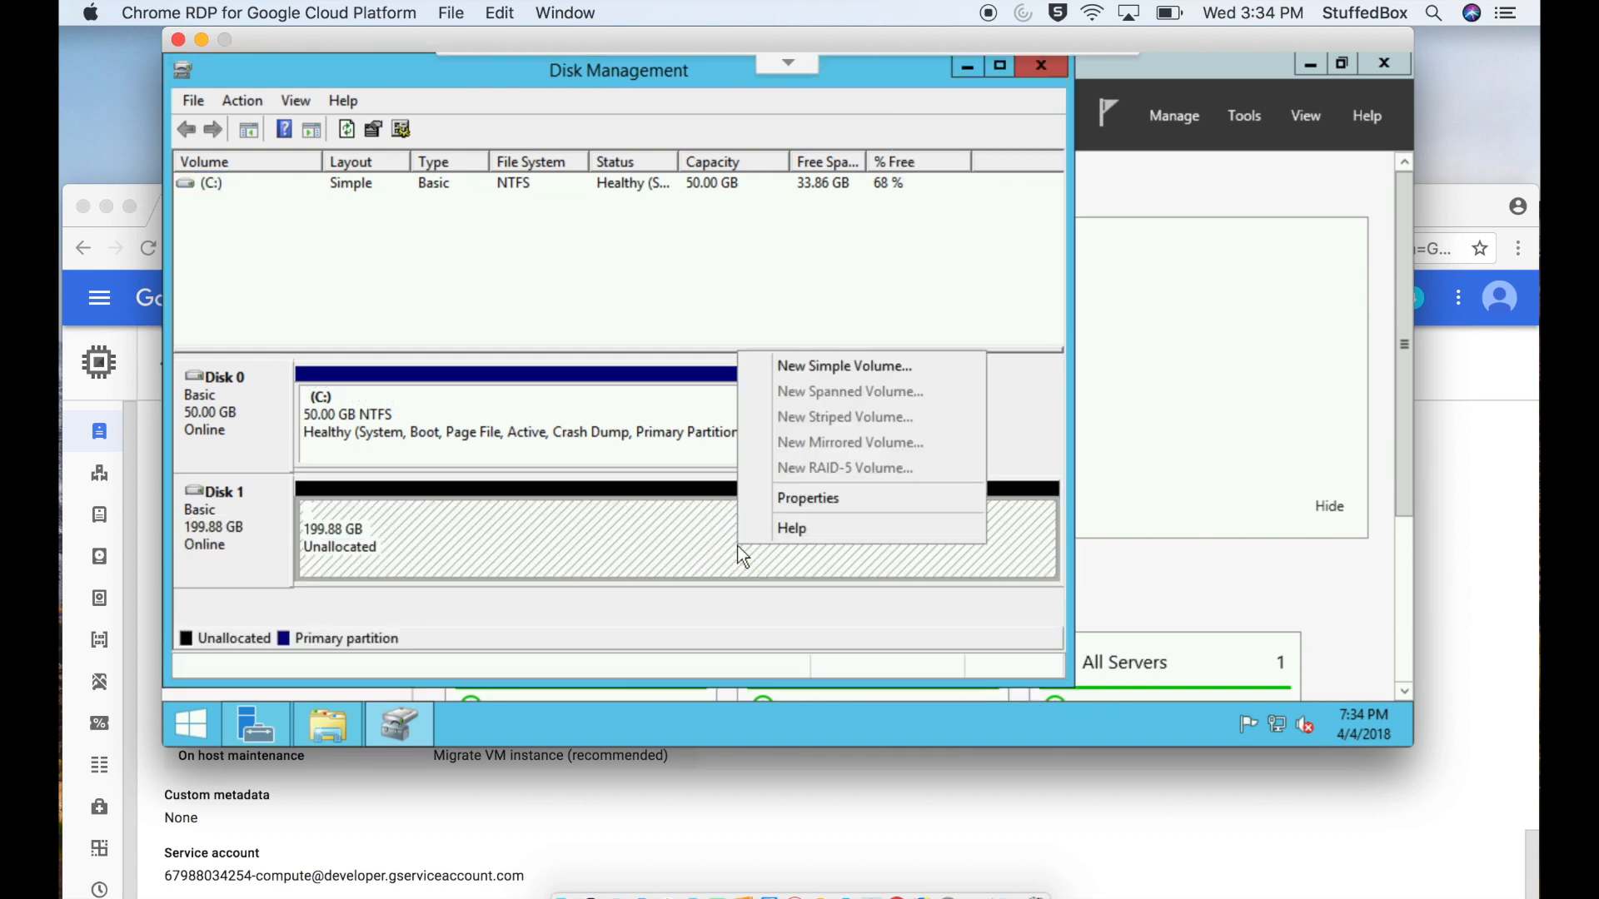
left_click(869, 368)
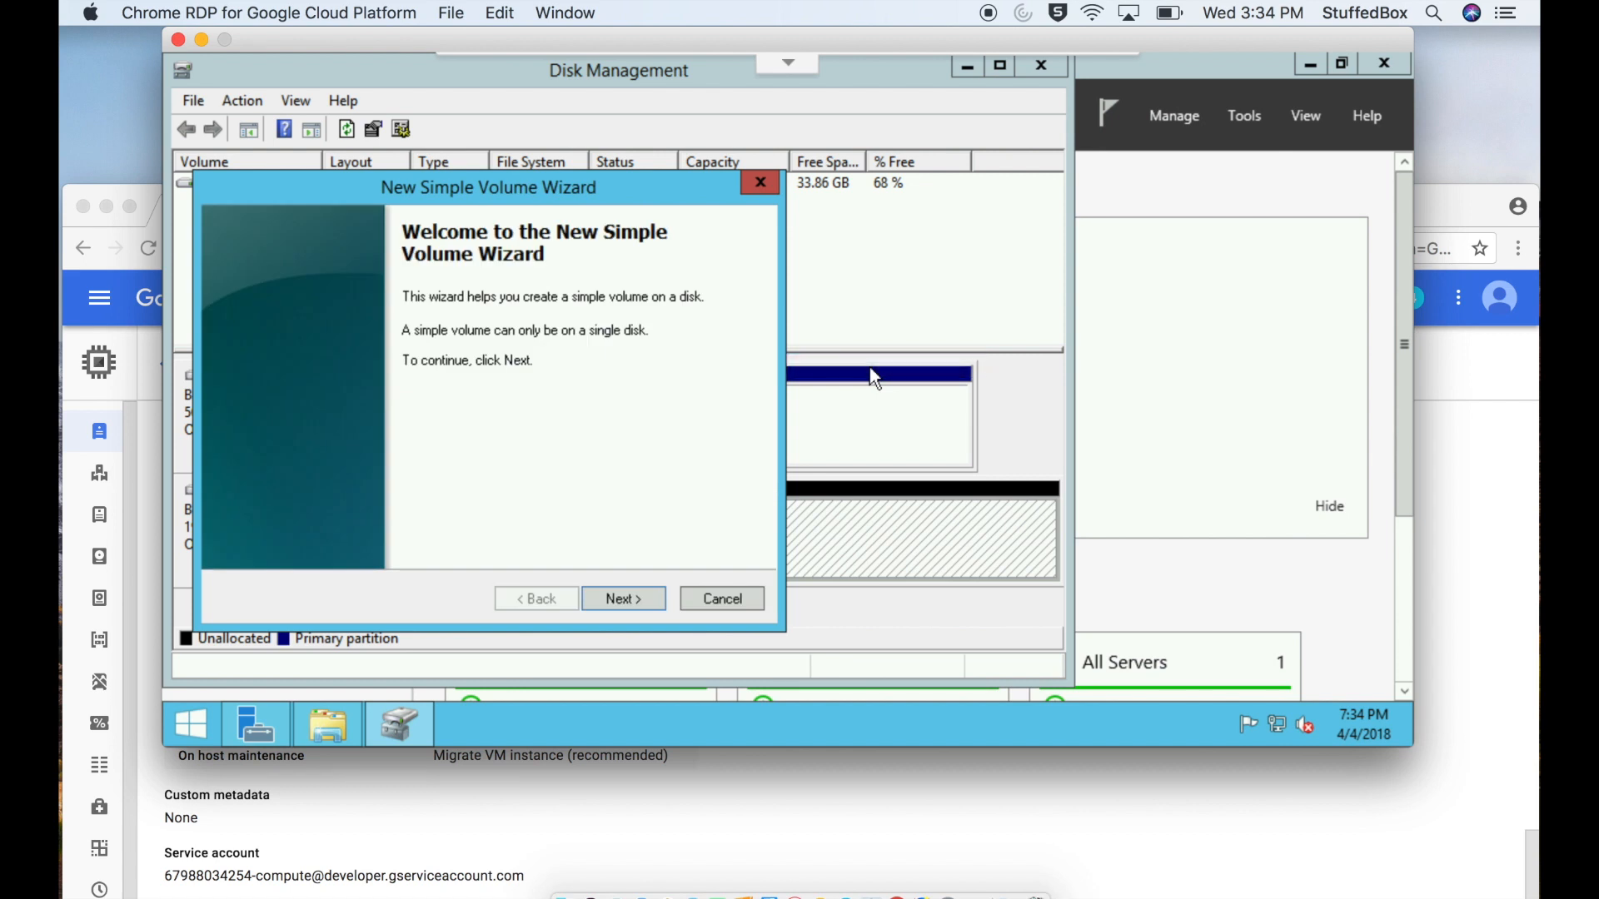
left_click(641, 596)
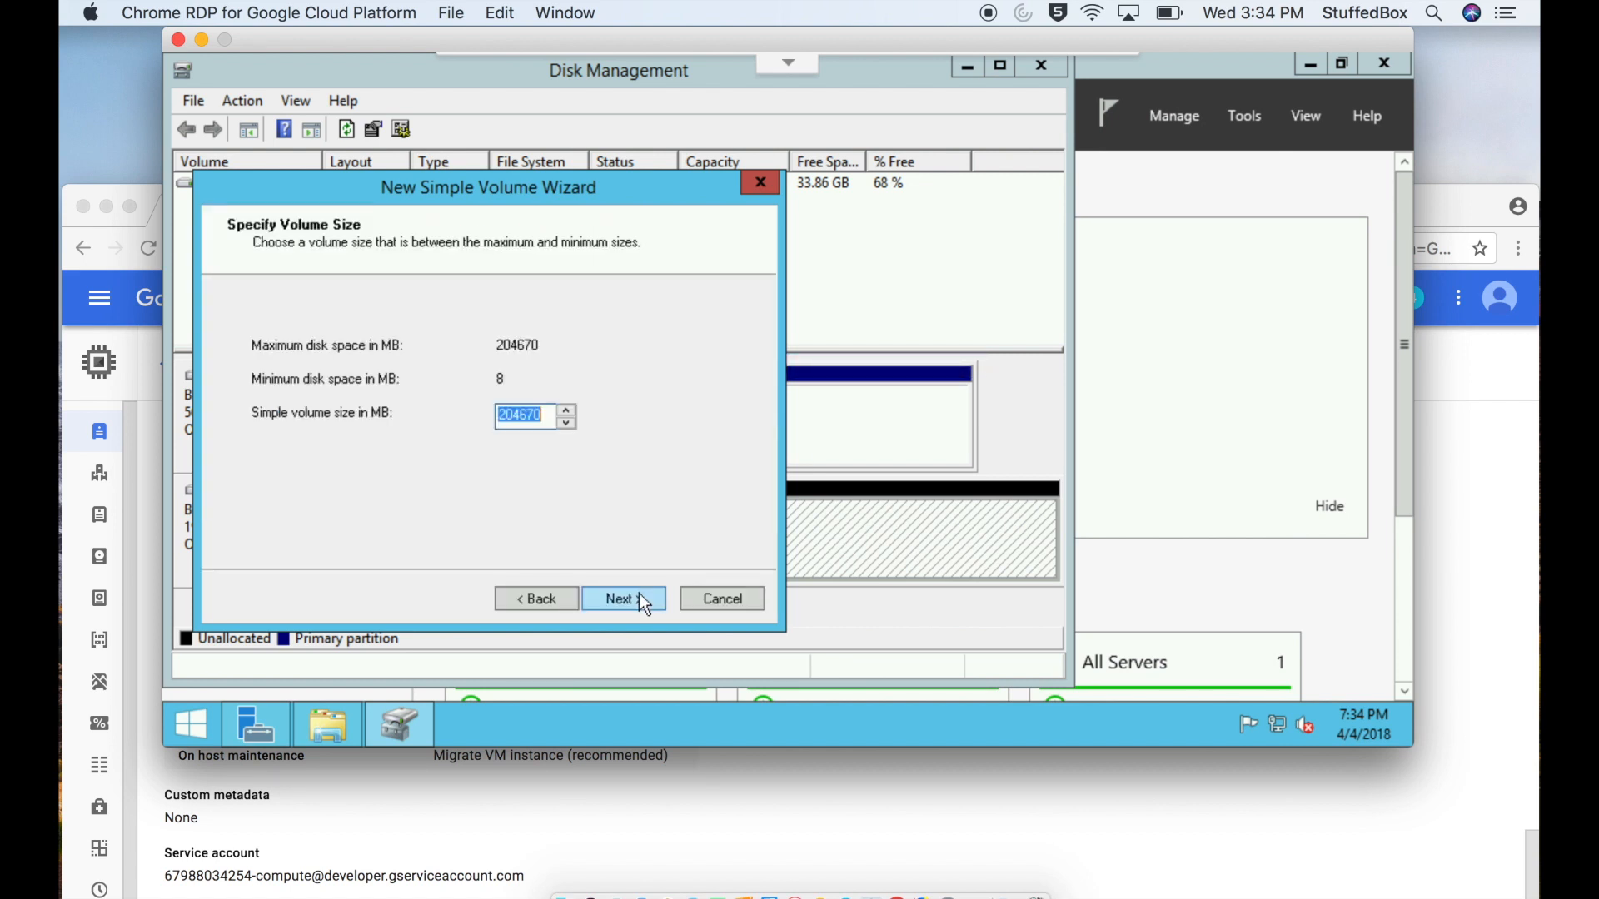
left_click(639, 594)
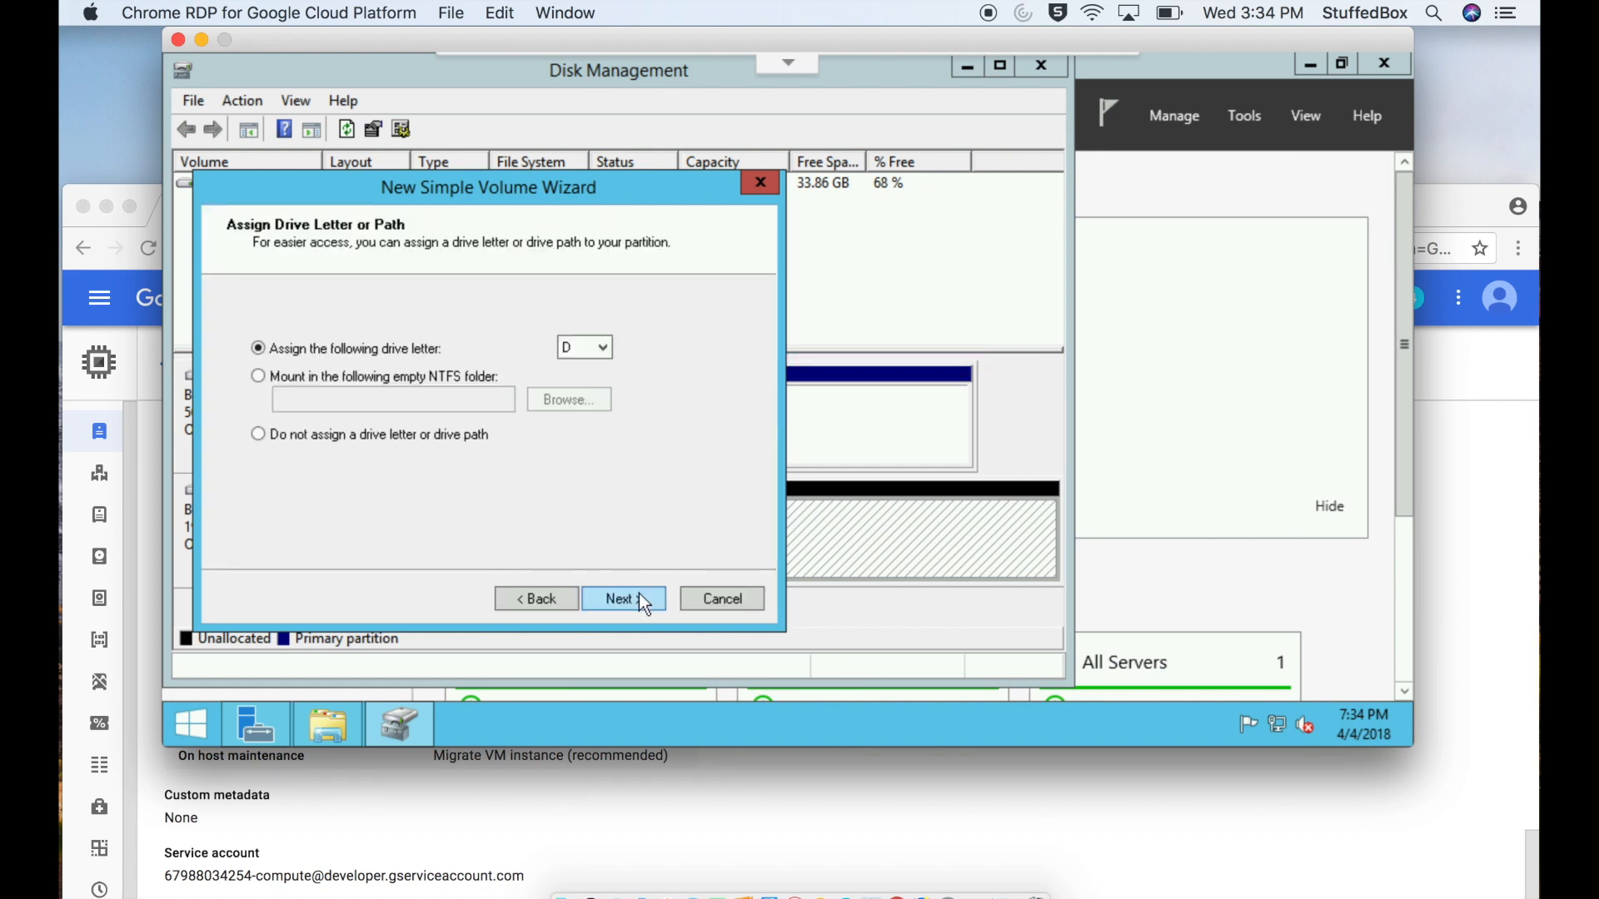
left_click(639, 594)
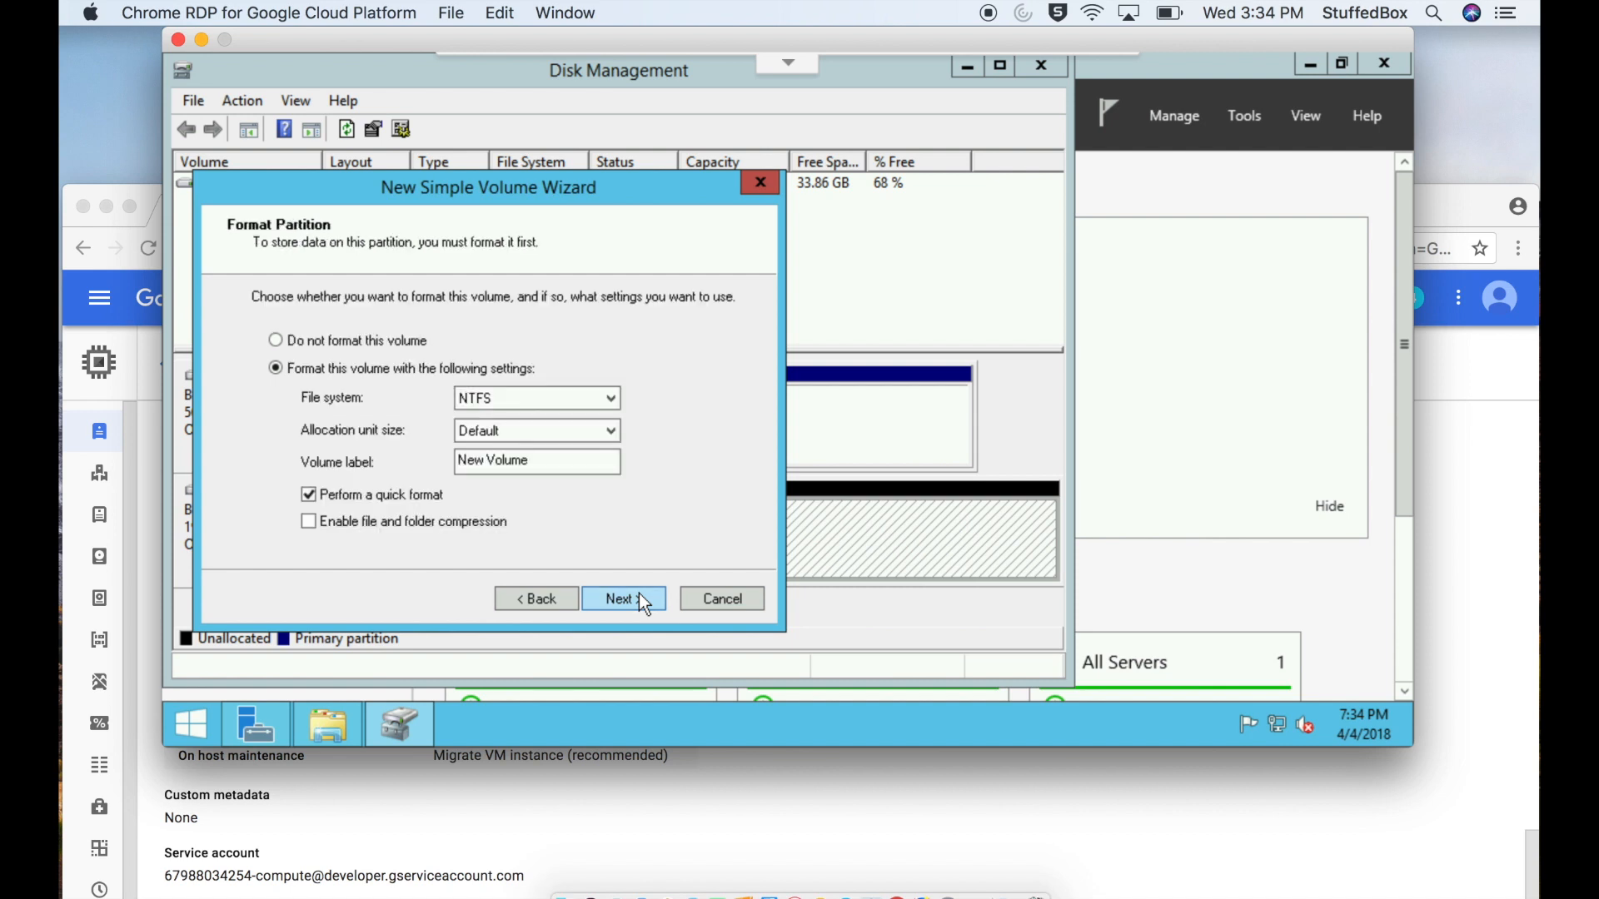
left_click(638, 596)
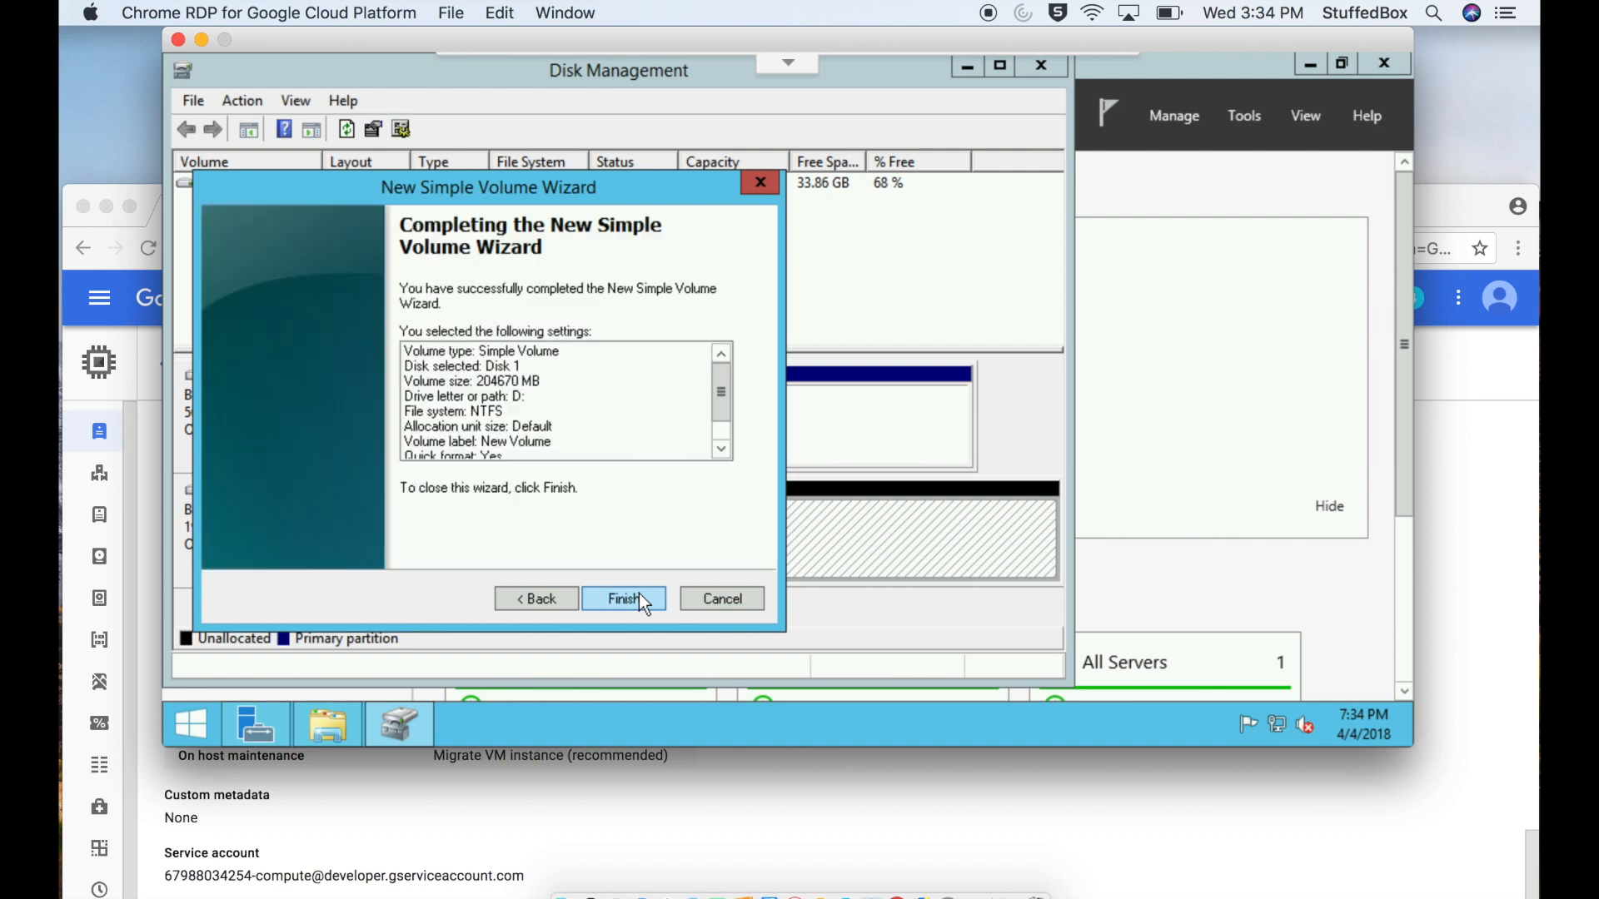
left_click(639, 594)
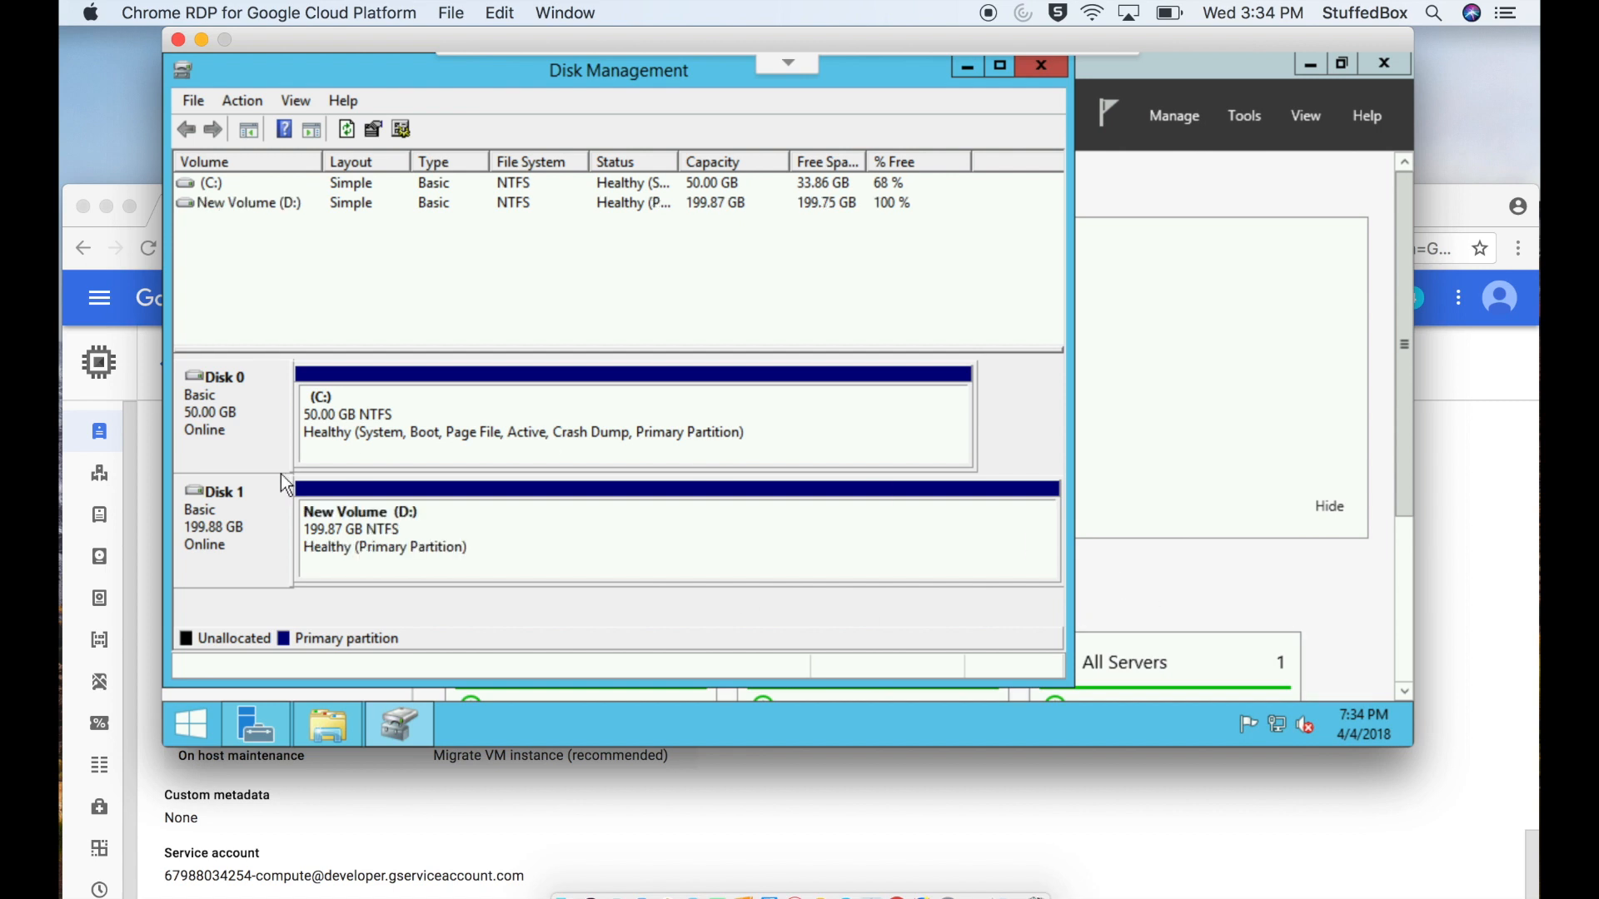
Step: Open This PC on the remote server and check the New Volume (D:) drive
left_click(187, 708)
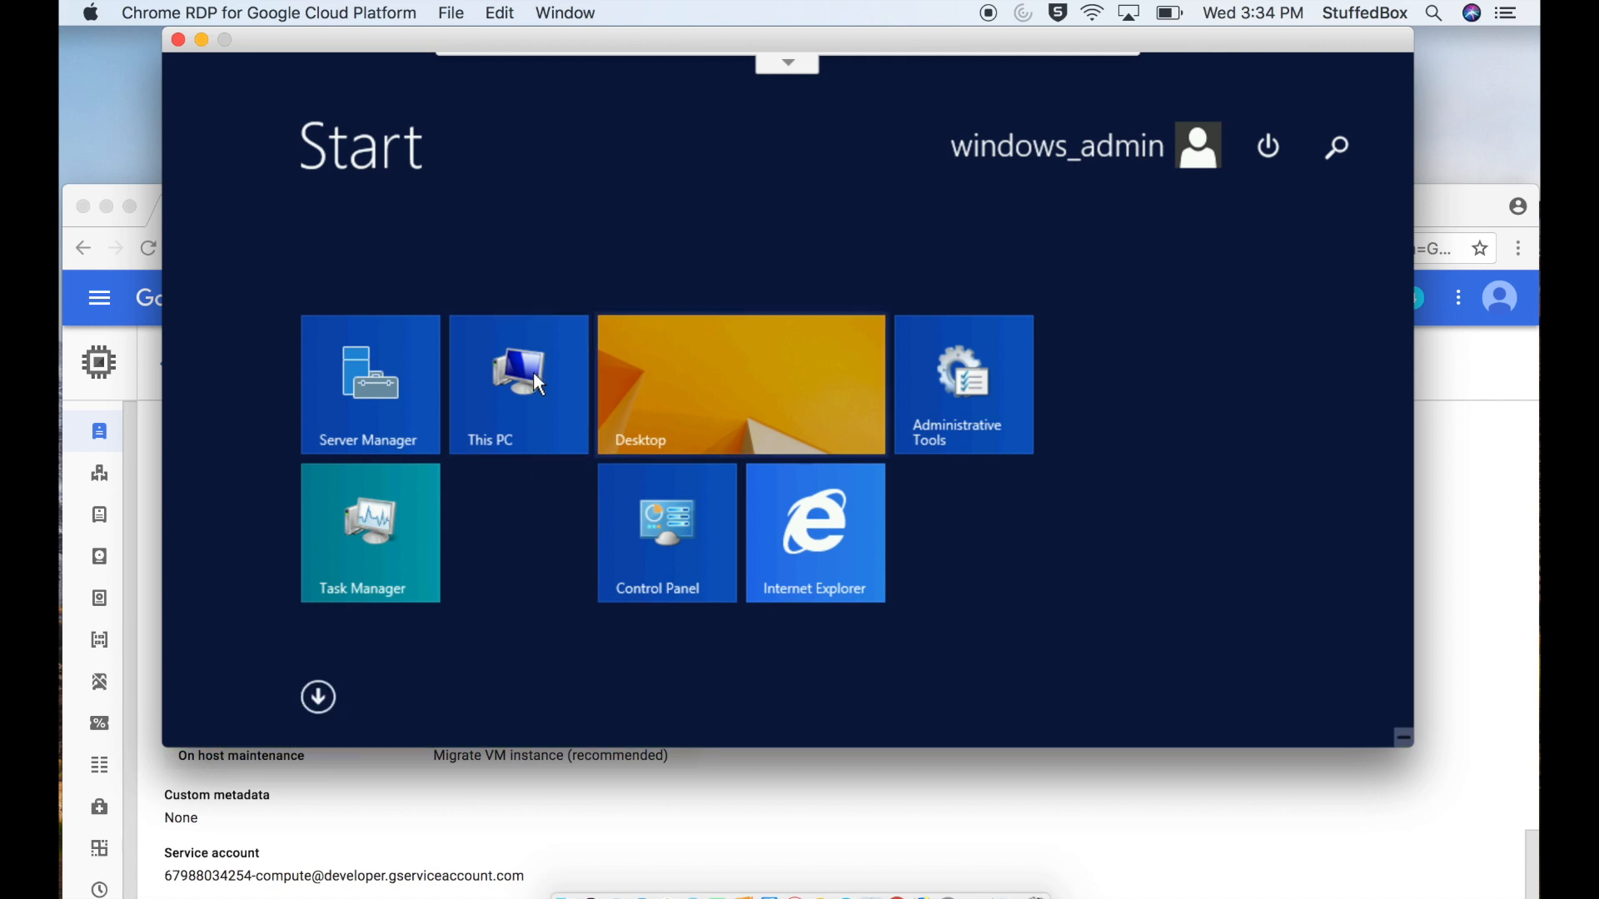
left_click(533, 372)
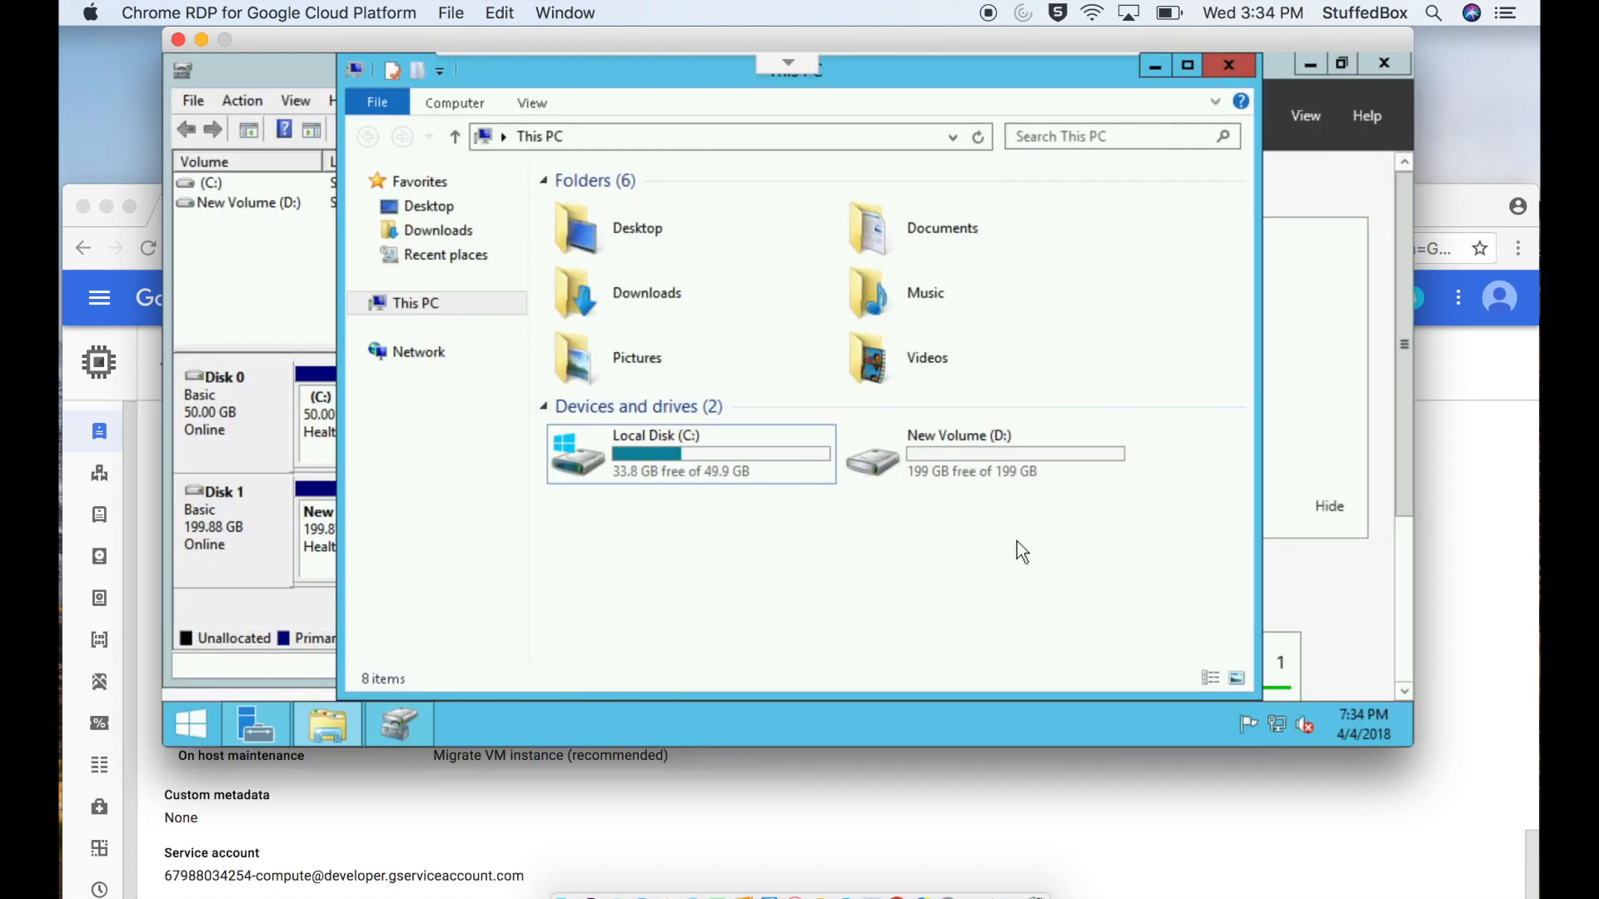
left_click(1011, 456)
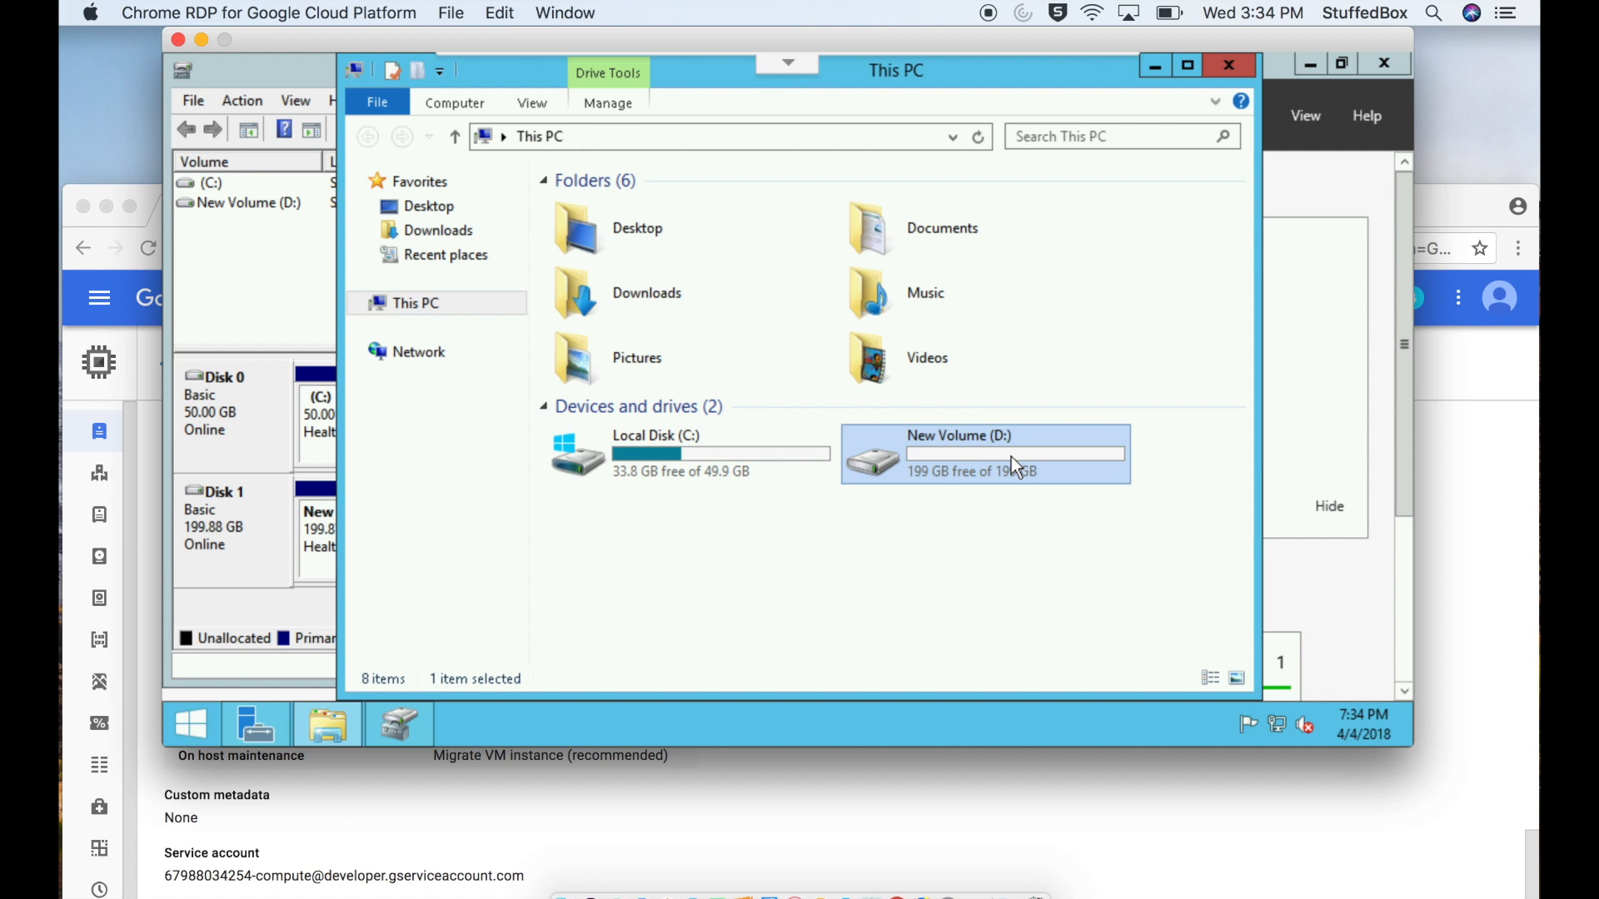
Step: Close the This PC and Disk Management windows and shut down the remote server with the reason Other (Unplanned)
left_click(1230, 65)
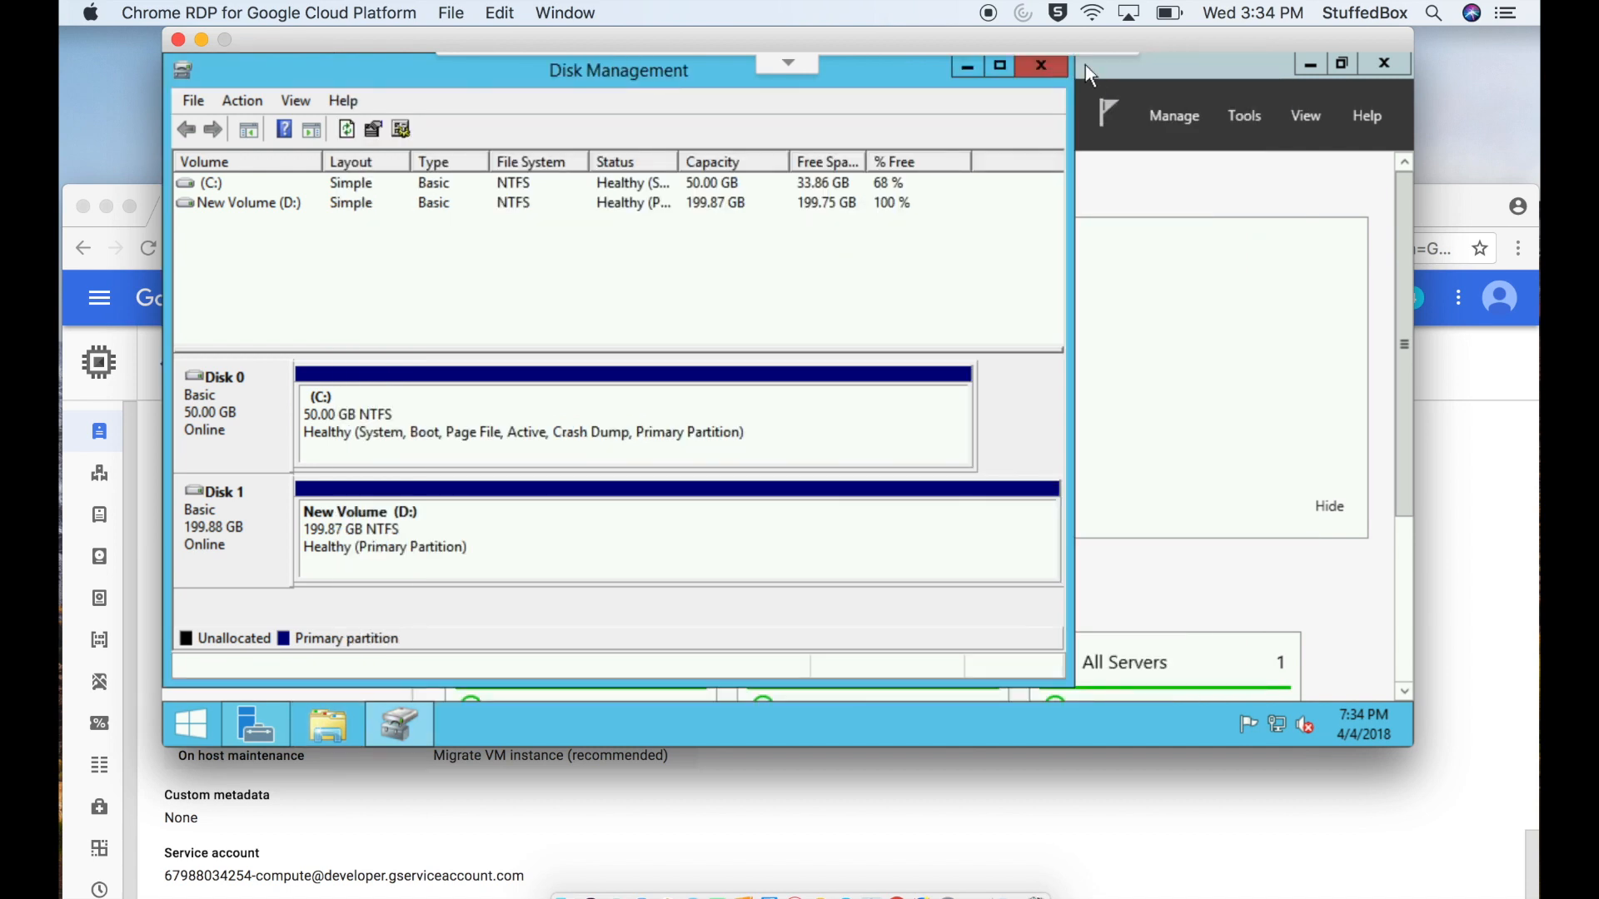
left_click(1047, 73)
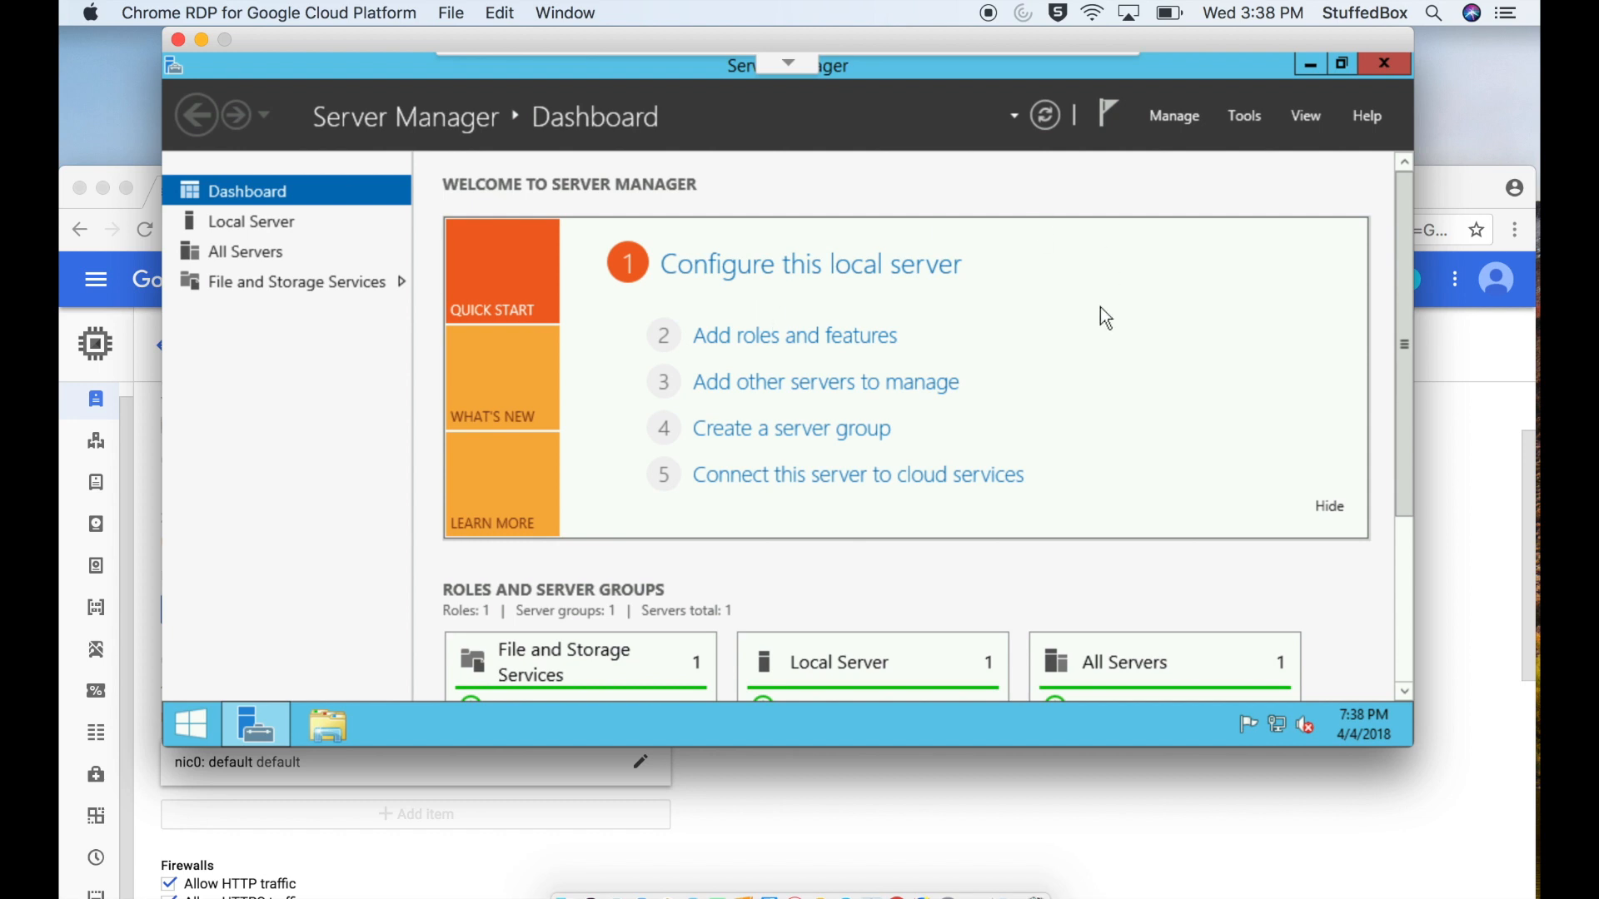
left_click(185, 735)
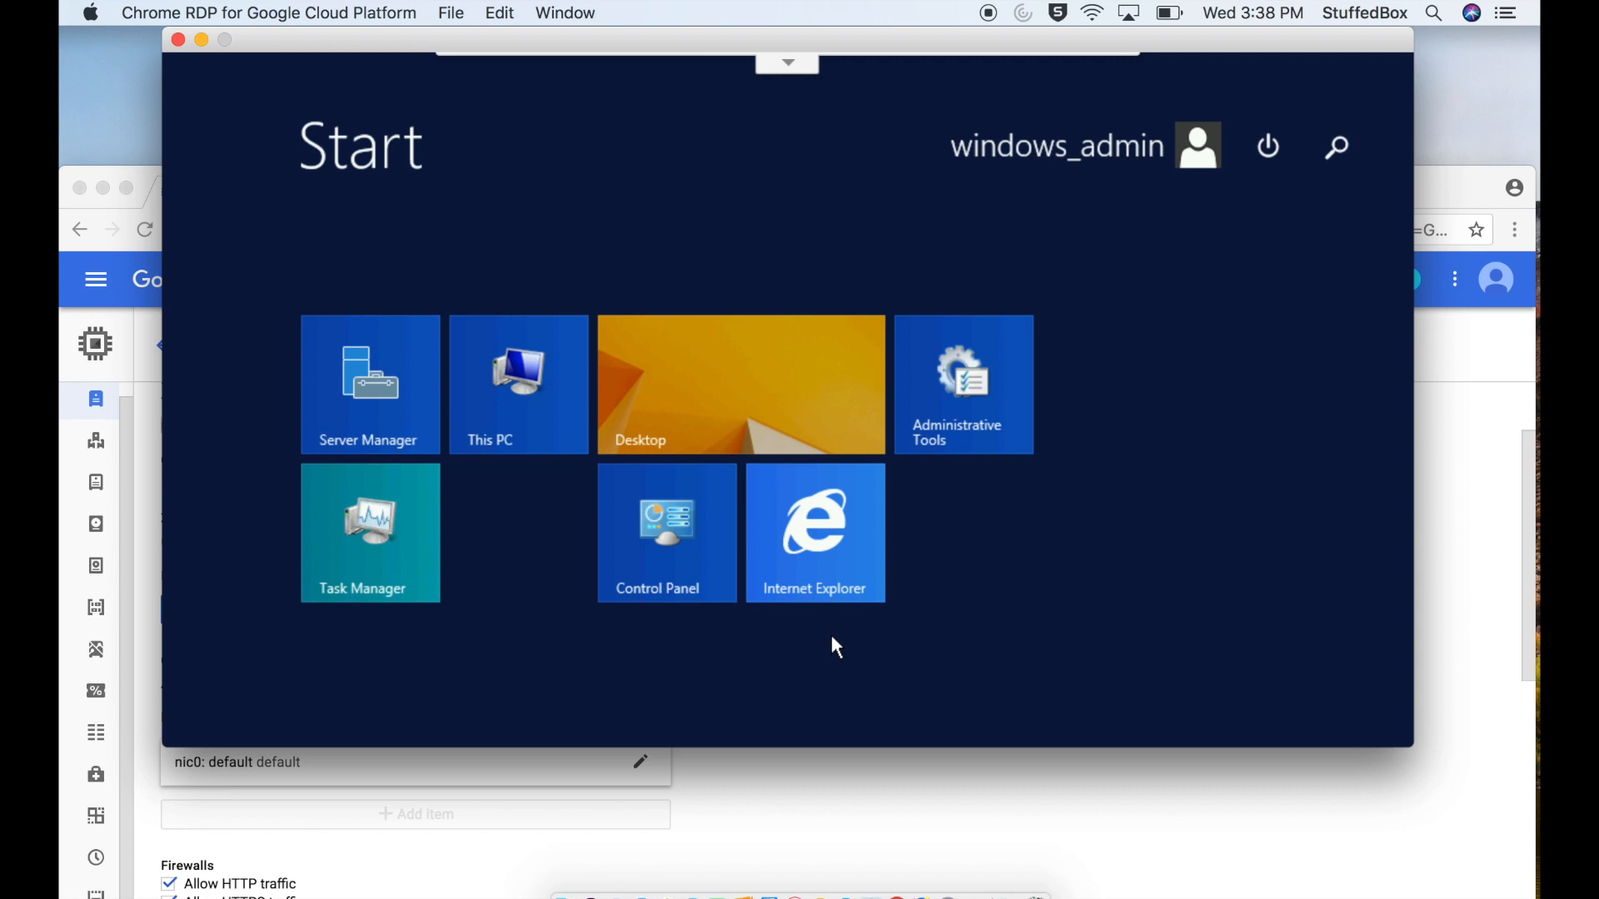
left_click(1269, 146)
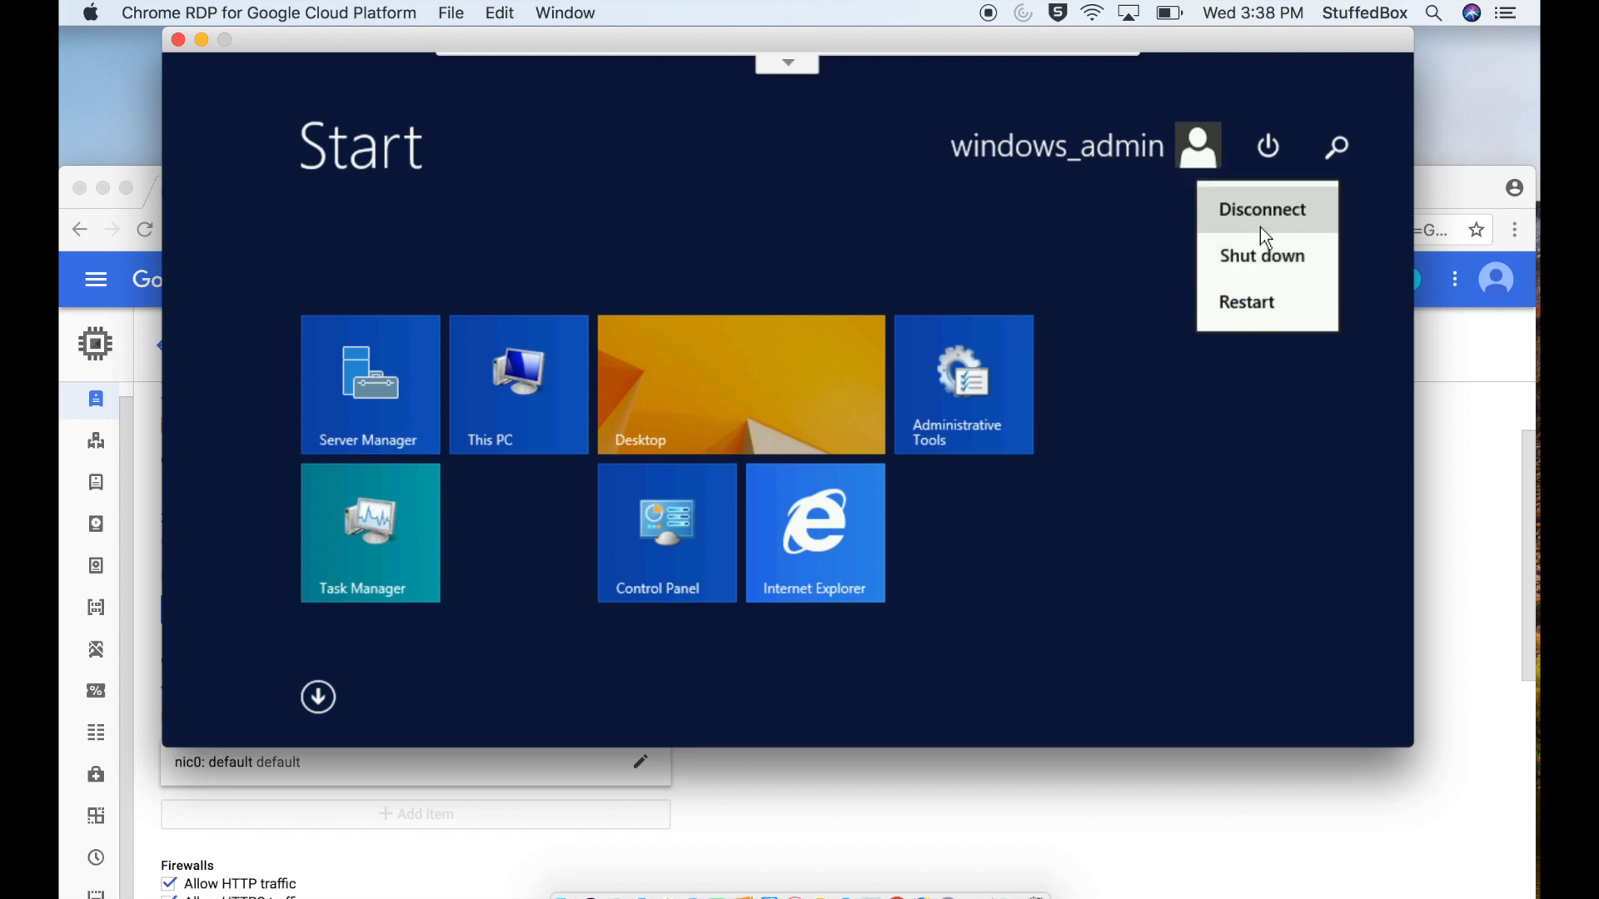
left_click(1265, 258)
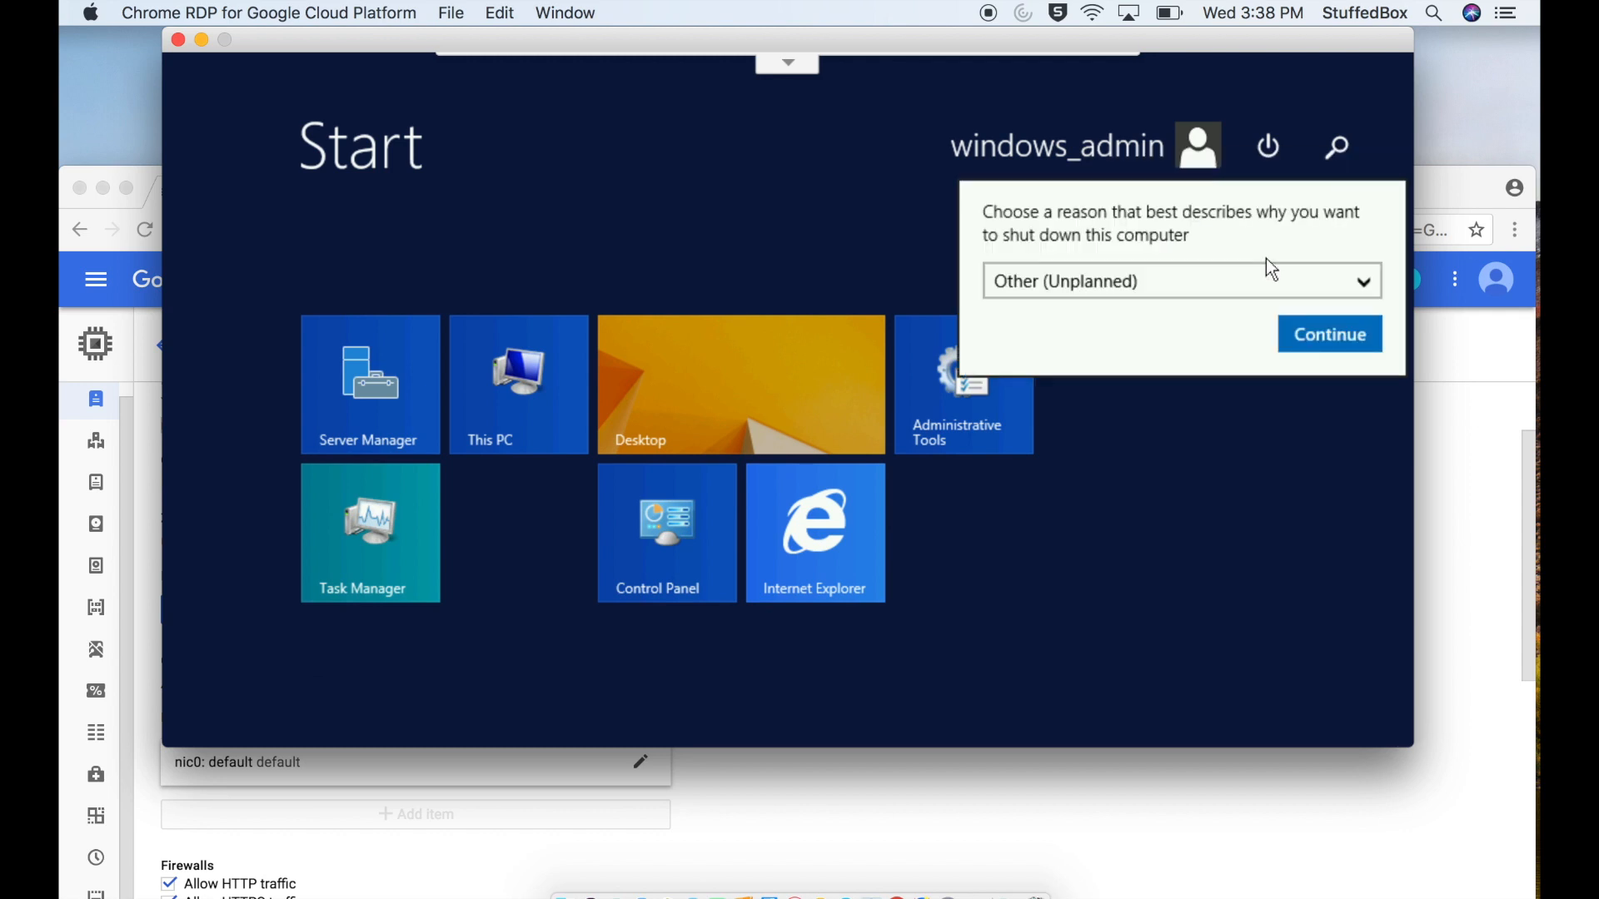
left_click(1316, 344)
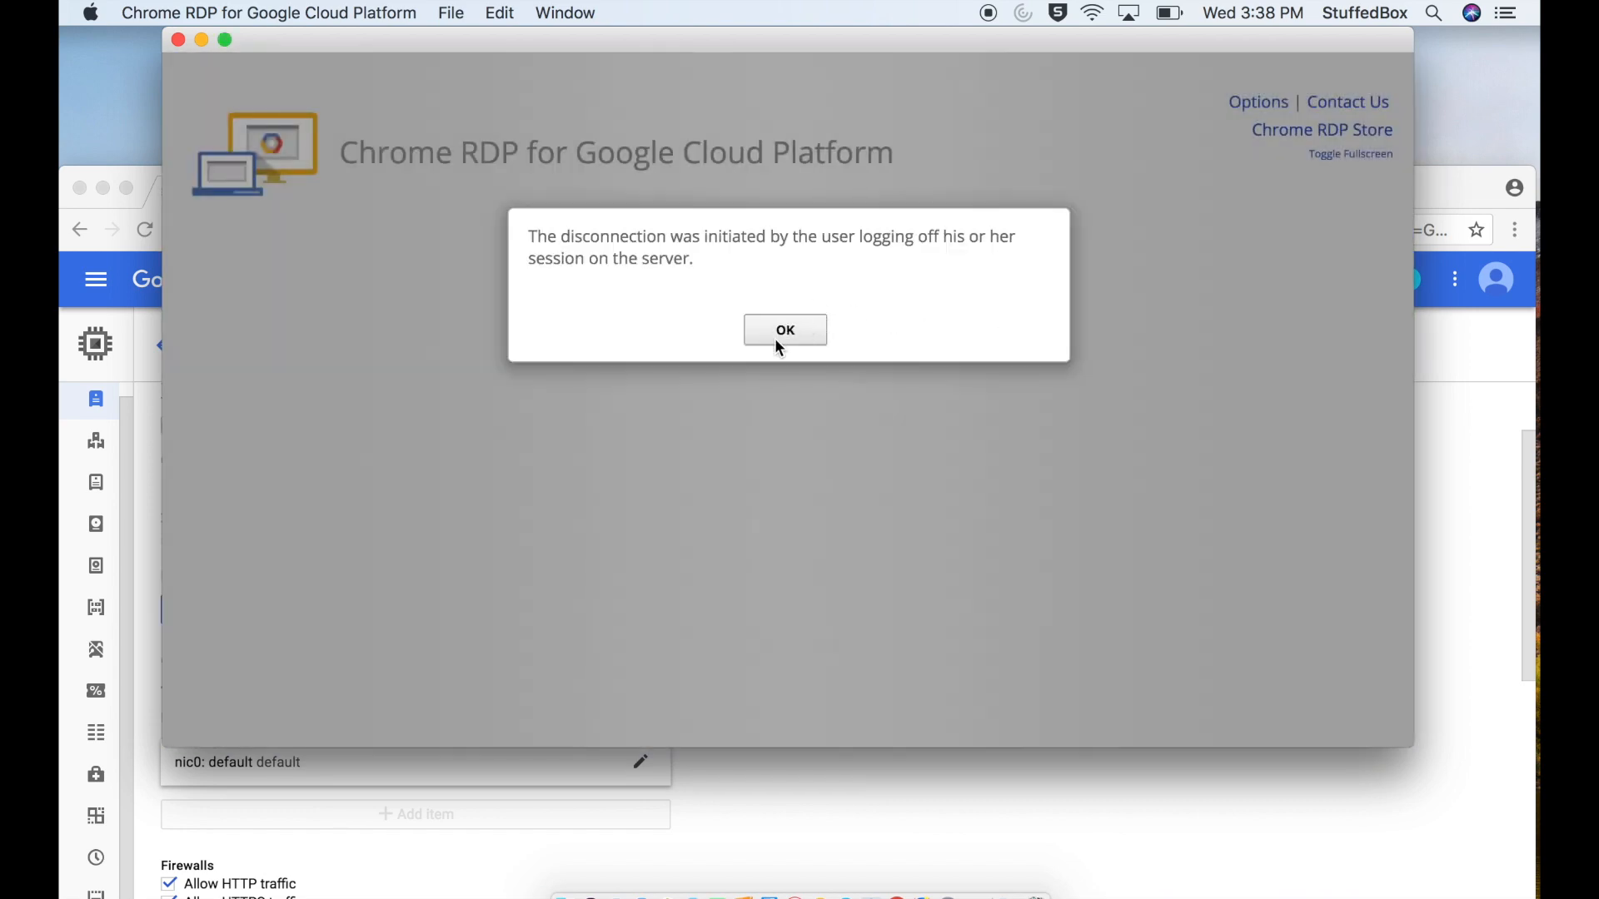
Step: Close the ended Chrome RDP session and go to the Compute Engine VM instances list in the Google Cloud console
left_click(782, 337)
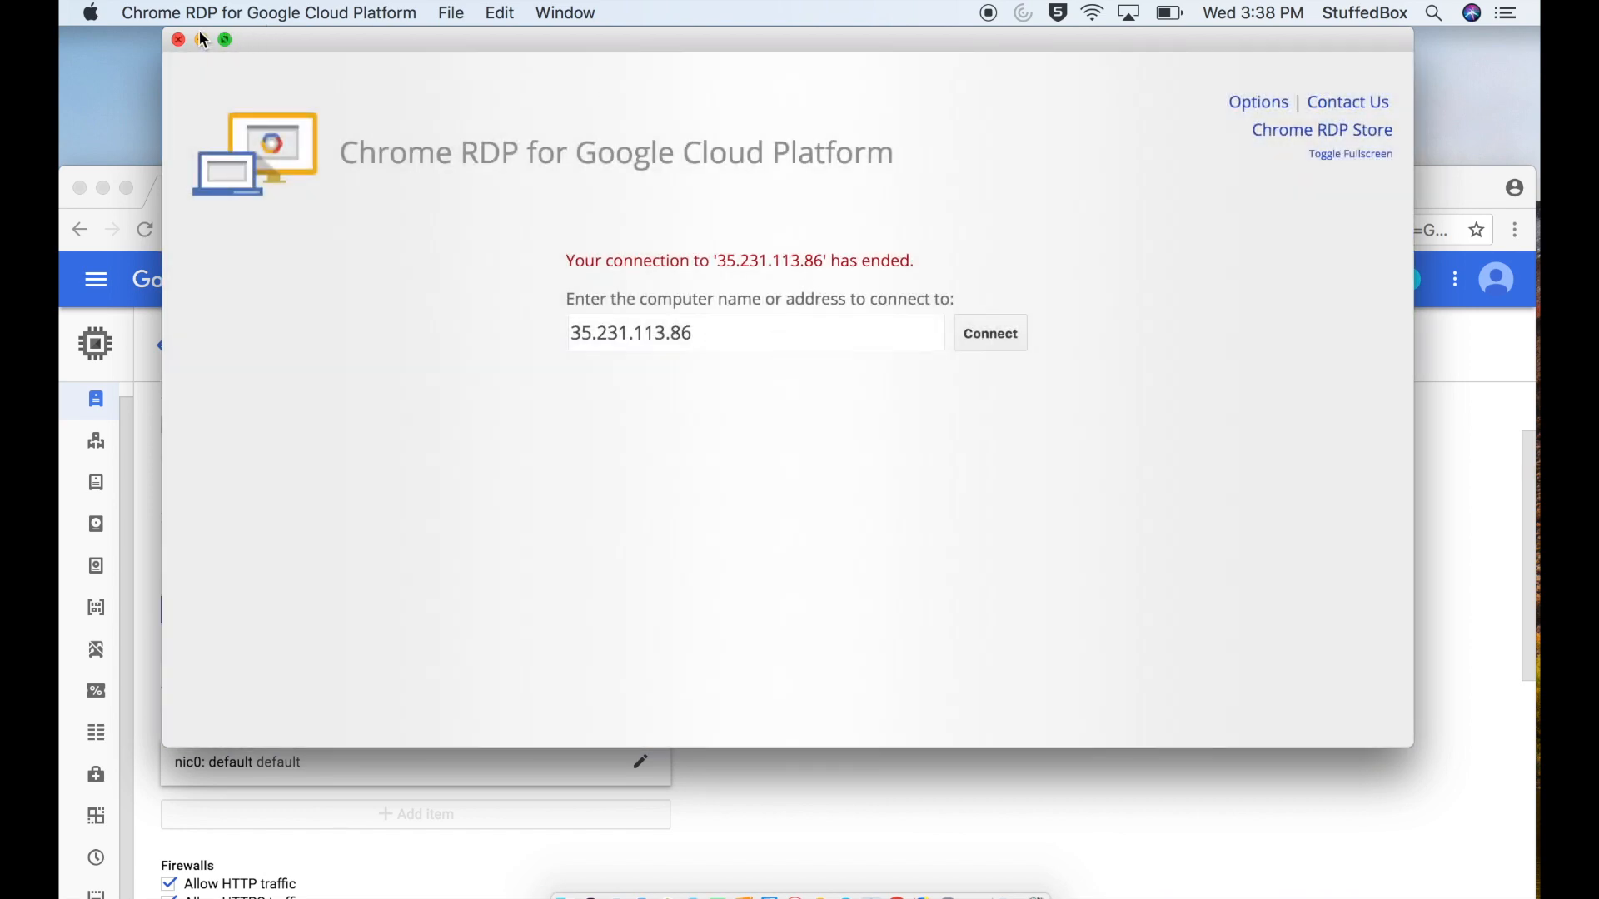
left_click(177, 39)
left_click_drag(556, 175, 534, 21)
scroll(562, 397, "up", 3)
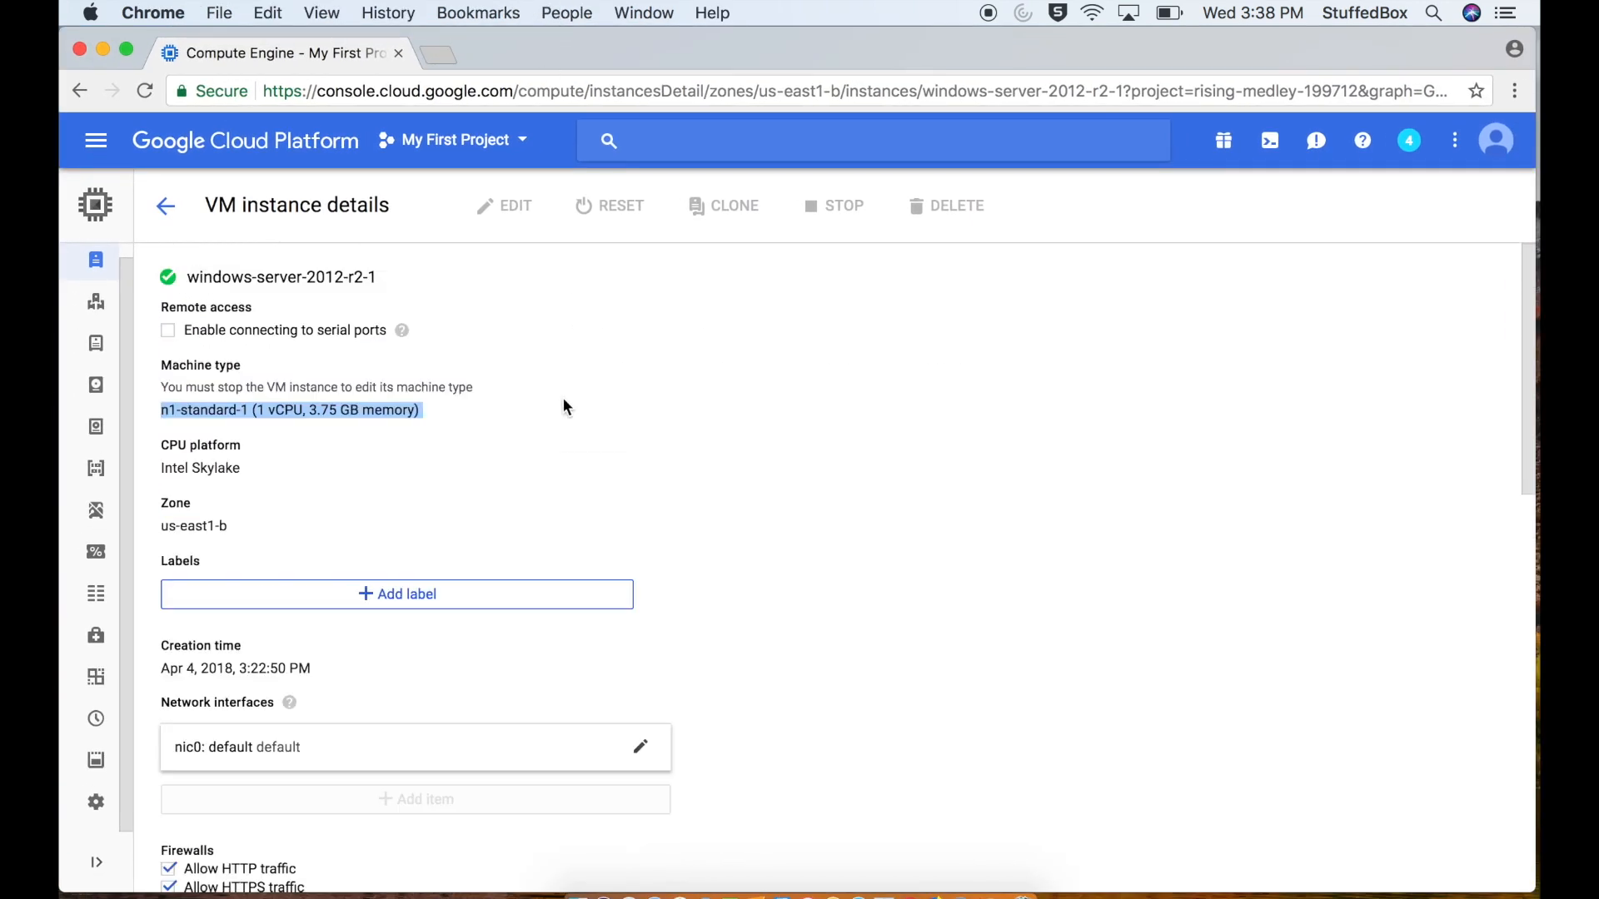
left_click(166, 208)
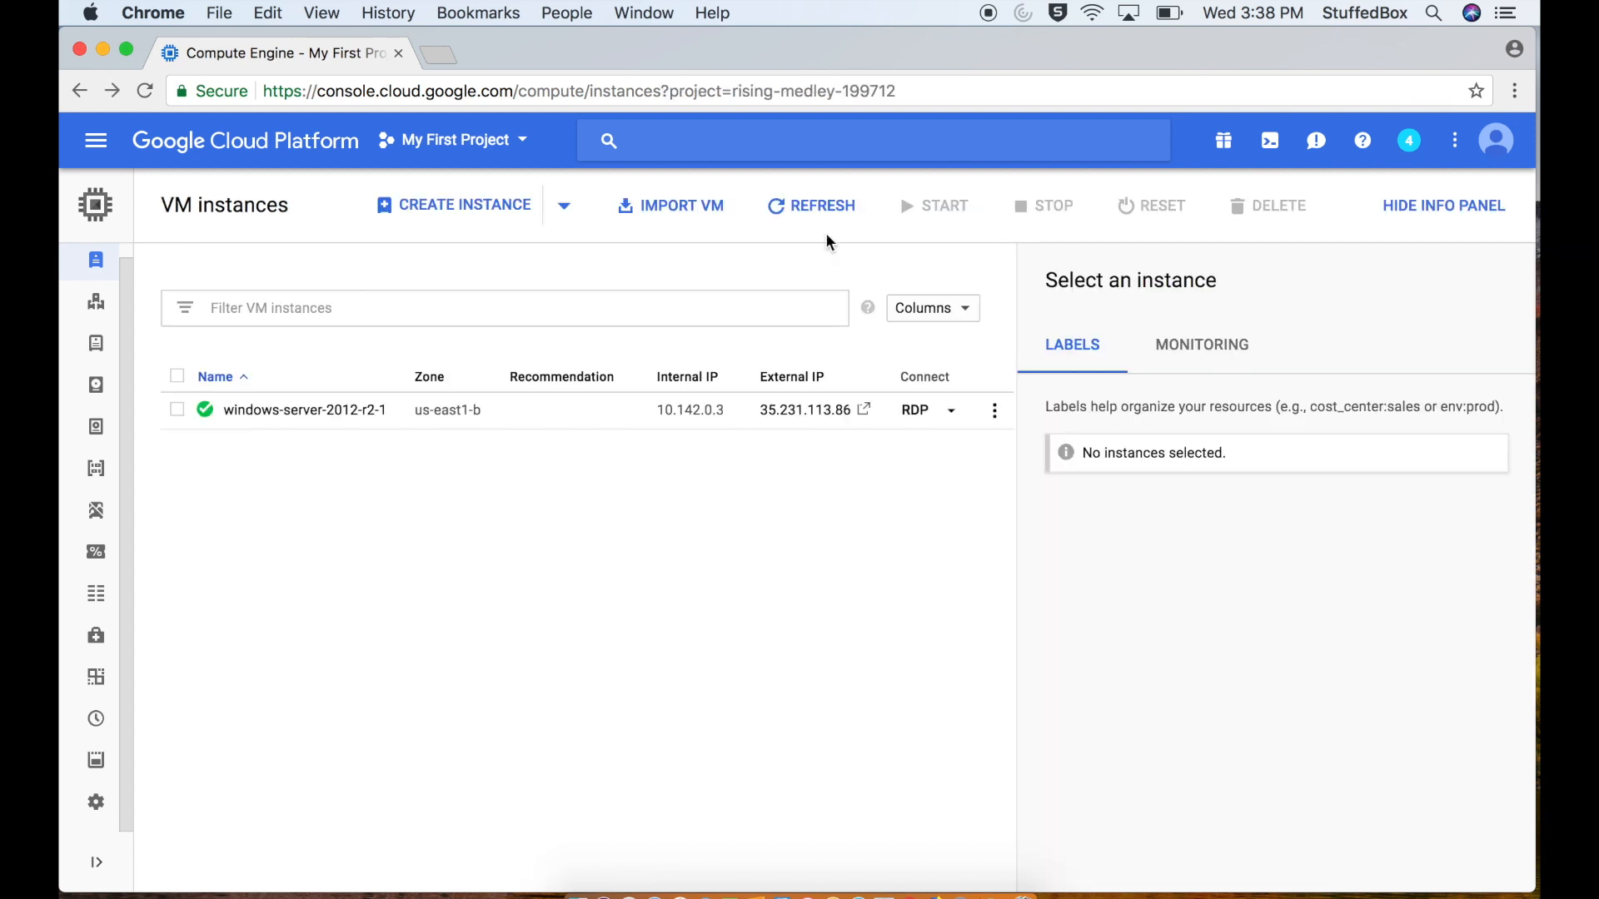
left_click(97, 143)
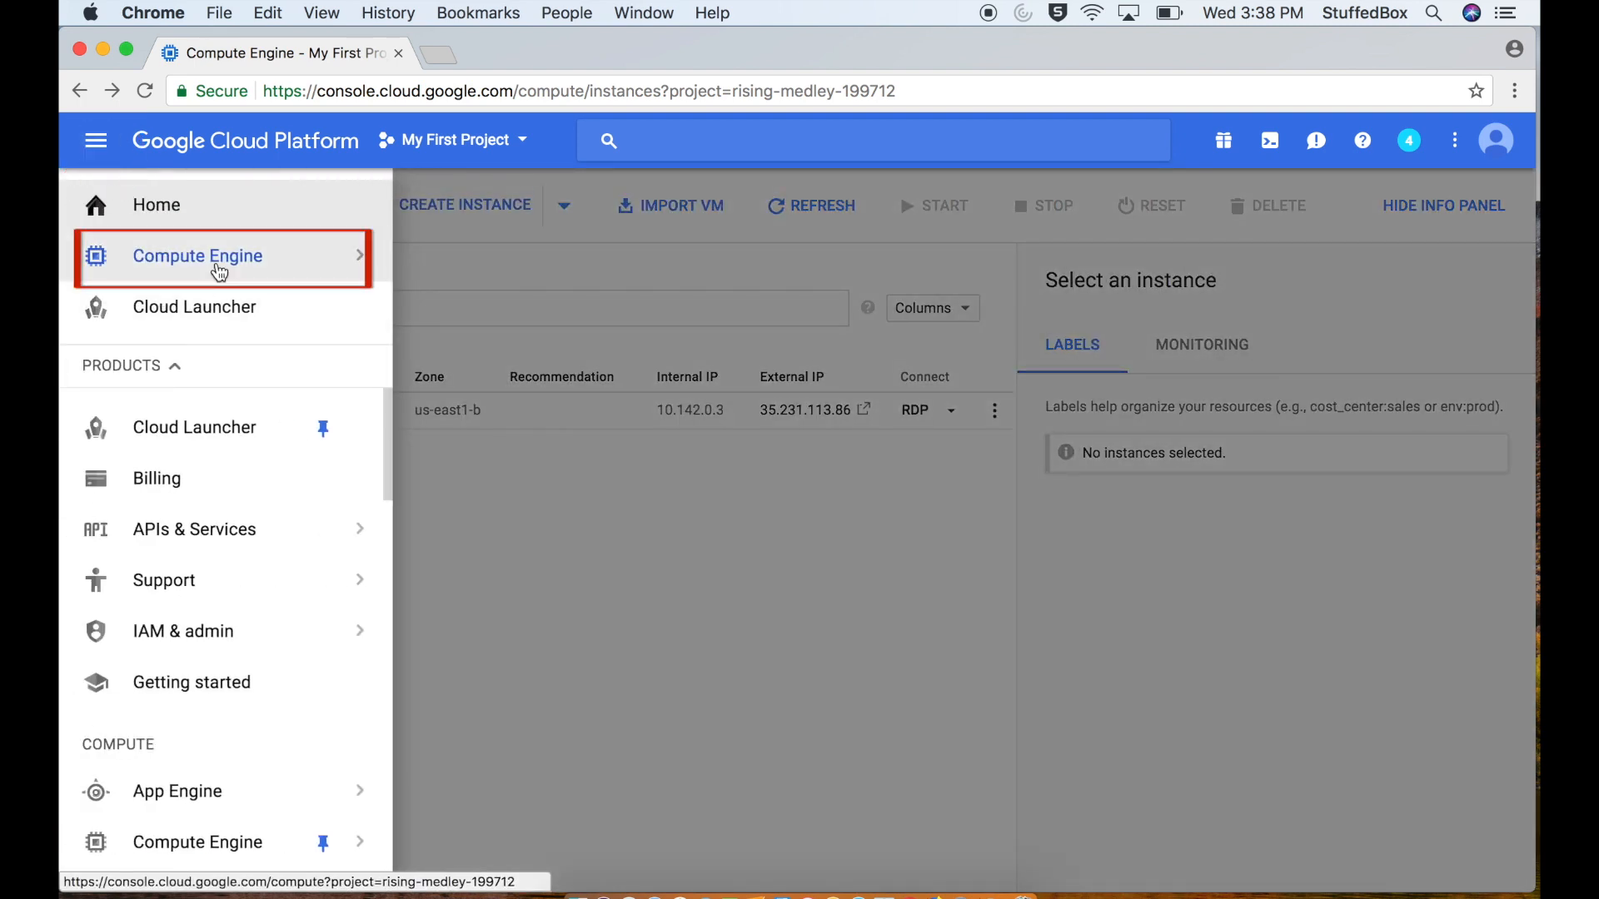
mouse_move(217, 268)
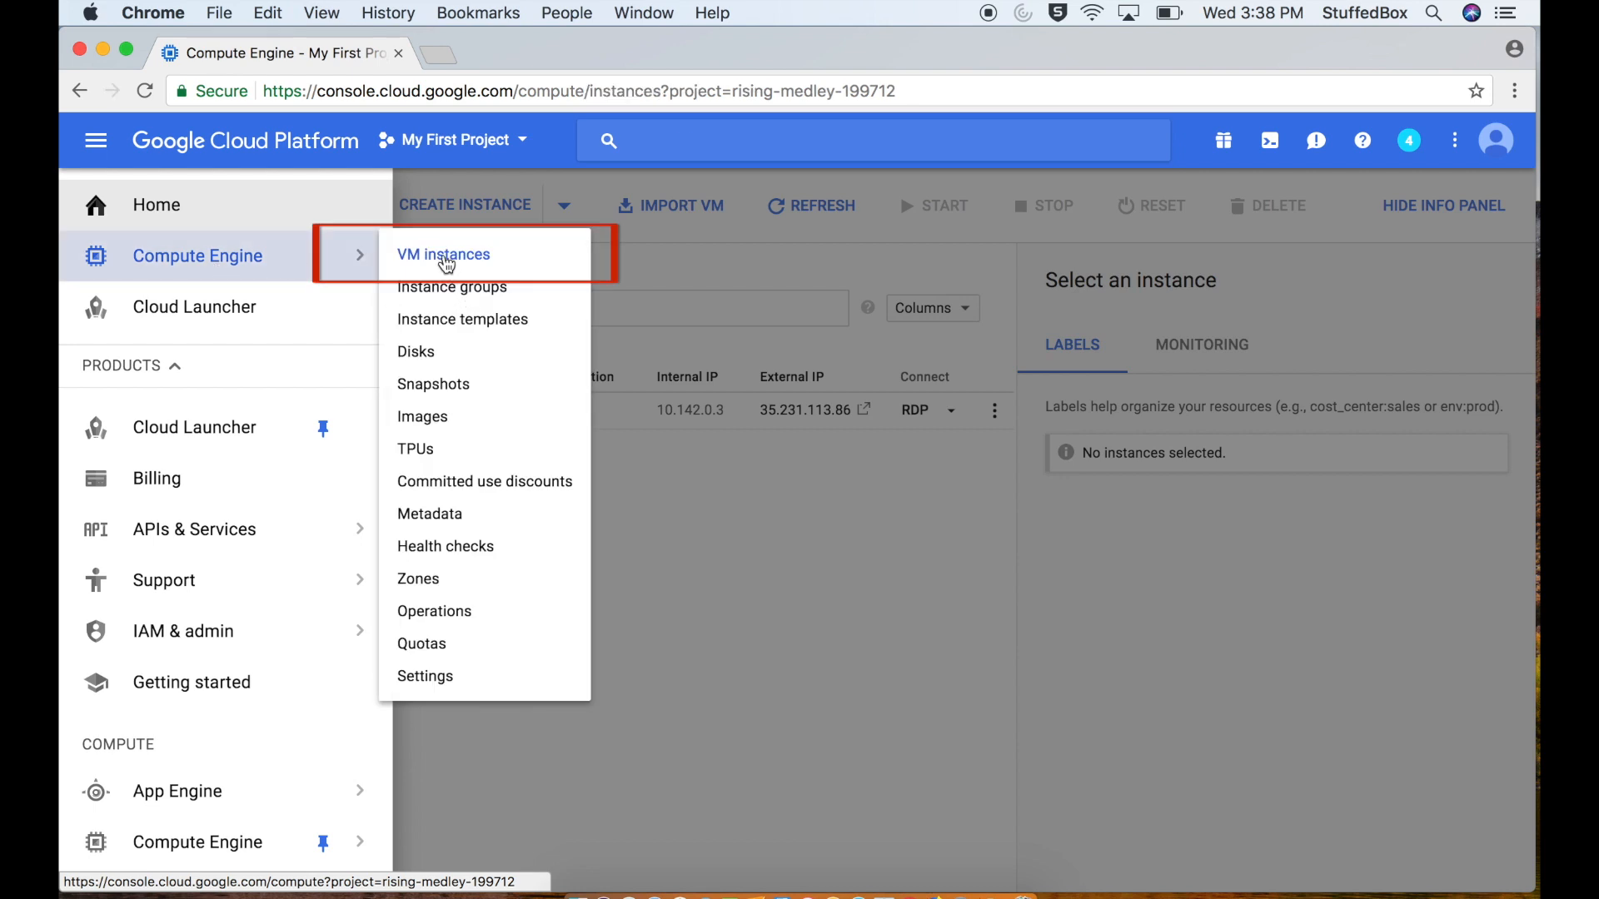
left_click(446, 258)
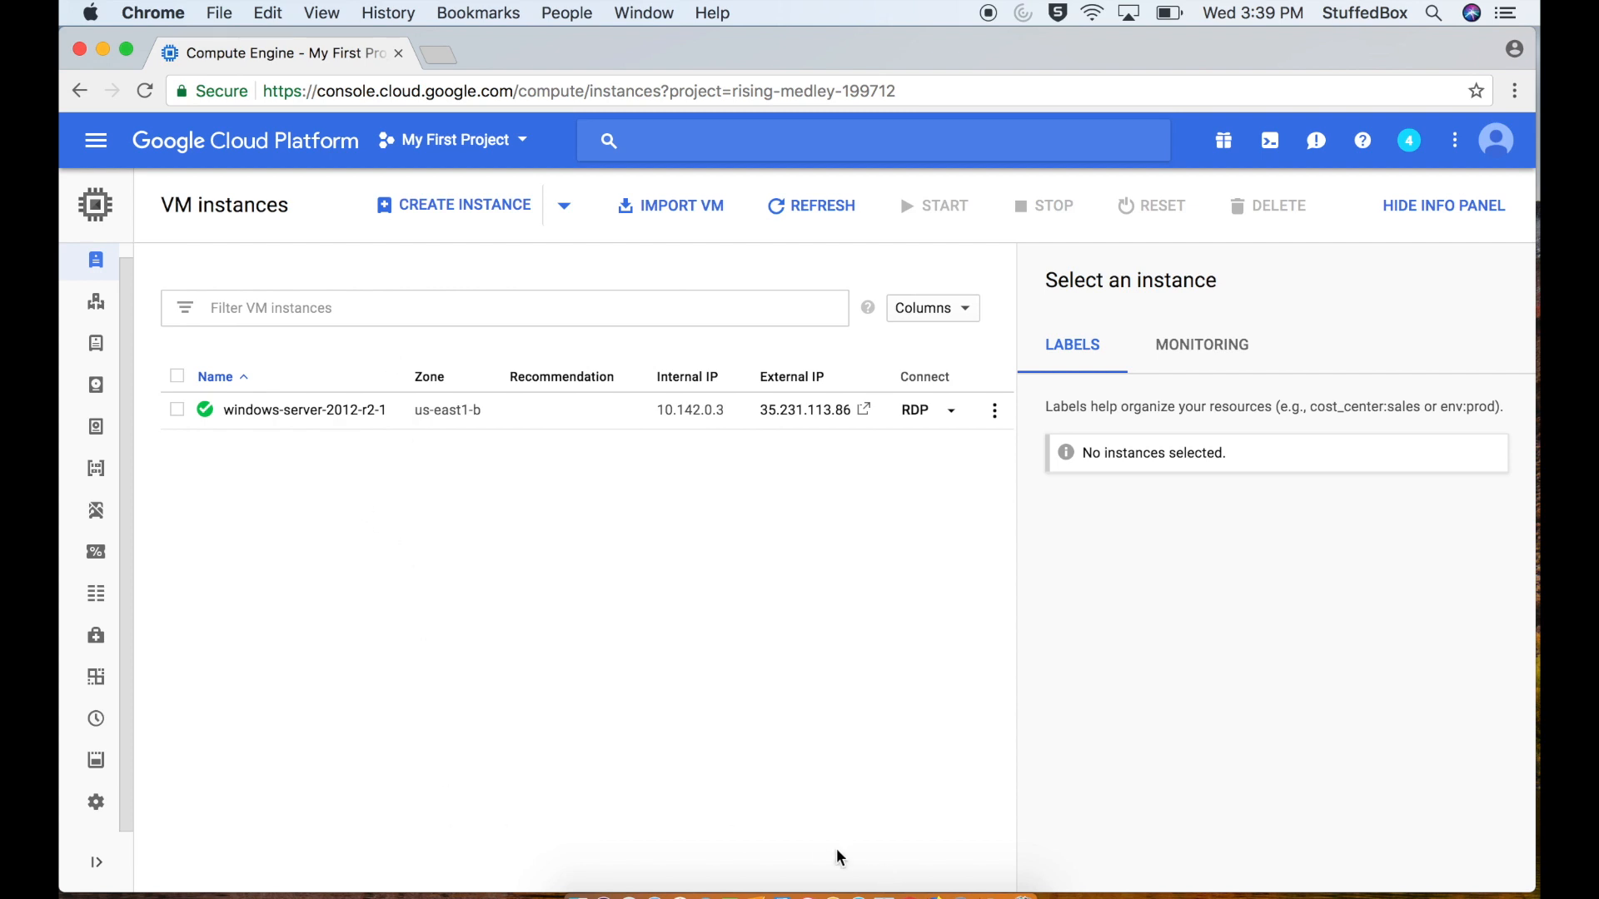
Step: Open the details of the windows-server-2012-r2-1 instance and stop it
left_click(577, 414)
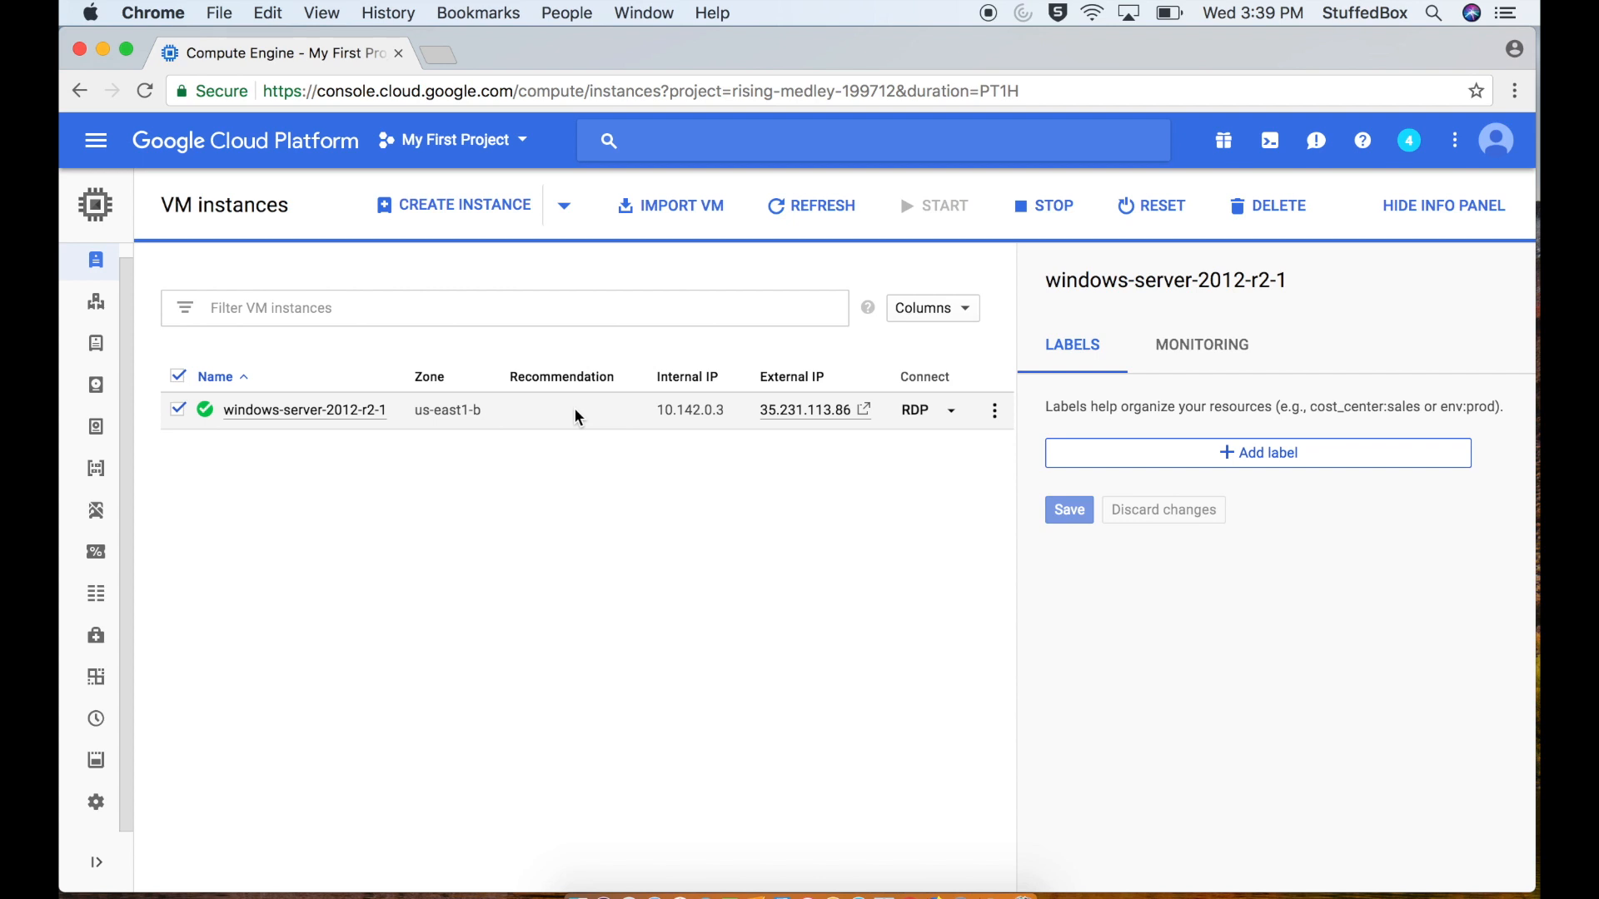
left_click(297, 416)
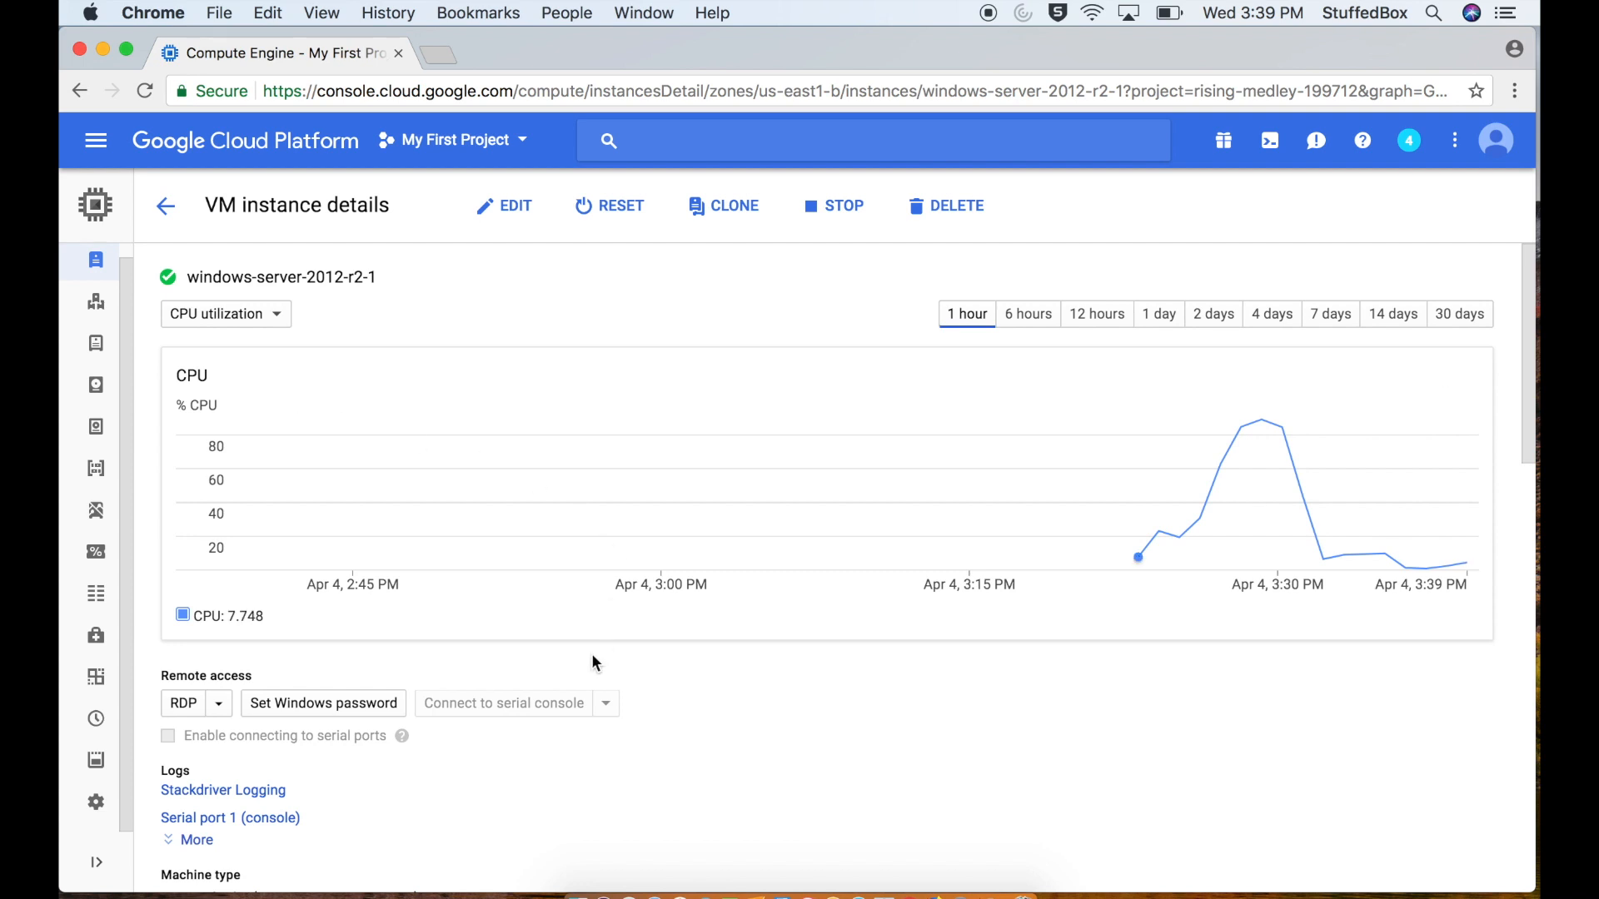
left_click(842, 208)
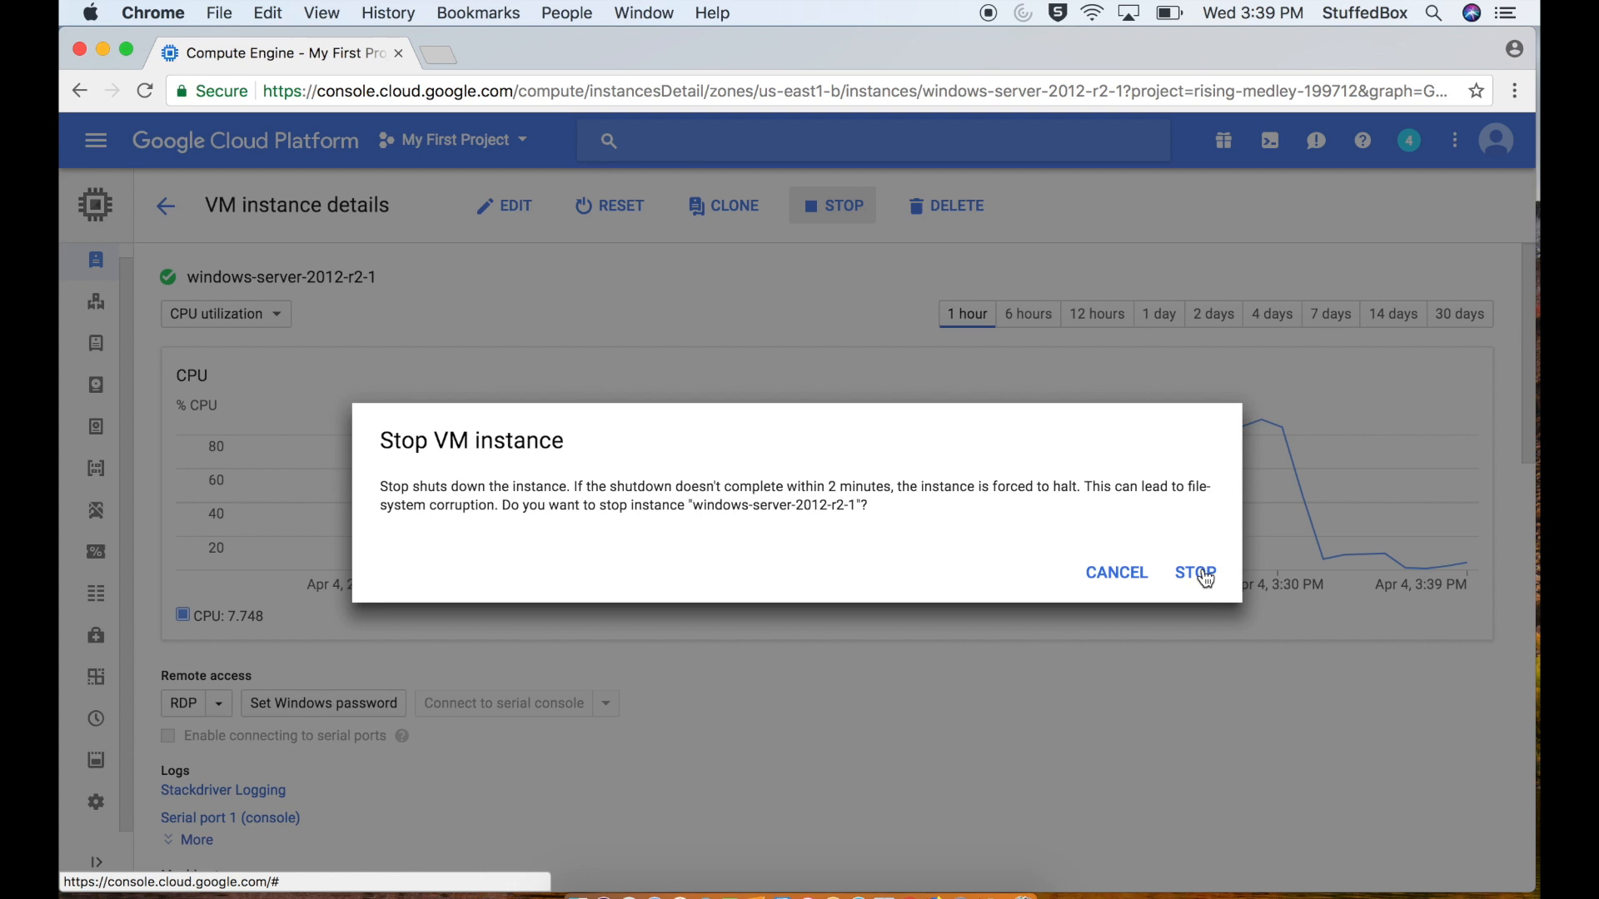
left_click(1199, 575)
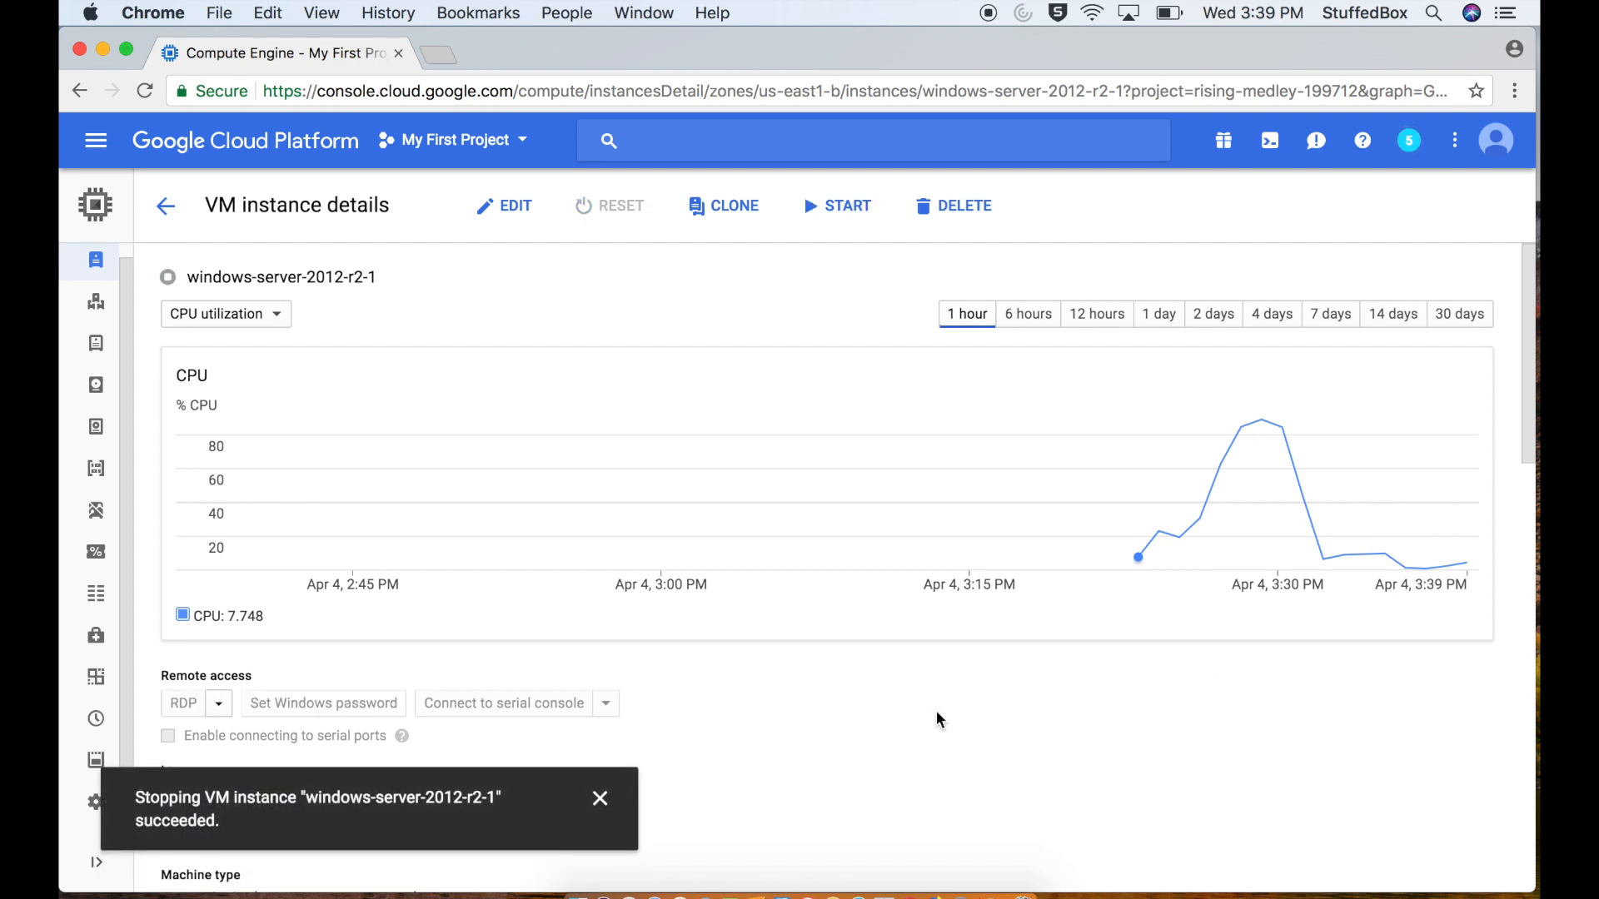
Step: Customize the stopped instance's machine type to 4.5 GB of memory and save the change
left_click(511, 213)
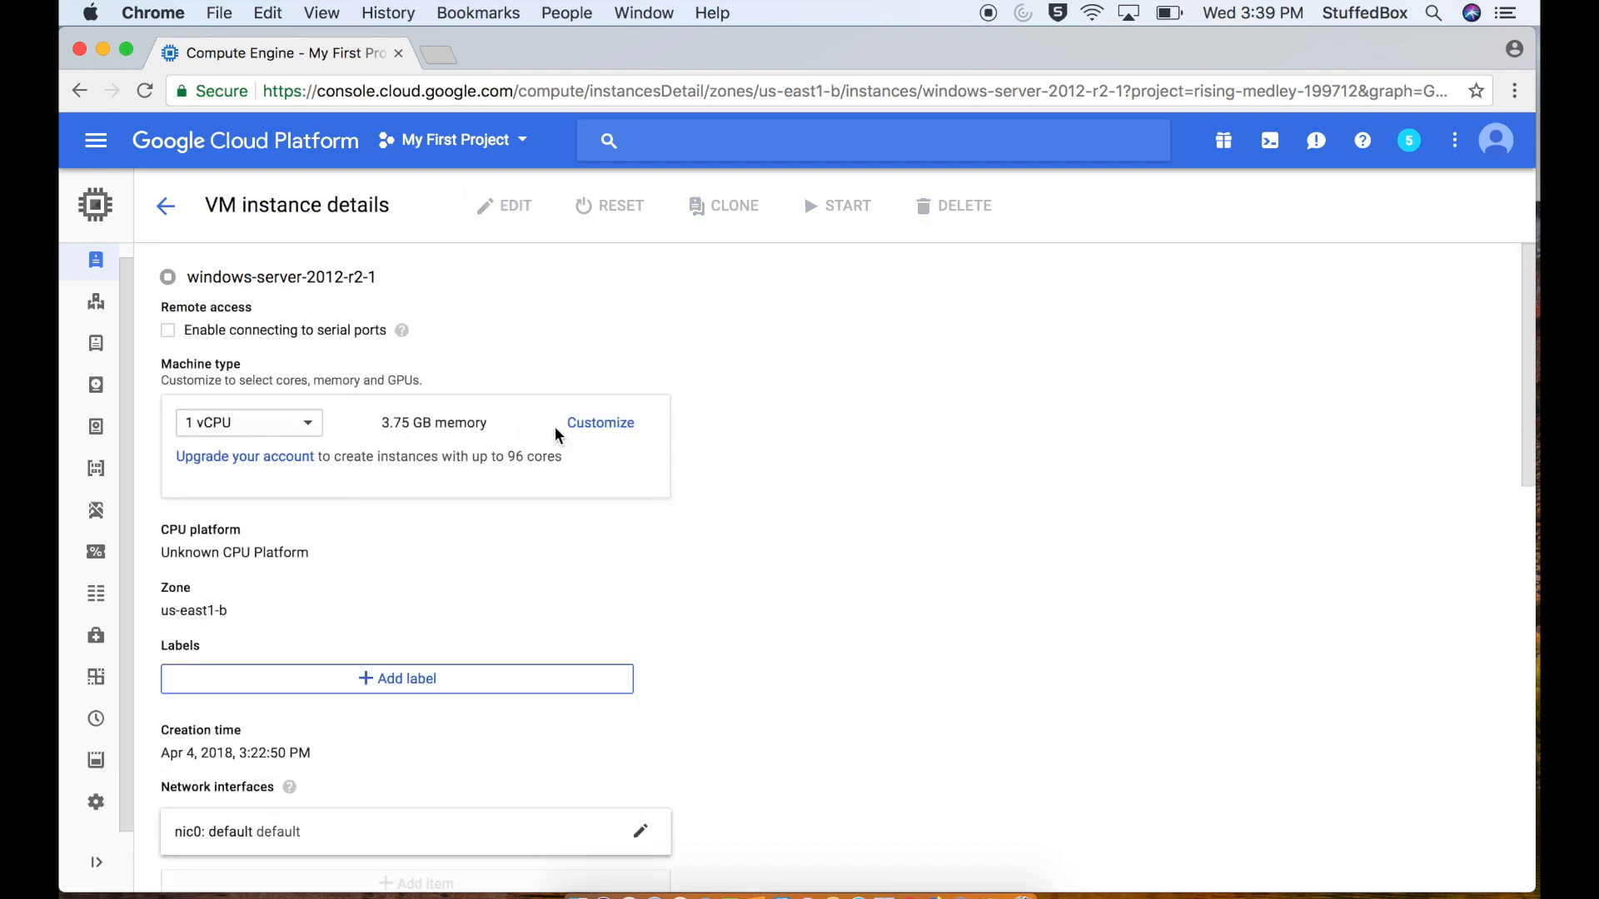
left_click(600, 425)
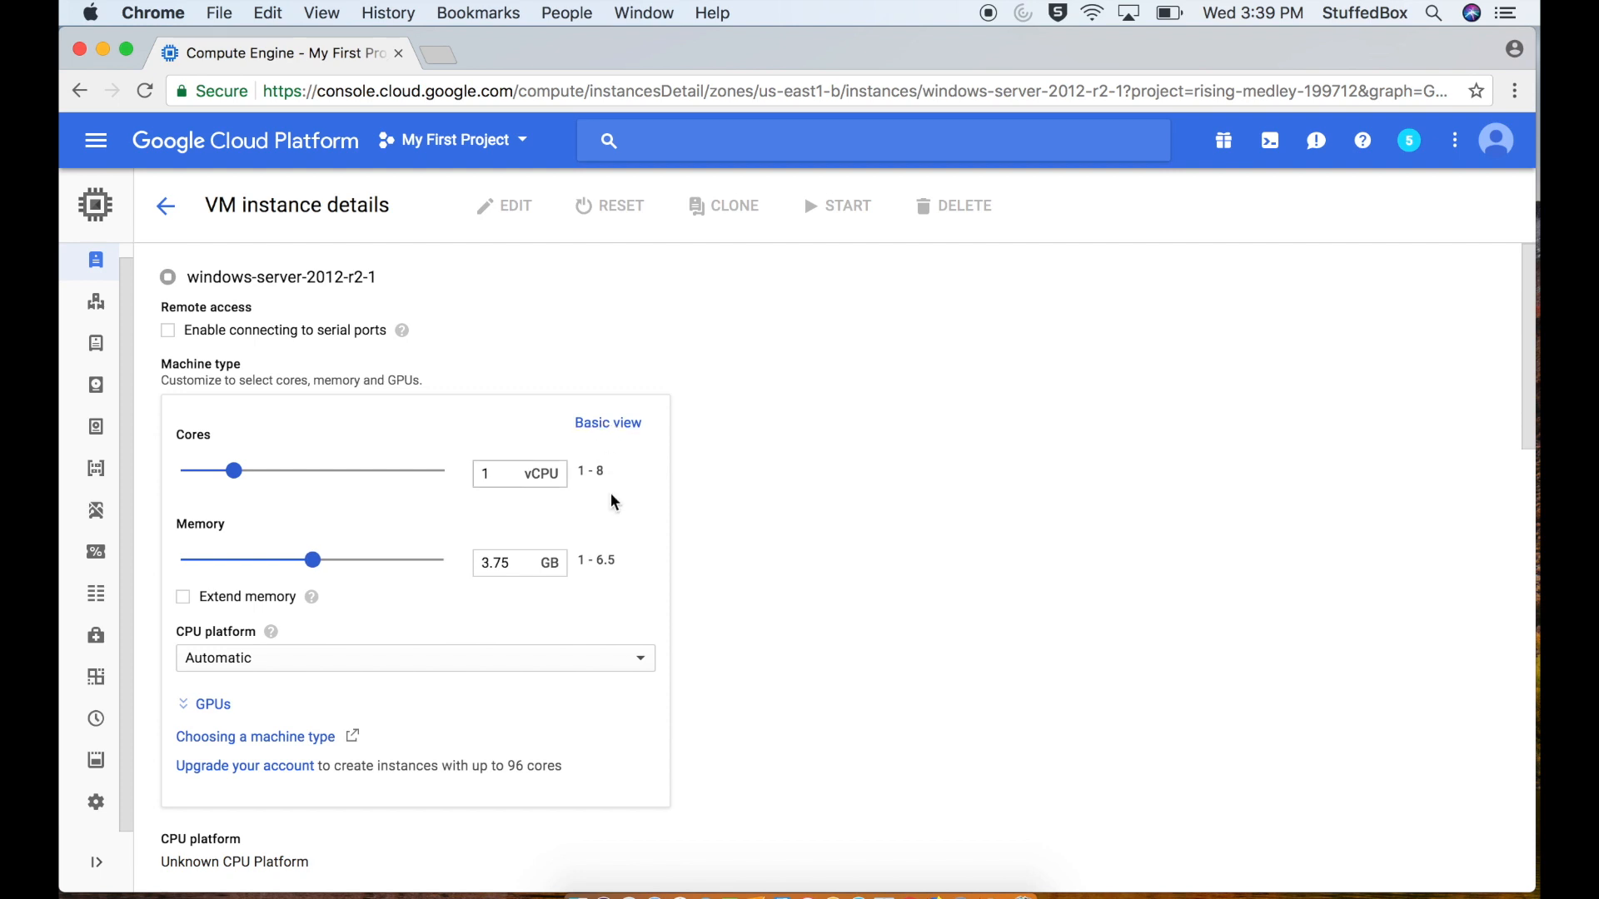
left_click(313, 566)
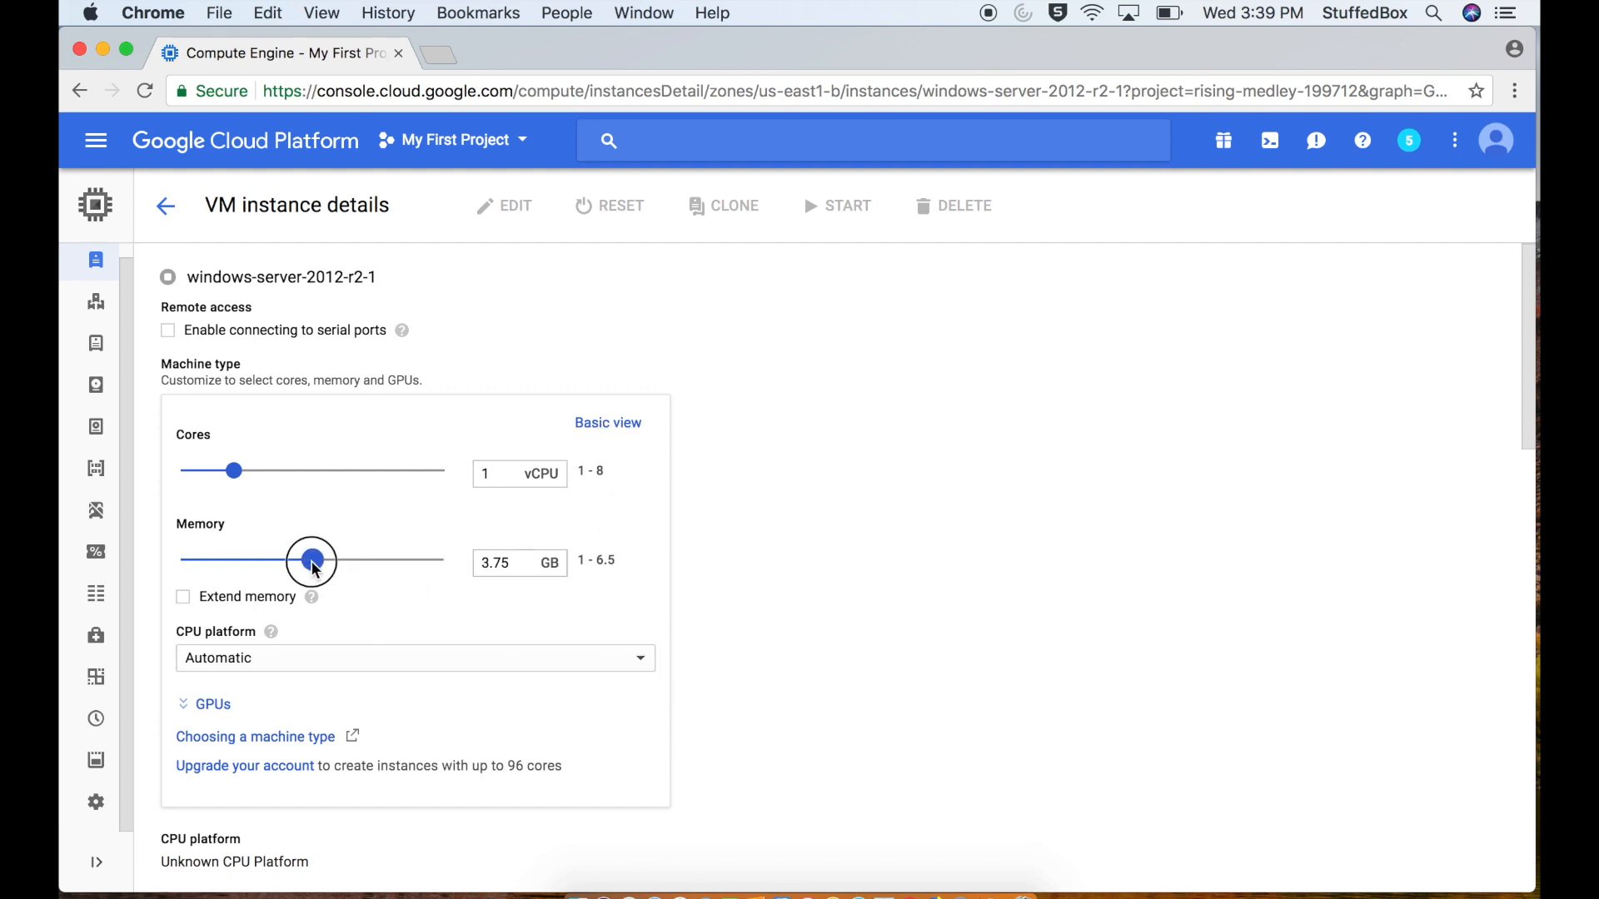
left_click_drag(315, 569, 353, 567)
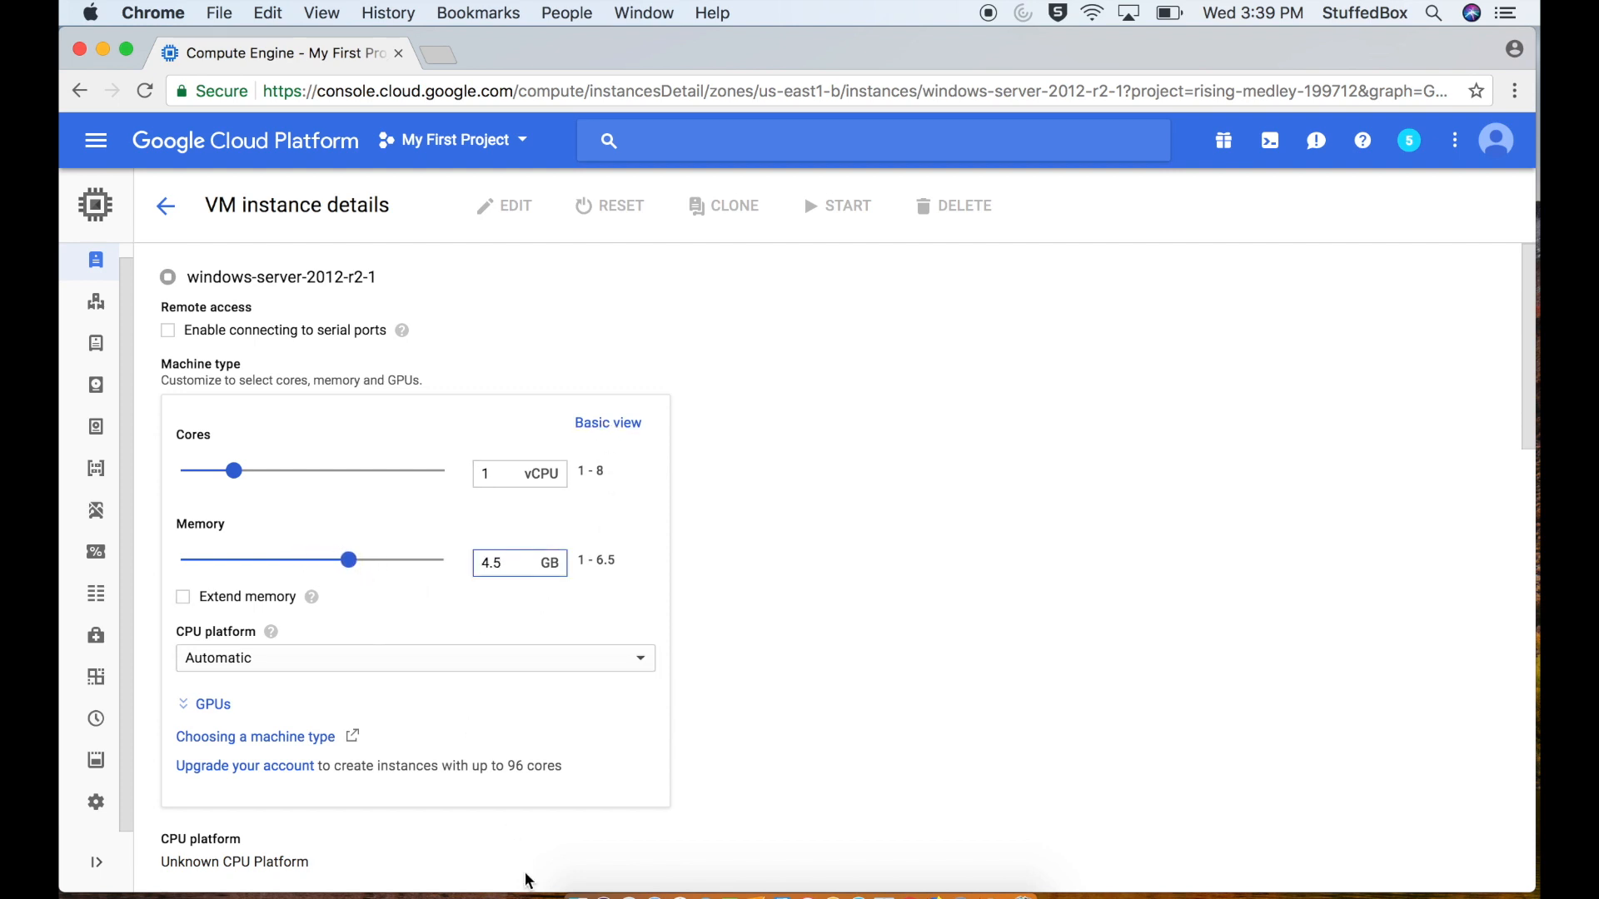
scroll(528, 878, "down", 3)
scroll(526, 875, "down", 15)
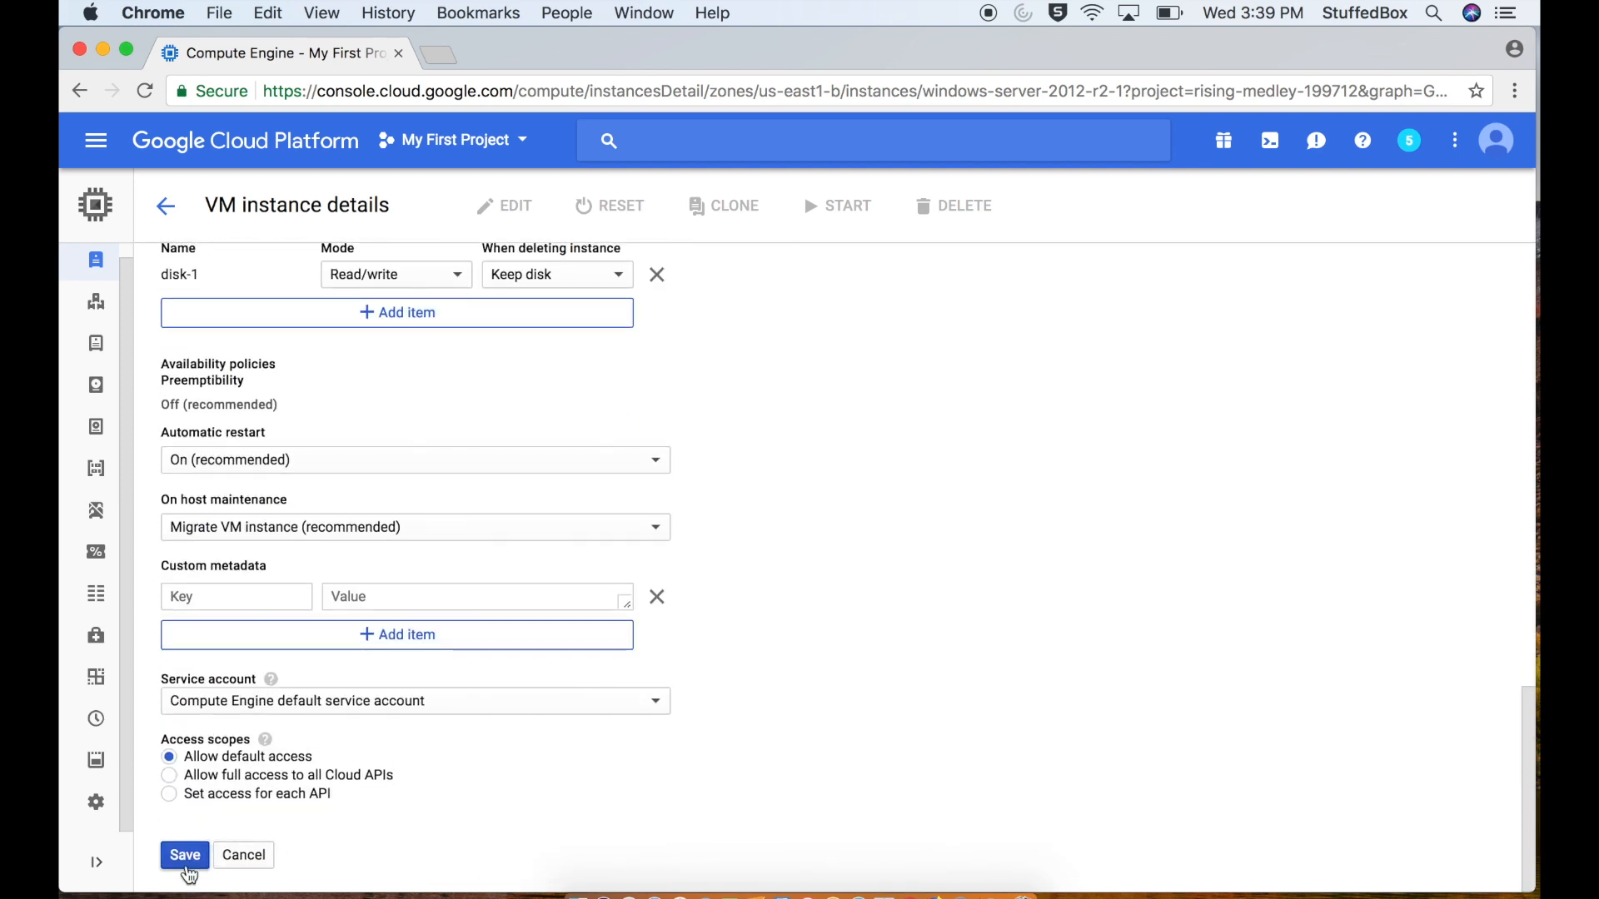
left_click(186, 866)
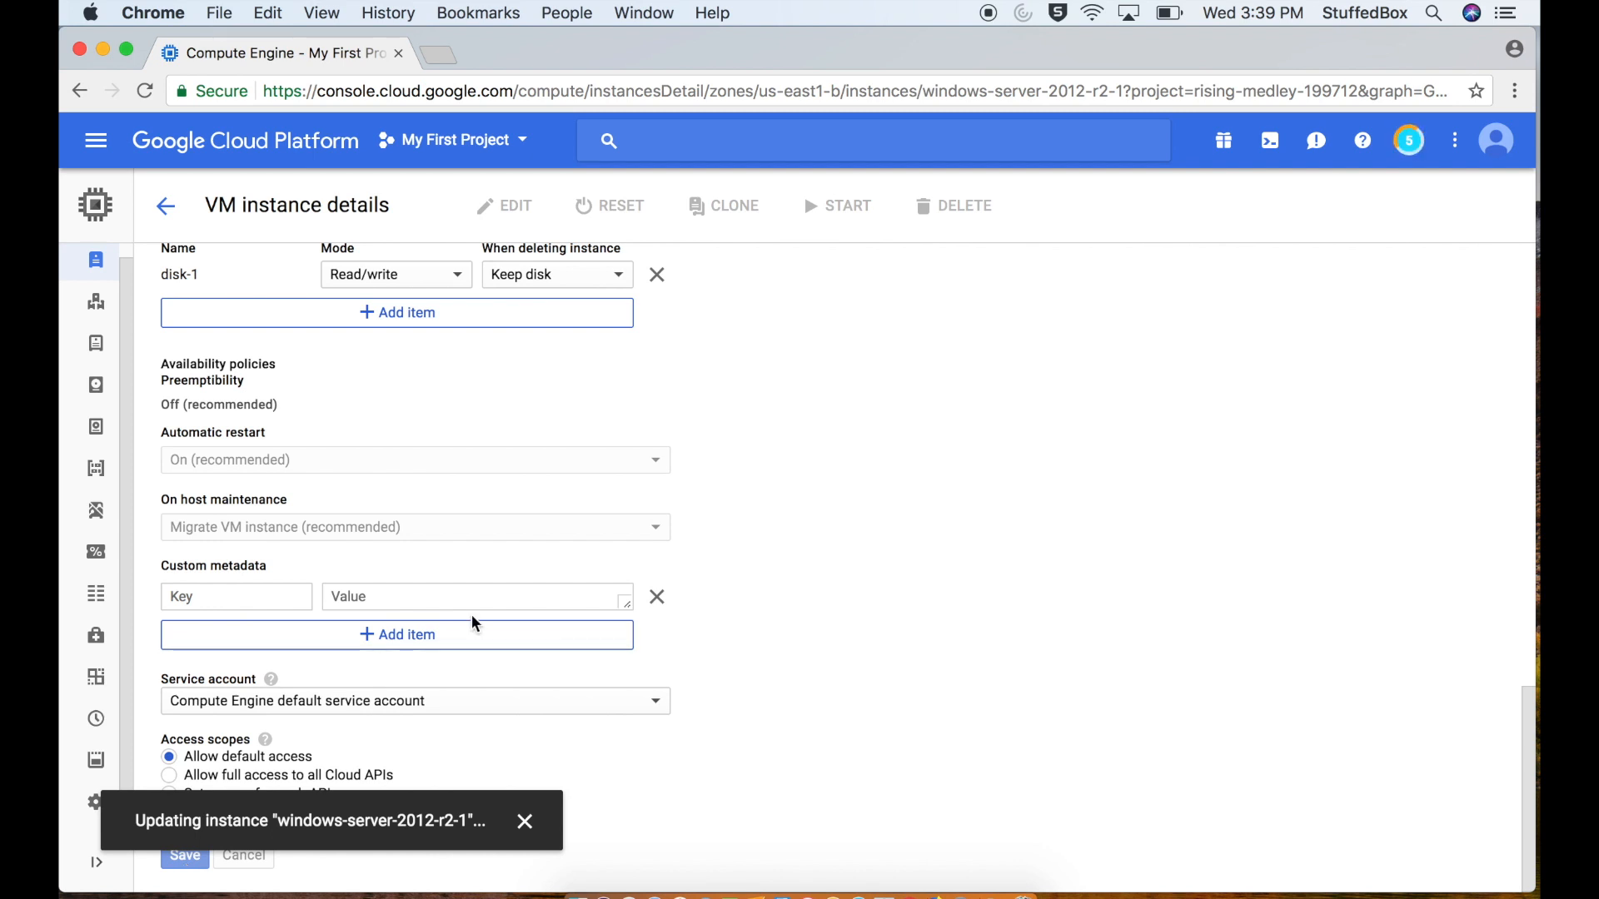
Step: Start the windows-server-2012-r2-1 instance from its details page
scroll(472, 623, "up", 15)
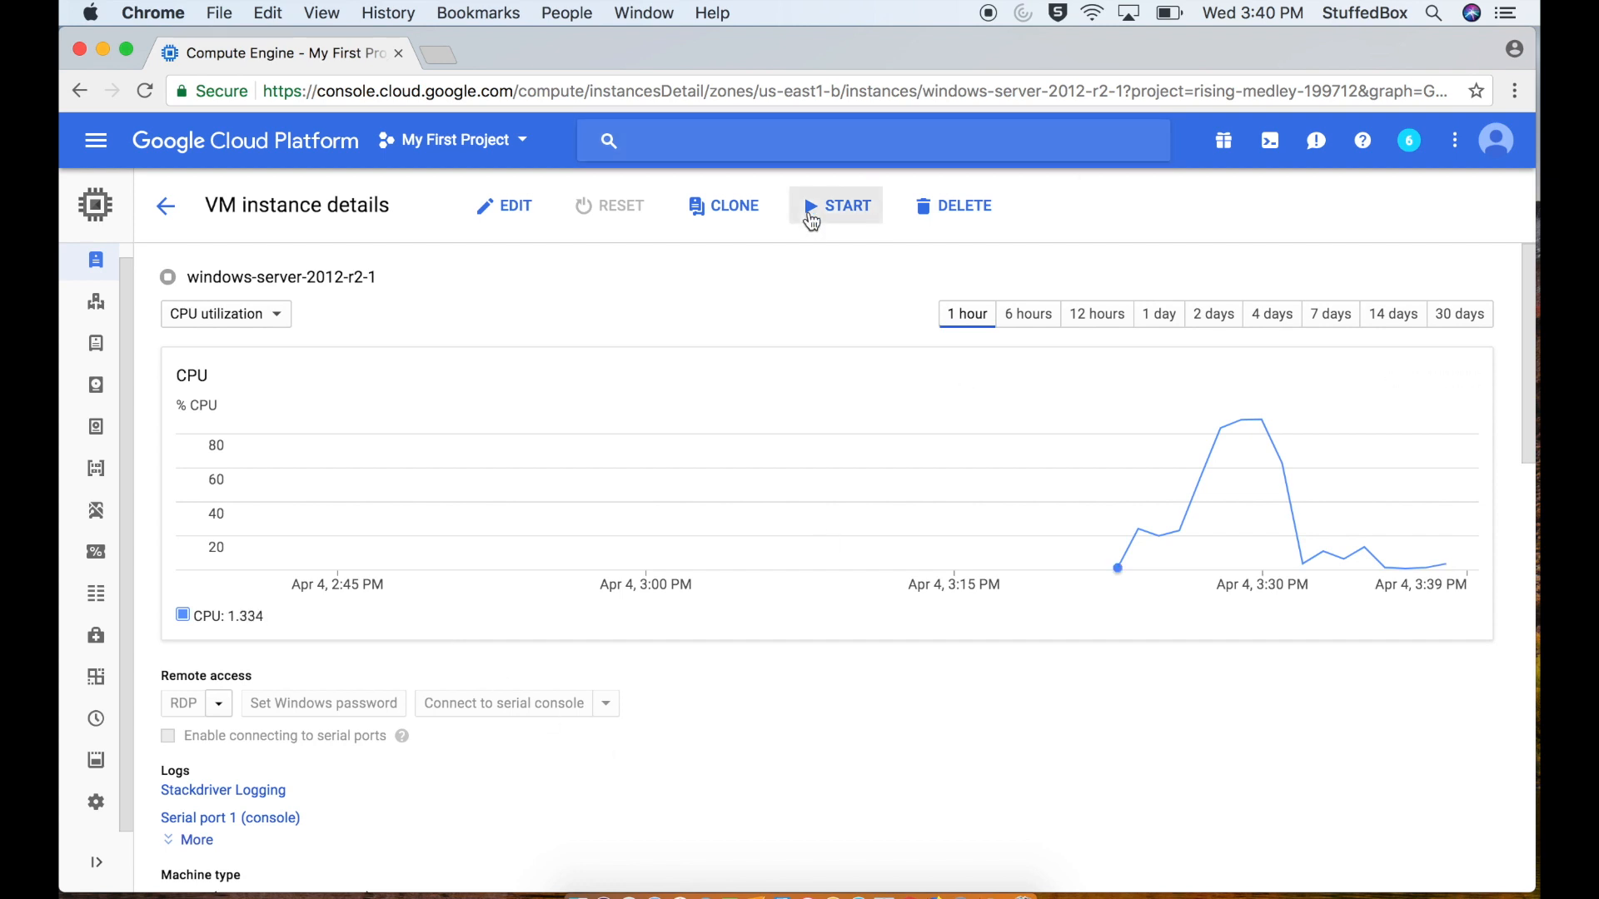
left_click(811, 215)
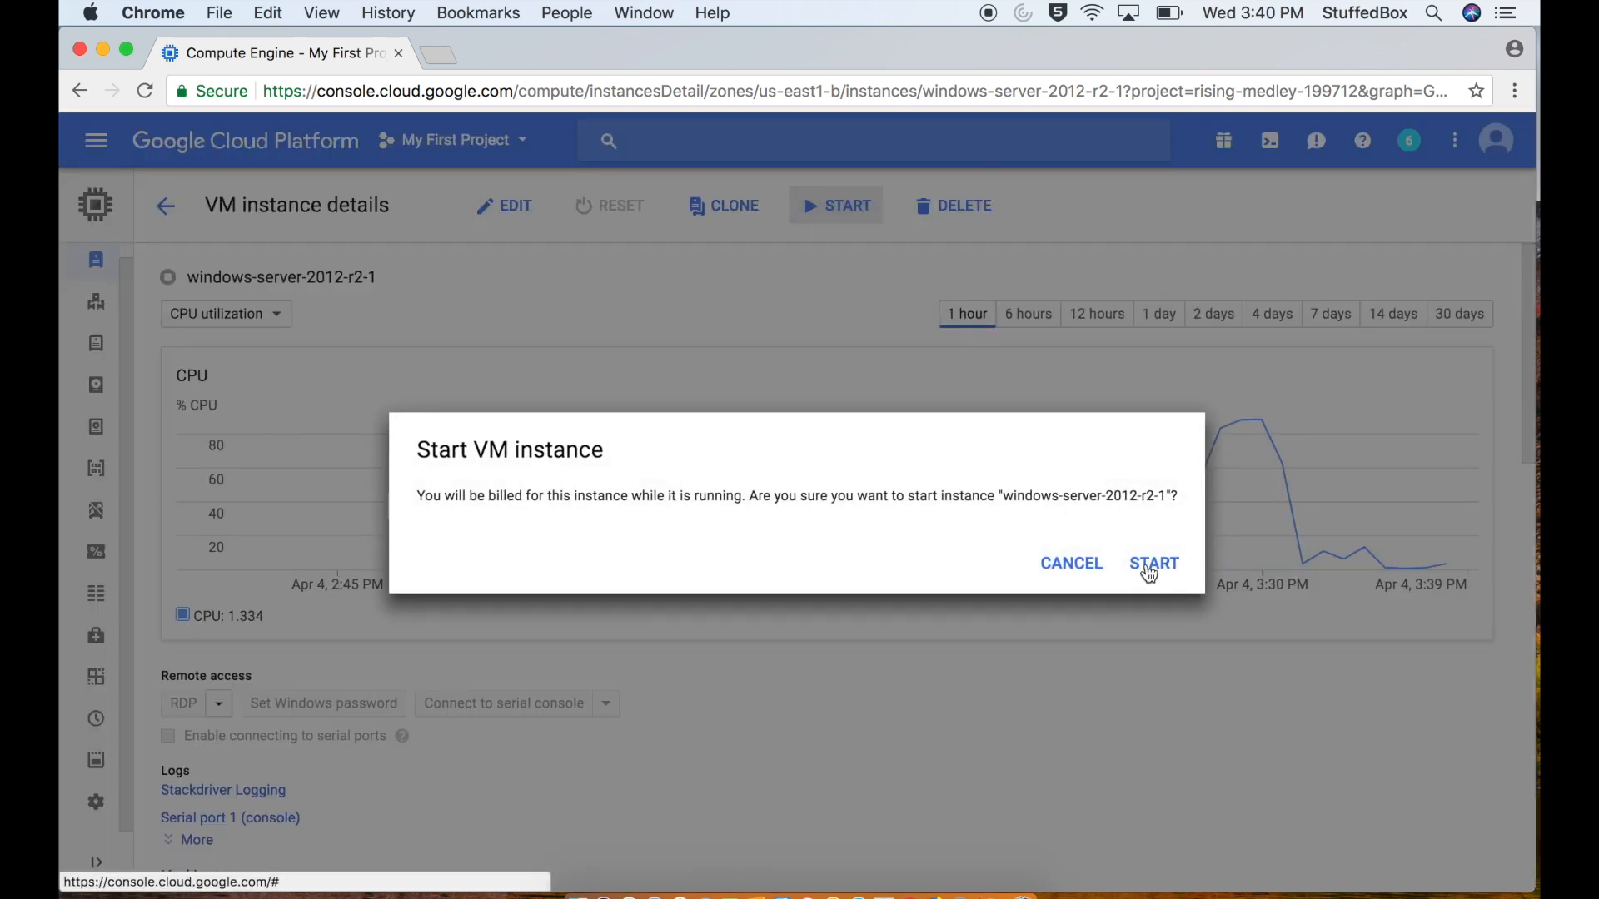
left_click(1148, 571)
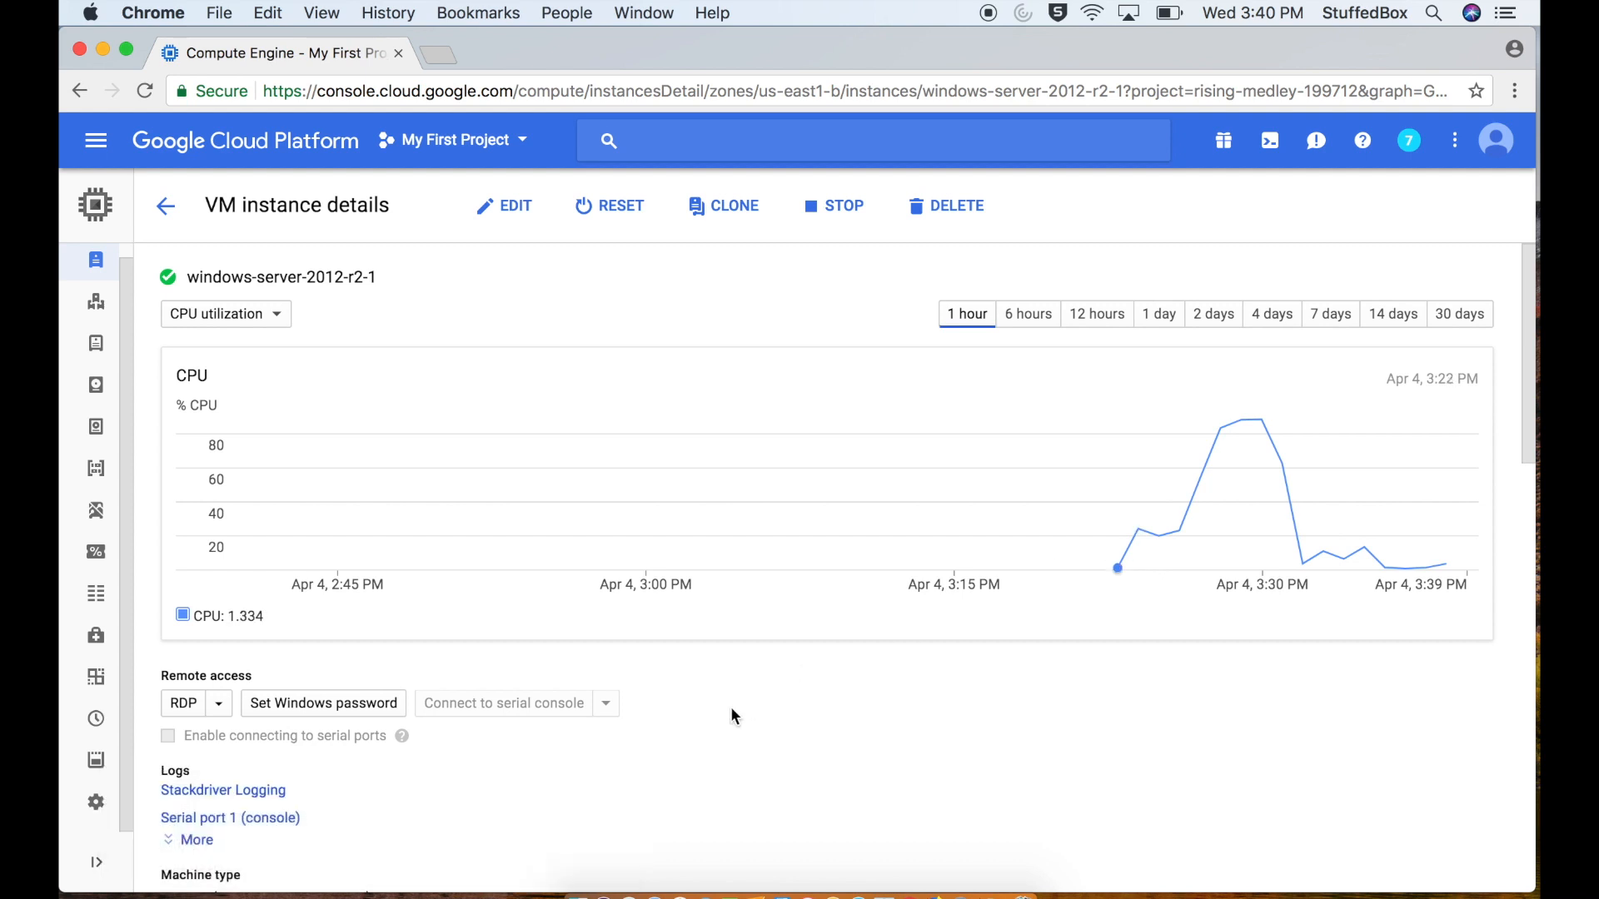
Step: Connect to the instance through Chrome RDP as windows_admin with the account password, accepting the unverified server certificate
scroll(608, 637, "down", 1)
scroll(439, 841, "down", 2)
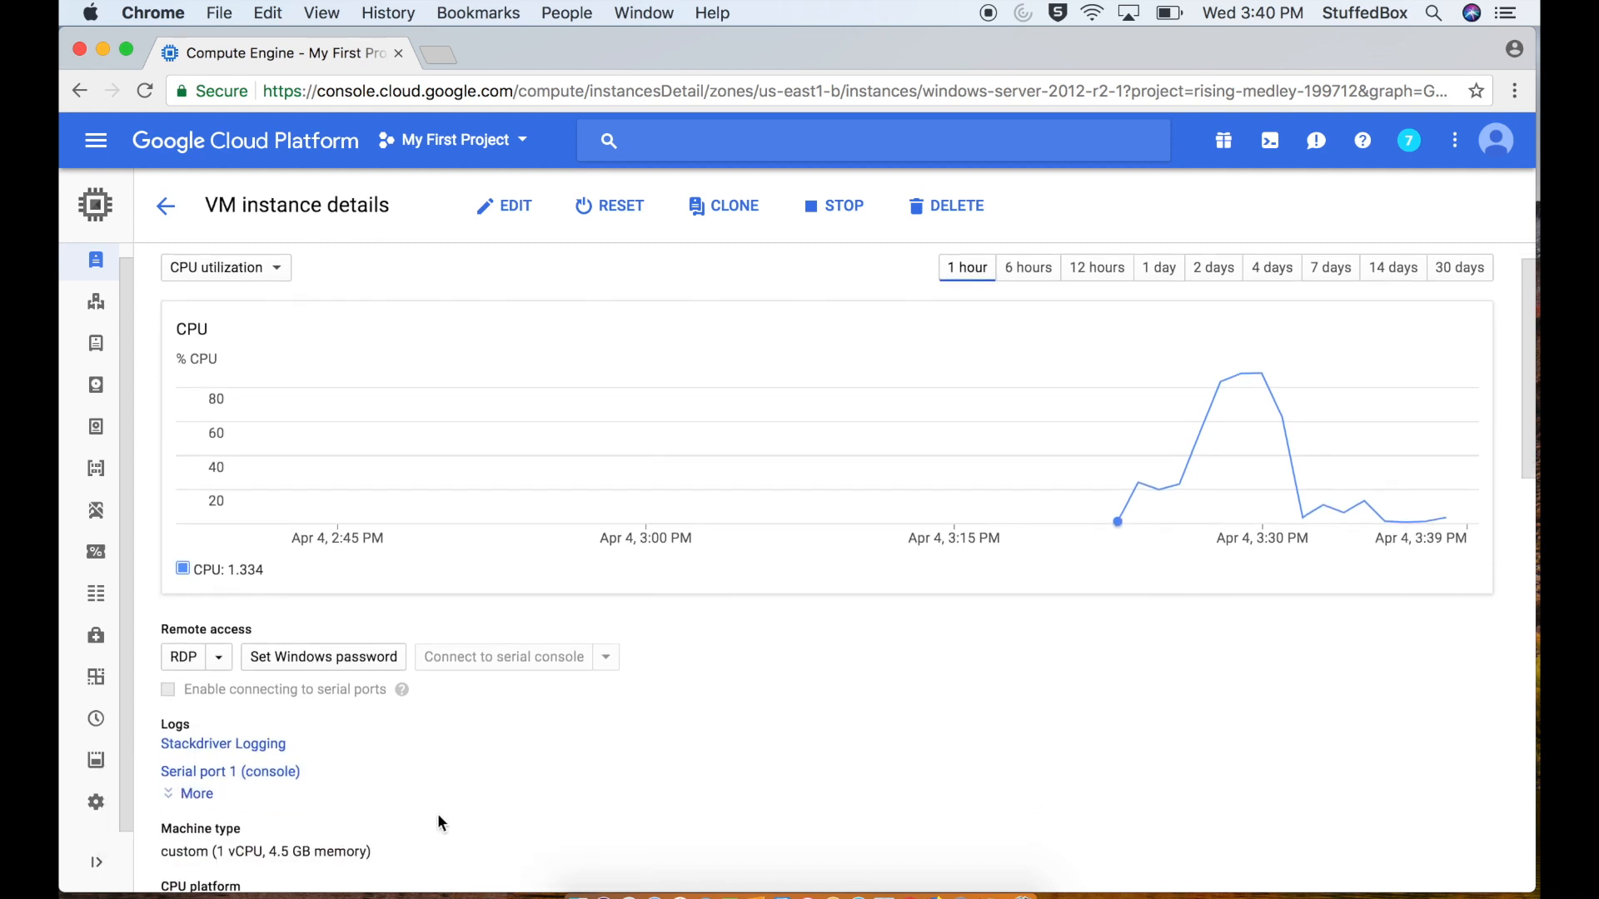
left_click(185, 659)
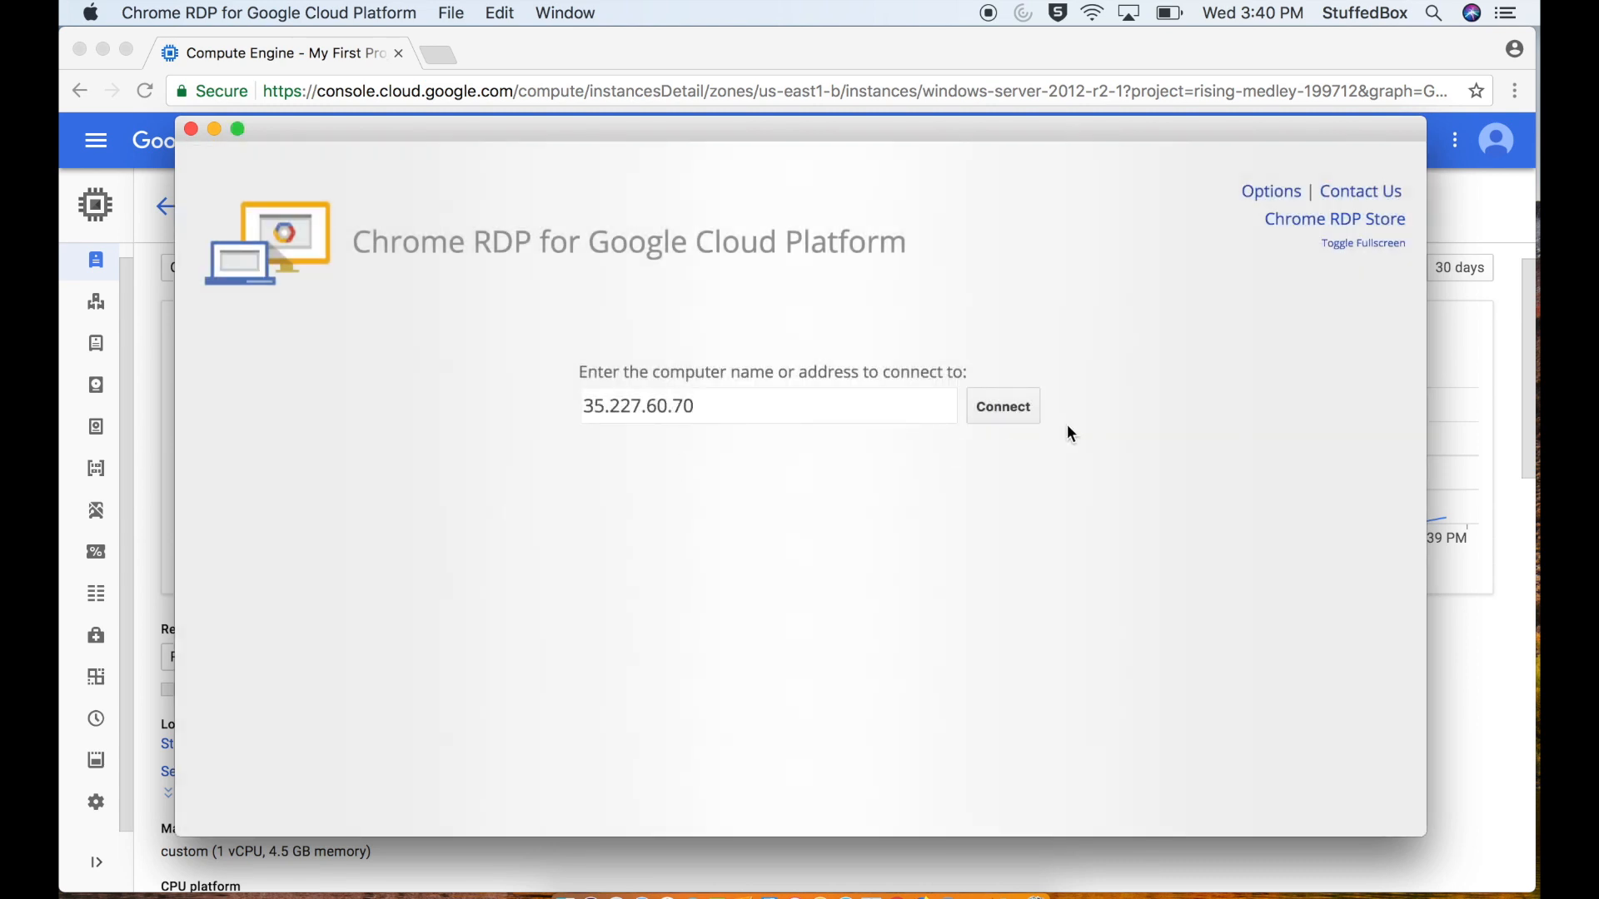
left_click(1005, 417)
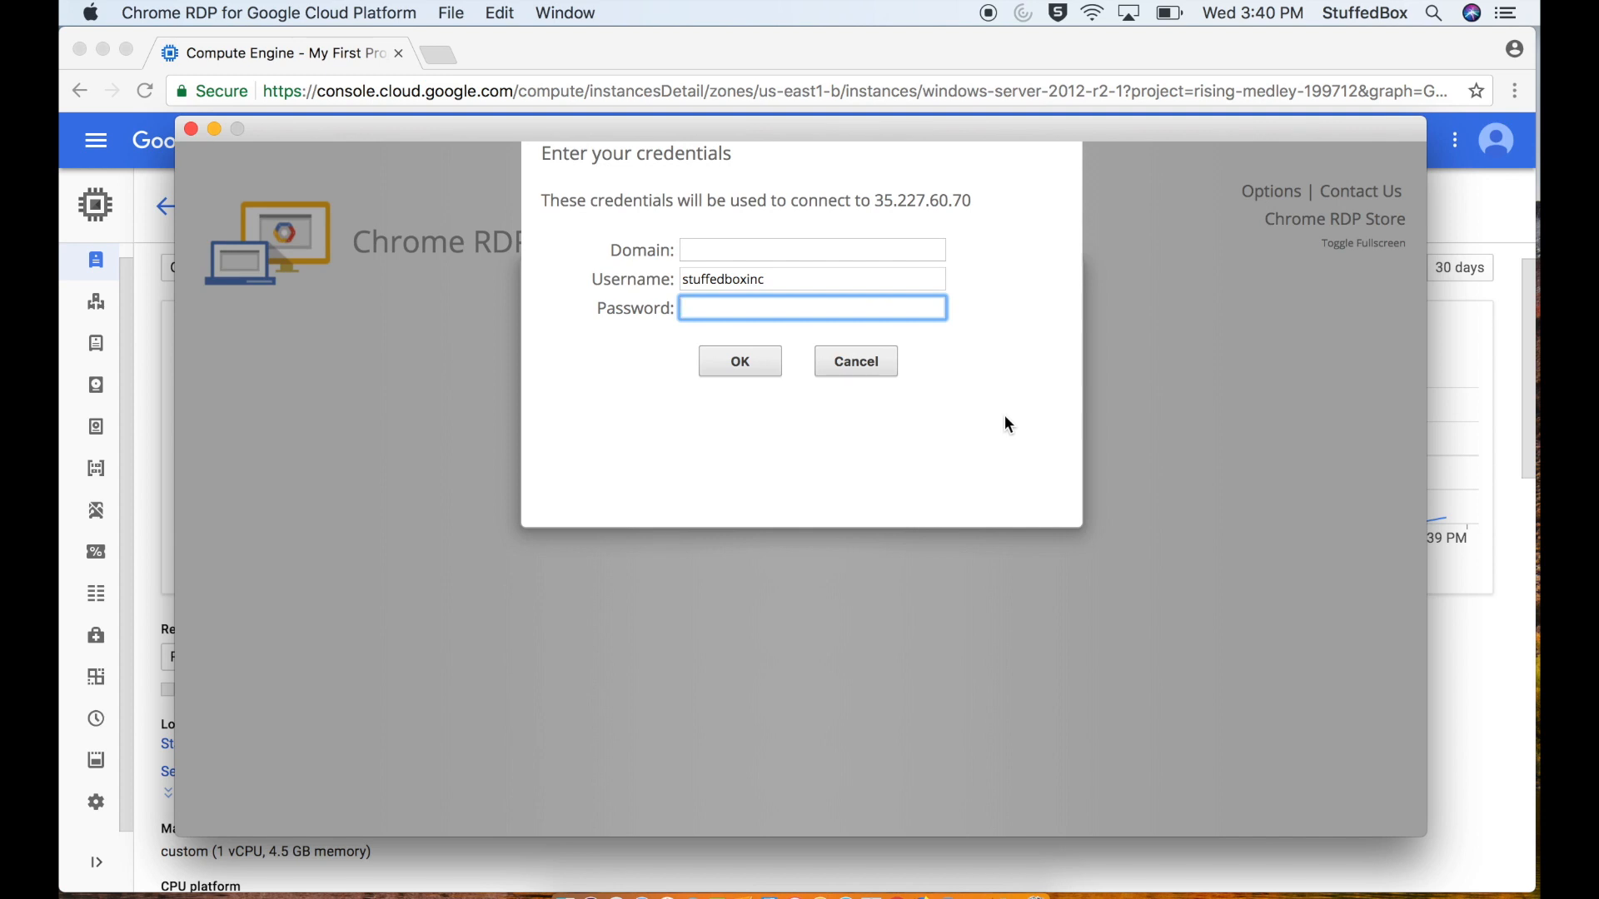
double_click(852, 276)
type("w")
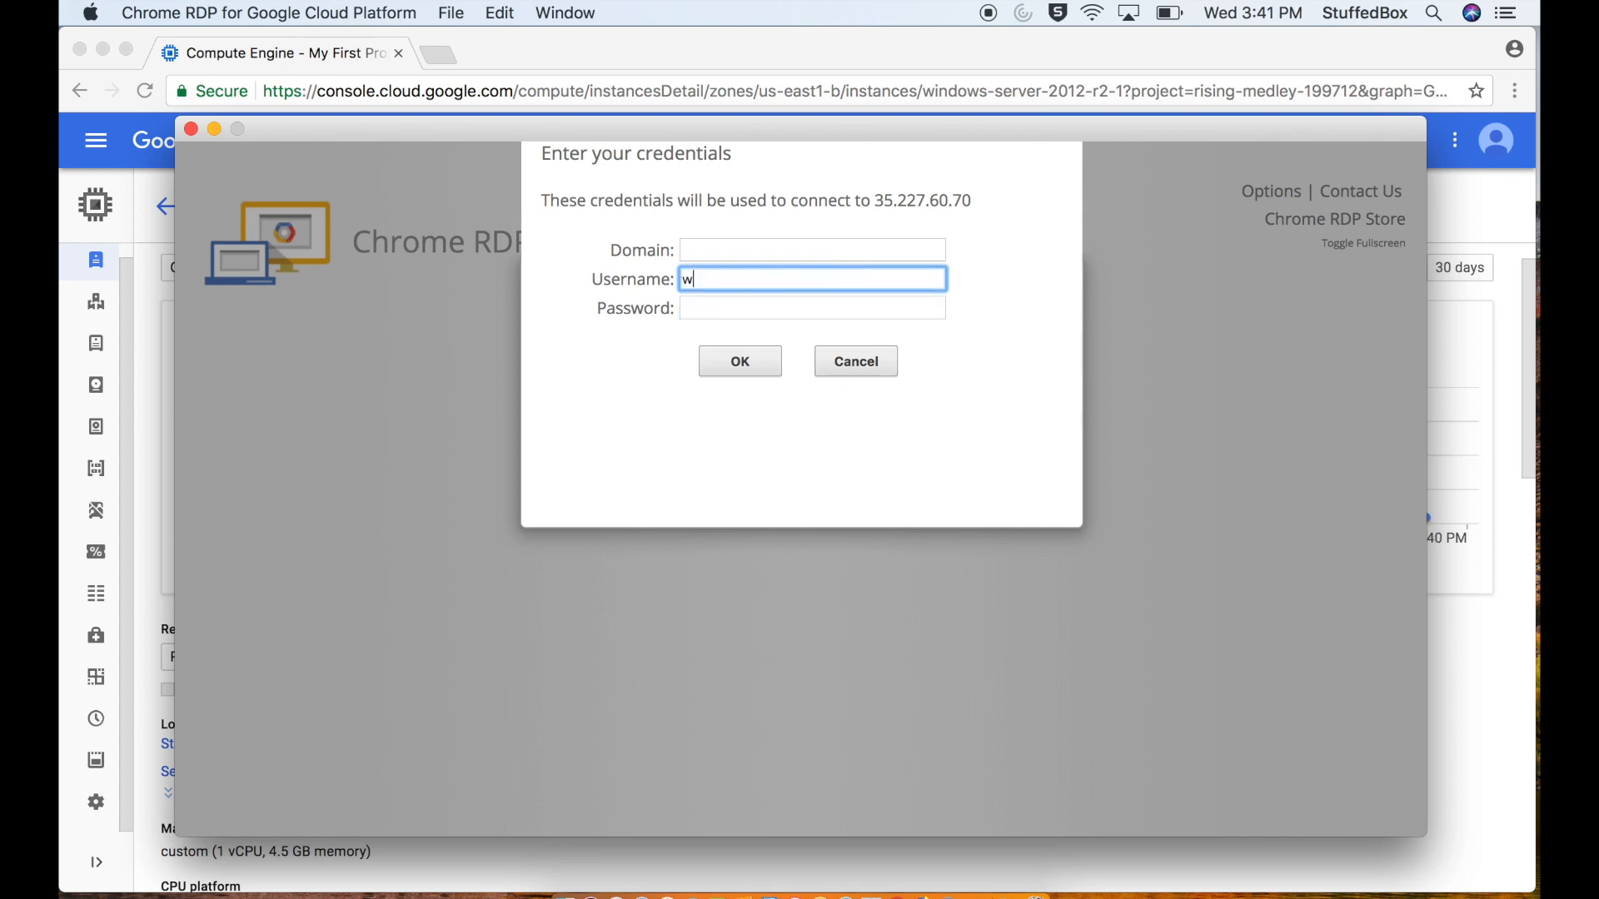
type("indows_admin")
key("Tab")
key("super+v")
key("Return")
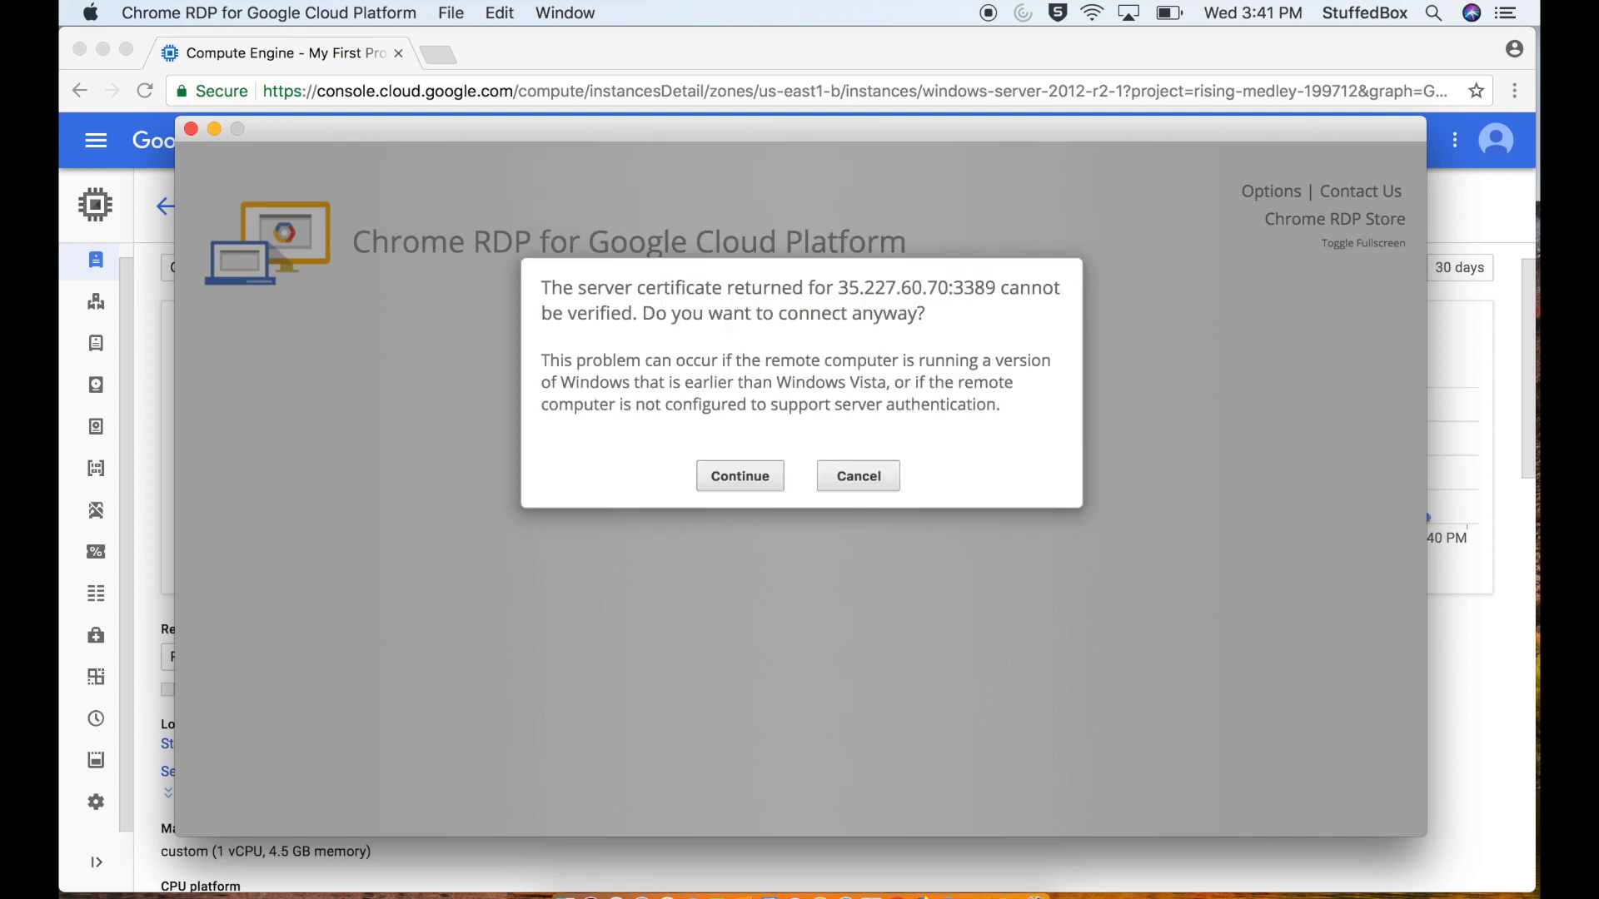
left_click(771, 484)
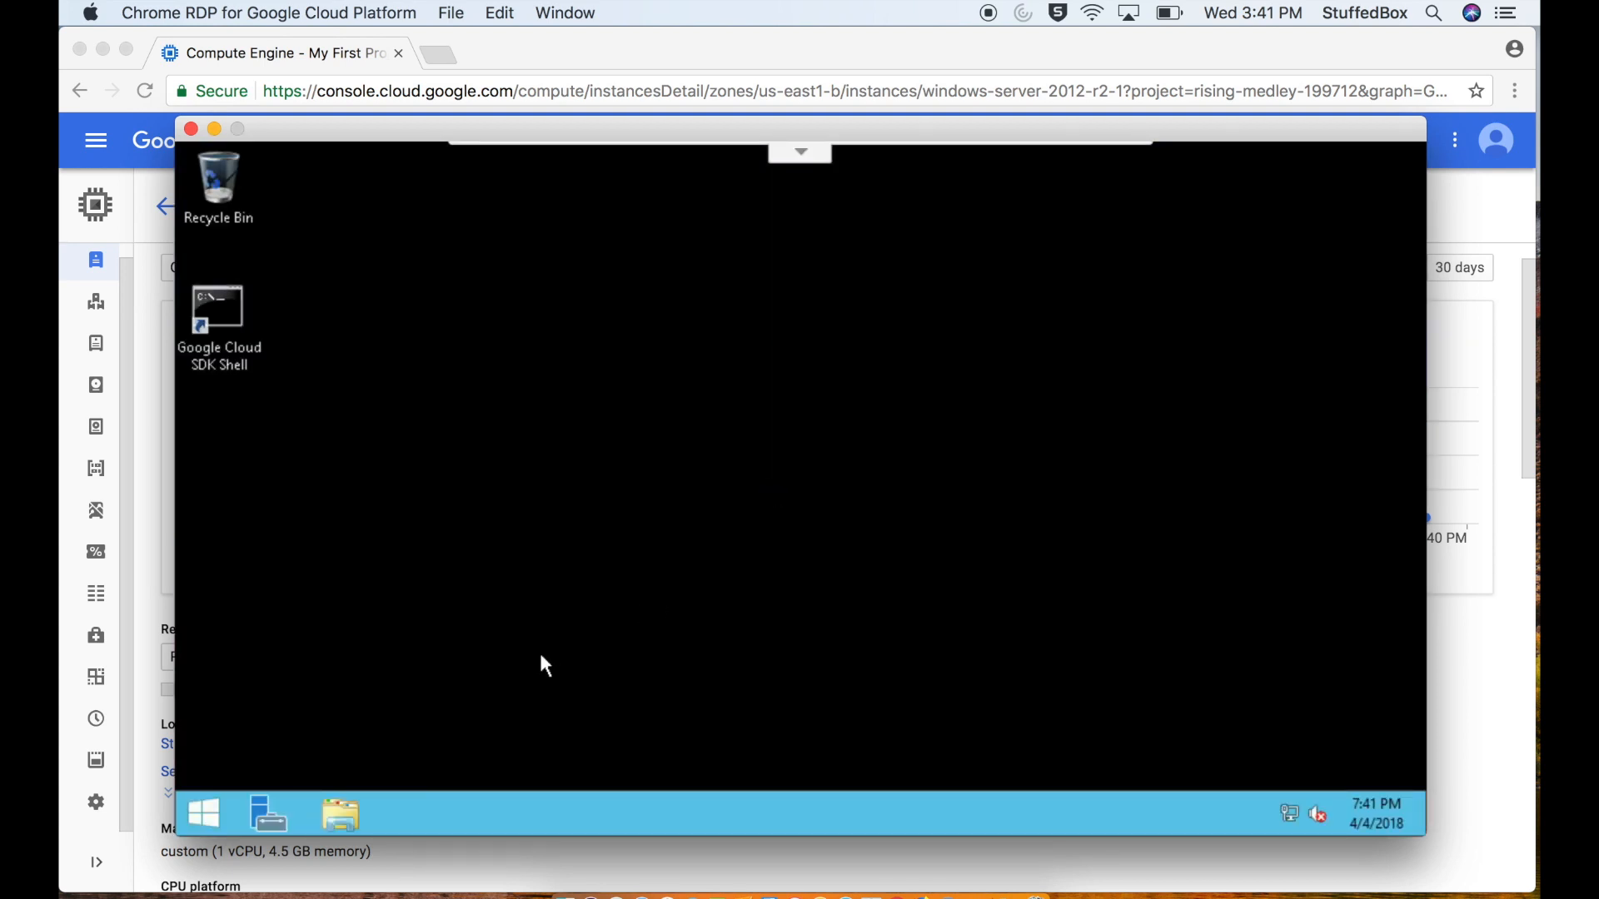
Step: View the remote server's This PC properties to check the installed memory, and return to the Start screen
left_click(200, 816)
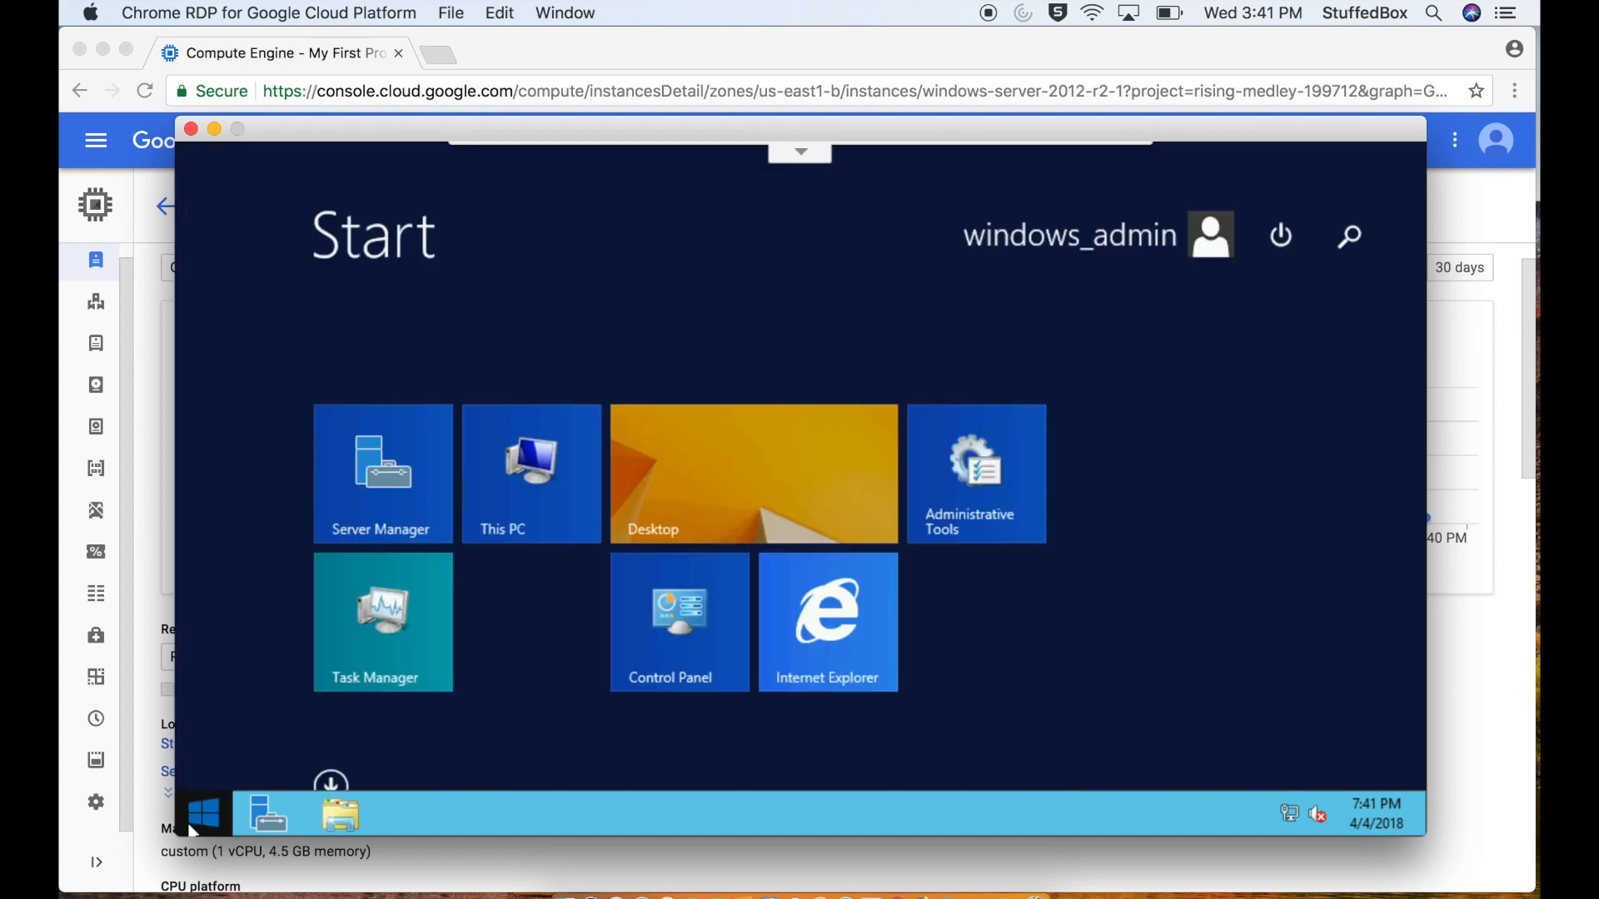
right_click(514, 489)
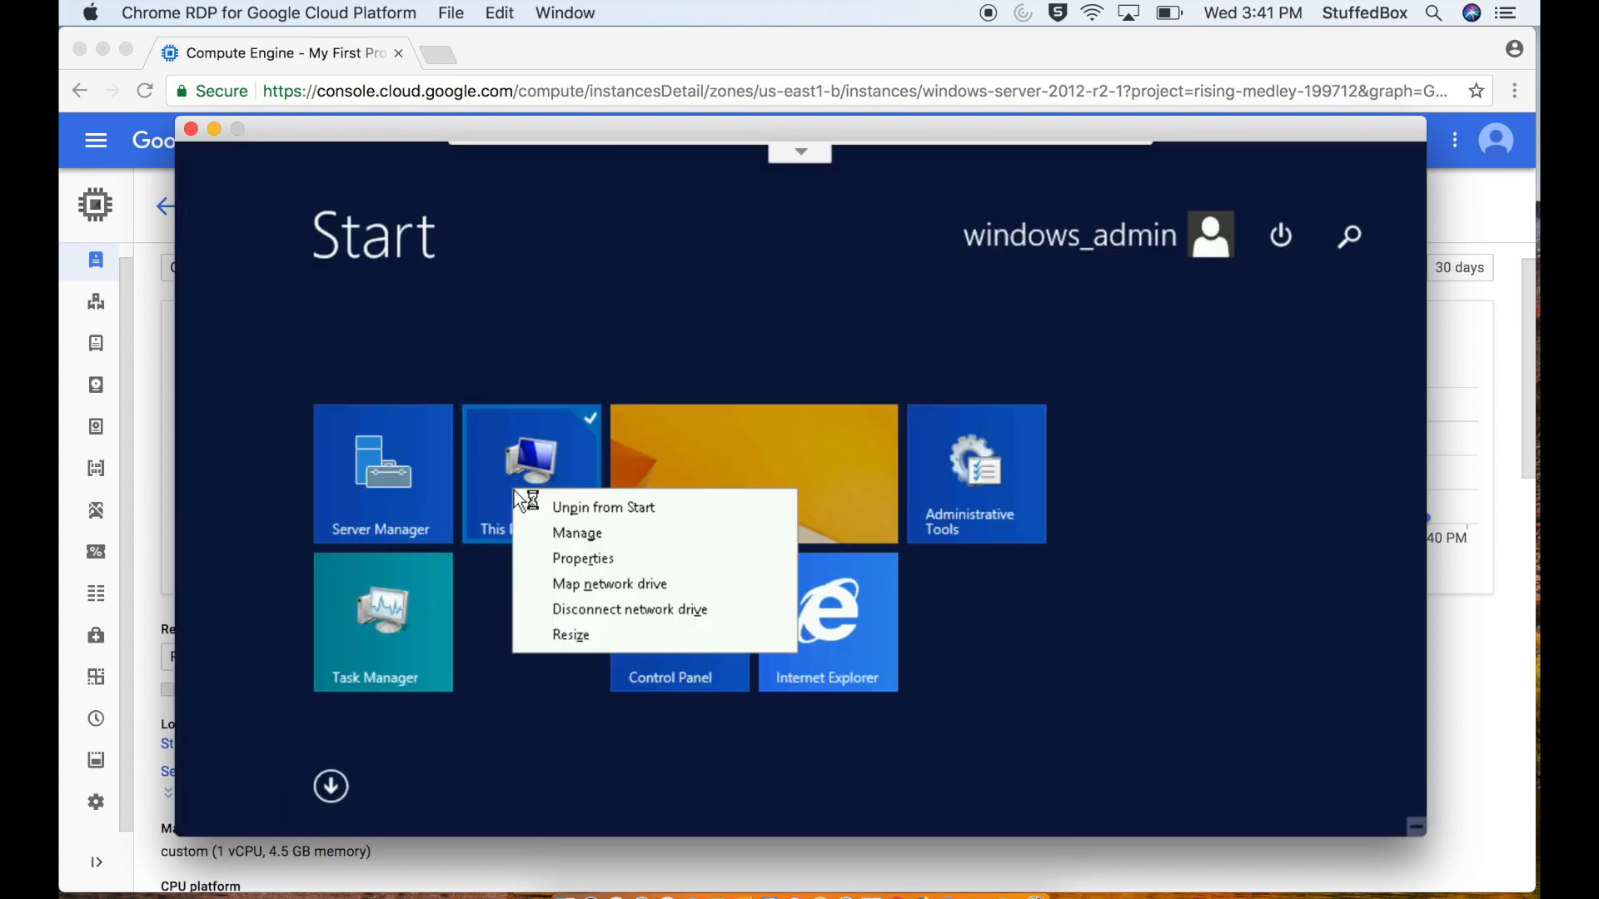
left_click(616, 554)
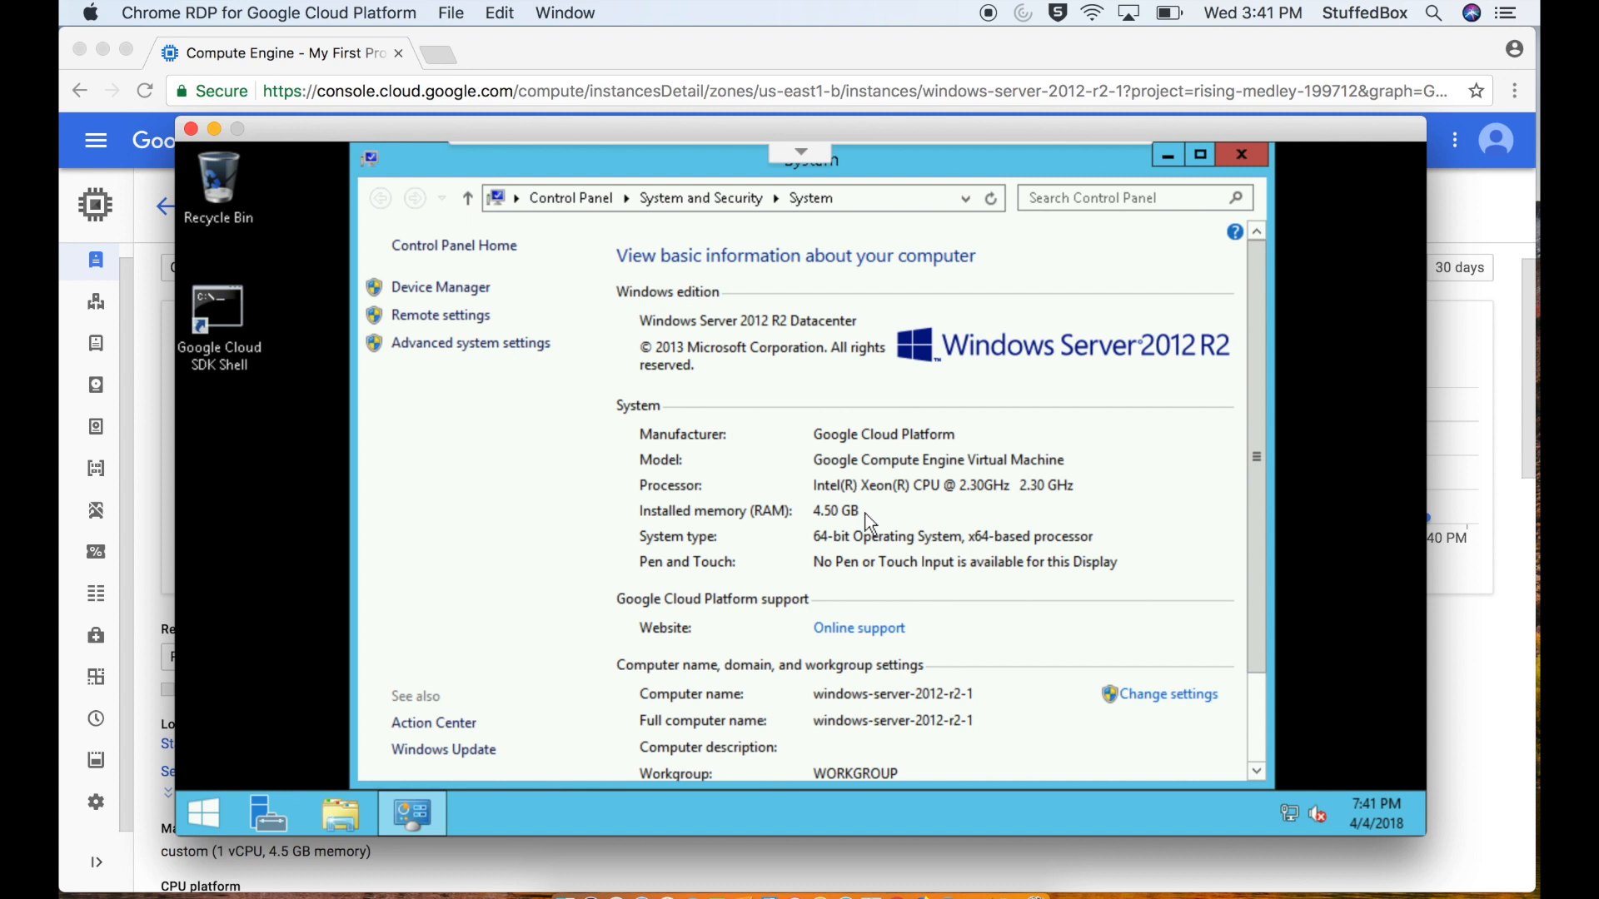
left_click(1246, 157)
left_click(206, 815)
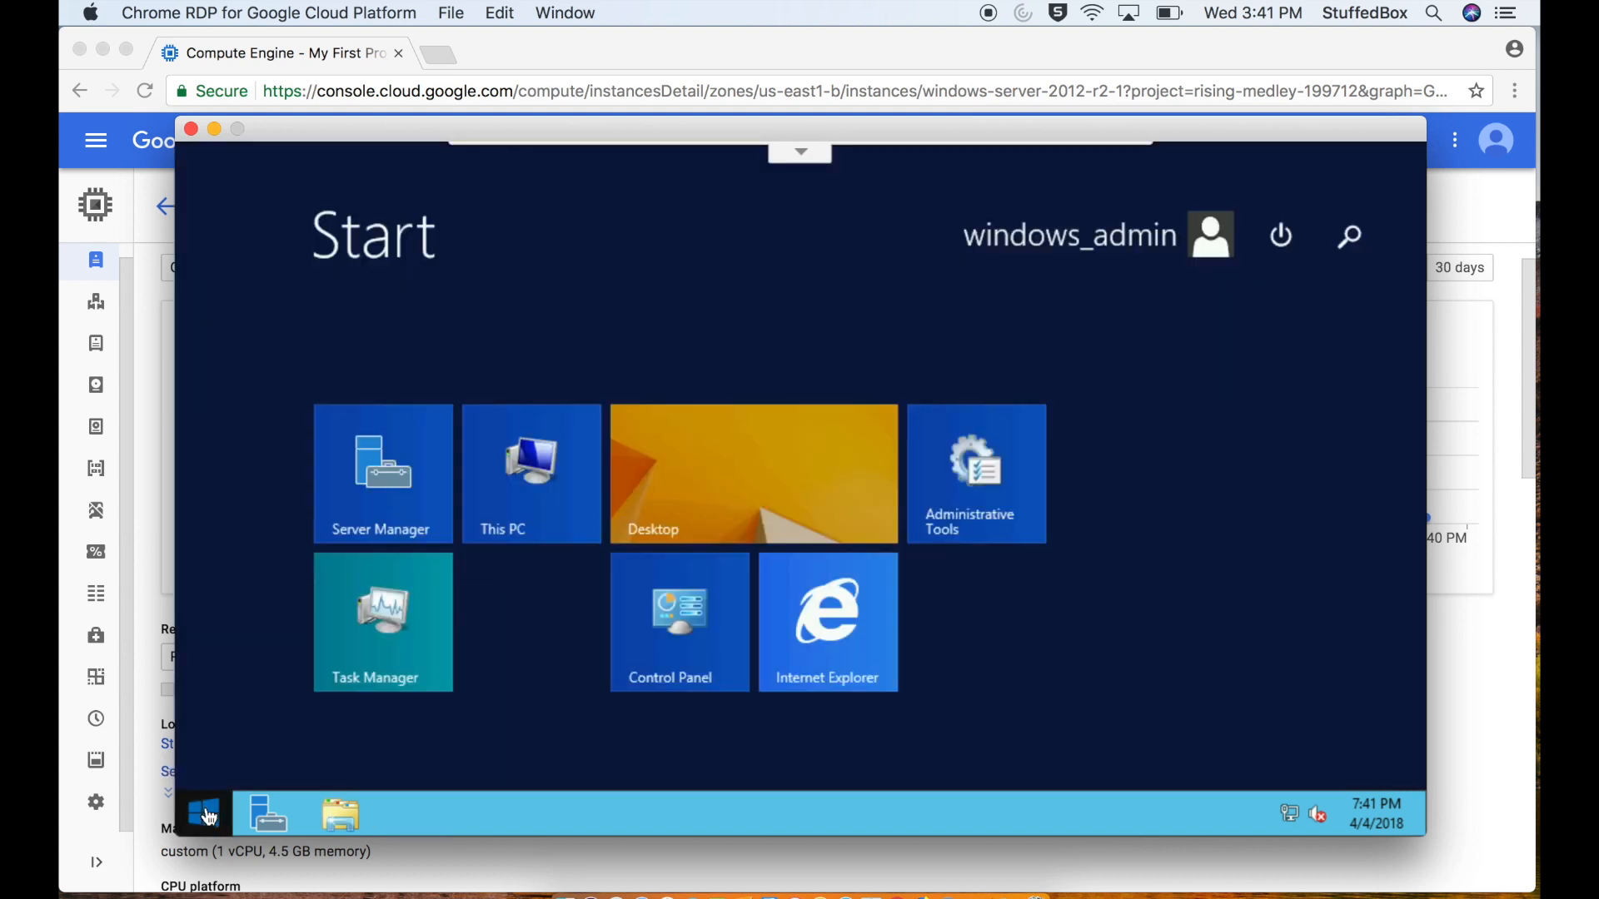
Step: Search the remote server for Windows Update and open it to view the update status
left_click(1332, 235)
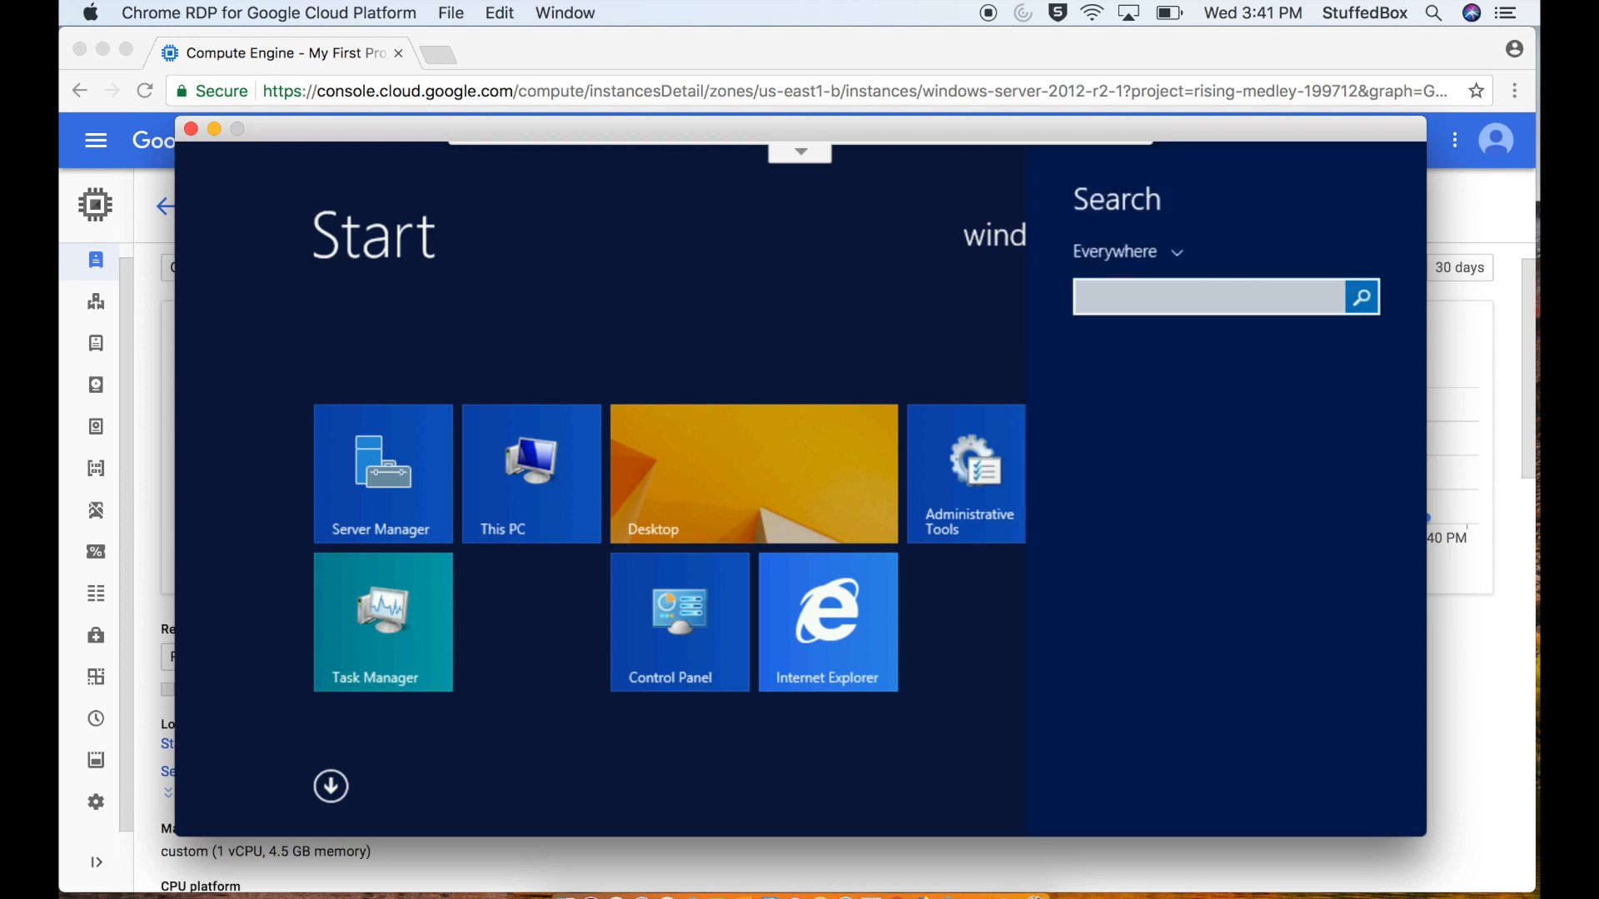
type("win")
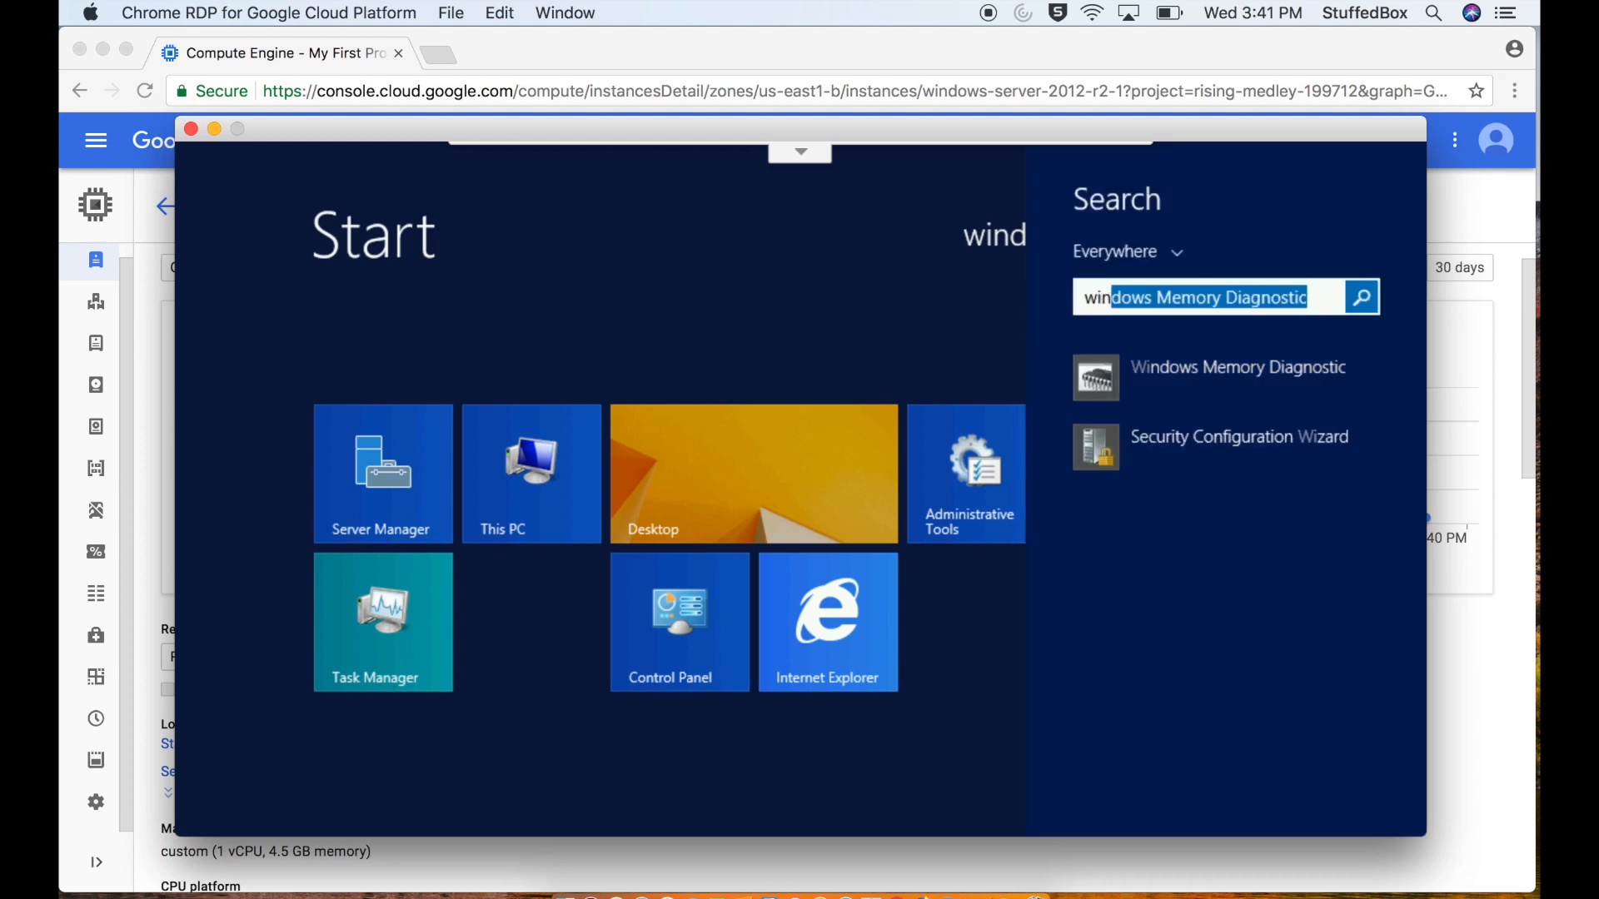
type("dows up")
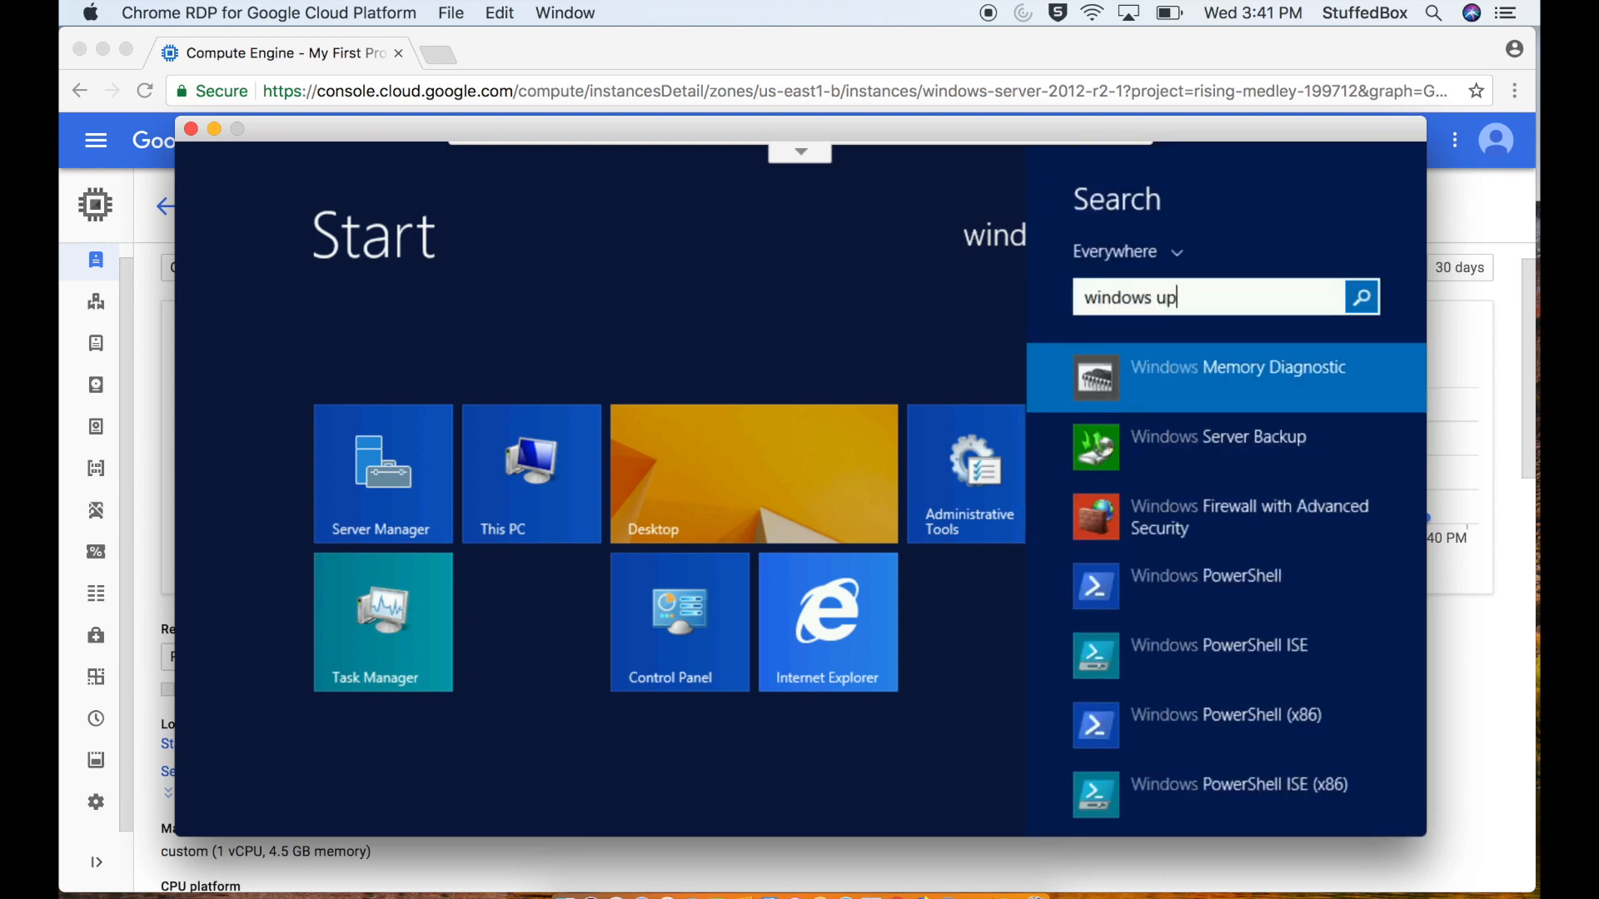
type("d")
key("Down")
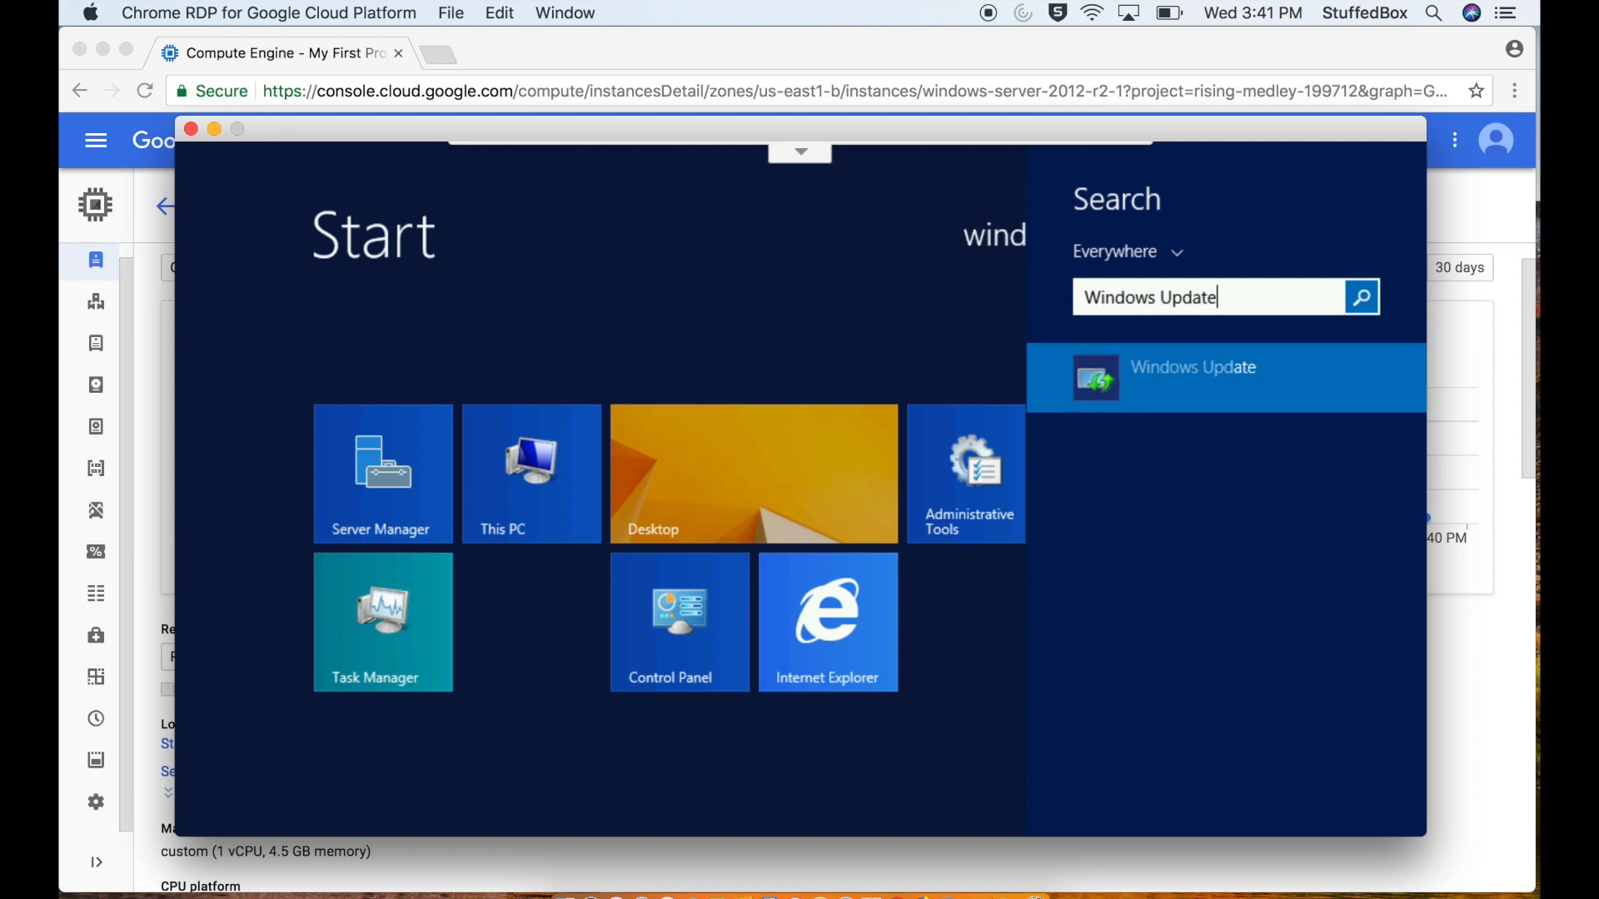
key("Return")
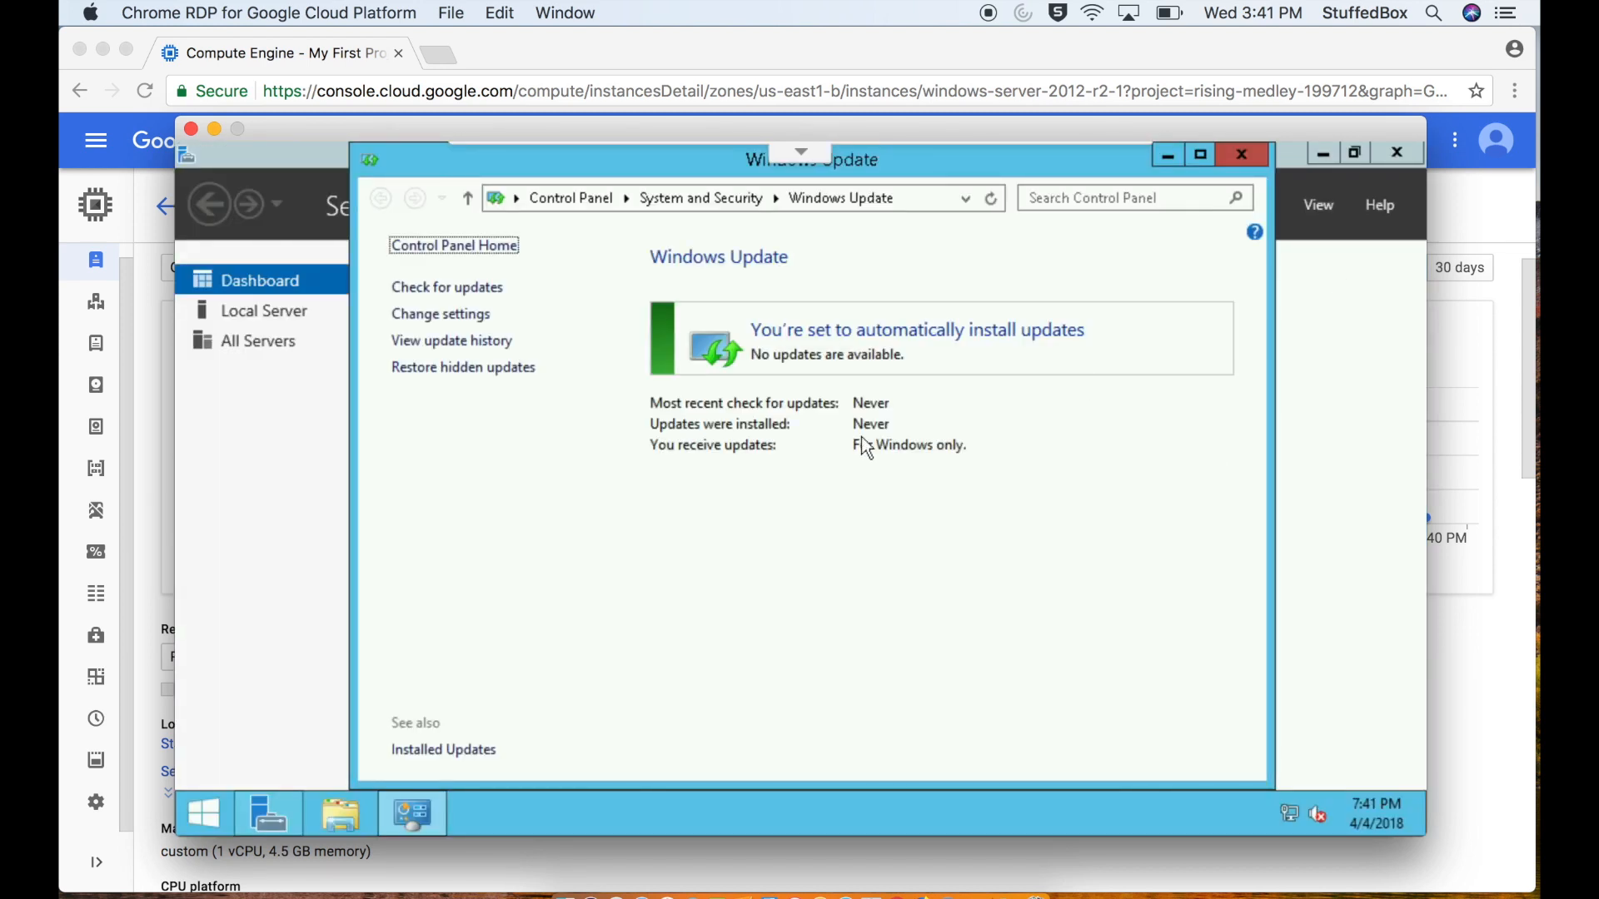
Step: Close Windows Update and Server Manager on the remote server, and close the Chrome RDP session window
left_click(1241, 155)
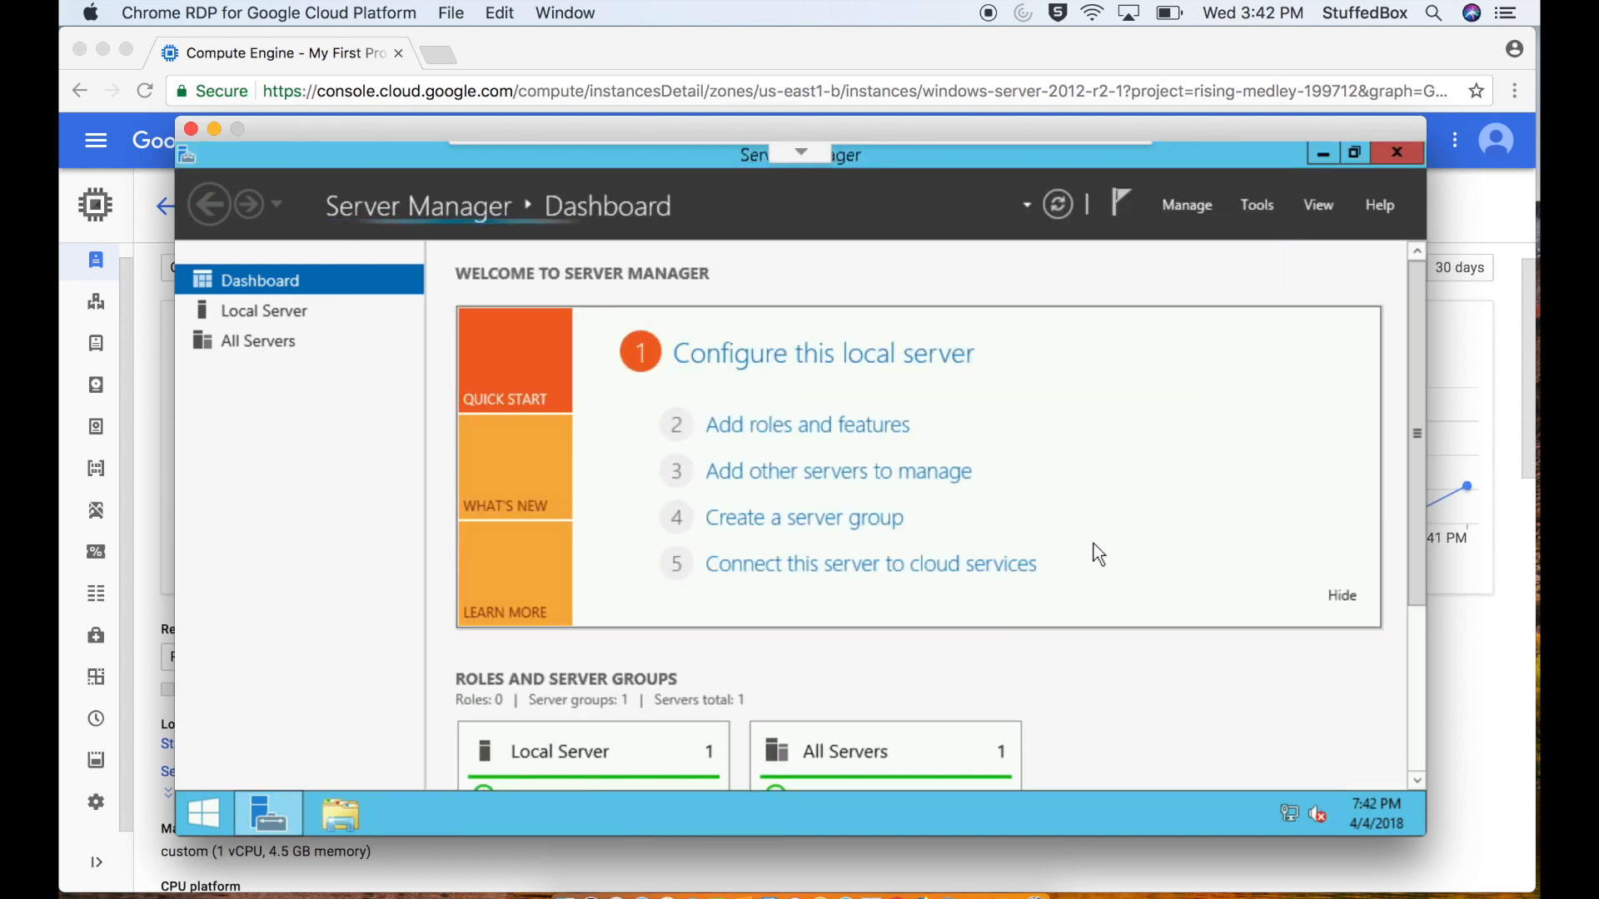
left_click(1407, 153)
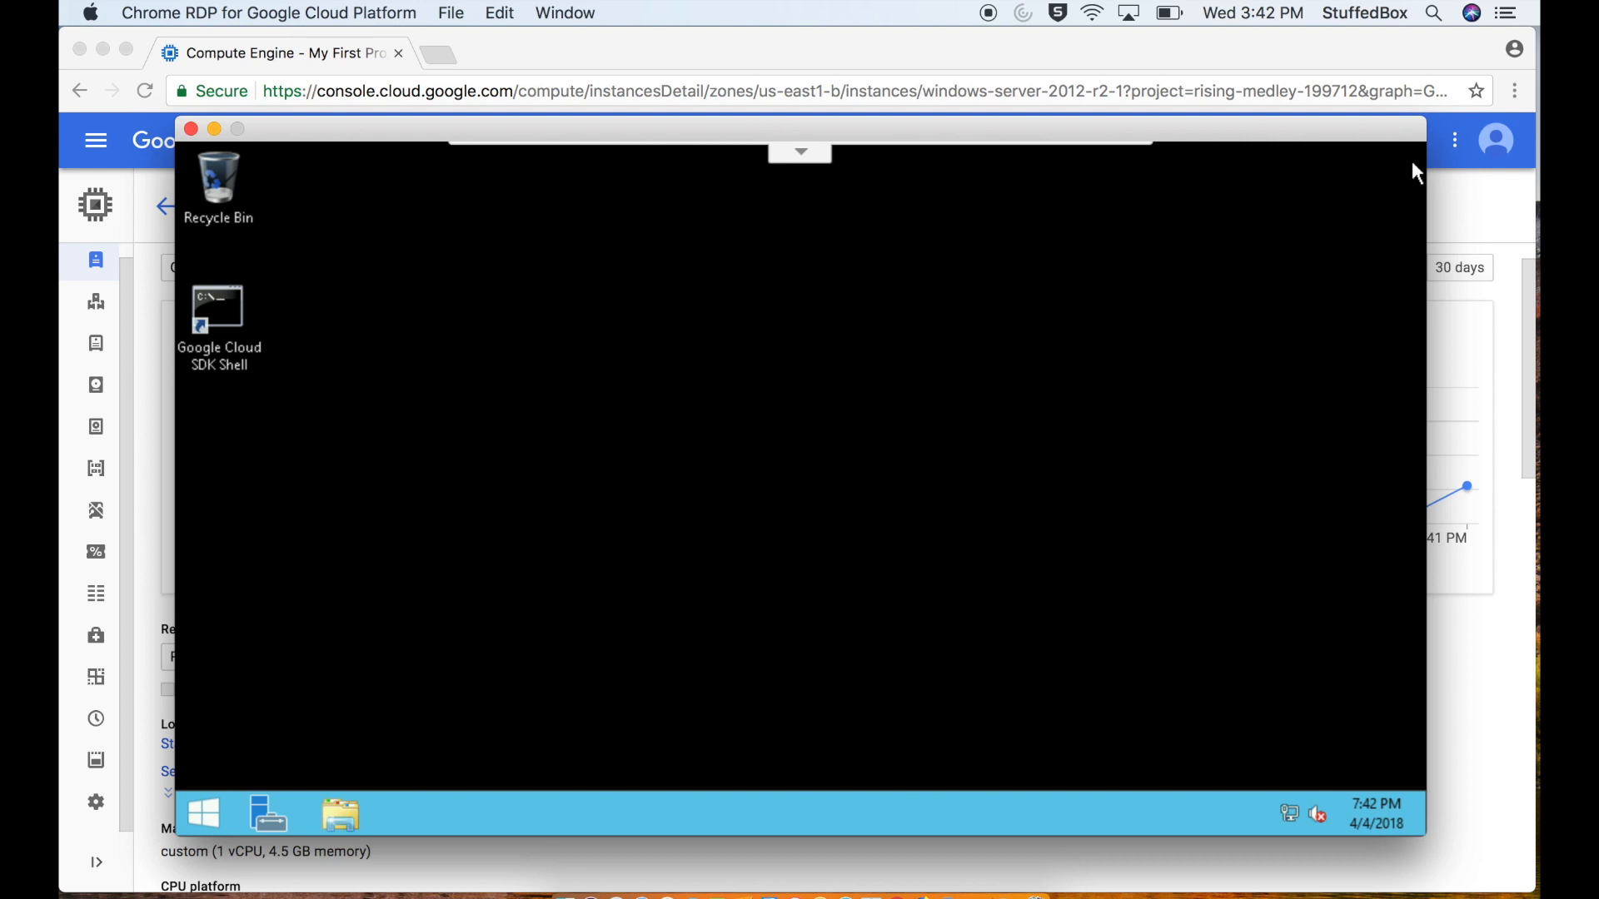
left_click(190, 129)
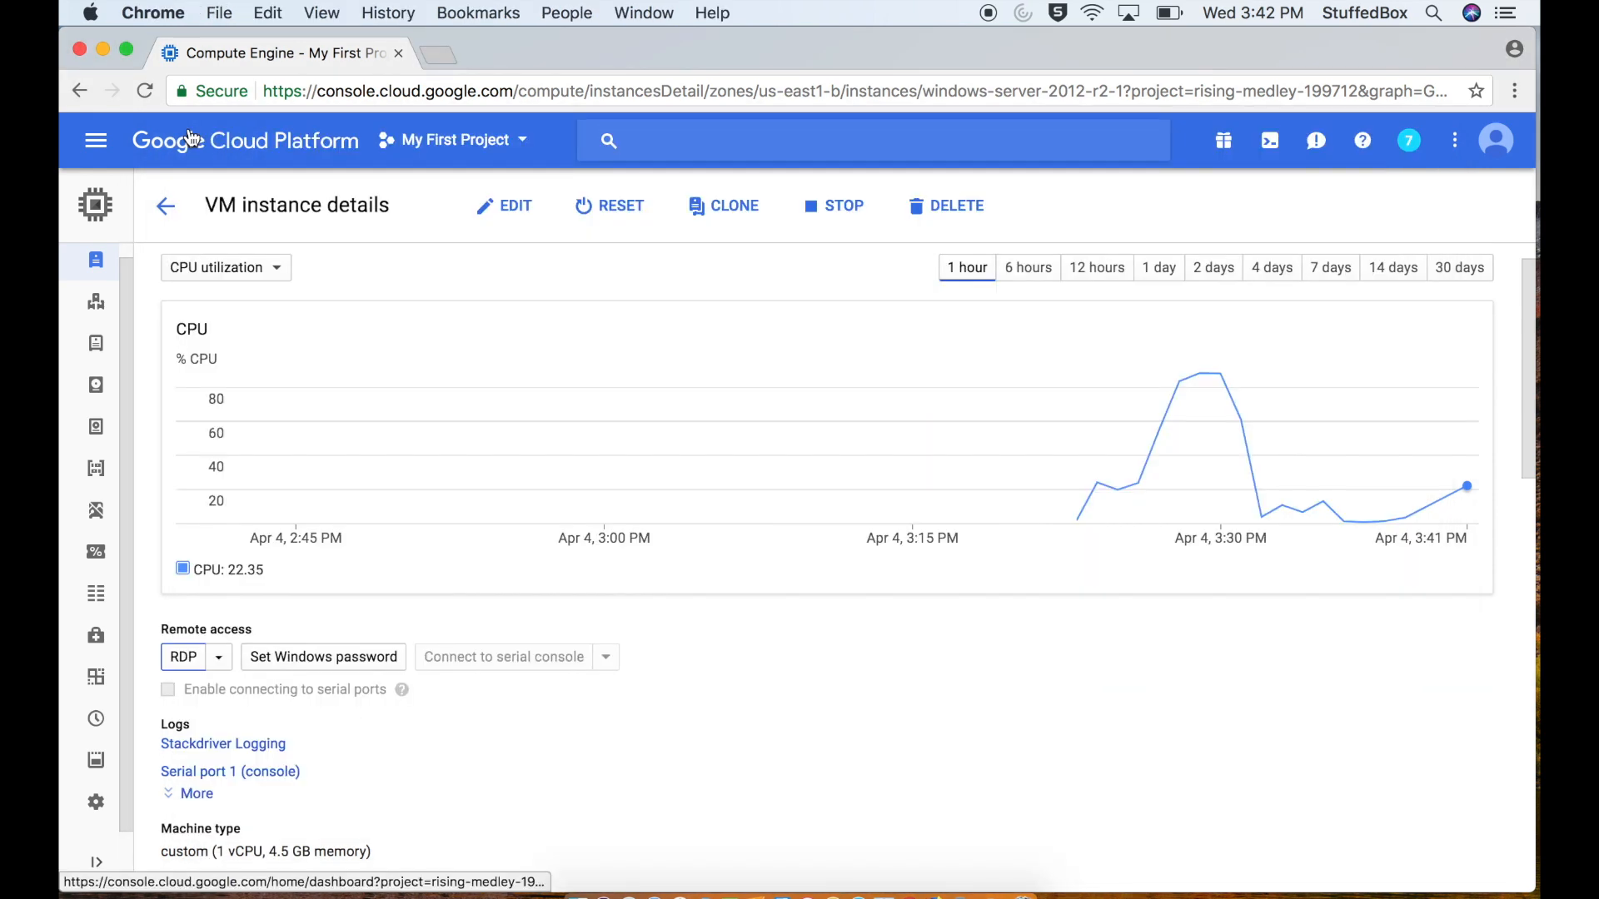
Step: Put the windows-server-2012-r2-1 instance into edit mode and expand its nic0 network interface settings
scroll(594, 414, "down", 10)
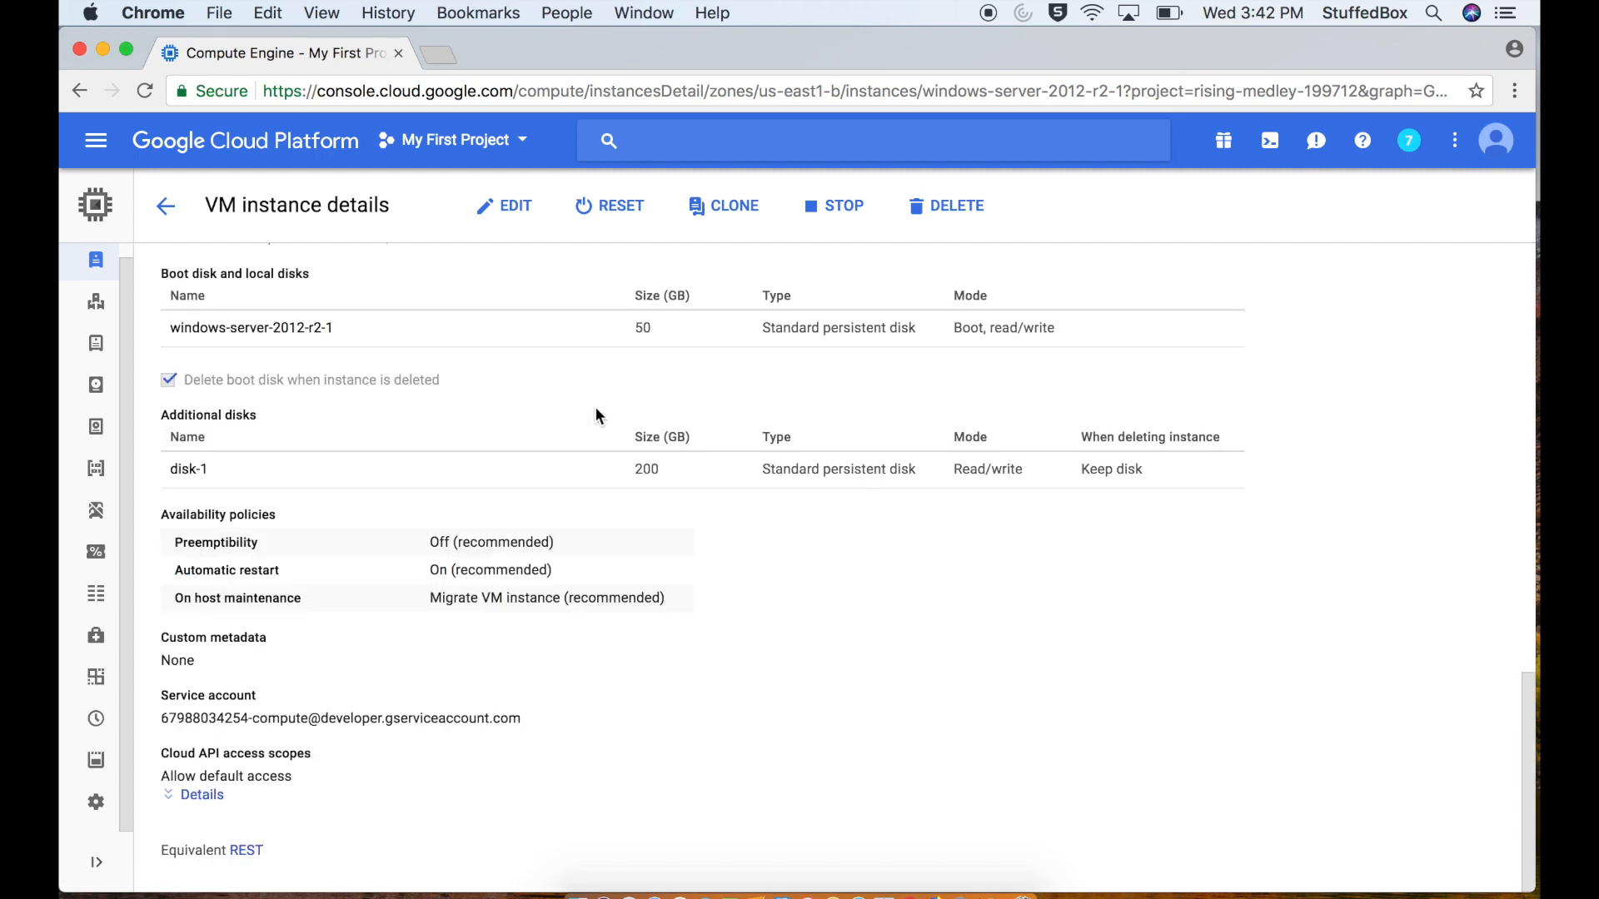
left_click(515, 206)
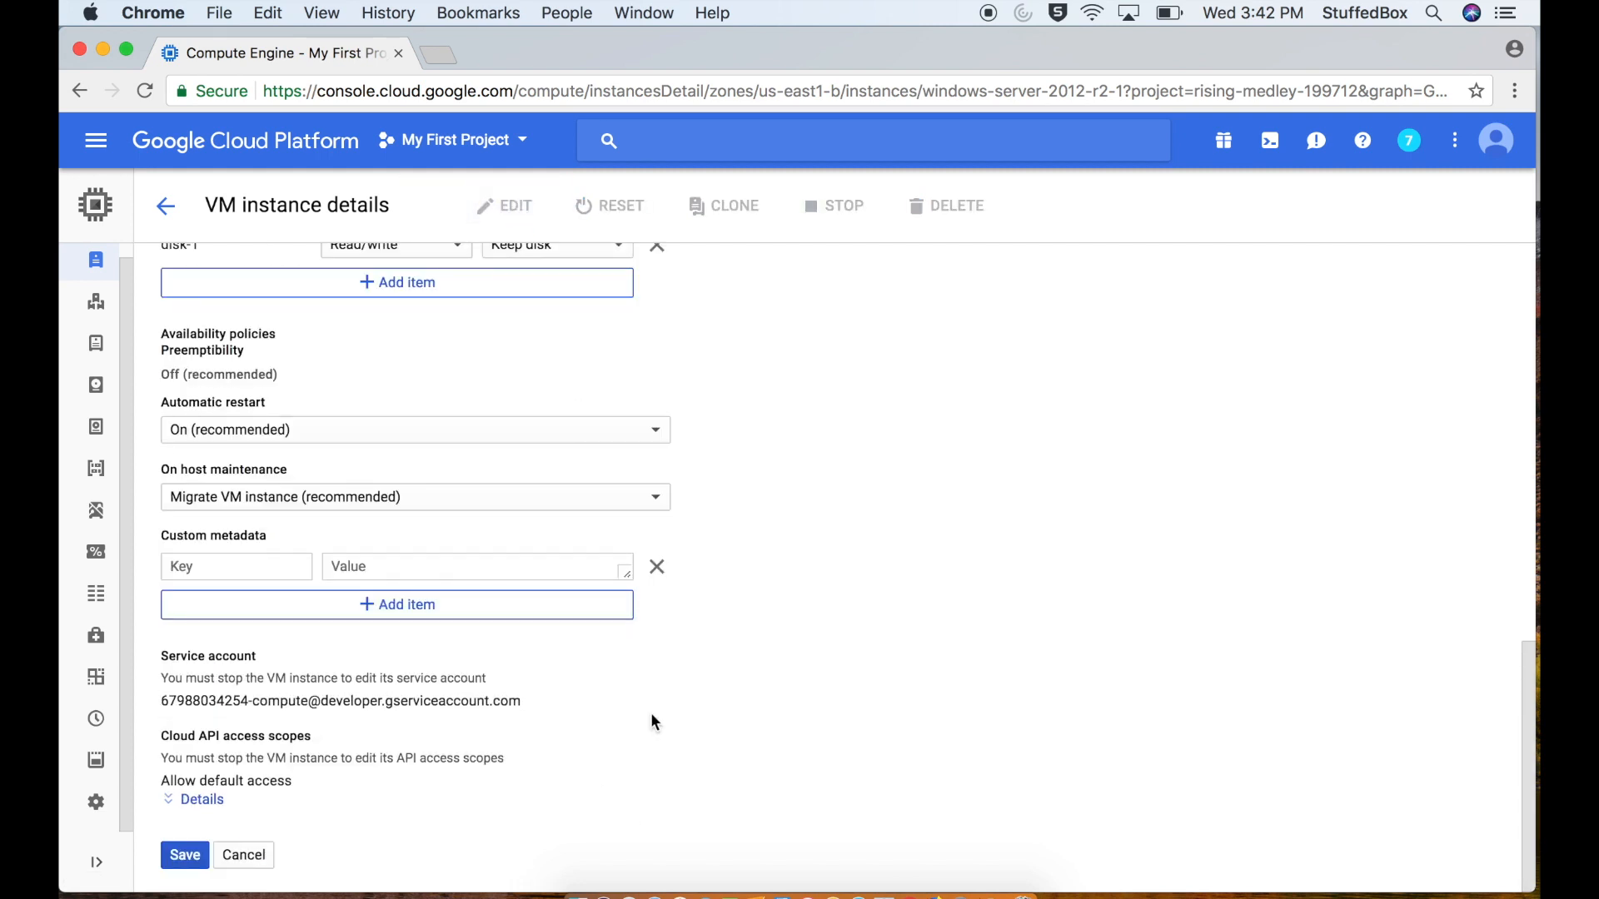
scroll(651, 712, "up", 2)
scroll(652, 721, "up", 12)
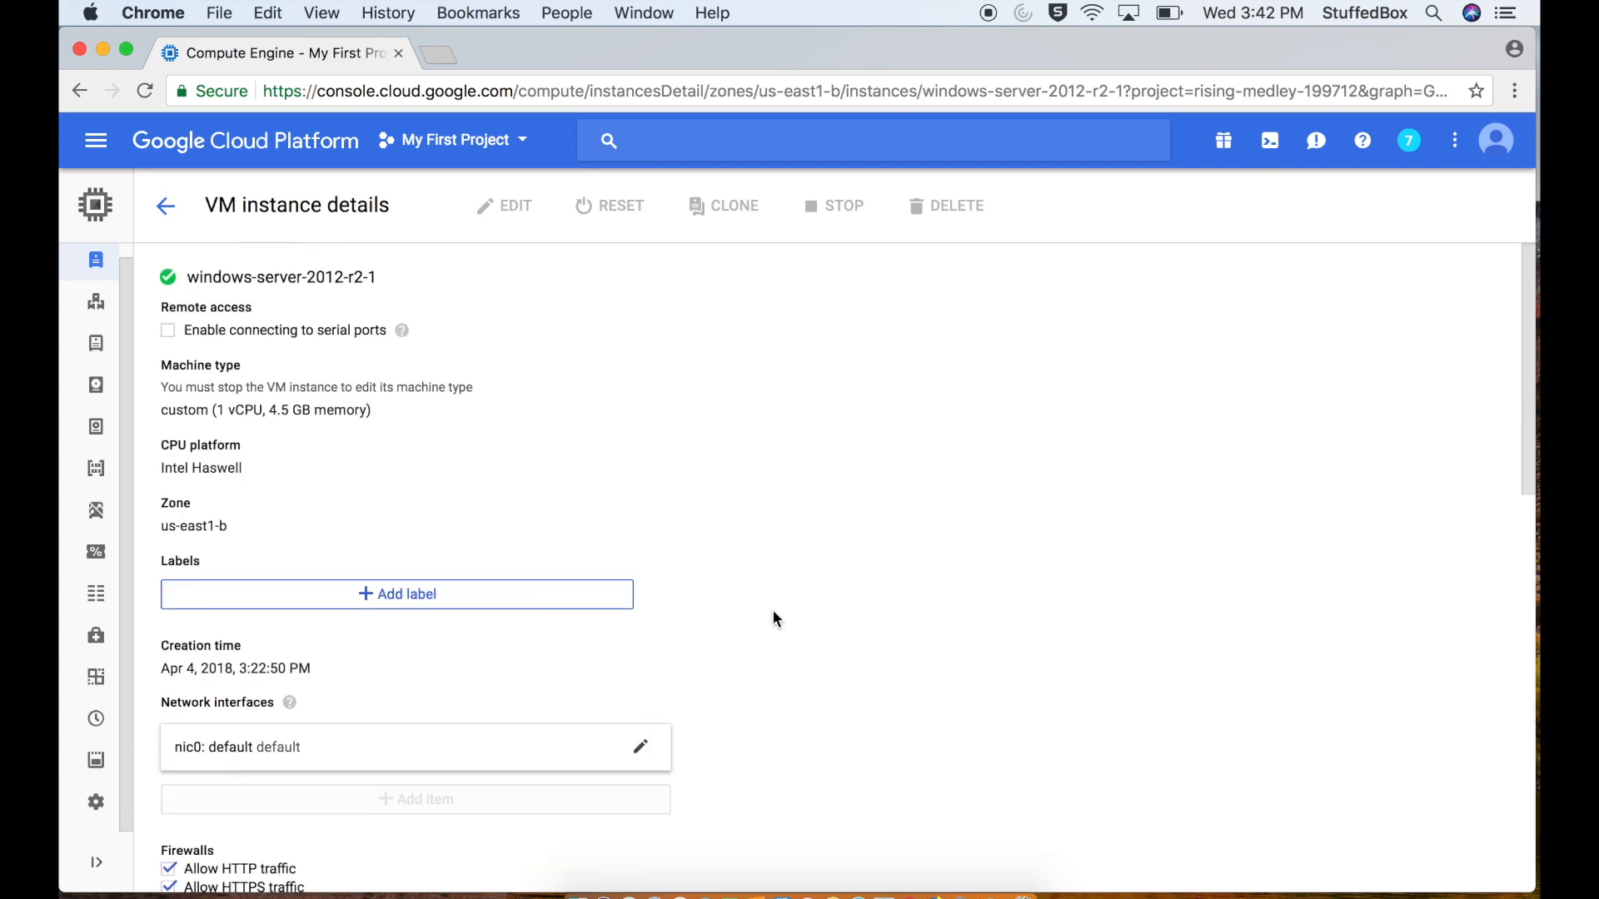
scroll(772, 612, "down", 3)
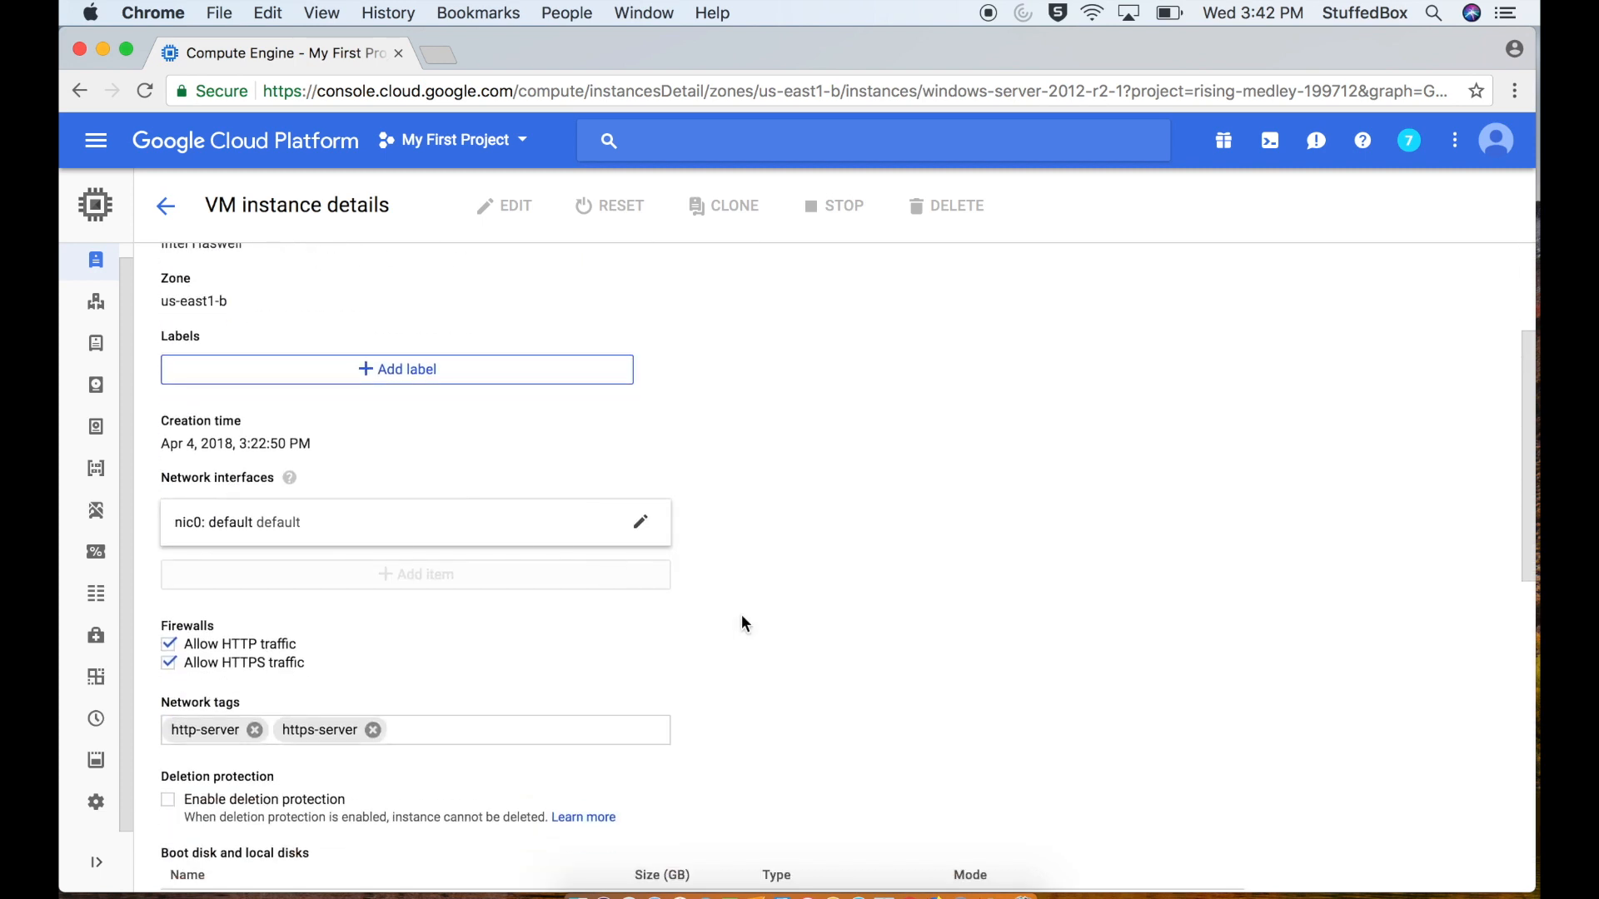
scroll(744, 623, "up", 3)
left_click(523, 754)
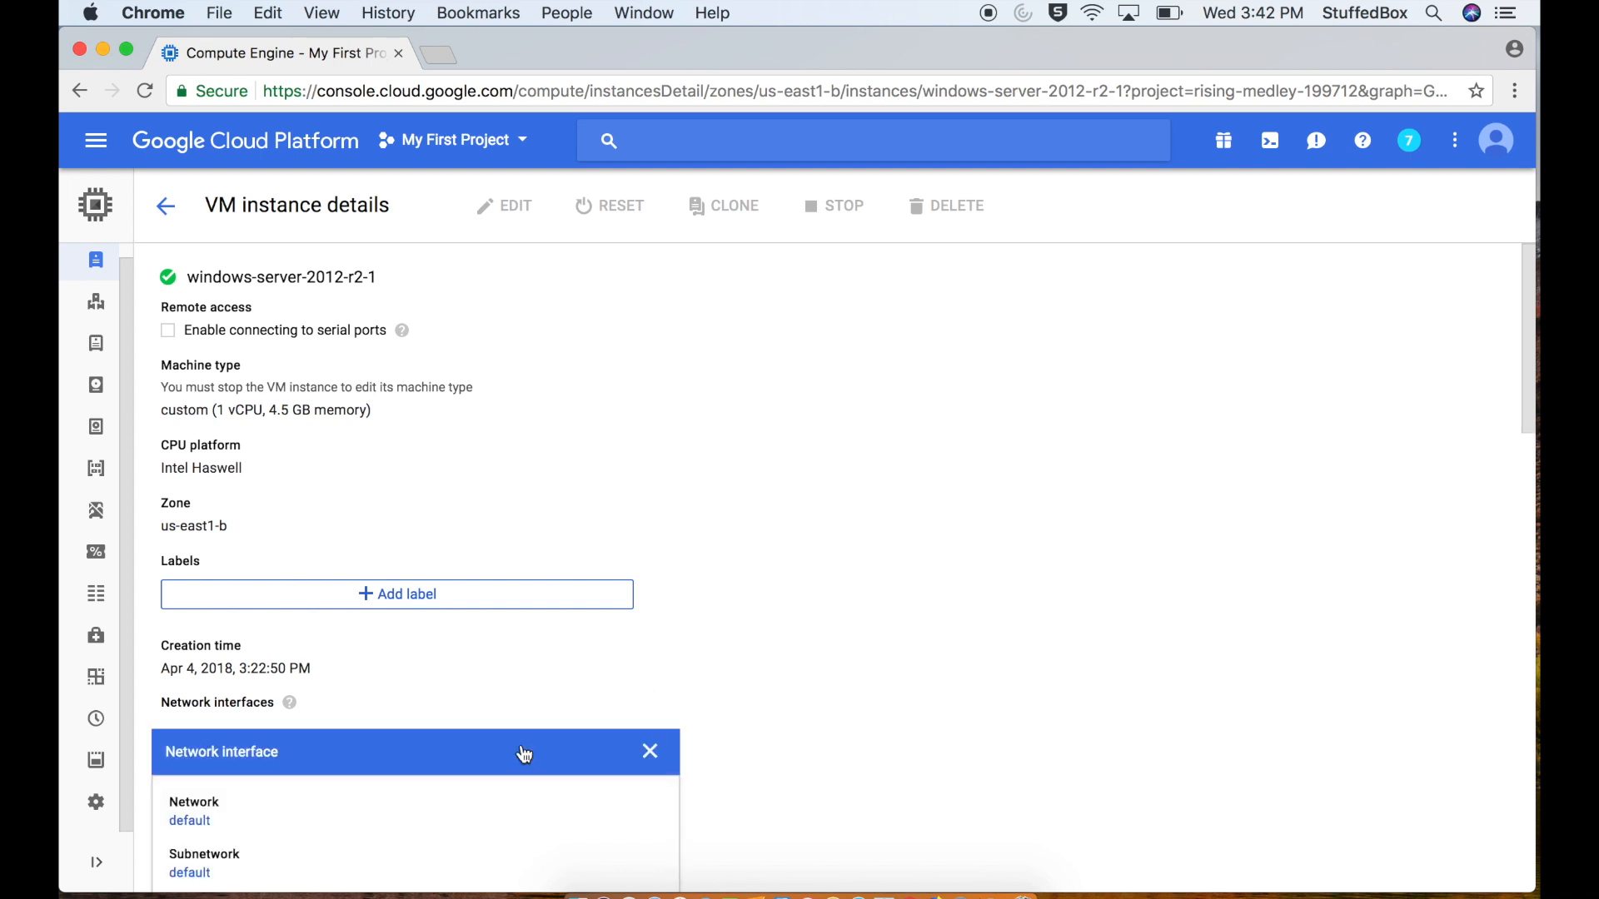
scroll(599, 696, "down", 3)
scroll(688, 713, "down", 2)
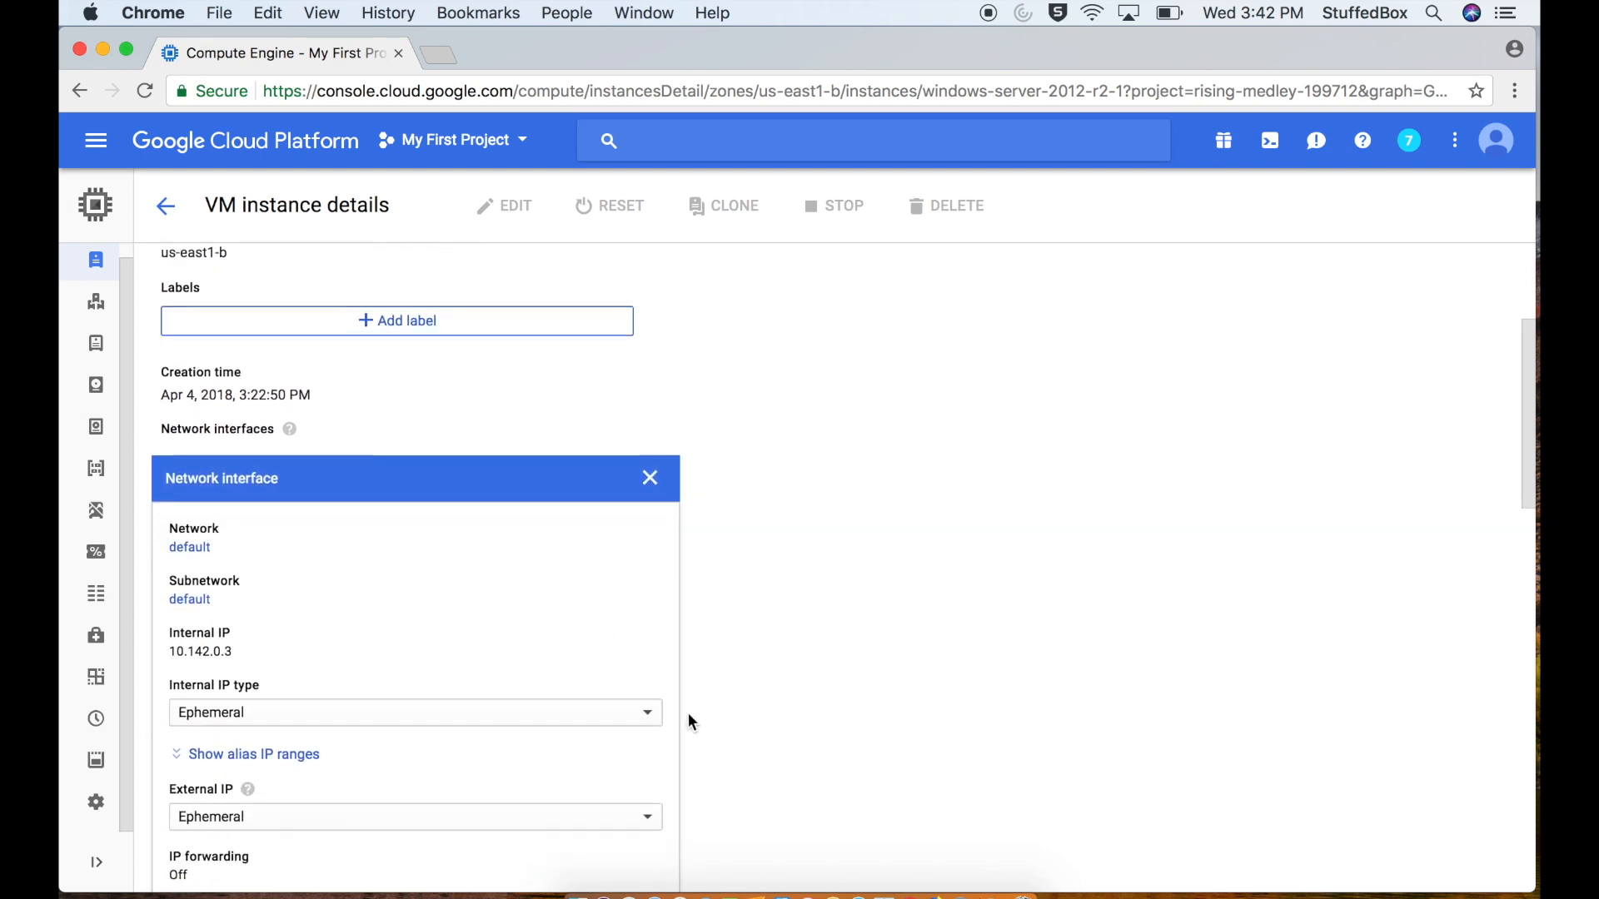
Step: Reserve a new static external IP address named this-ip for the network interface
left_click(491, 694)
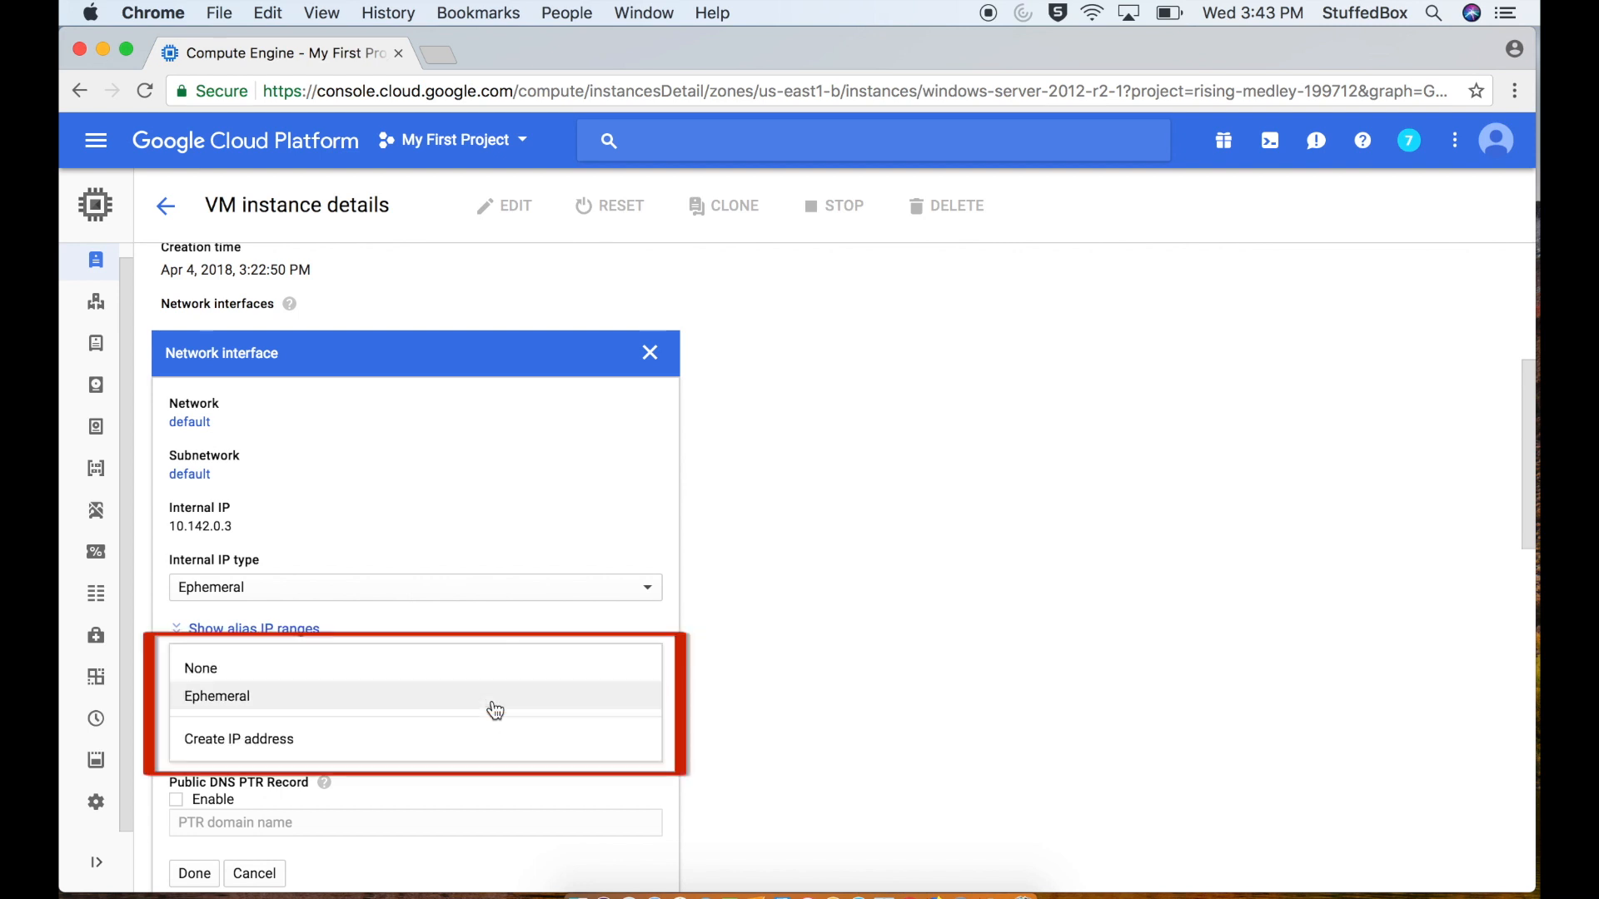
left_click(415, 752)
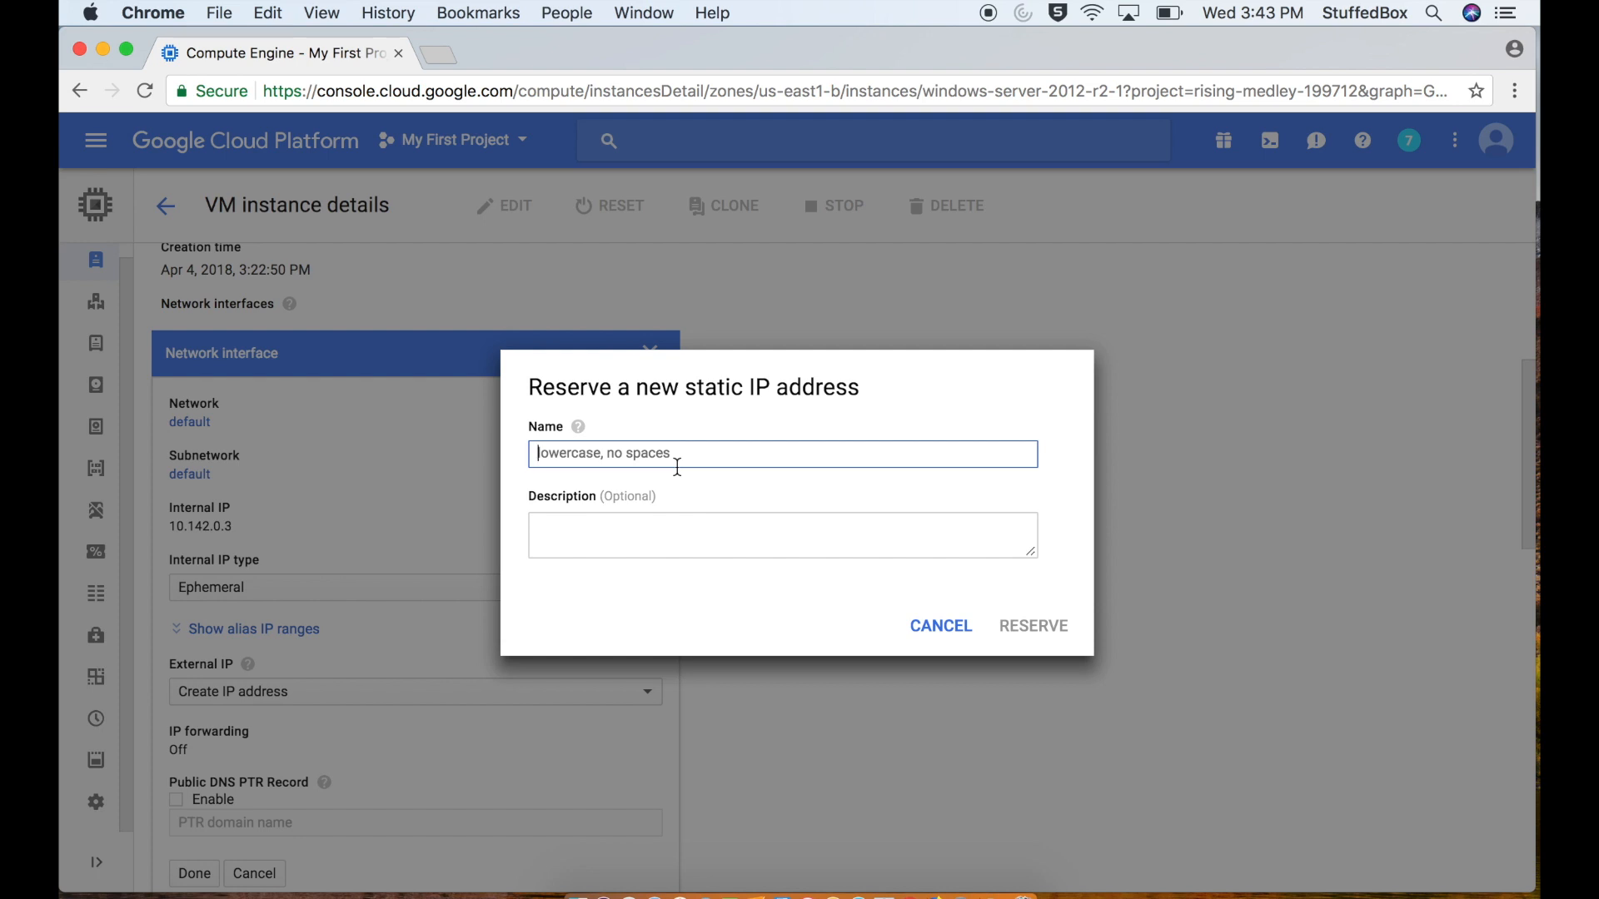
type("this_ip")
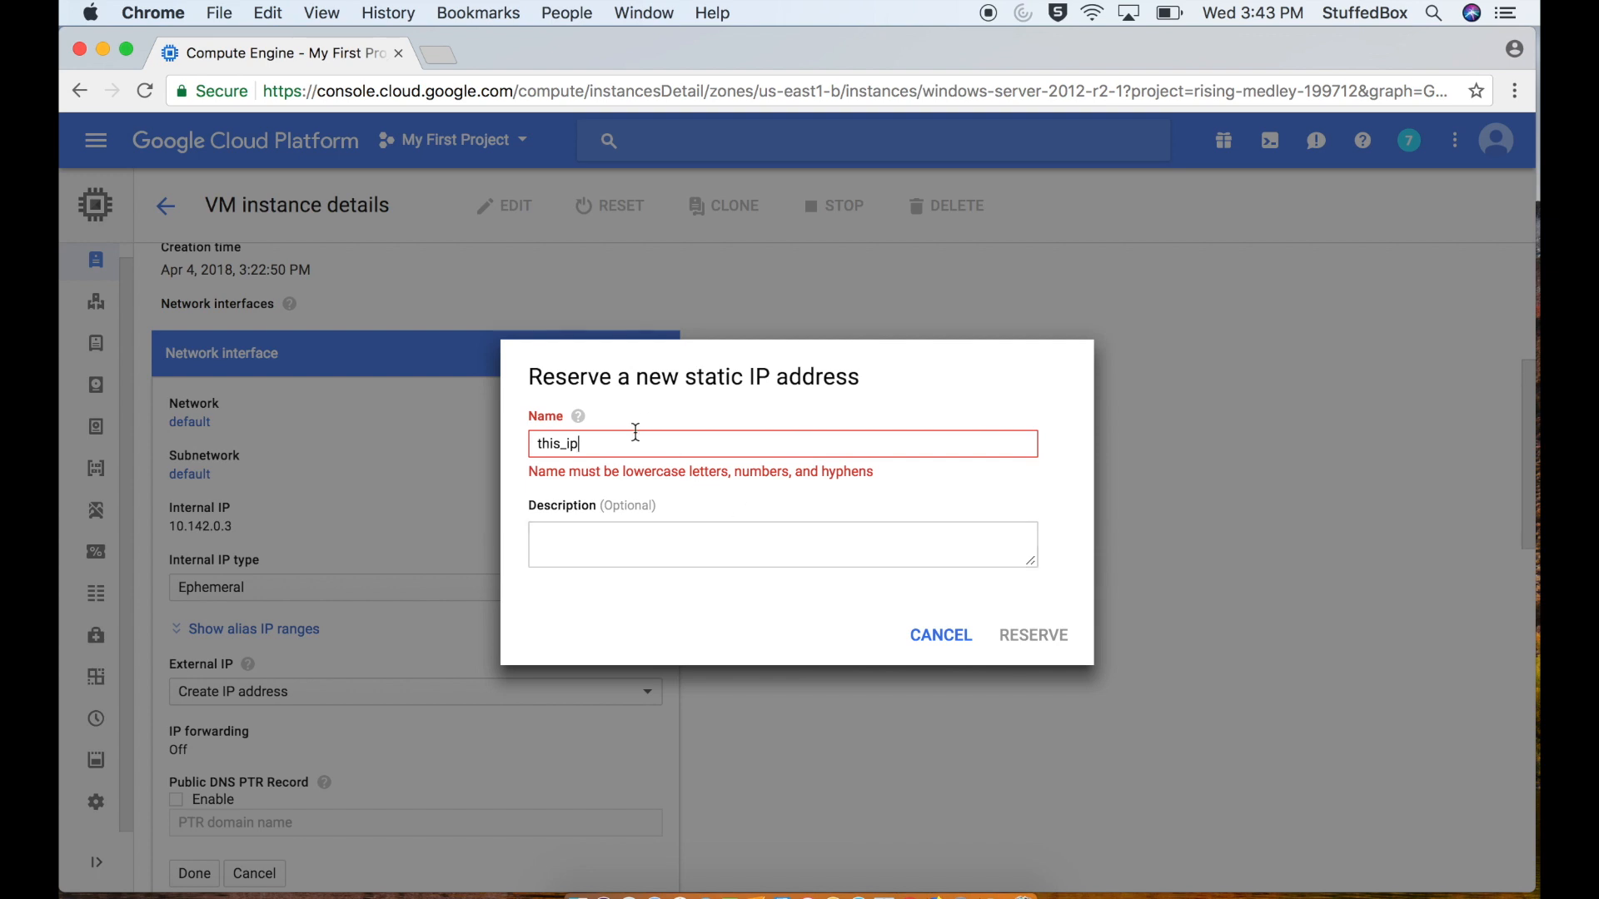
key("BackSpace")
key("BackSpace")
key("BackSpace")
type("-ip")
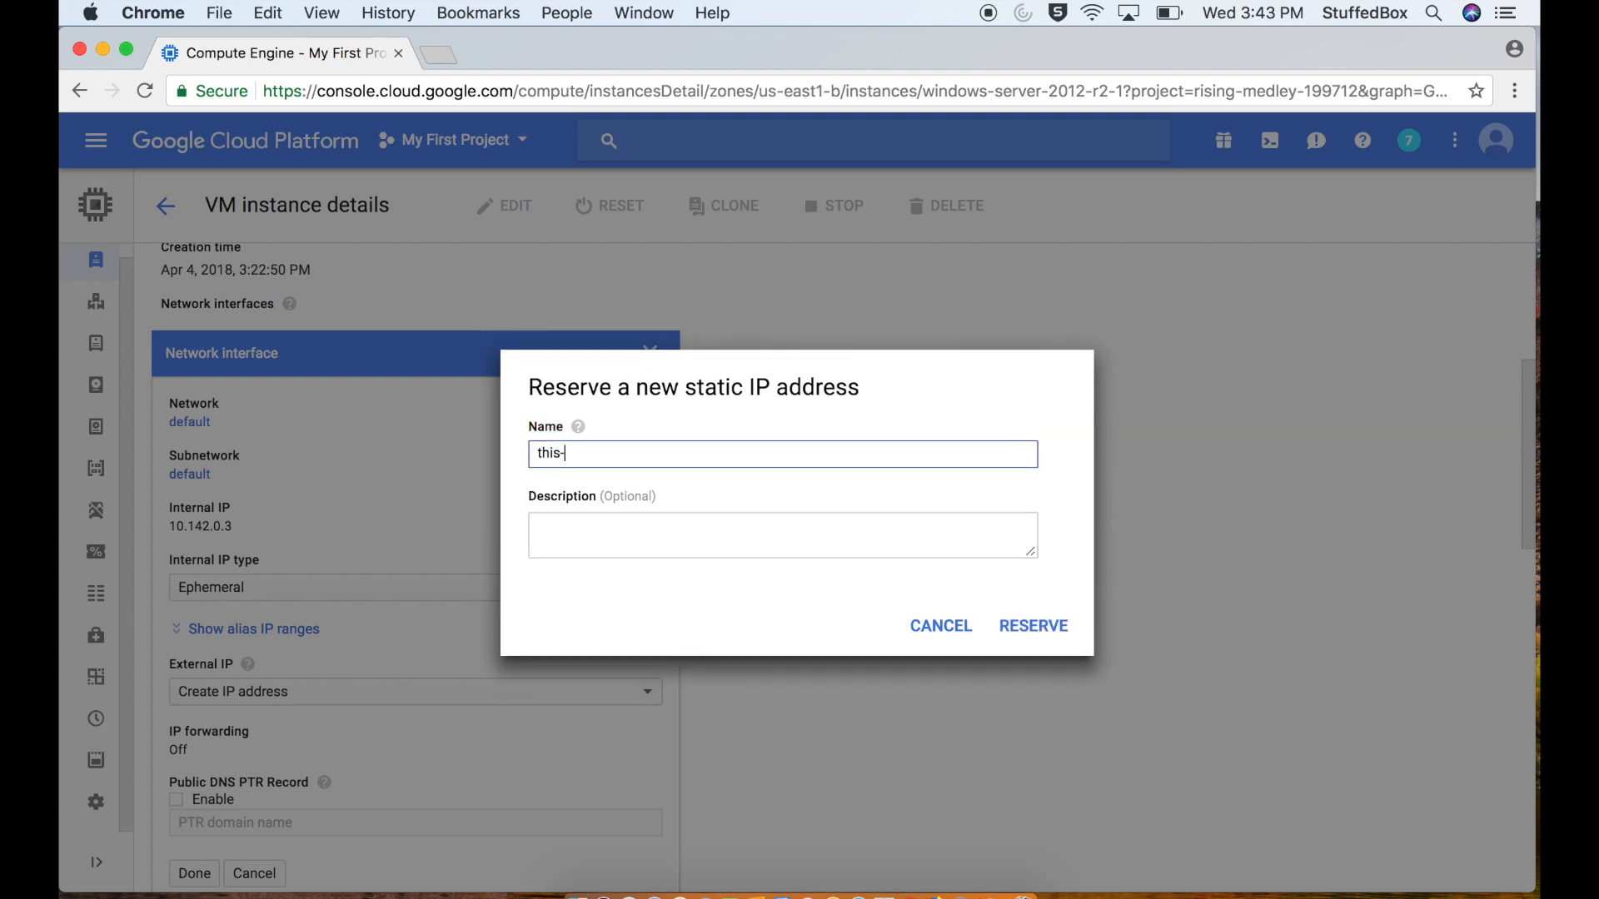
left_click(1030, 639)
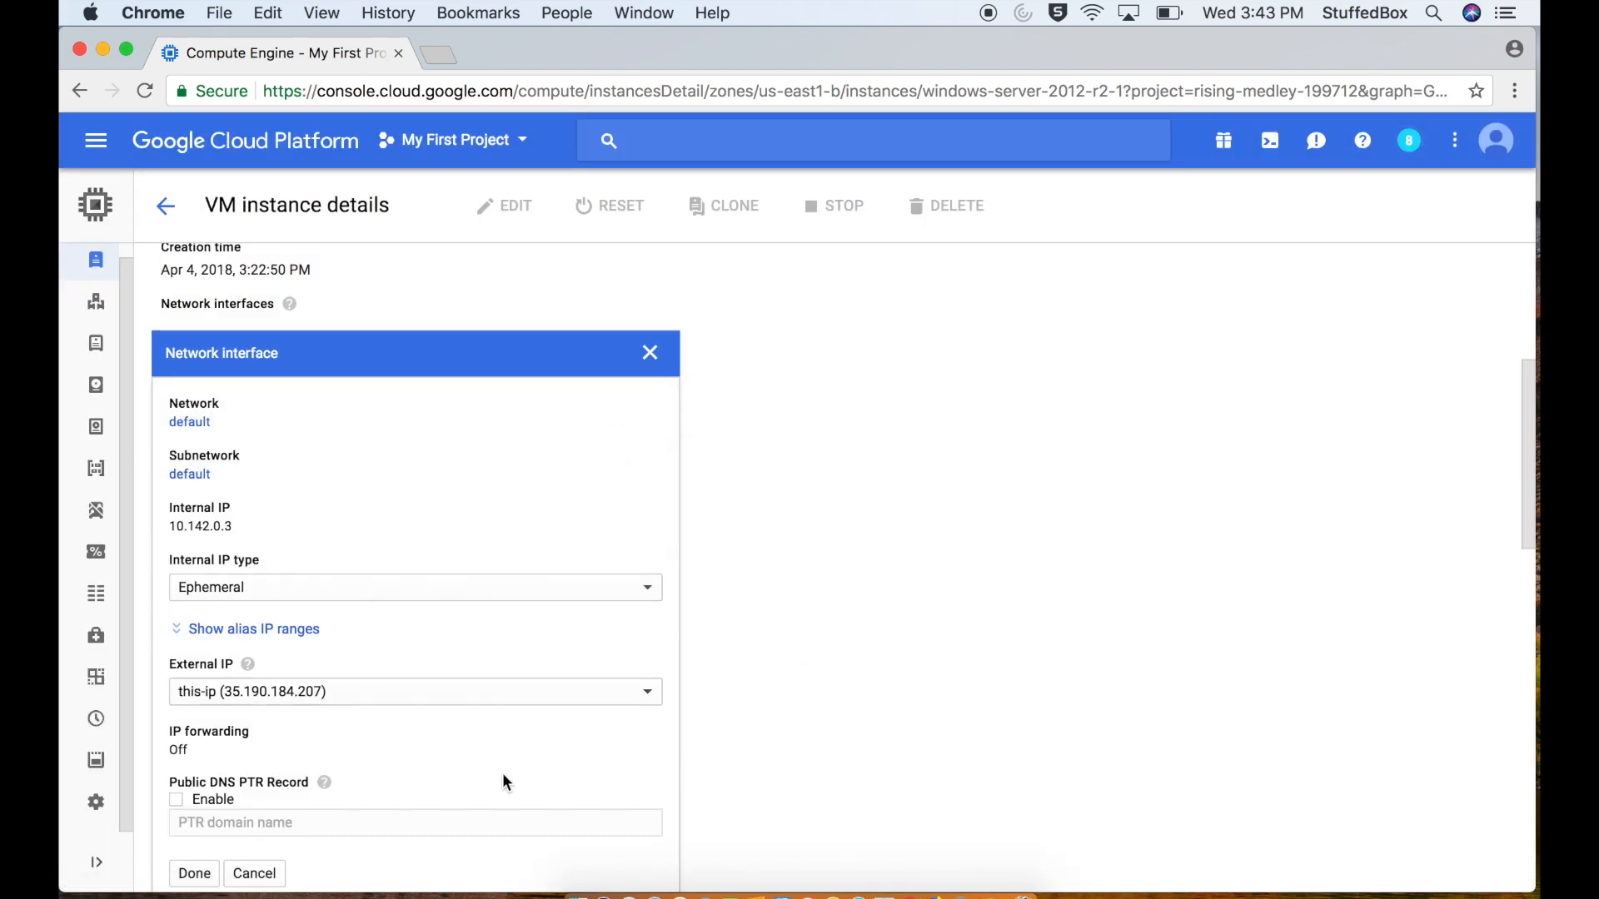
Step: Accept the network interface changes and save the edited VM instance
scroll(504, 781, "down", 3)
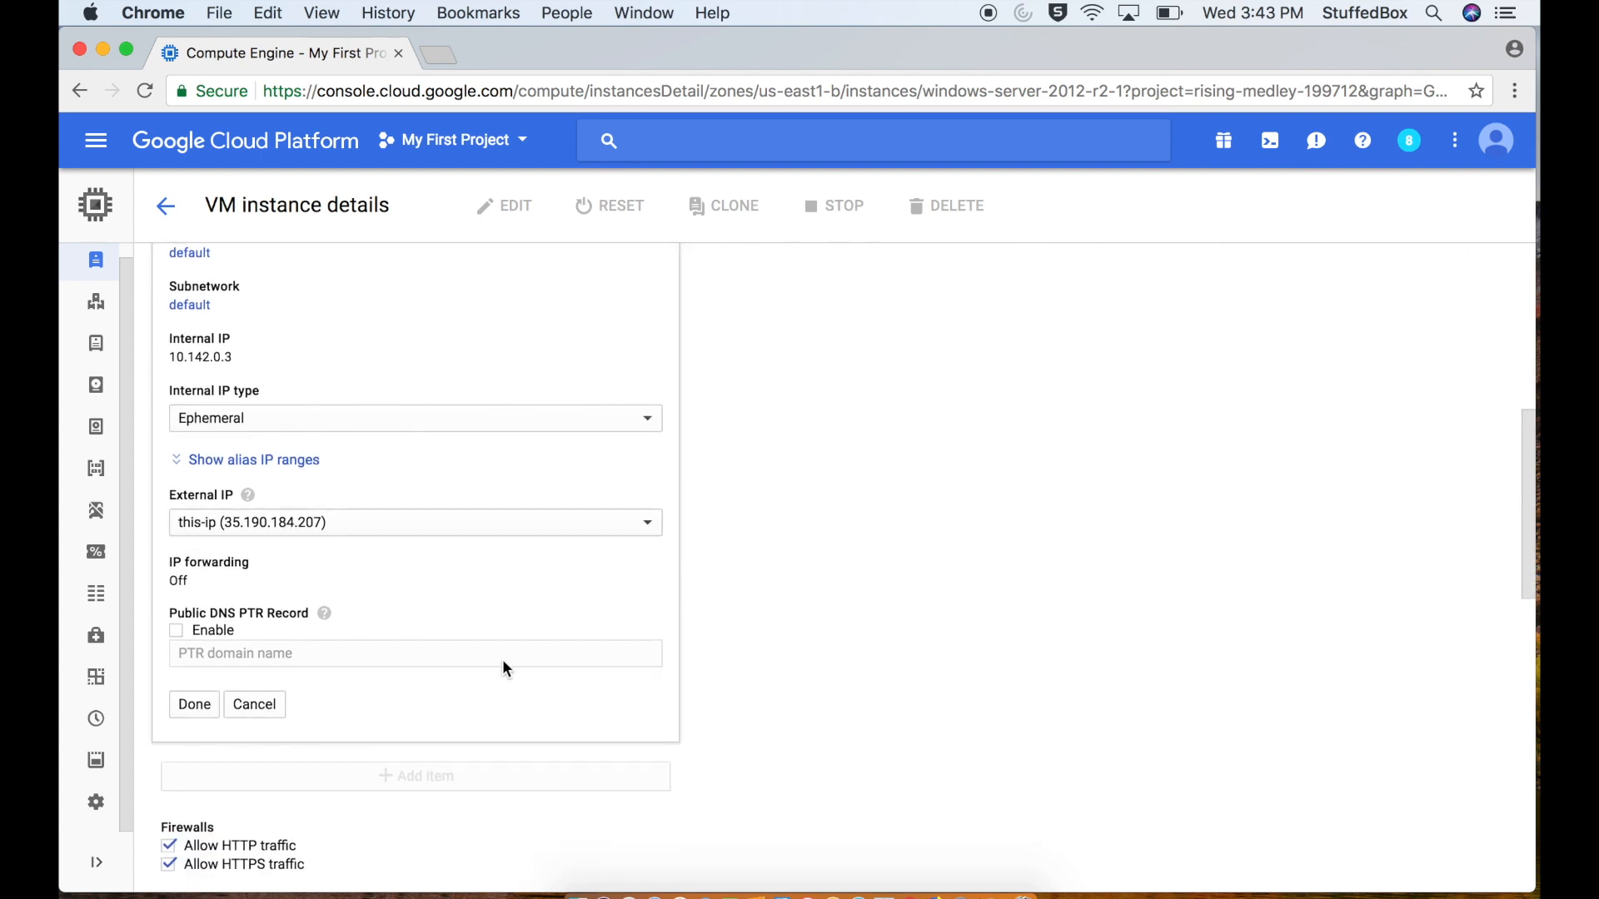
scroll(502, 658, "down", 1)
left_click(198, 662)
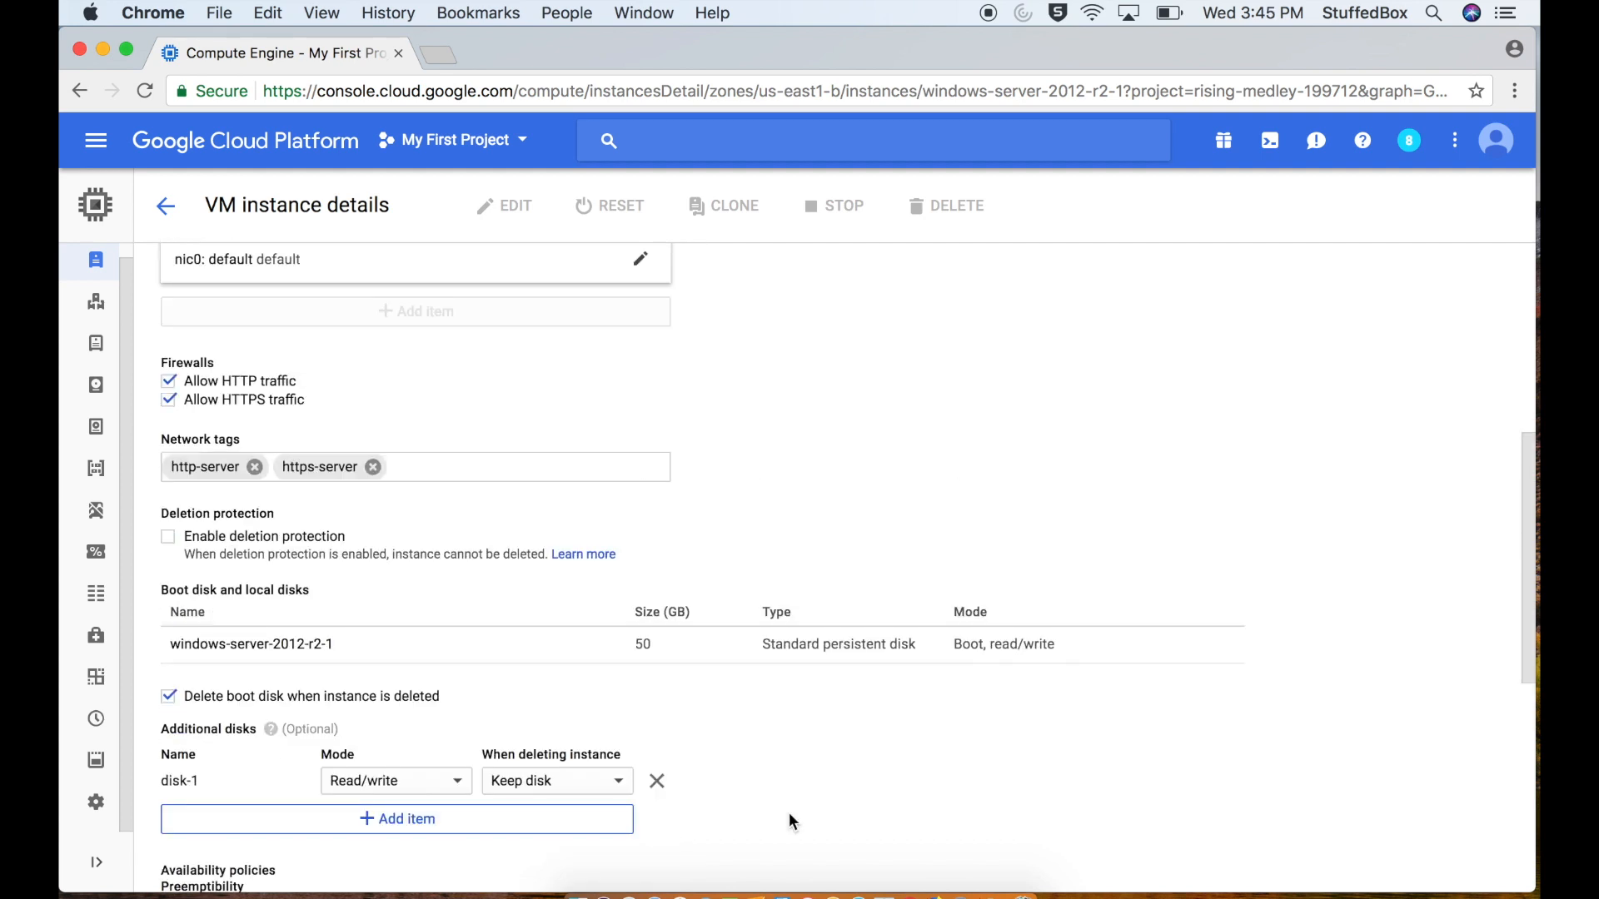
scroll(788, 815, "down", 6)
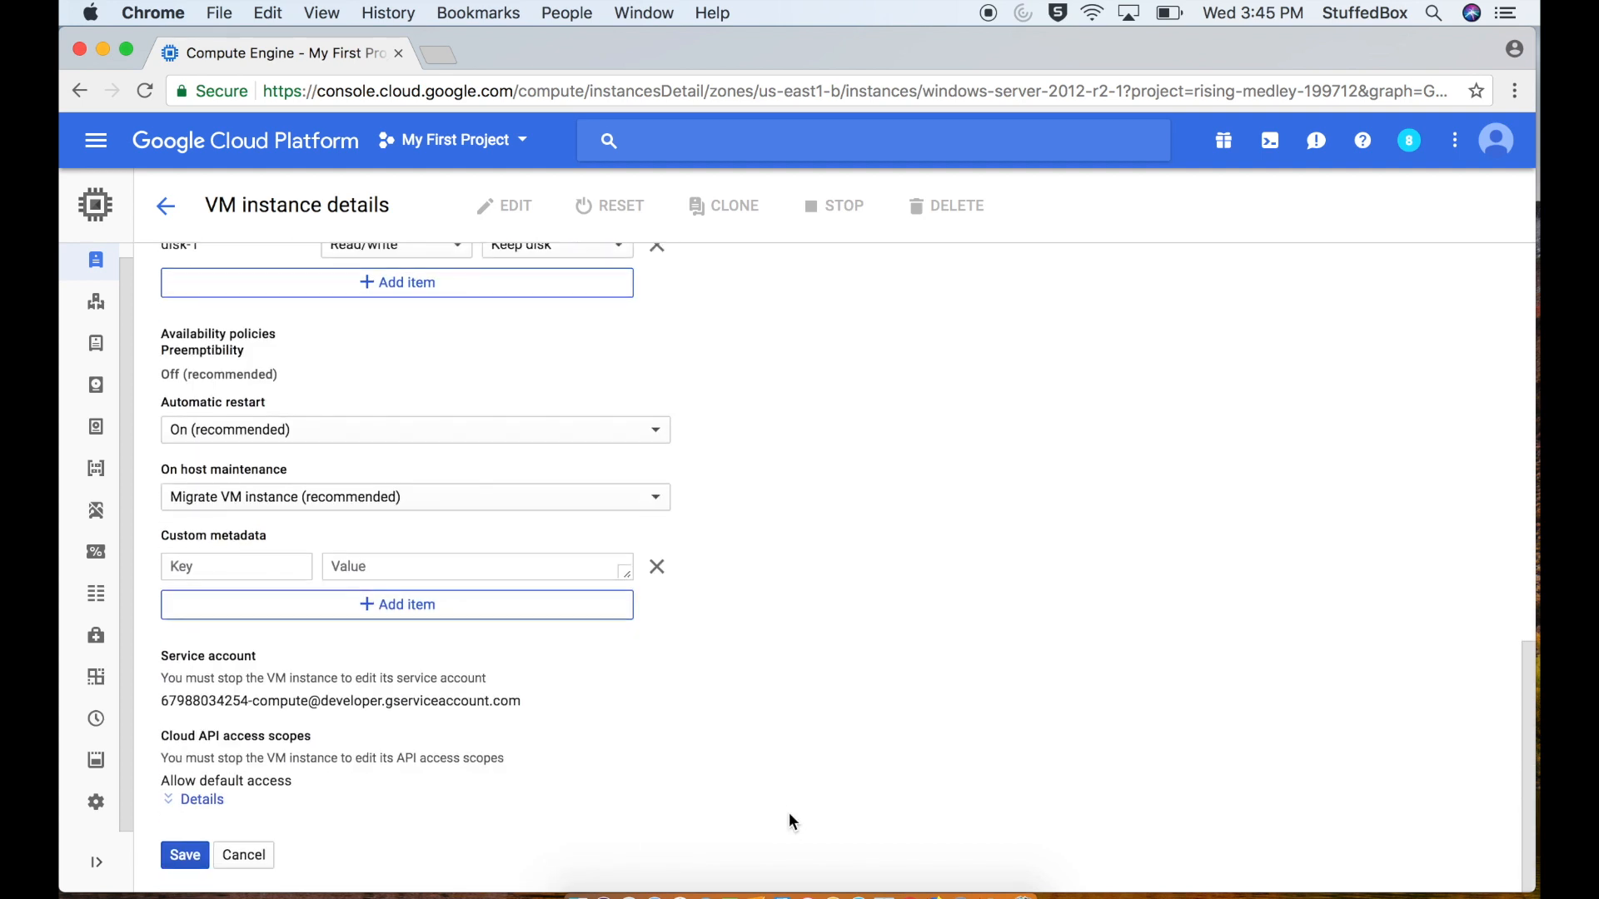
left_click(184, 855)
scroll(658, 412, "up", 8)
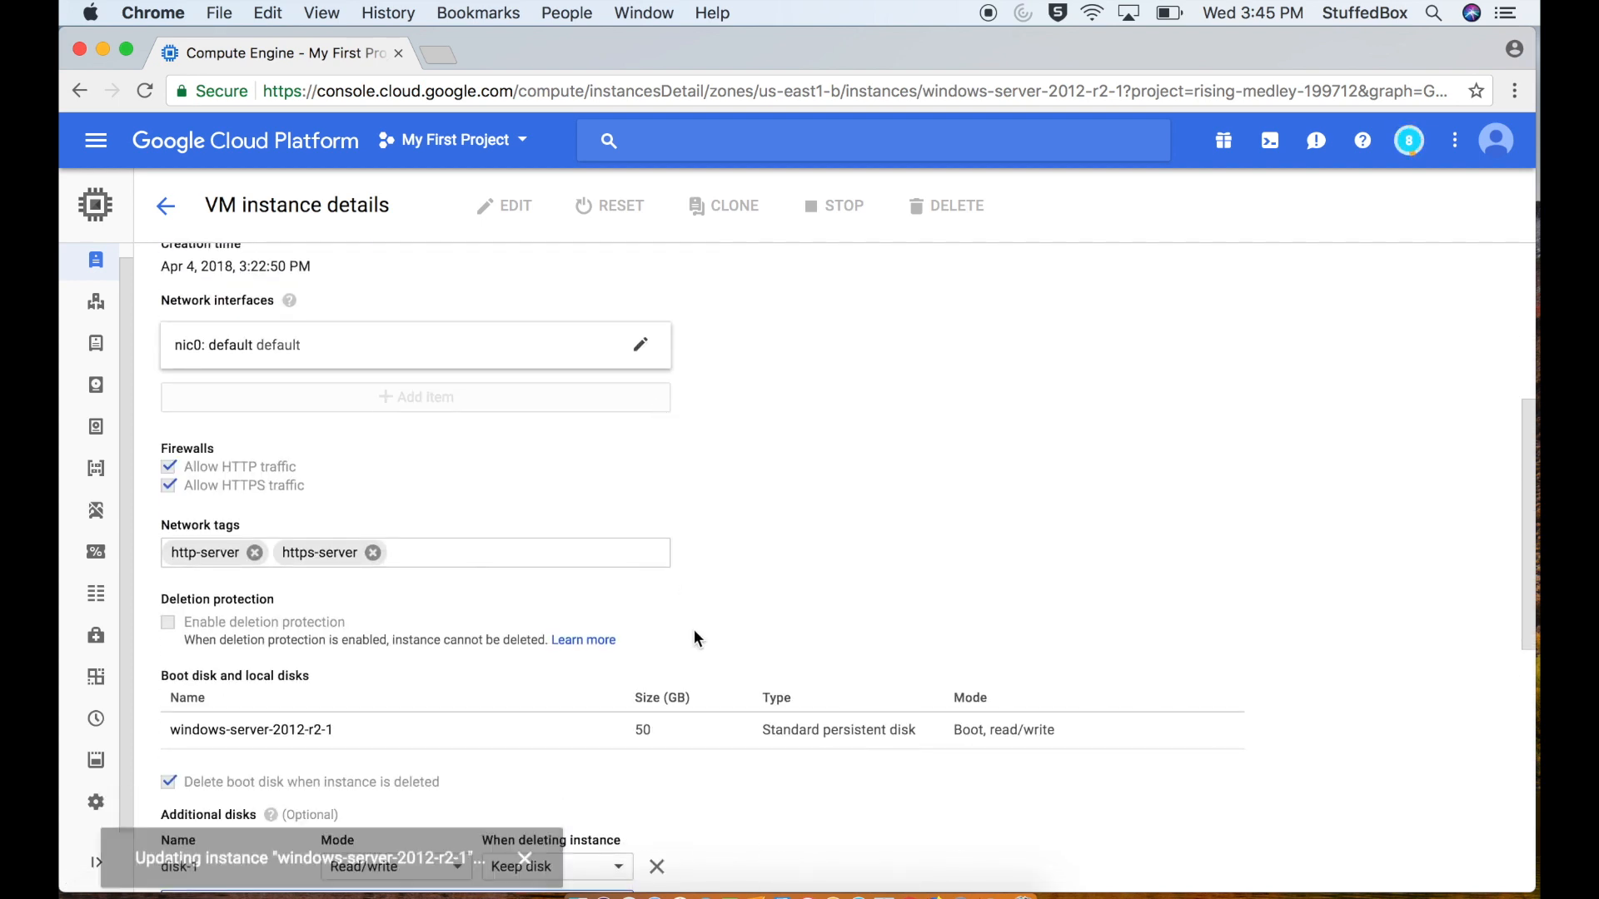
scroll(693, 630, "down", 6)
Step: Return to the VM instances list and delete the windows-server-2012-r2-1 instance together with its boot disk
left_click(165, 210)
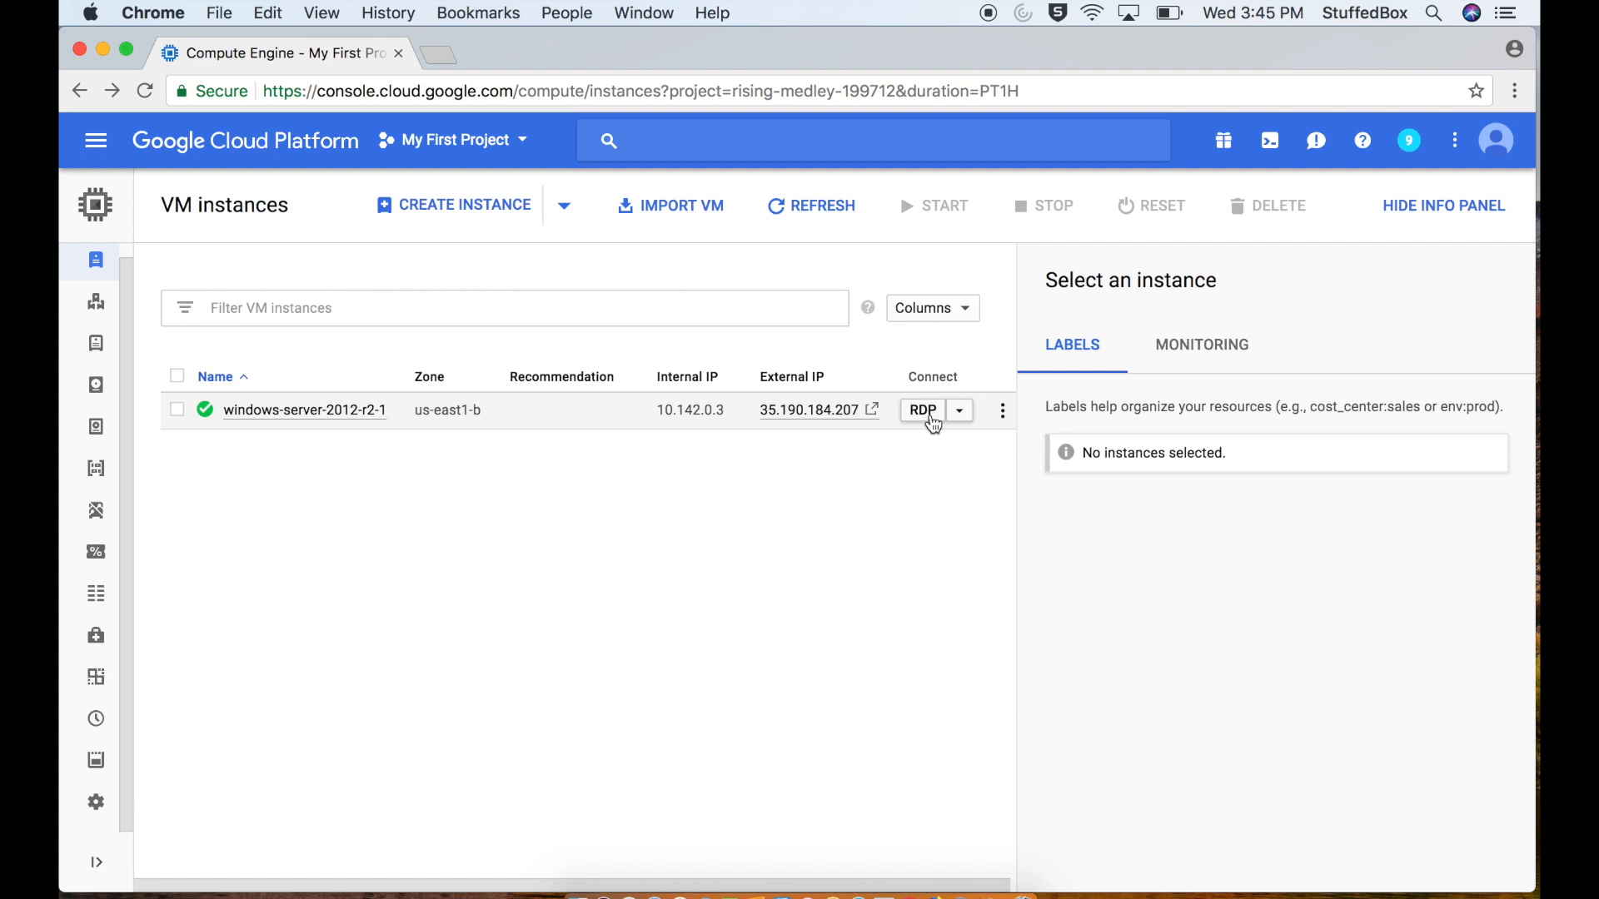
left_click(924, 411)
left_click(179, 413)
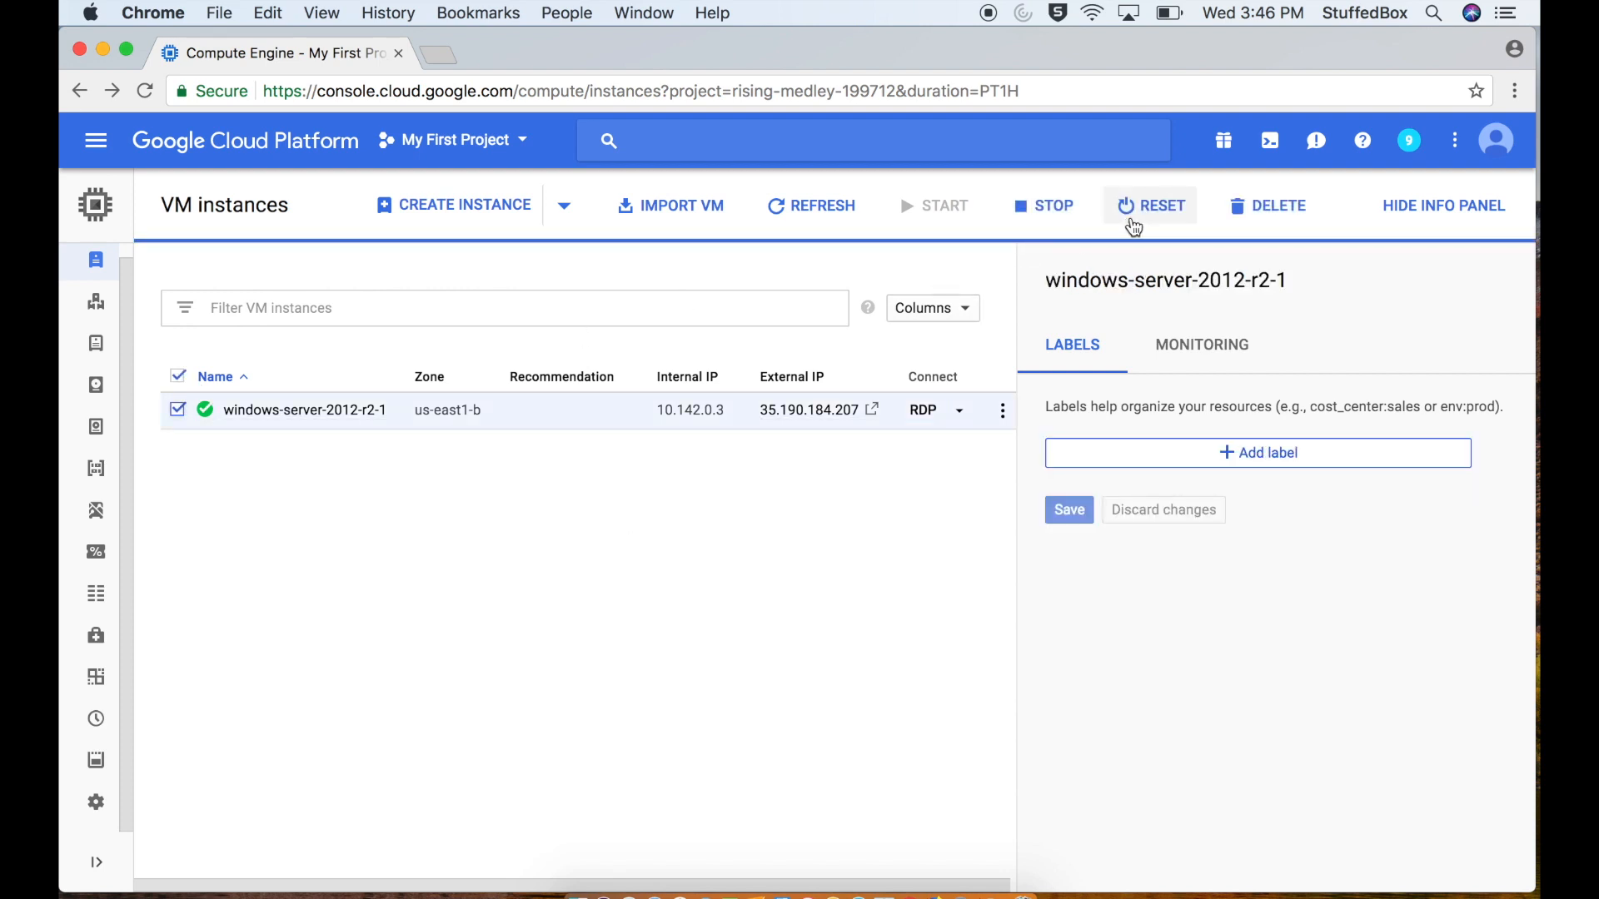
left_click(1273, 219)
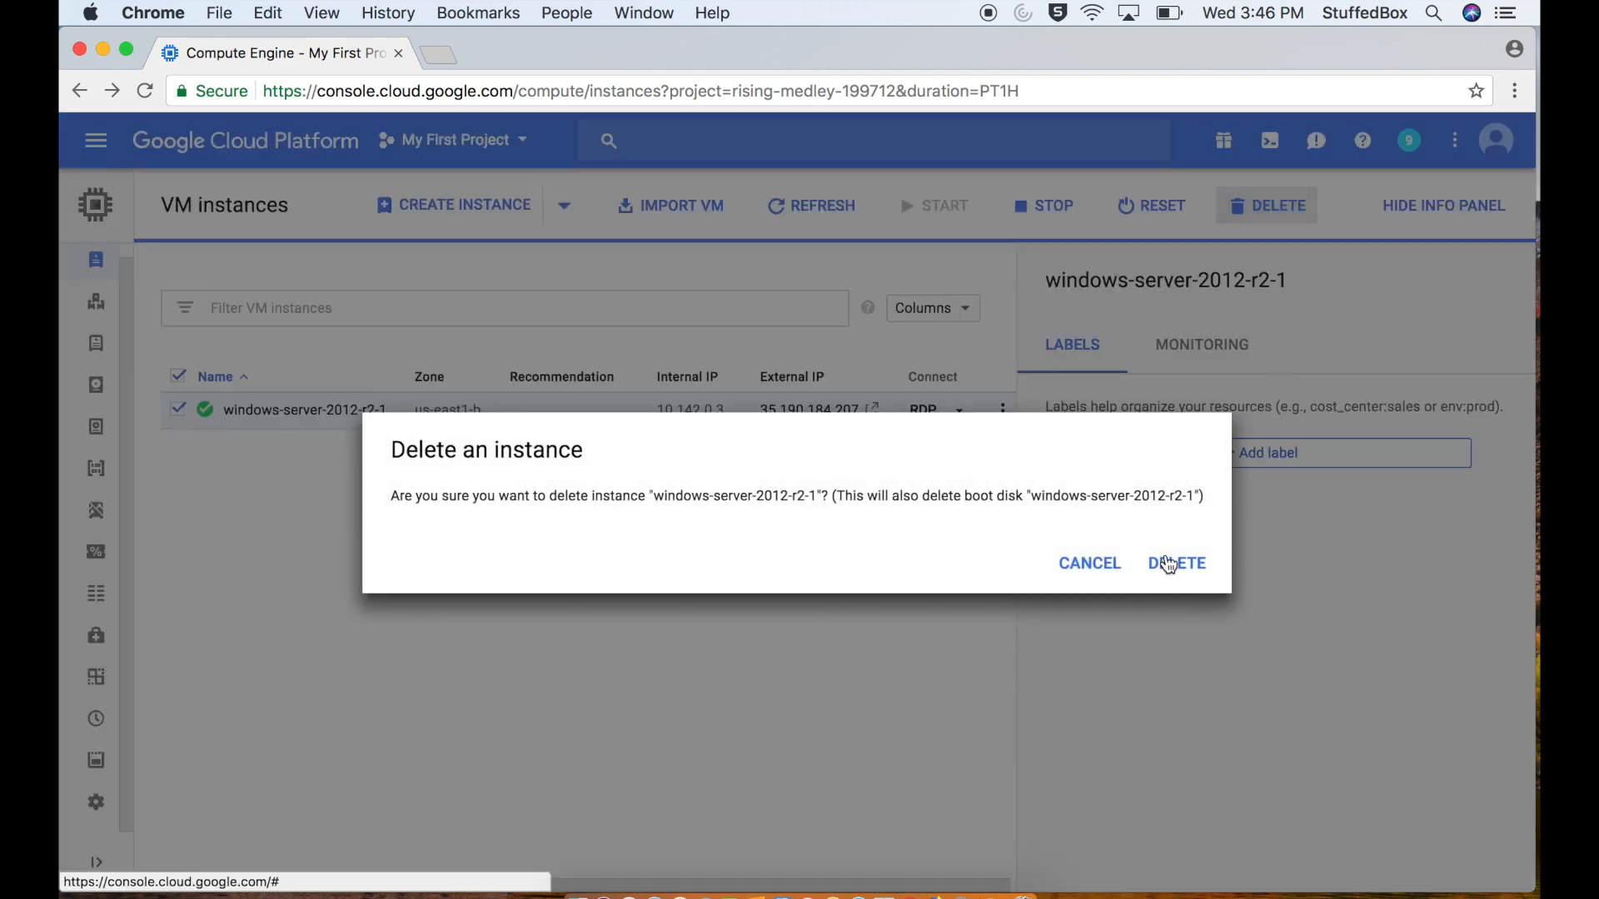
left_click(1175, 564)
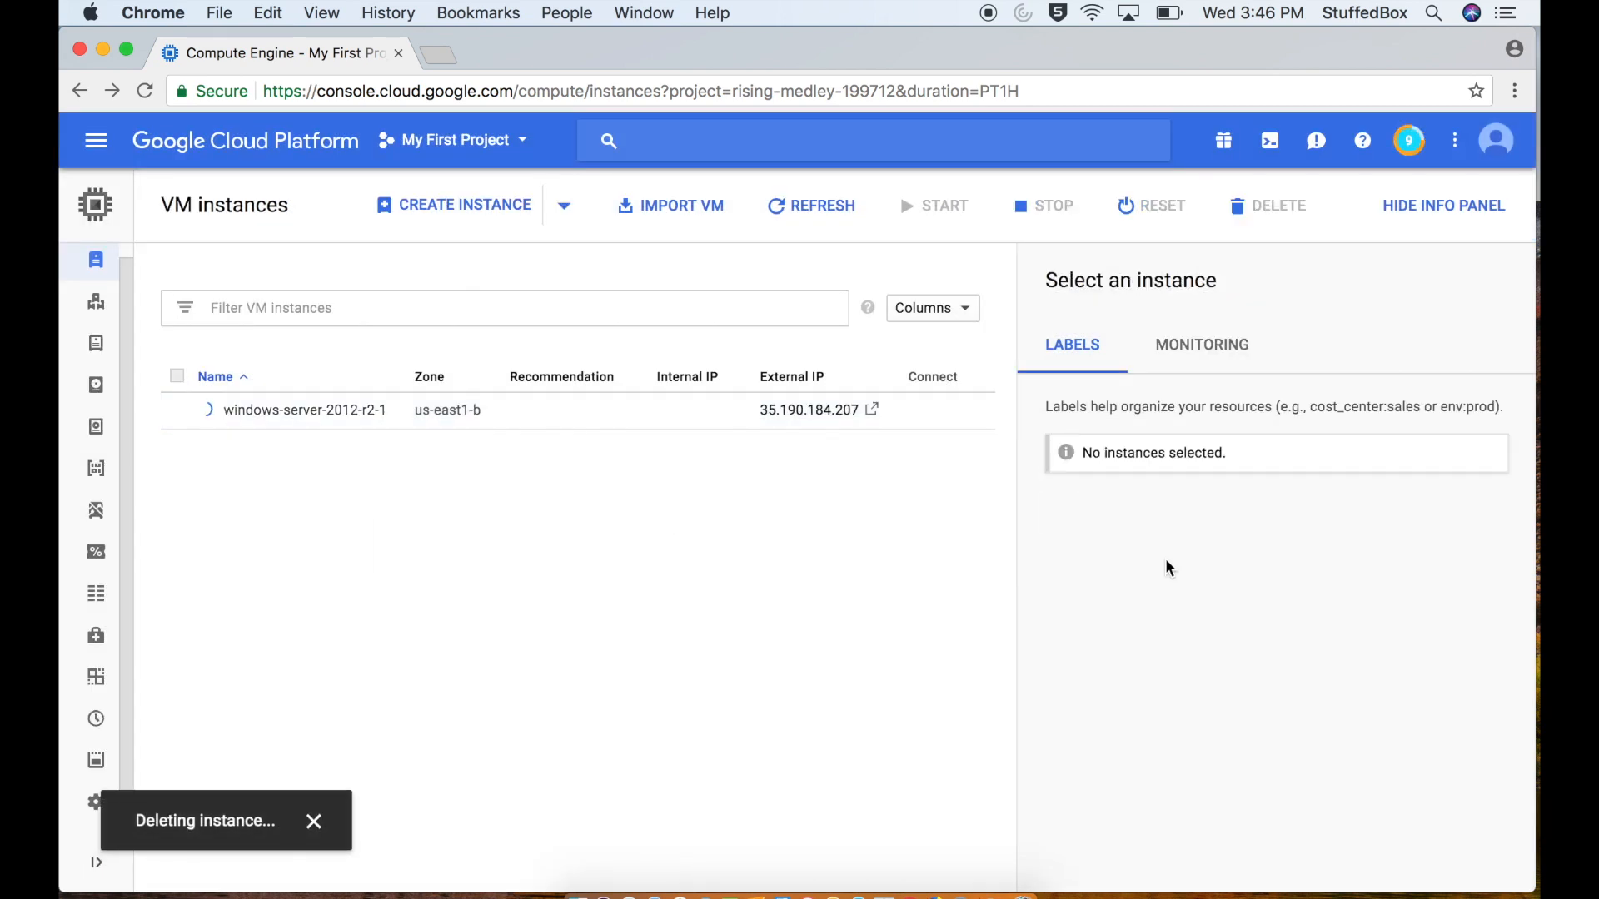